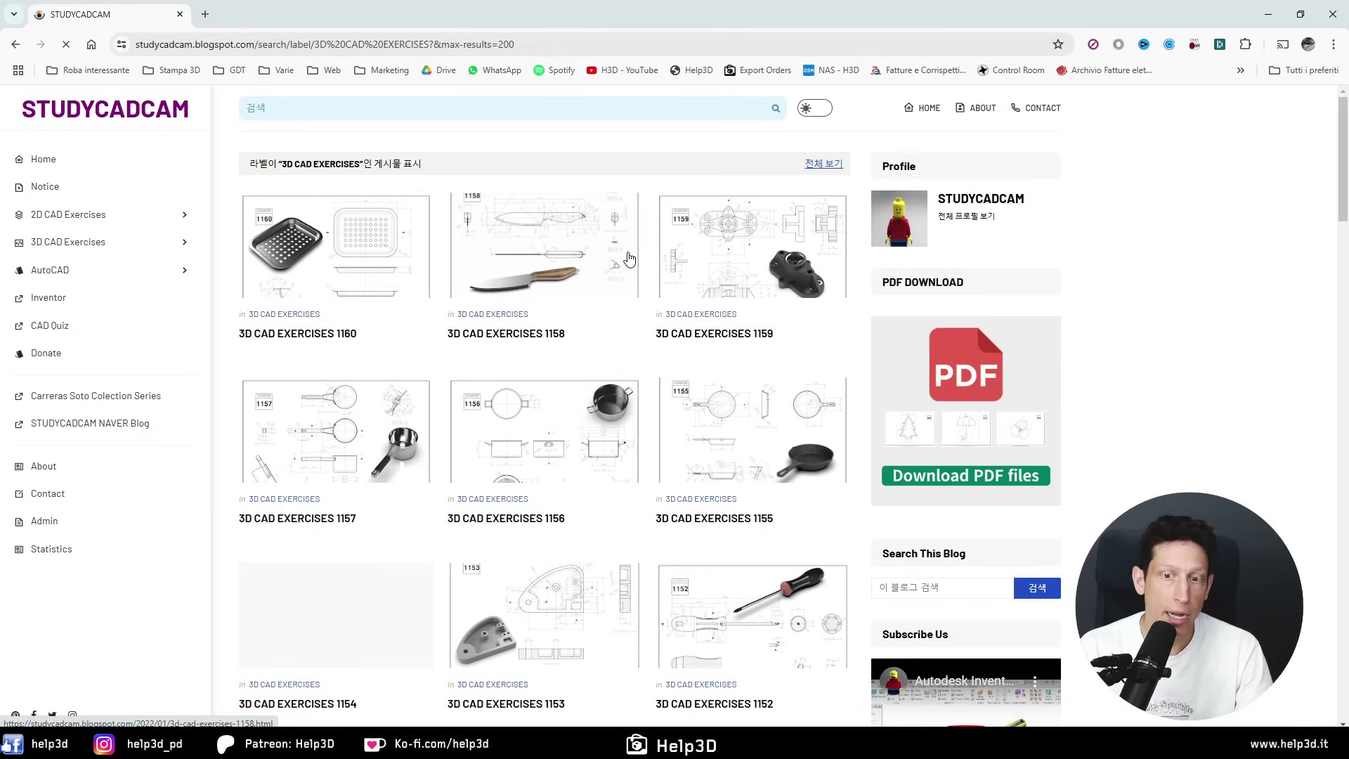
- Scroll through the 3D CAD Exercises 1144 post to find its dimensioned drawing
{"action": "scroll", "coordinate": [627, 257], "scroll_direction": "down", "scroll_amount": 3}
{"action": "scroll", "coordinate": [625, 256], "scroll_direction": "down", "scroll_amount": 5}
{"action": "scroll", "coordinate": [612, 253], "scroll_direction": "down", "scroll_amount": 3}
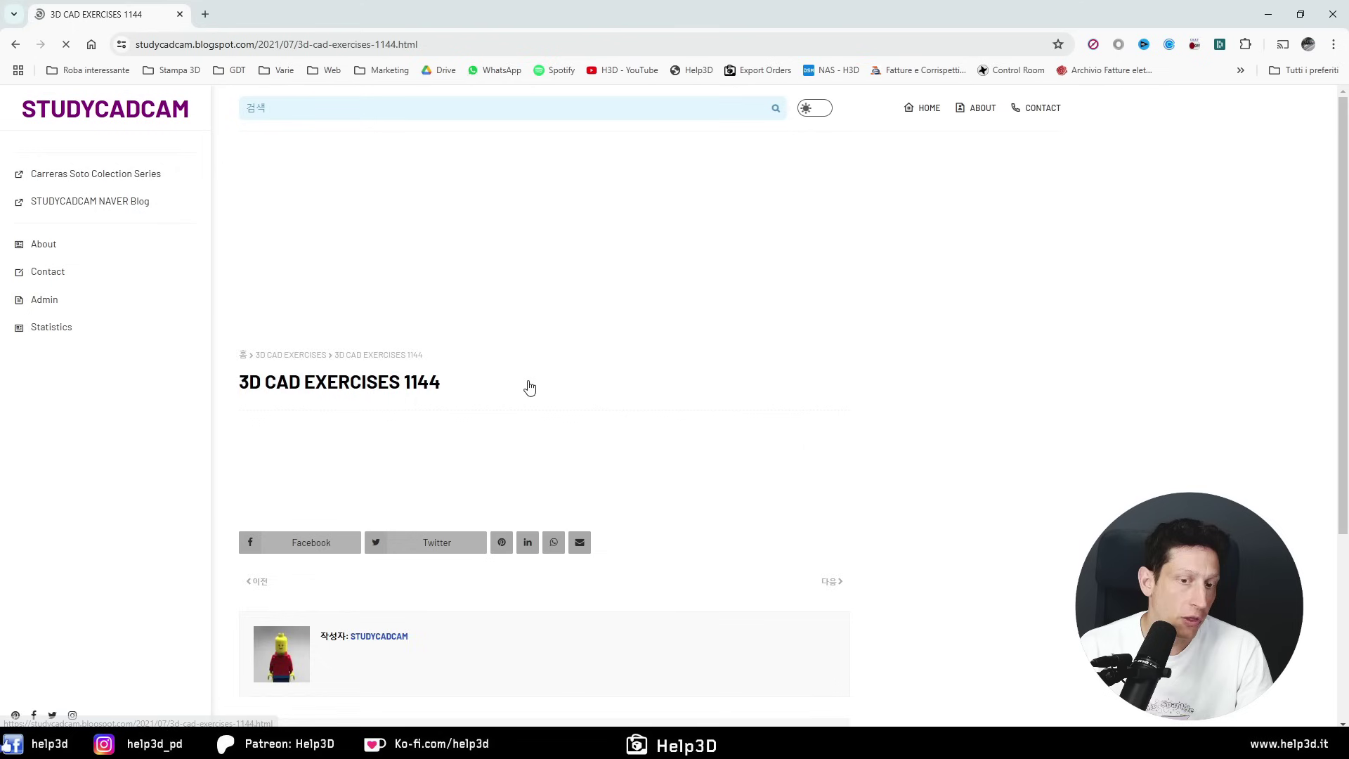
{"action": "scroll", "coordinate": [529, 385], "scroll_direction": "down", "scroll_amount": 3}
{"action": "scroll", "coordinate": [541, 376], "scroll_direction": "down", "scroll_amount": 9}
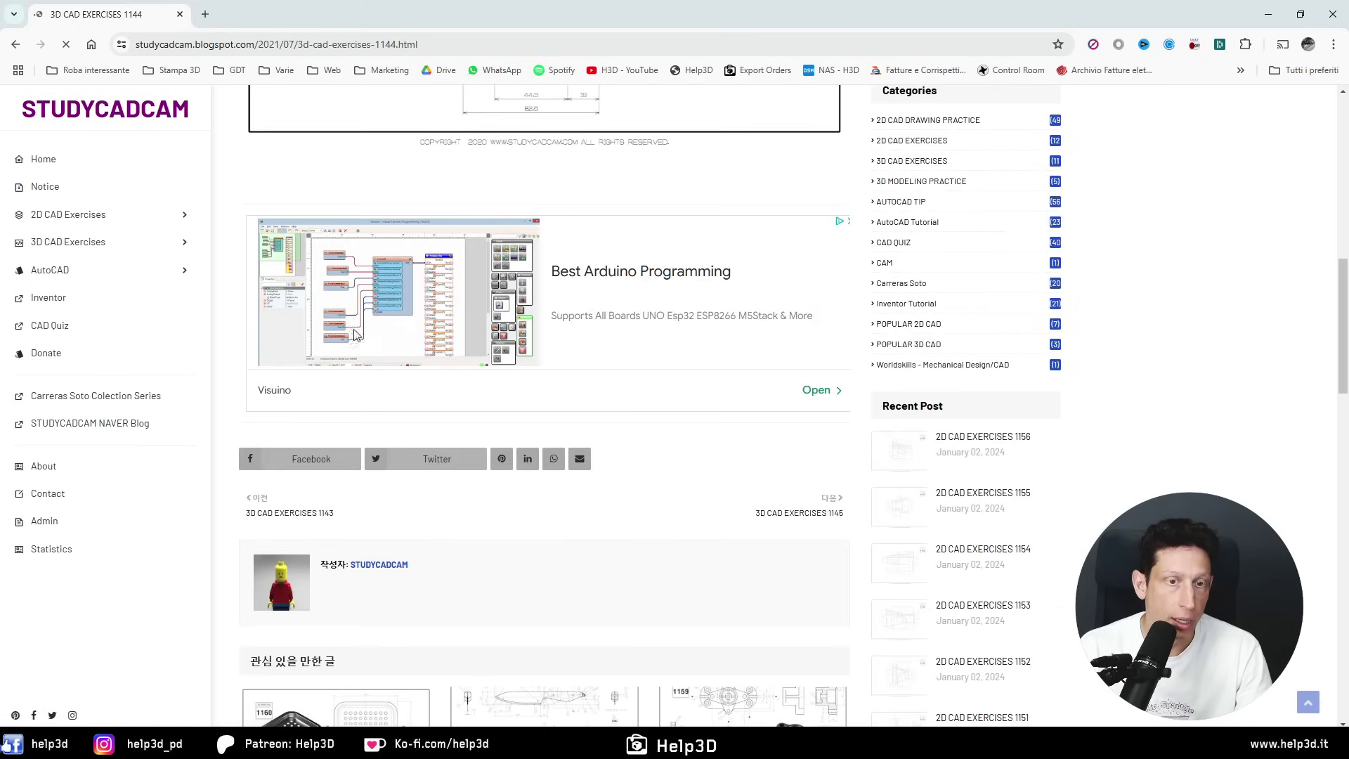
{"action": "scroll", "coordinate": [496, 516], "scroll_direction": "down", "scroll_amount": 2}
{"action": "scroll", "coordinate": [505, 498], "scroll_direction": "up", "scroll_amount": 1}
{"action": "scroll", "coordinate": [509, 485], "scroll_direction": "up", "scroll_amount": 8}
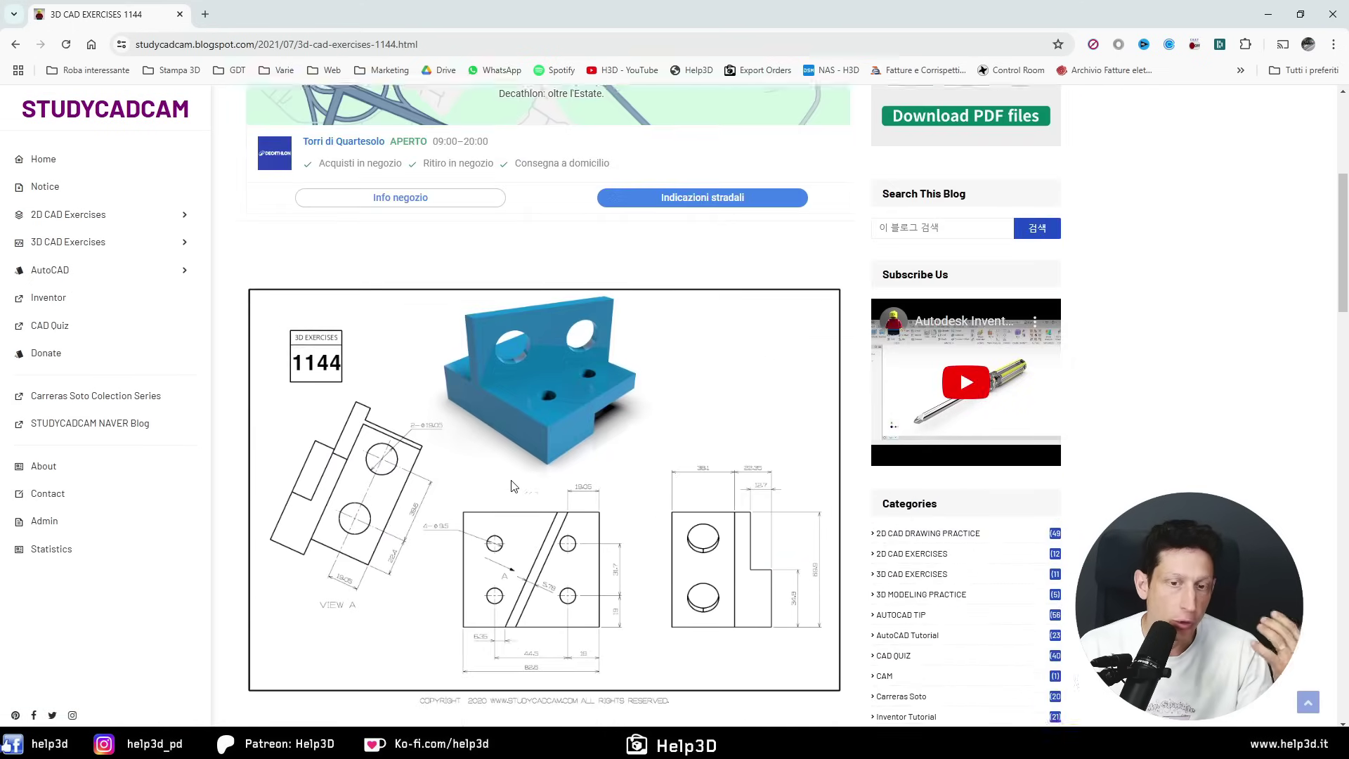
{"action": "scroll", "coordinate": [518, 467], "scroll_direction": "up", "scroll_amount": 1}
{"action": "scroll", "coordinate": [521, 461], "scroll_direction": "down", "scroll_amount": 2}
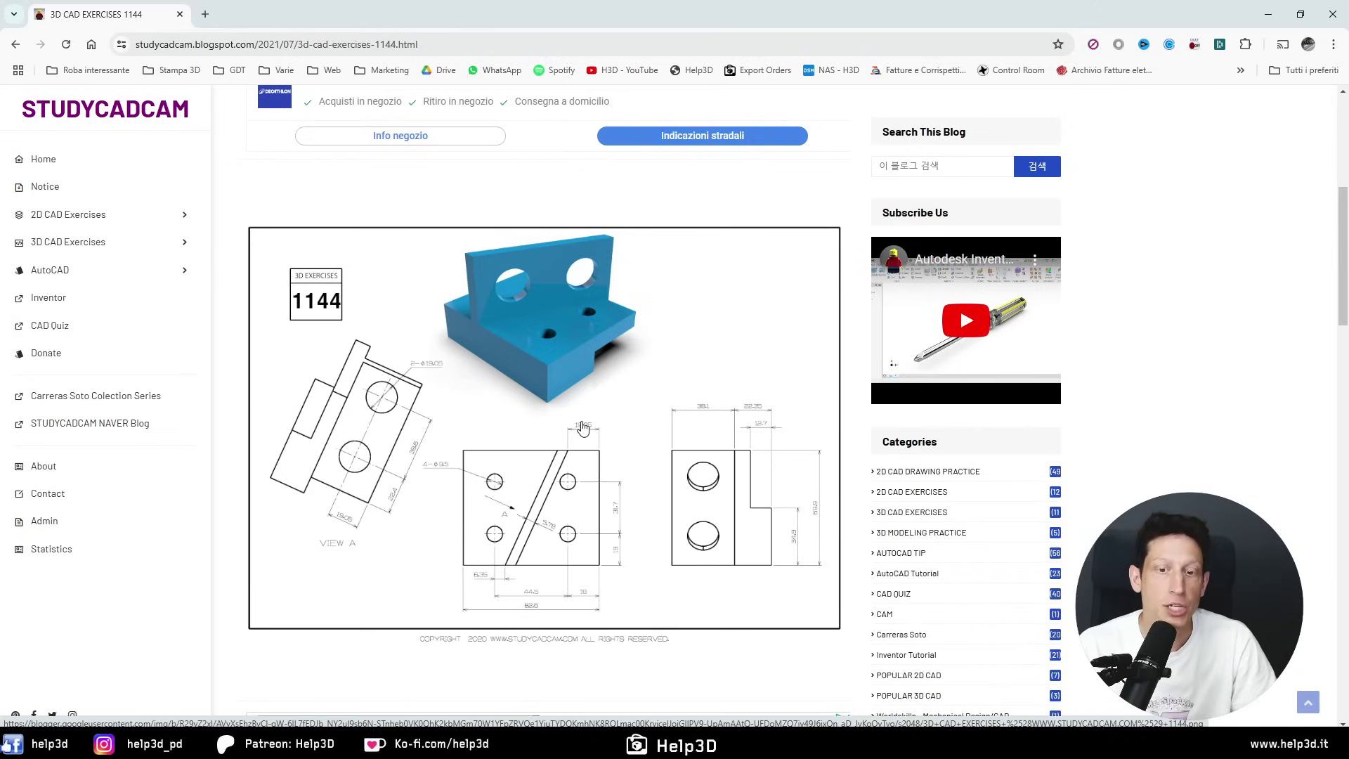
{"action": "scroll", "coordinate": [582, 427], "scroll_direction": "up", "scroll_amount": 1}
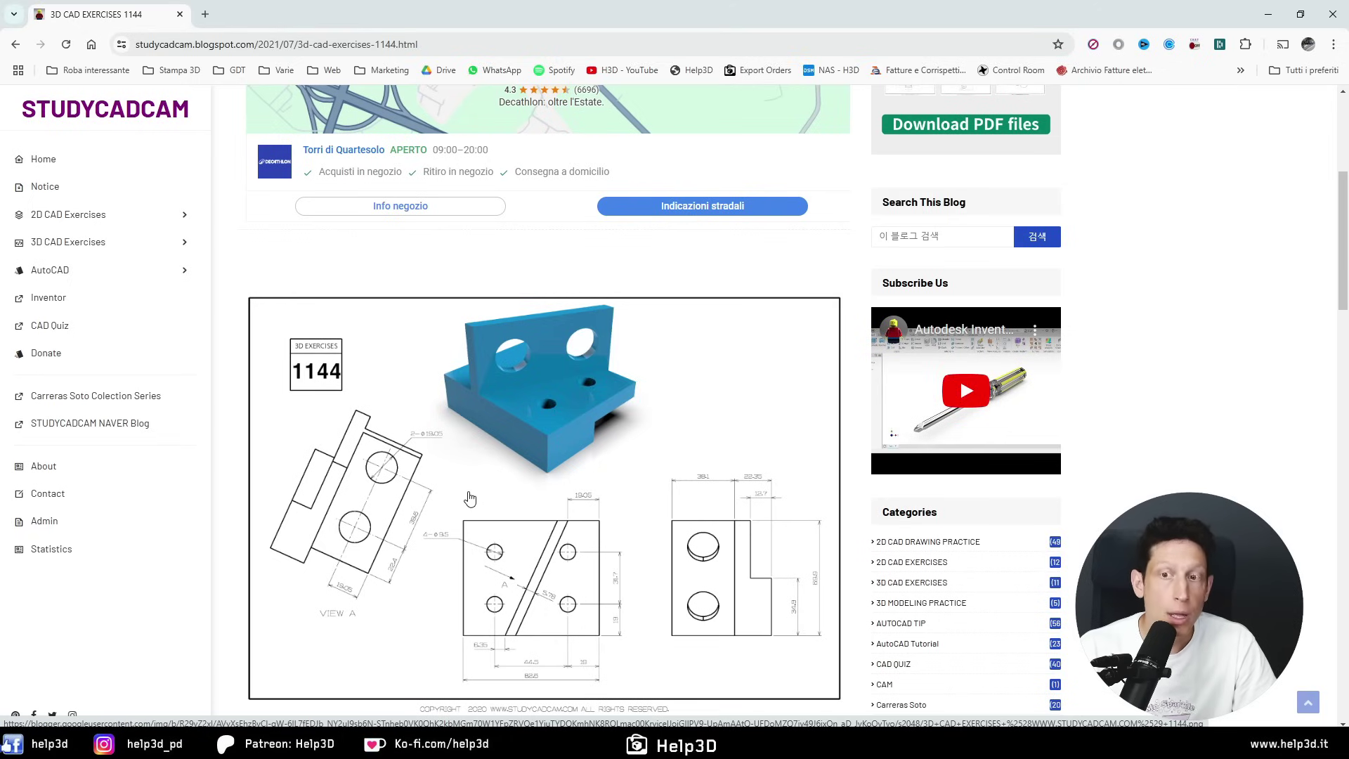
{"action": "scroll", "coordinate": [470, 497], "scroll_direction": "up", "scroll_amount": 2}
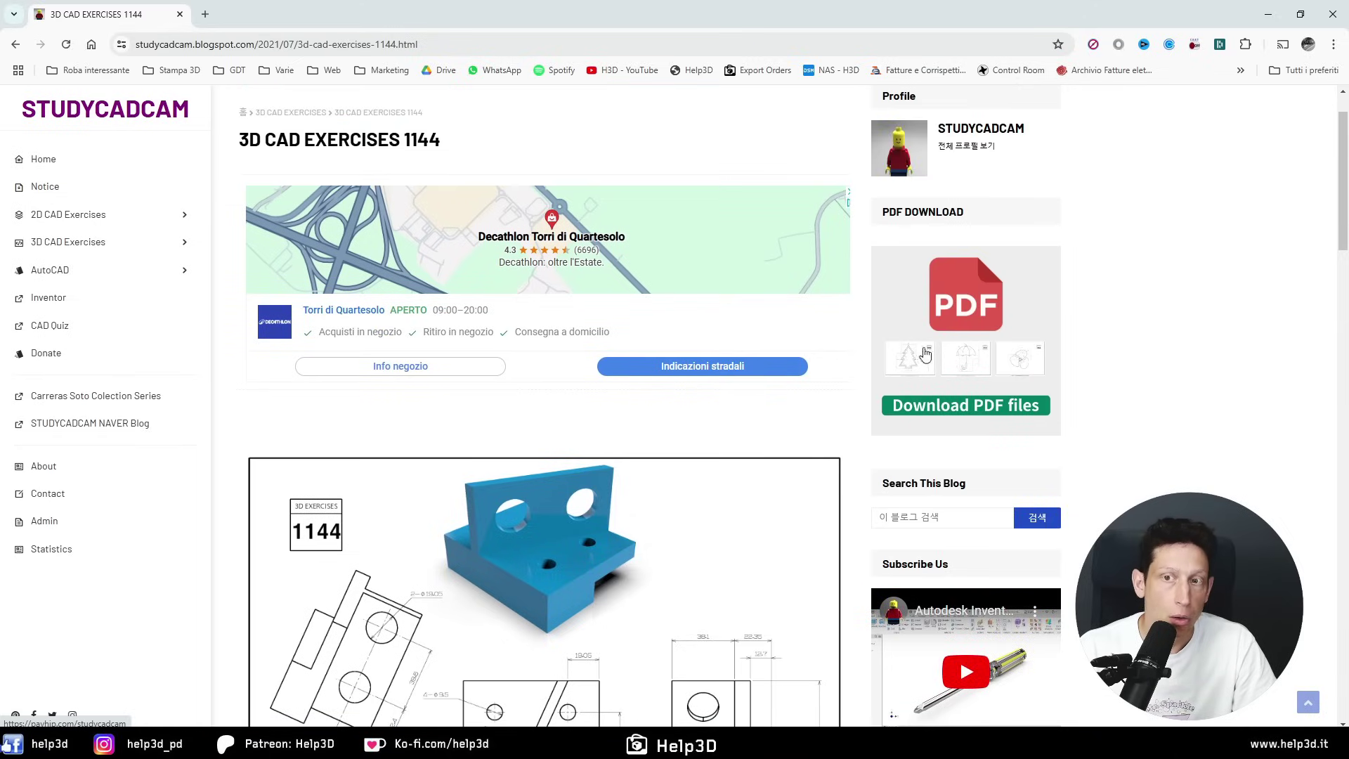
{"action": "scroll", "coordinate": [492, 483], "scroll_direction": "up", "scroll_amount": 1}
- Close the enlarged 1144 drawing and open the 3D CAD EXERCISES 1122 post
{"action": "left_click", "coordinate": [492, 482]}
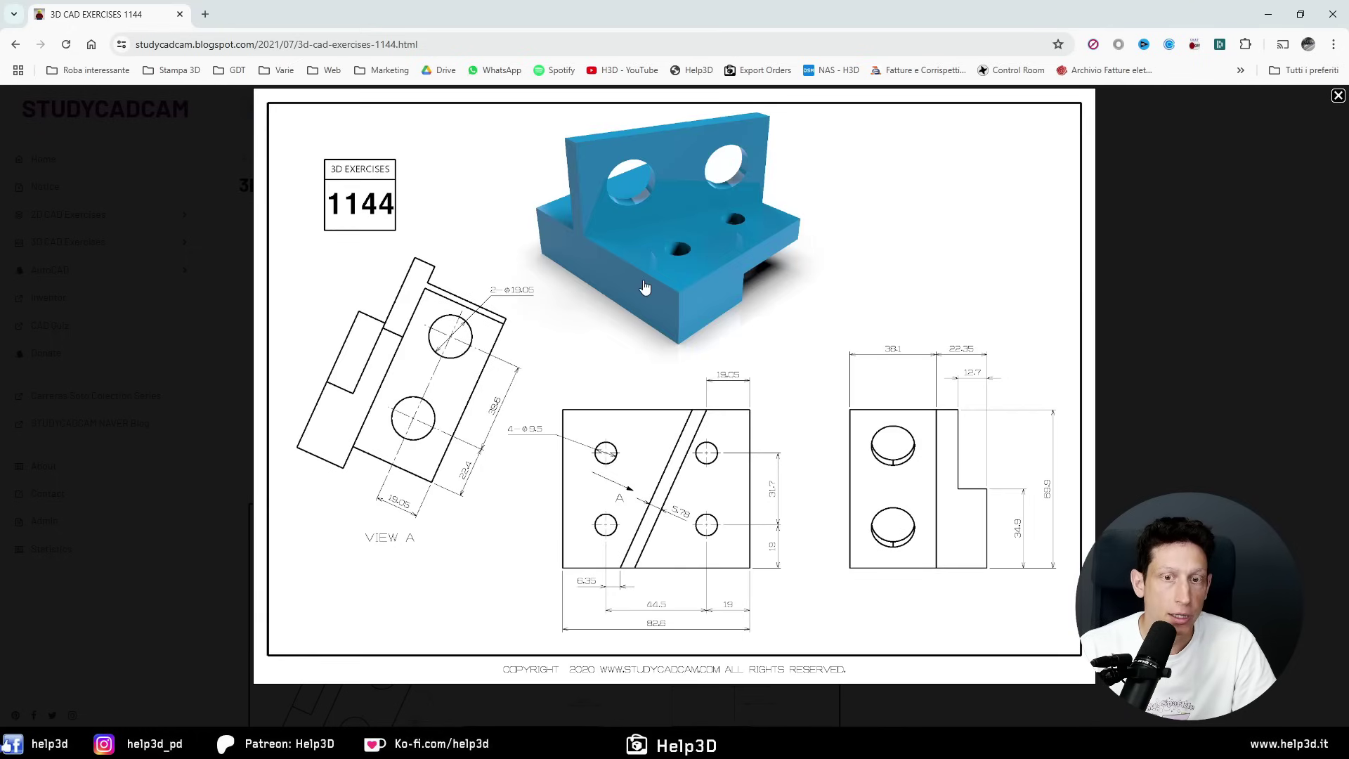
{"action": "right_click", "coordinate": [643, 280]}
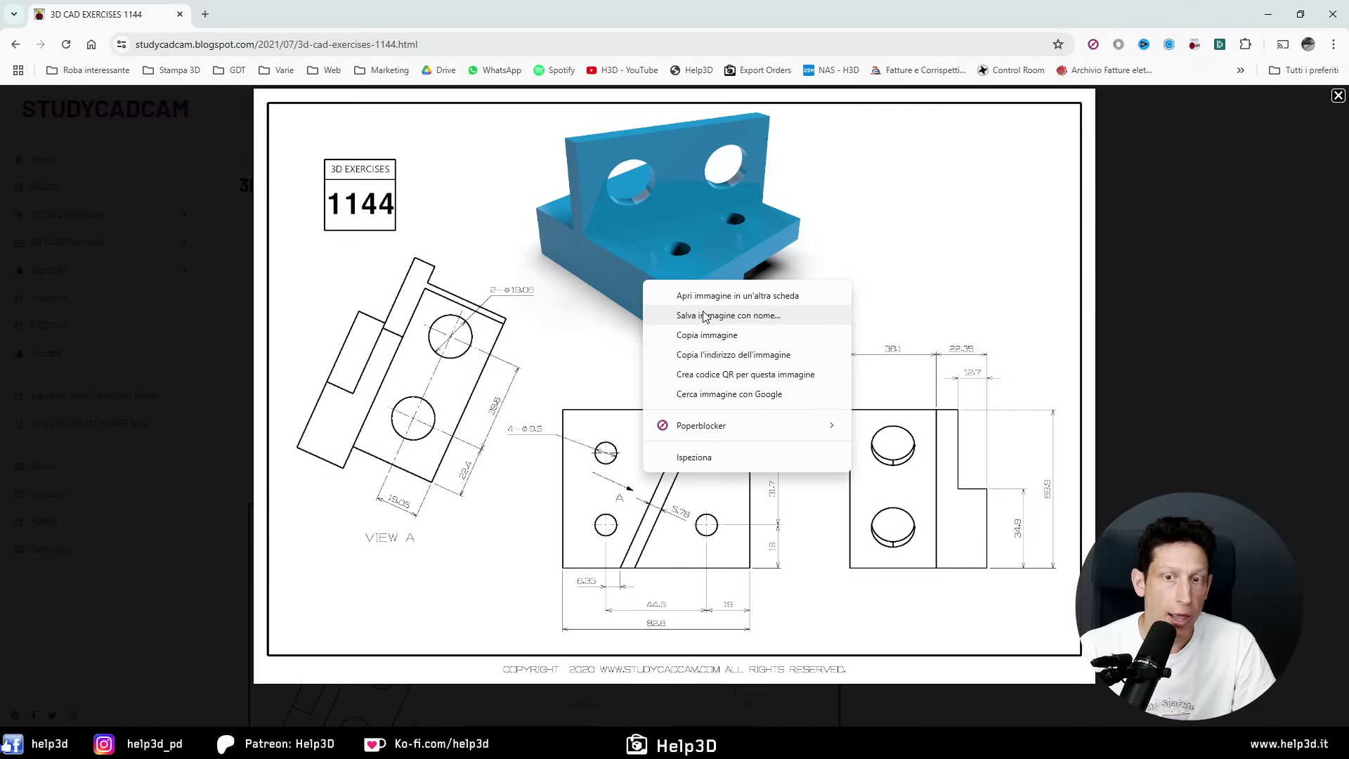
{"action": "left_click", "coordinate": [1197, 215]}
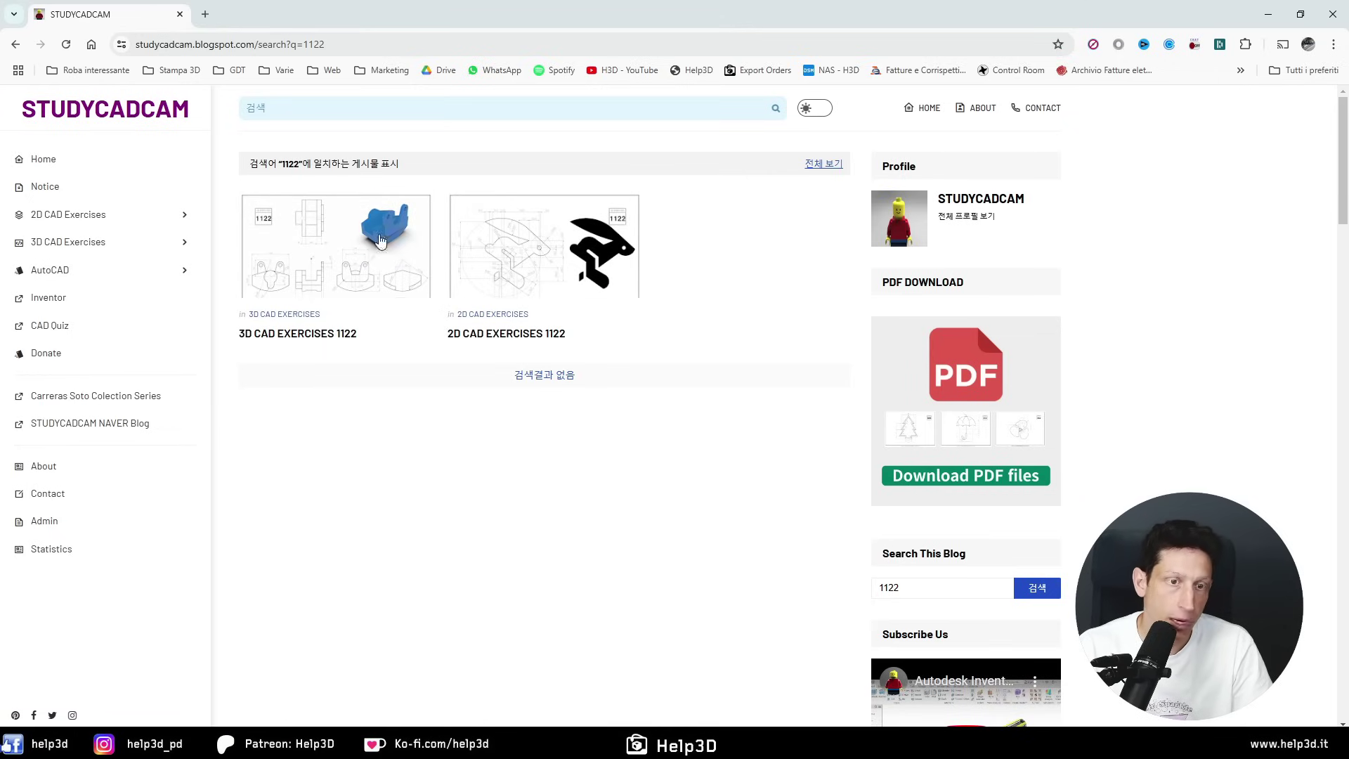
{"action": "left_click", "coordinate": [371, 270]}
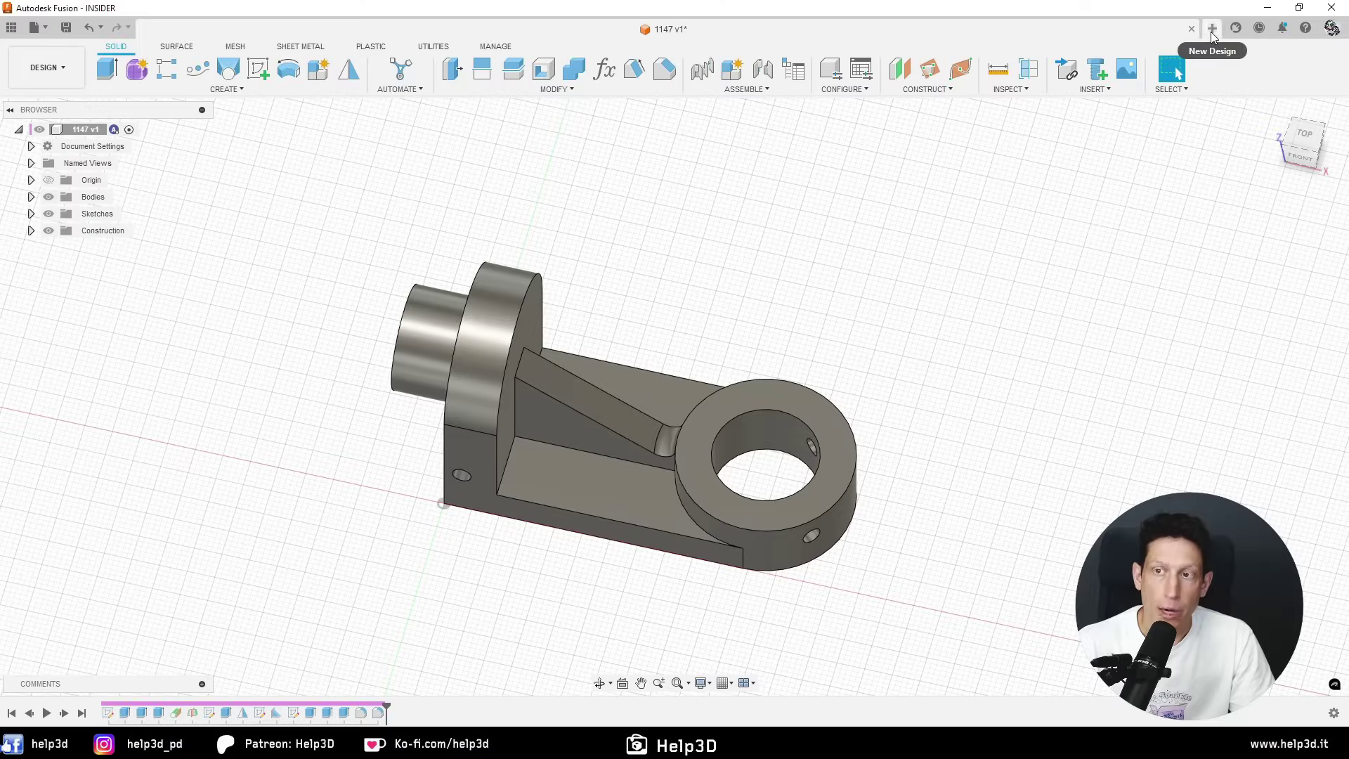
- Open a new Untitled design tab and move the 1147.png viewer off to the left
{"action": "left_click", "coordinate": [1211, 29]}
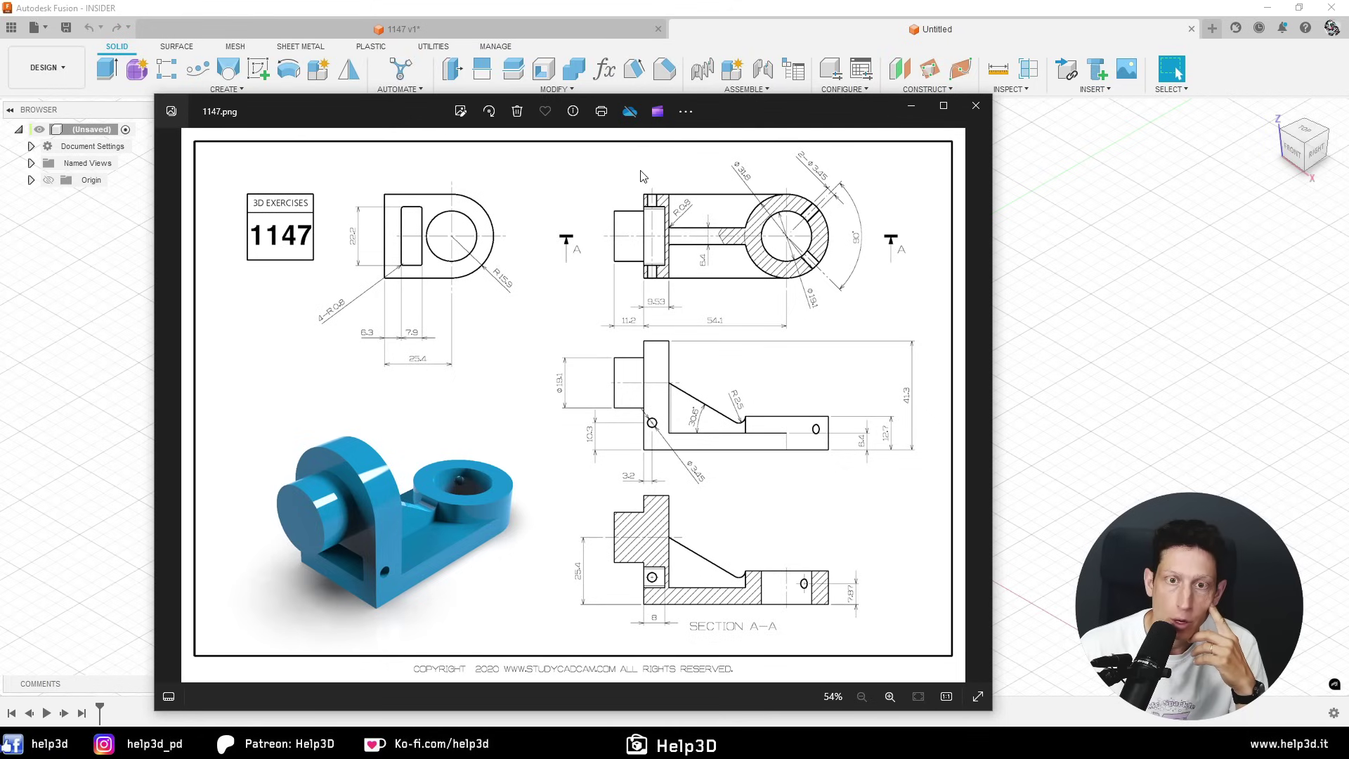
{"action": "scroll", "coordinate": [714, 197], "scroll_direction": "up", "scroll_amount": 5}
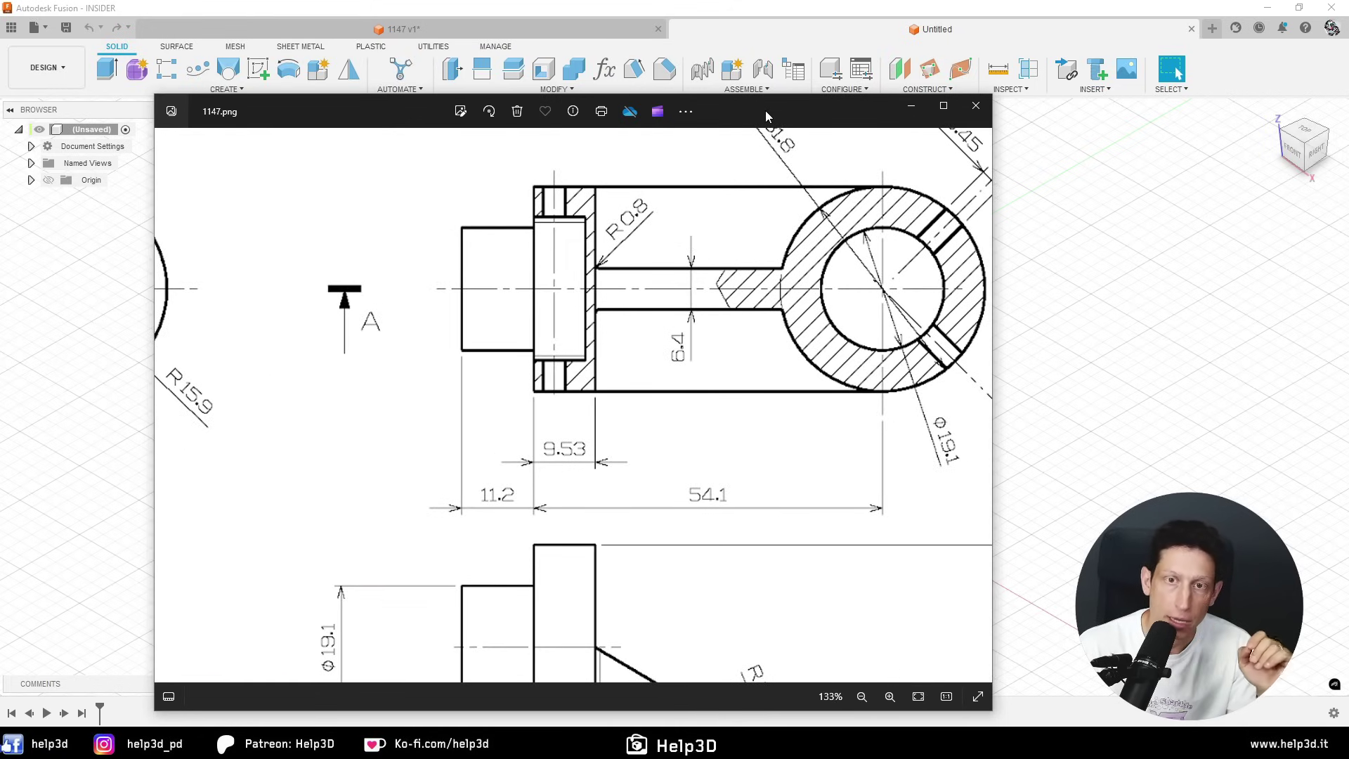
{"action": "mouse_move", "coordinate": [766, 112]}
{"action": "left_mouse_down"}
{"action": "mouse_move", "coordinate": [126, 191]}
{"action": "mouse_move", "coordinate": [324, 265]}
{"action": "left_mouse_up"}
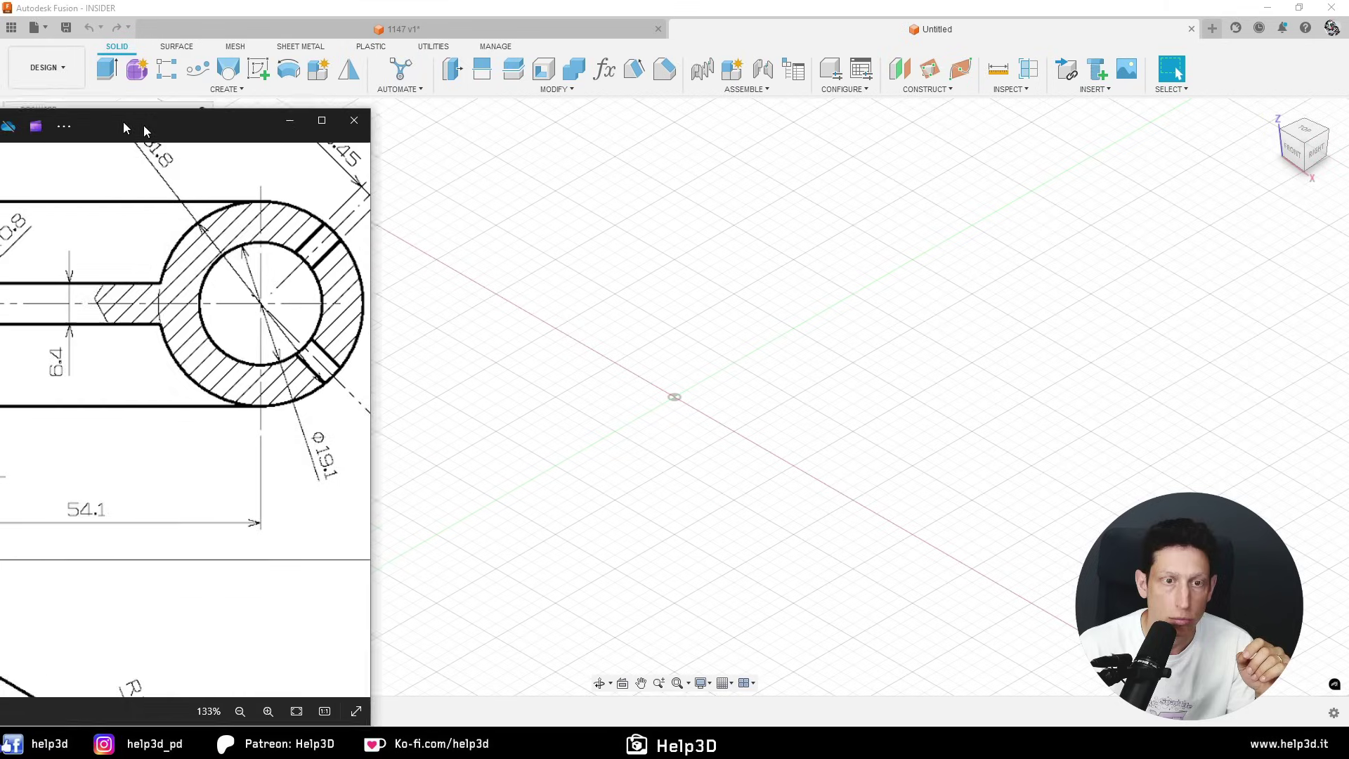
{"action": "mouse_move", "coordinate": [124, 121]}
{"action": "left_mouse_down"}
{"action": "mouse_move", "coordinate": [487, 153]}
{"action": "mouse_move", "coordinate": [2, 184]}
{"action": "left_mouse_up"}
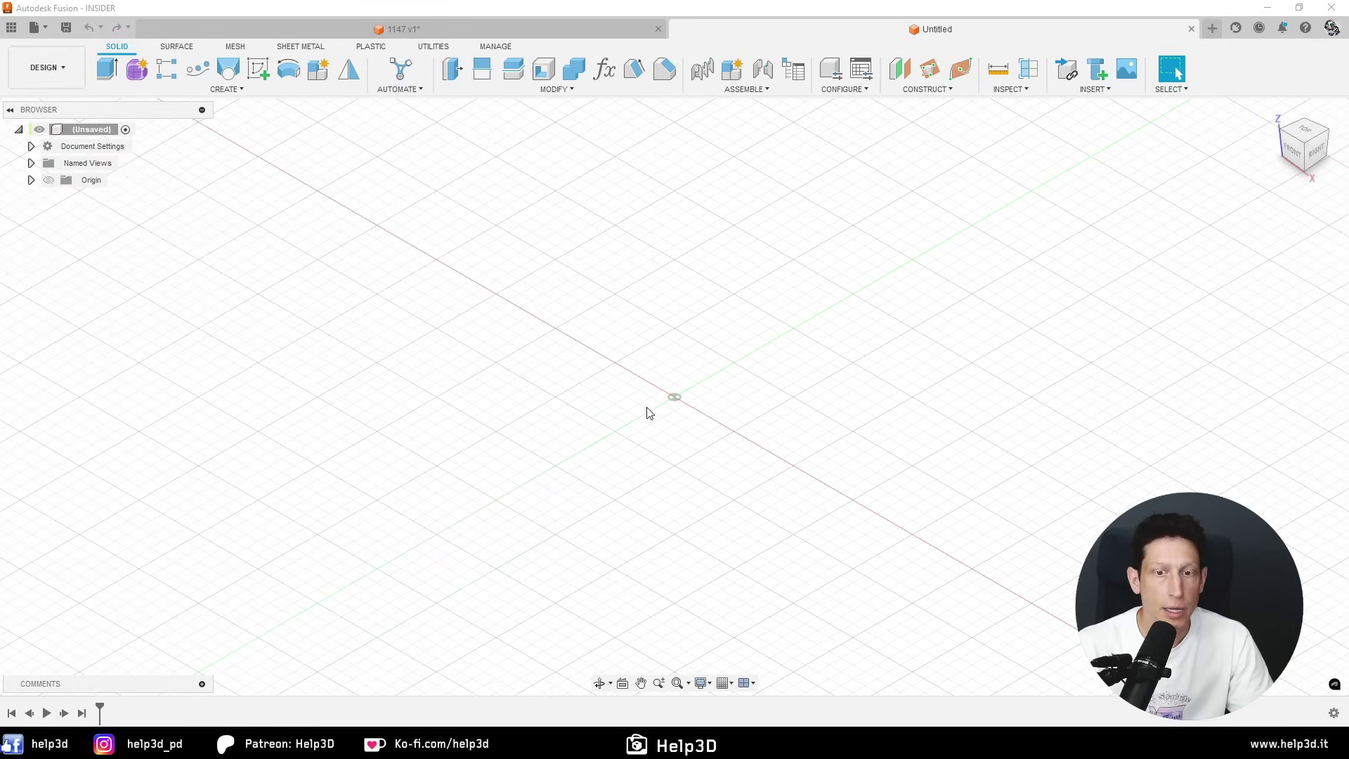
- On an XY-plane sketch, draw a 54.1 × 31.8 mm rectangle cornered at the origin
{"action": "left_click", "coordinate": [258, 68]}
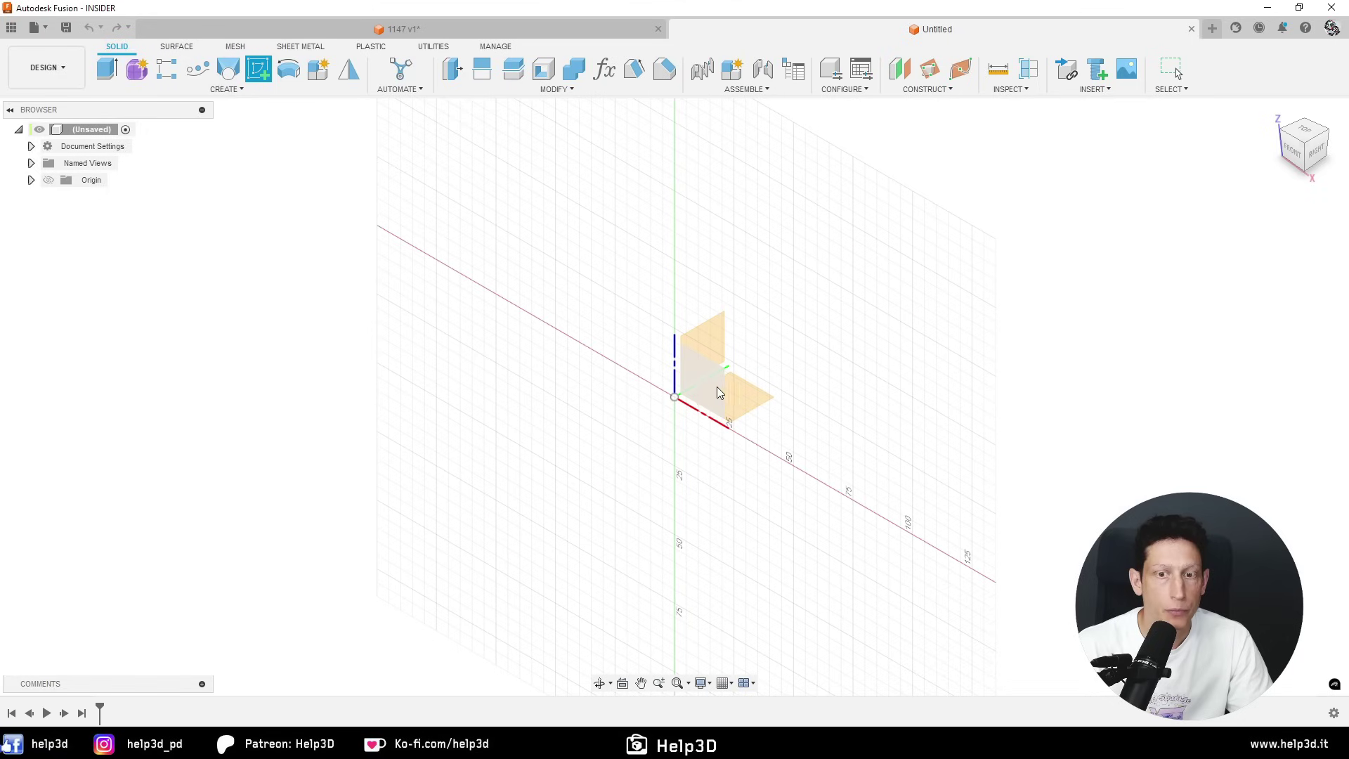
{"action": "left_click", "coordinate": [758, 392]}
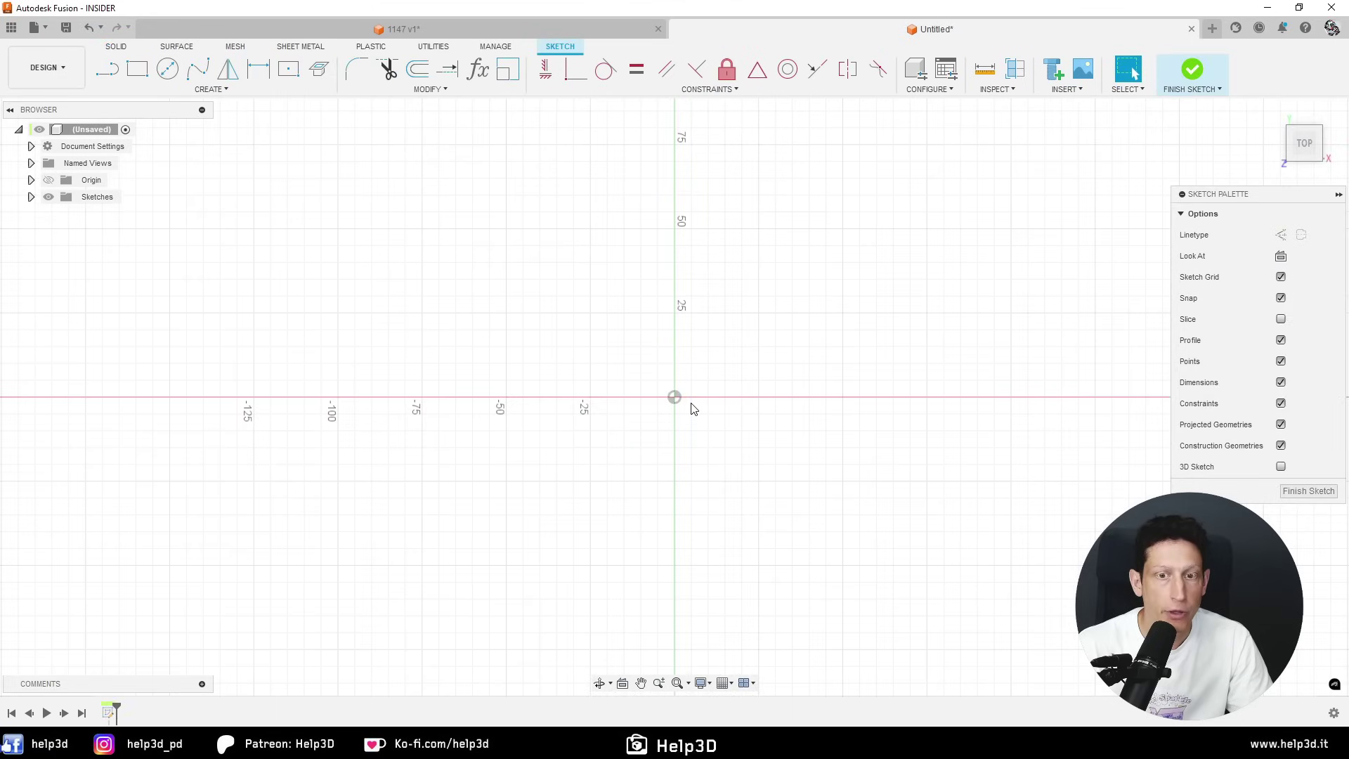
{"action": "scroll", "coordinate": [699, 385], "scroll_direction": "up", "scroll_amount": 1}
{"action": "key", "text": "r"}
{"action": "scroll", "coordinate": [699, 385], "scroll_direction": "down", "scroll_amount": 1}
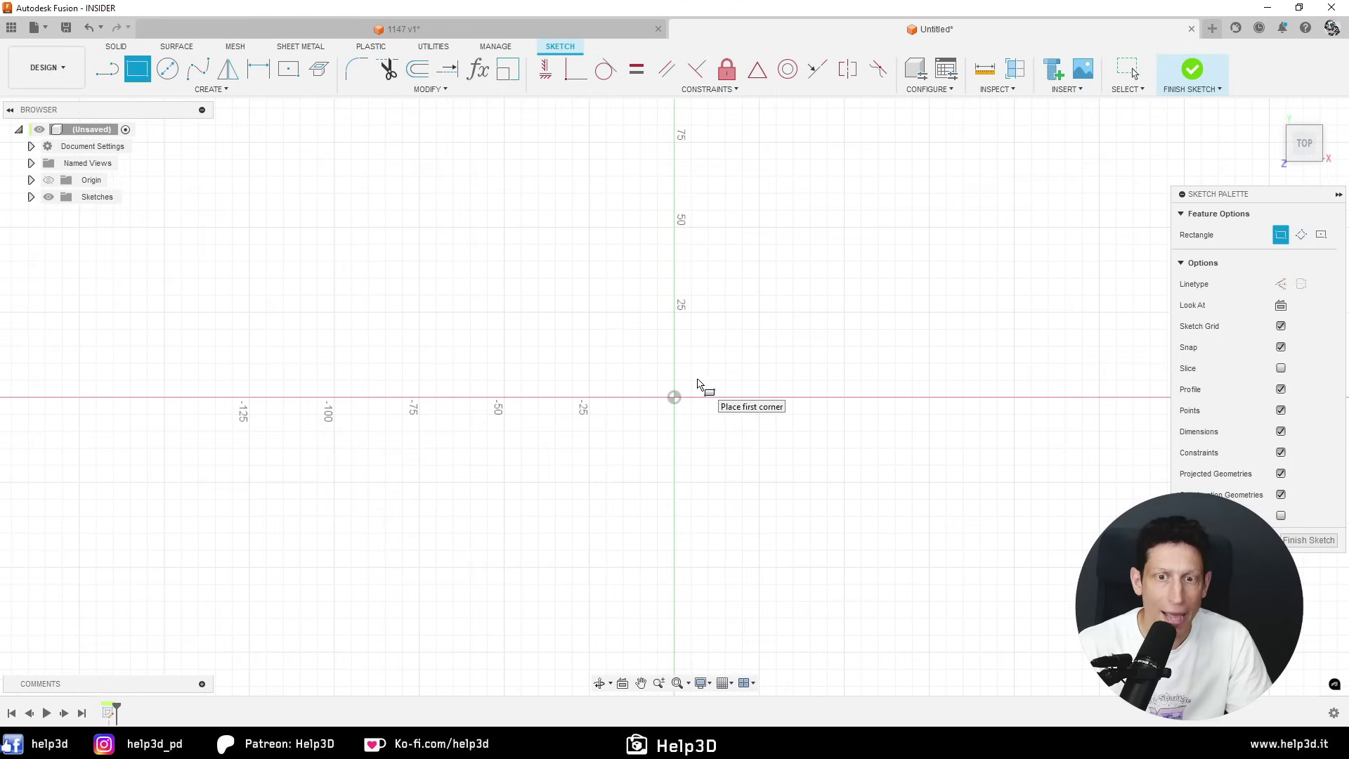
{"action": "left_click", "coordinate": [679, 401]}
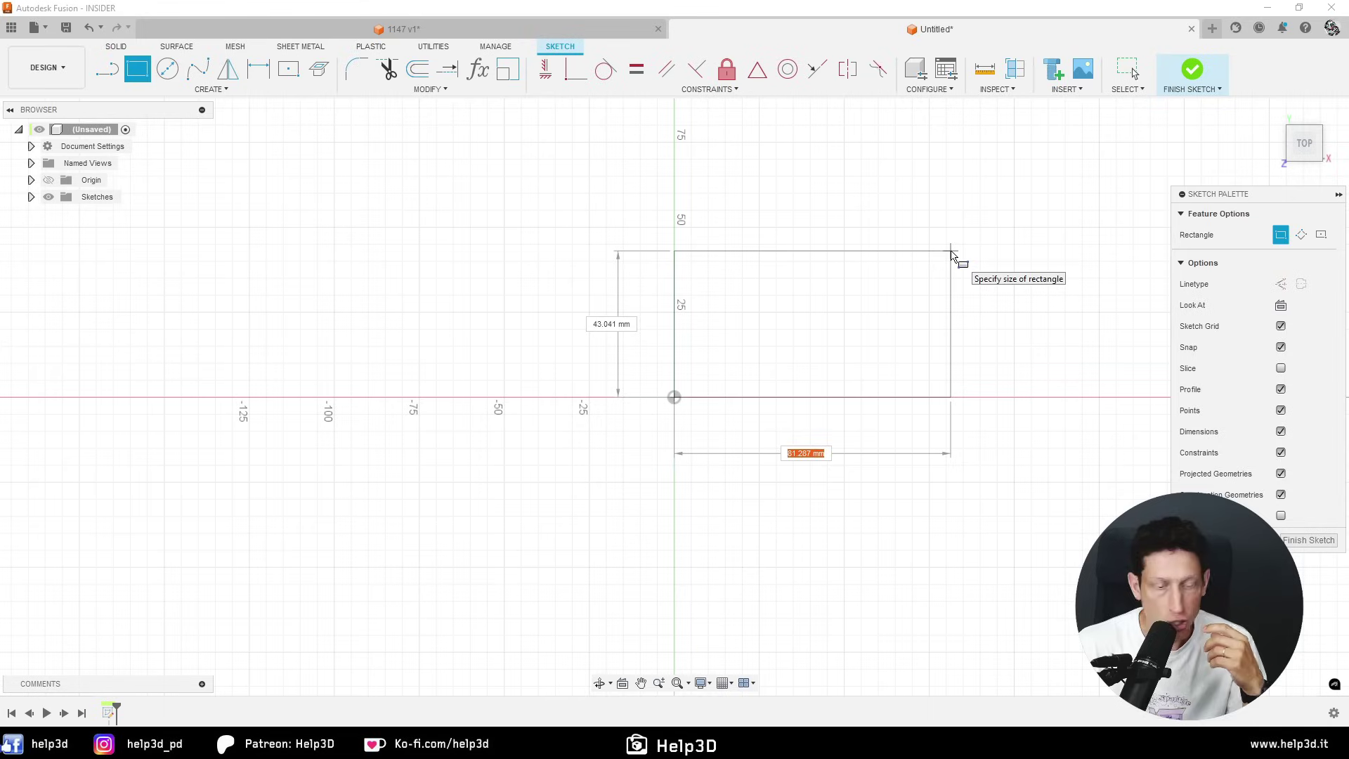
{"action": "type", "text": "54.1"}
{"action": "key", "text": "Tab"}
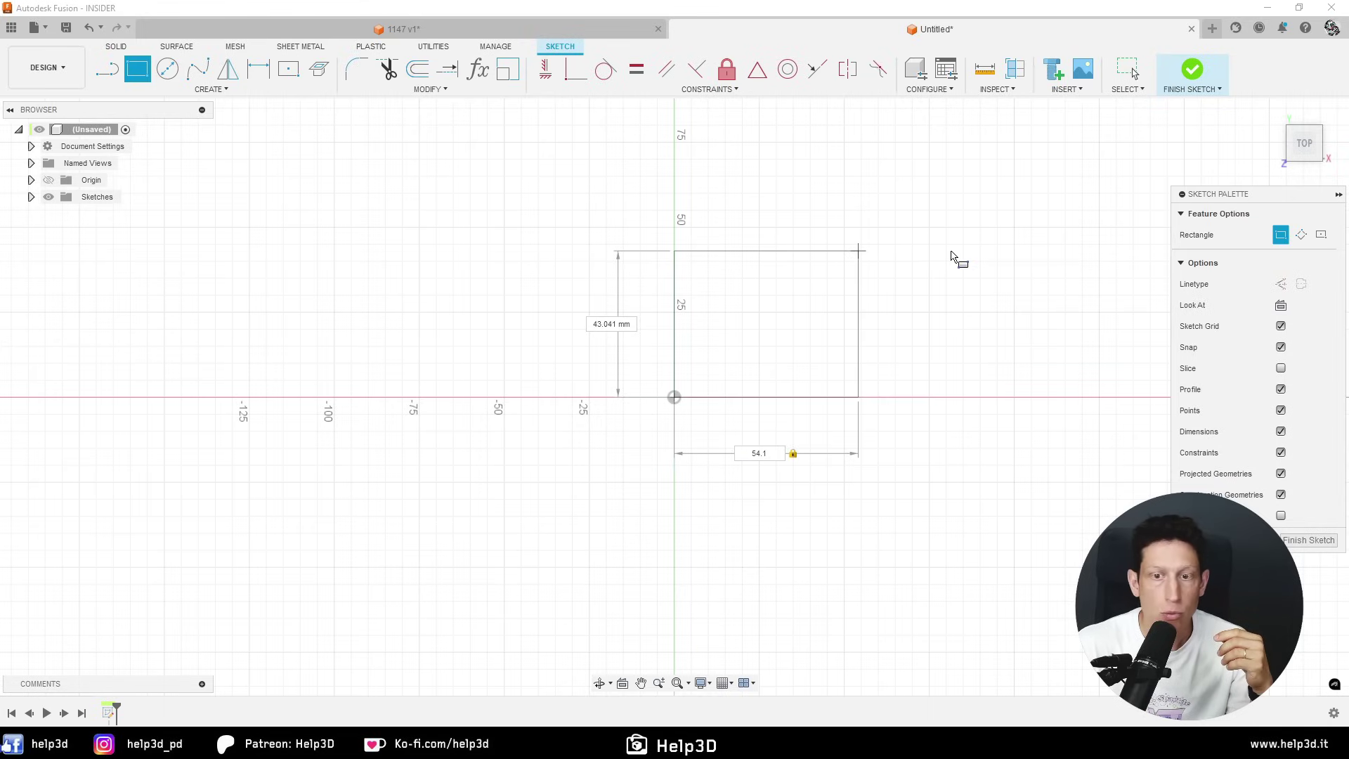
{"action": "key", "text": "Return"}
{"action": "type", "text": "31.8"}
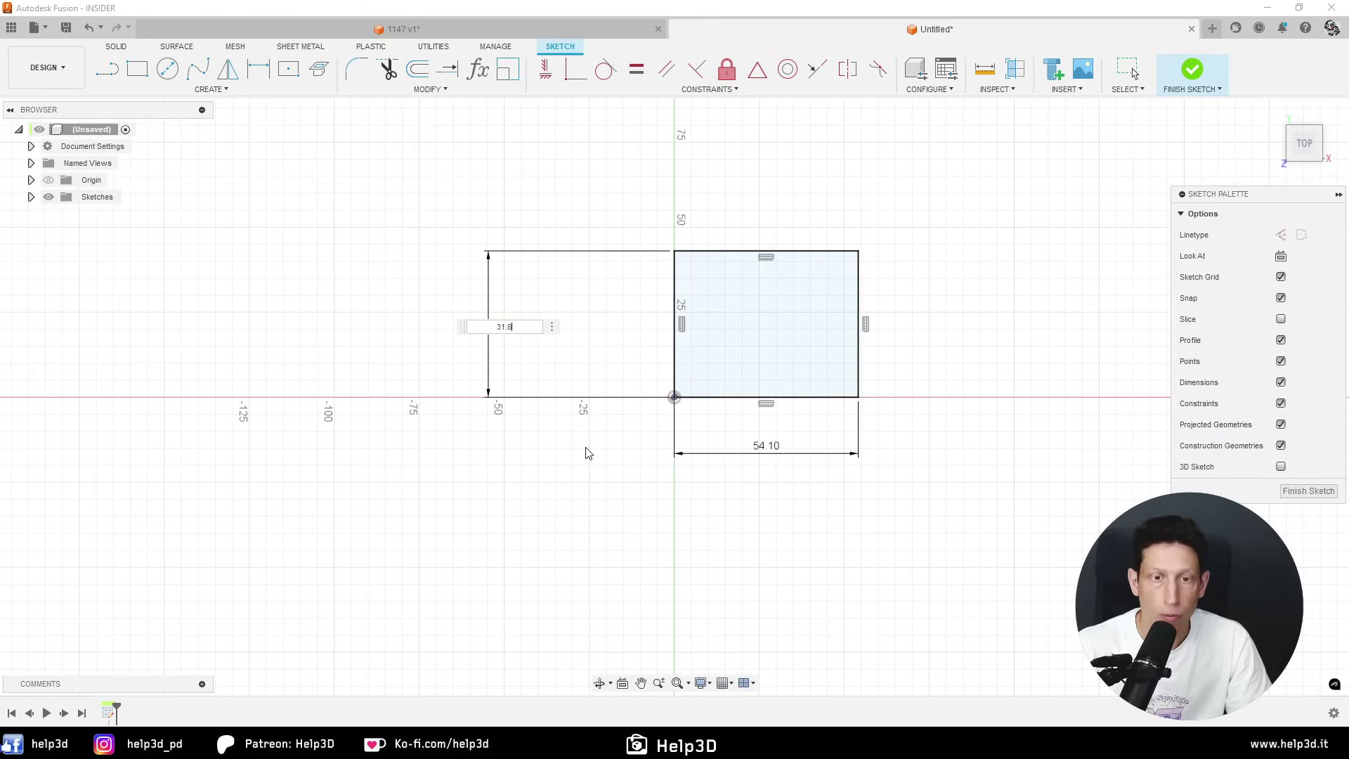
{"action": "key", "text": "Return"}
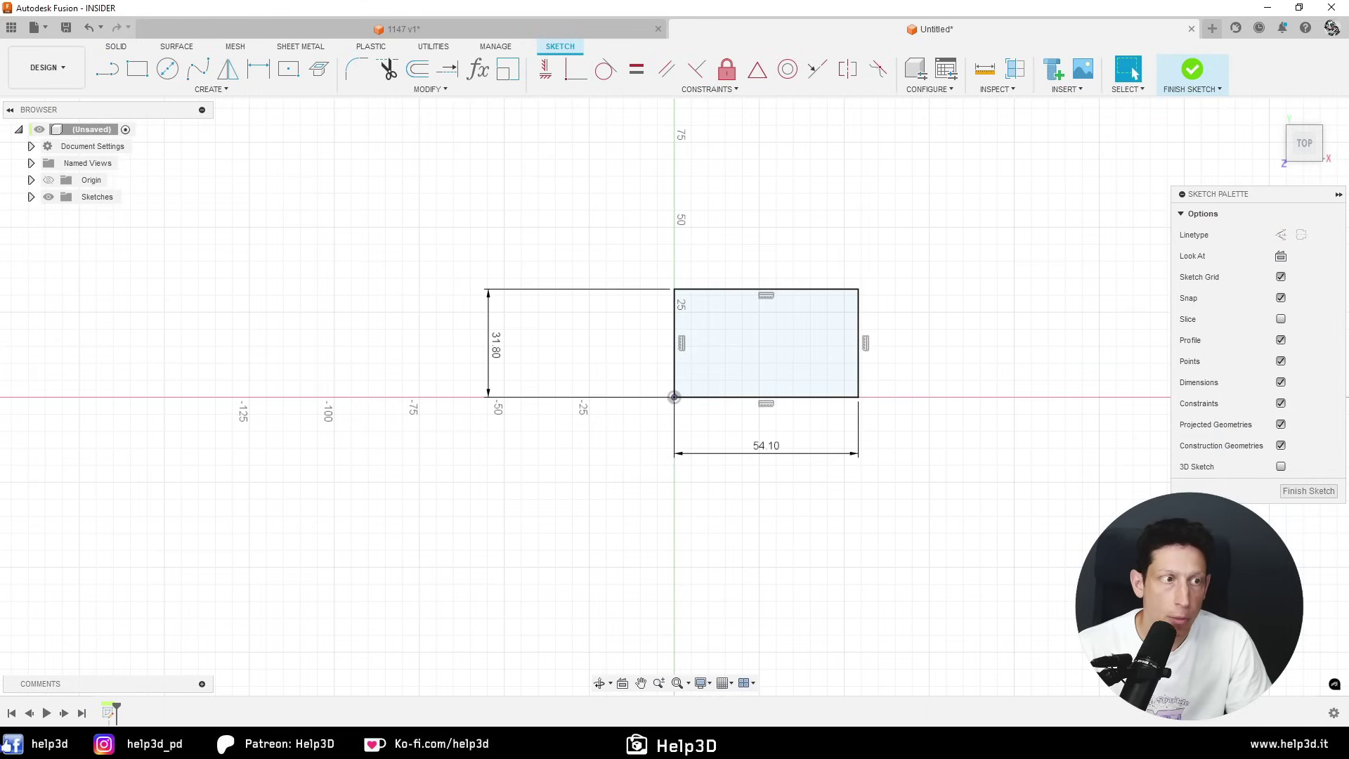
{"action": "key", "text": "alt+Tab"}
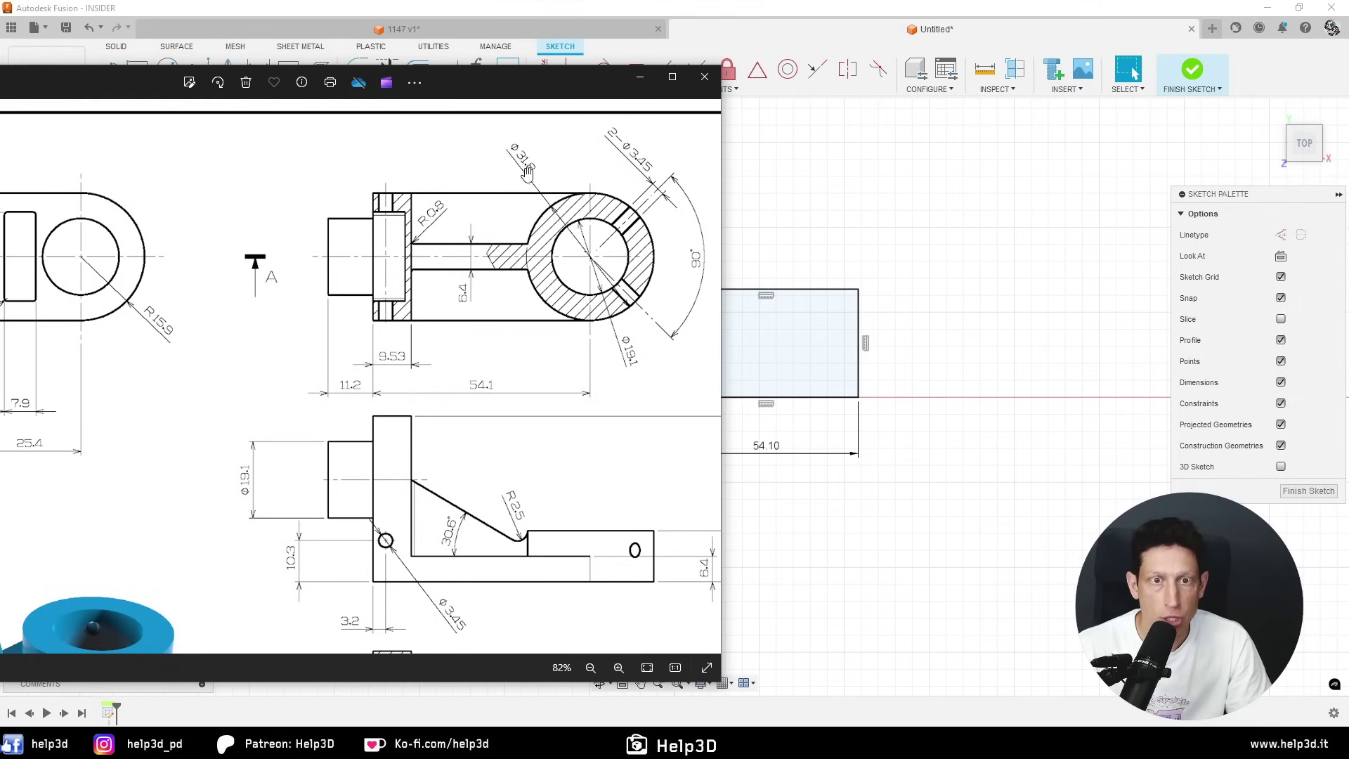
- Draw a 31.80 mm circle centred on the rectangle's right-edge midpoint
{"action": "key", "text": "alt+Tab"}
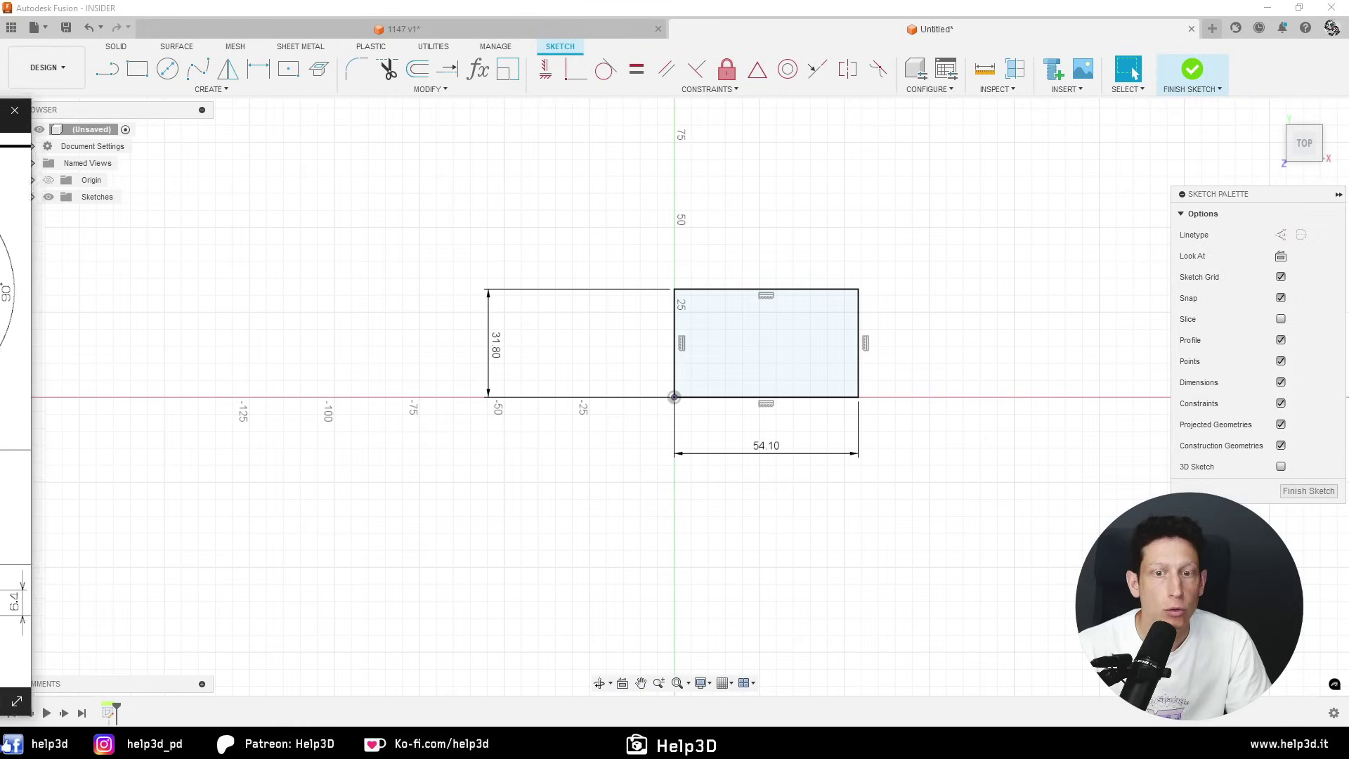
{"action": "key", "text": "c"}
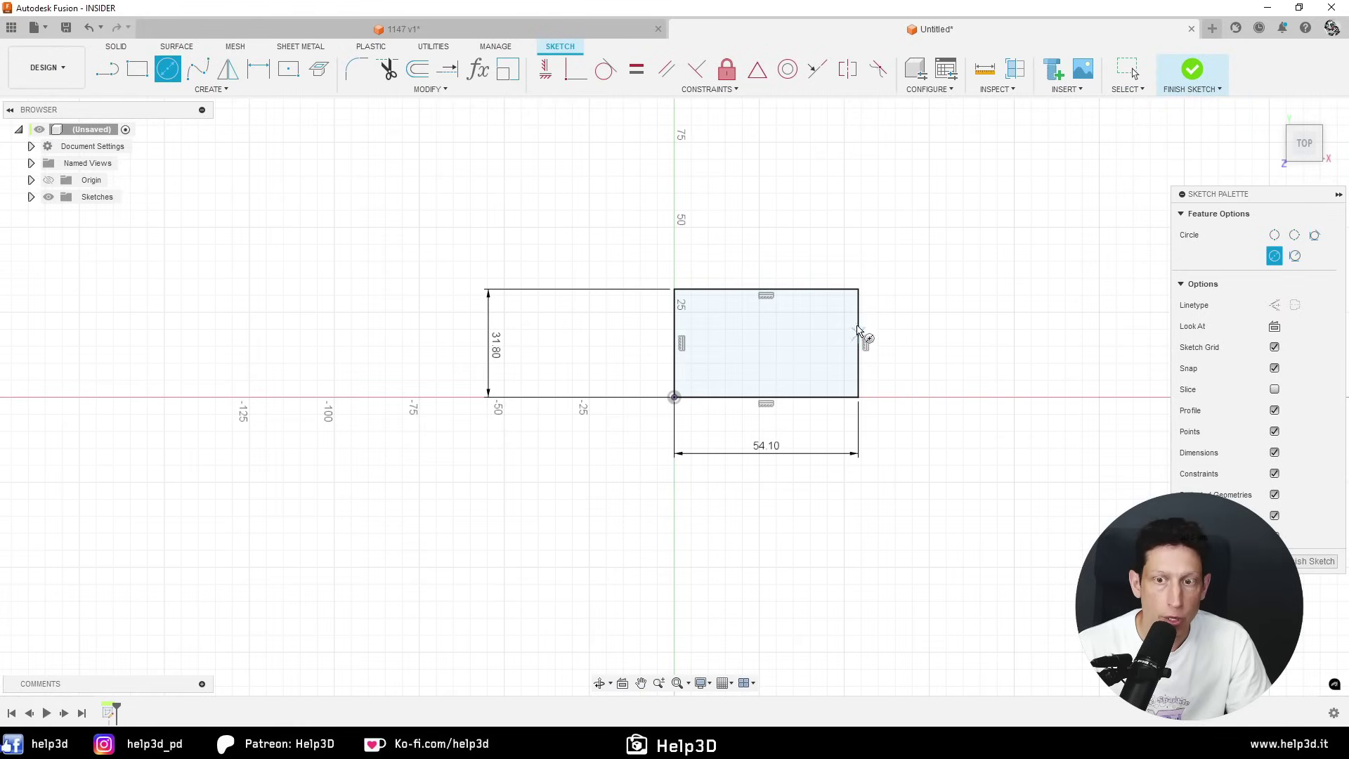
{"action": "left_click", "coordinate": [858, 342]}
{"action": "type", "text": "31"}
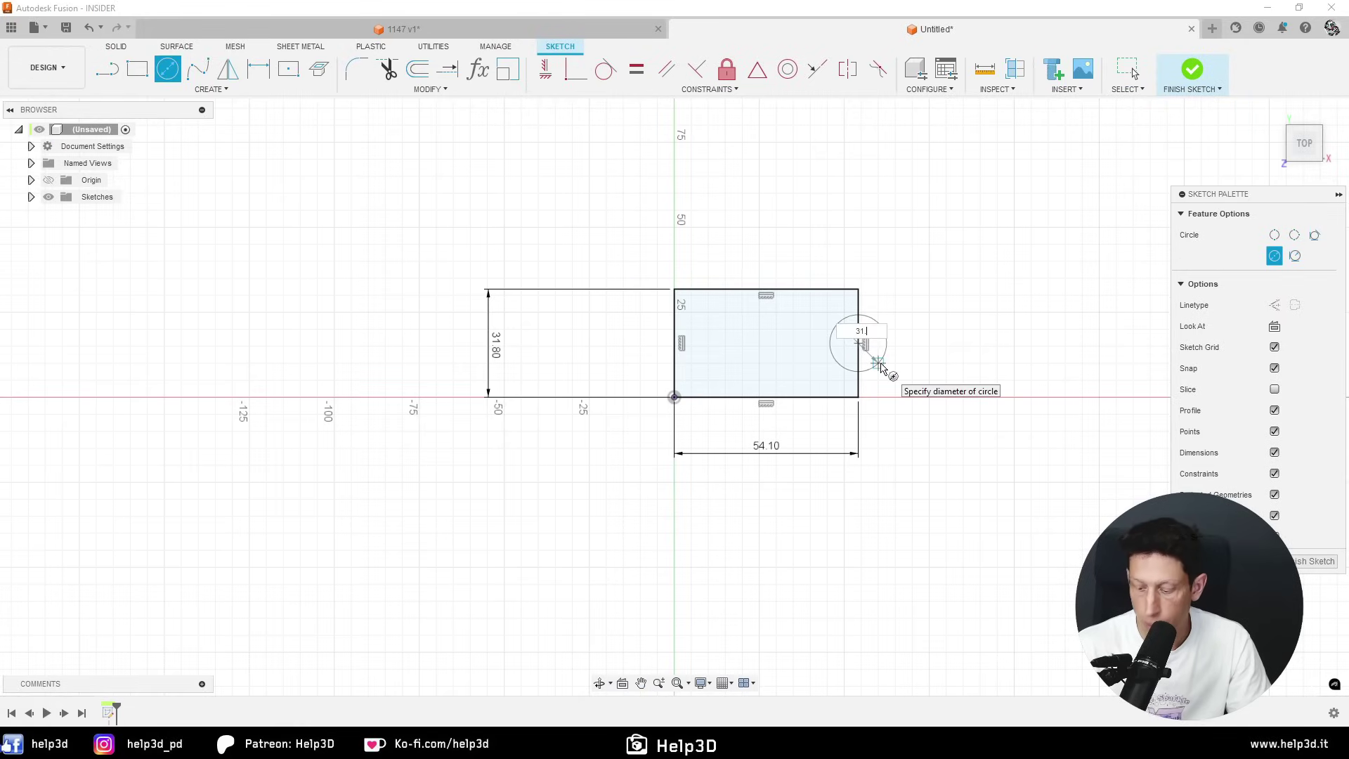
{"action": "type", "text": "80"}
{"action": "key", "text": "Return"}
{"action": "key", "text": "Escape"}
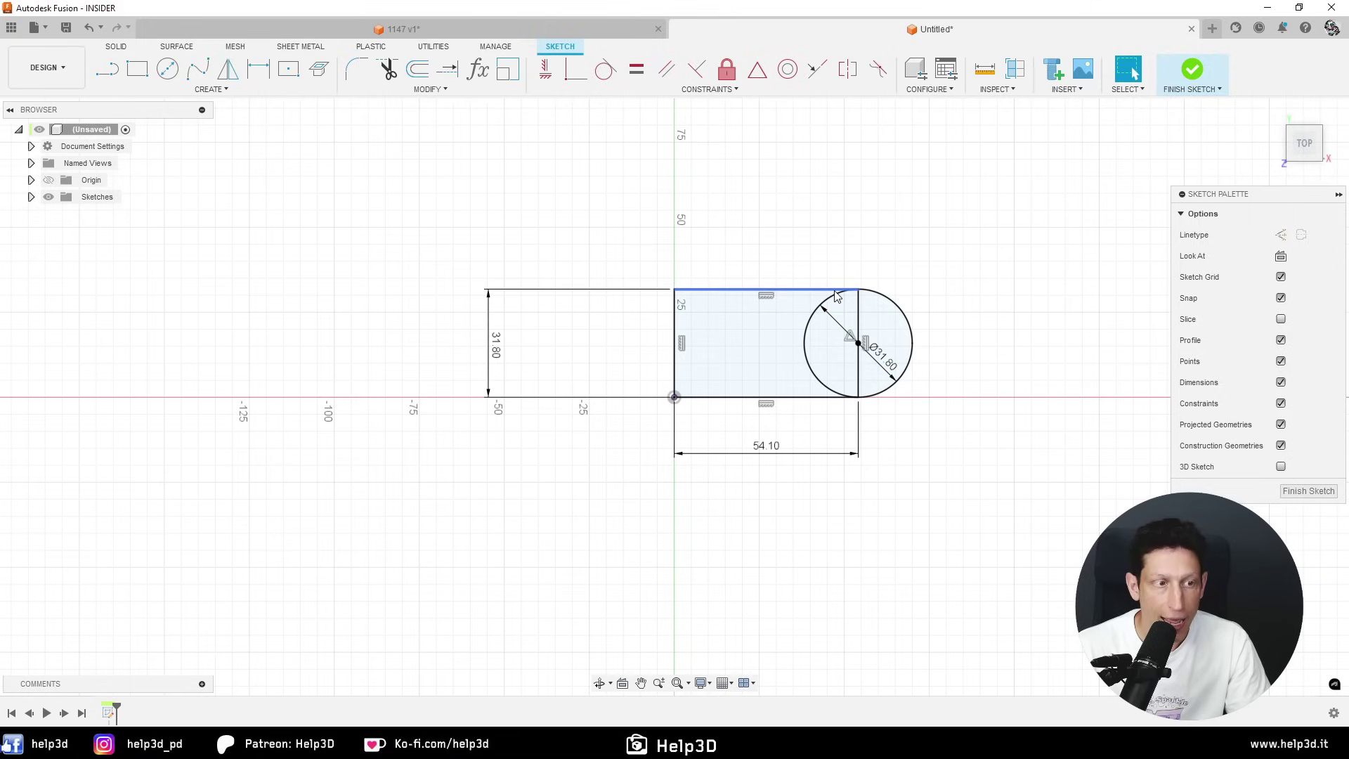
{"action": "key", "text": "alt+Tab"}
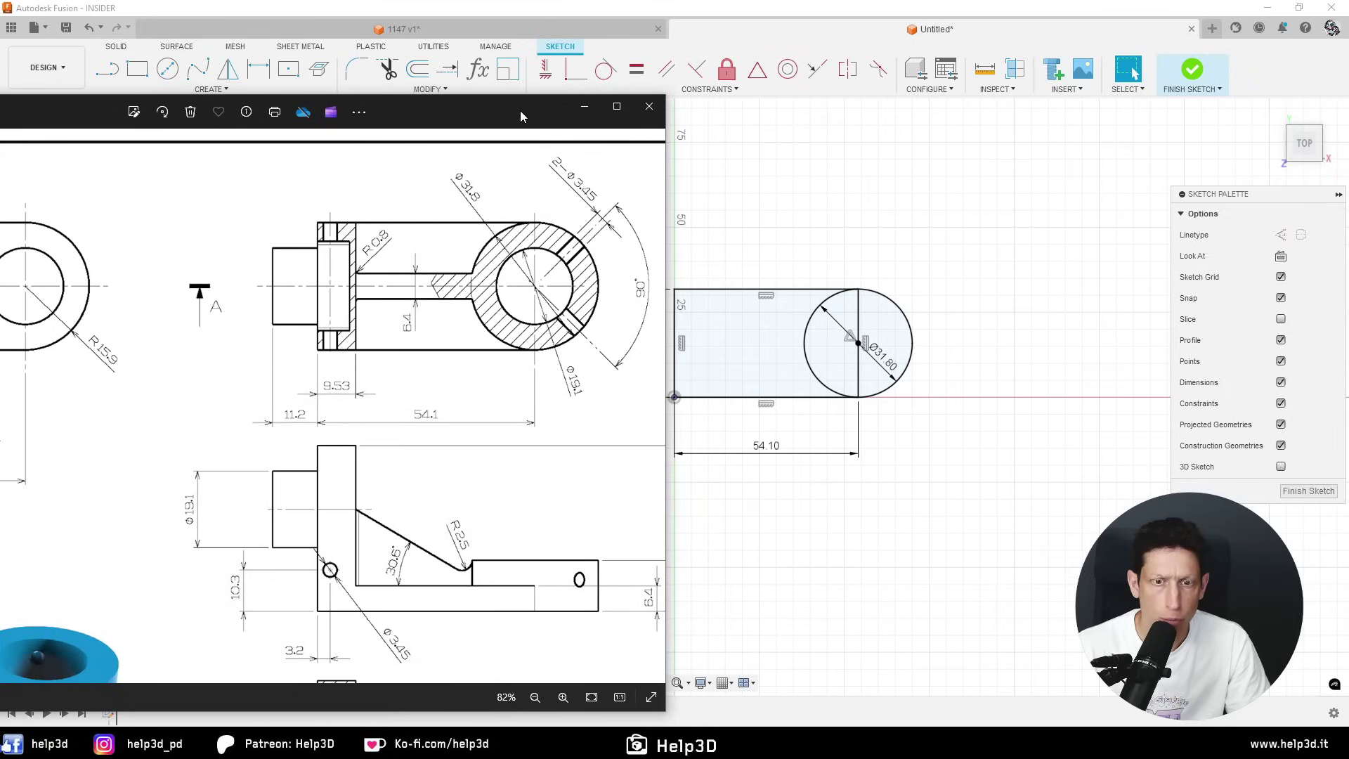
- Add a concentric 19.10 mm circle inside the large circle
{"action": "key", "text": "alt+Tab"}
{"action": "key", "text": "c"}
{"action": "left_click", "coordinate": [858, 342]}
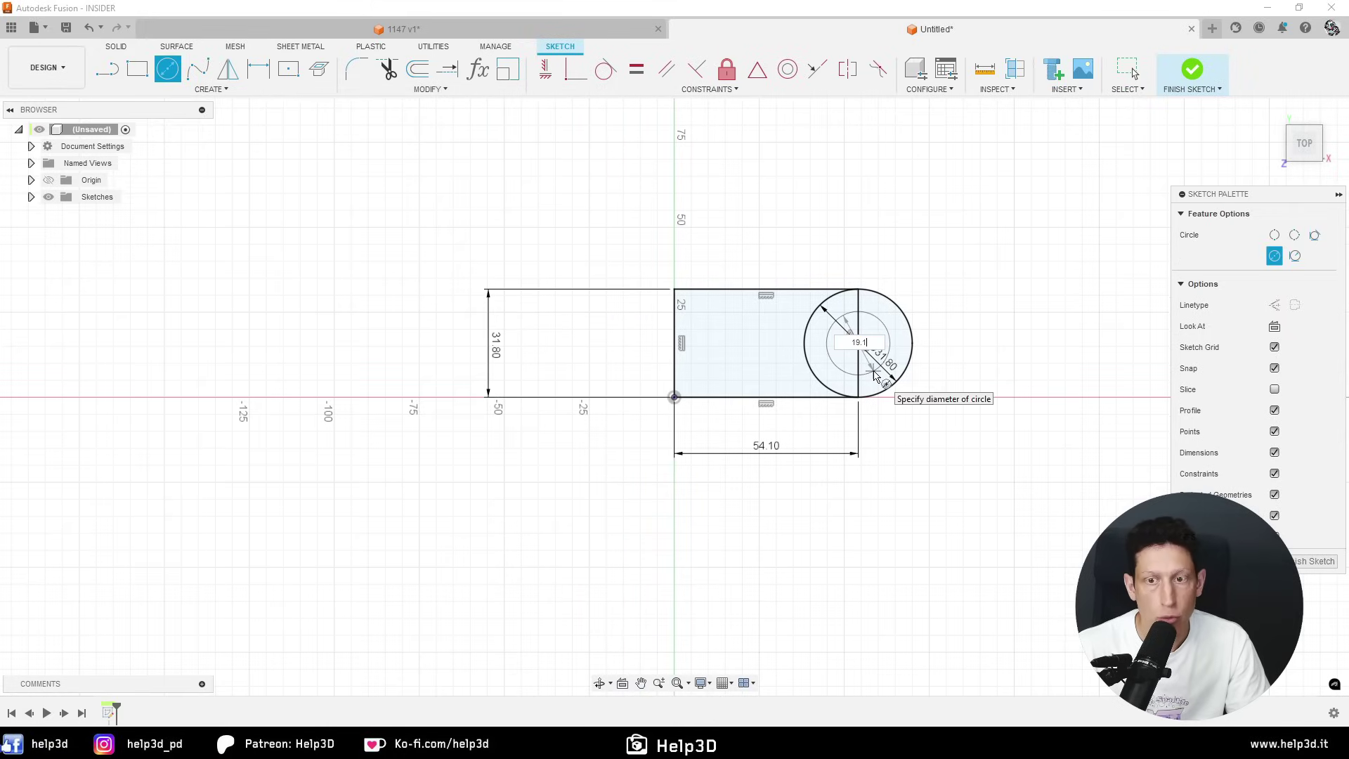
{"action": "key", "text": "Return"}
{"action": "key", "text": "Escape"}
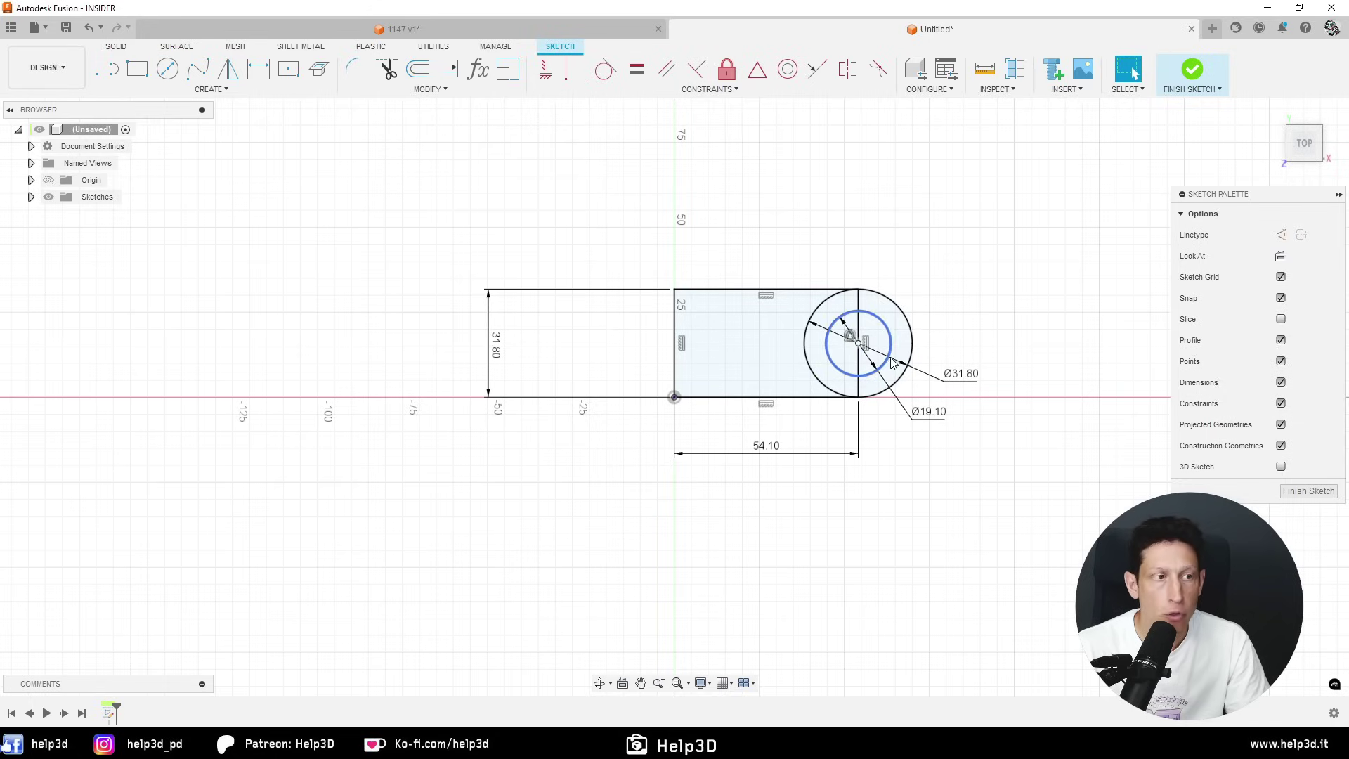
{"action": "key", "text": "alt+Tab"}
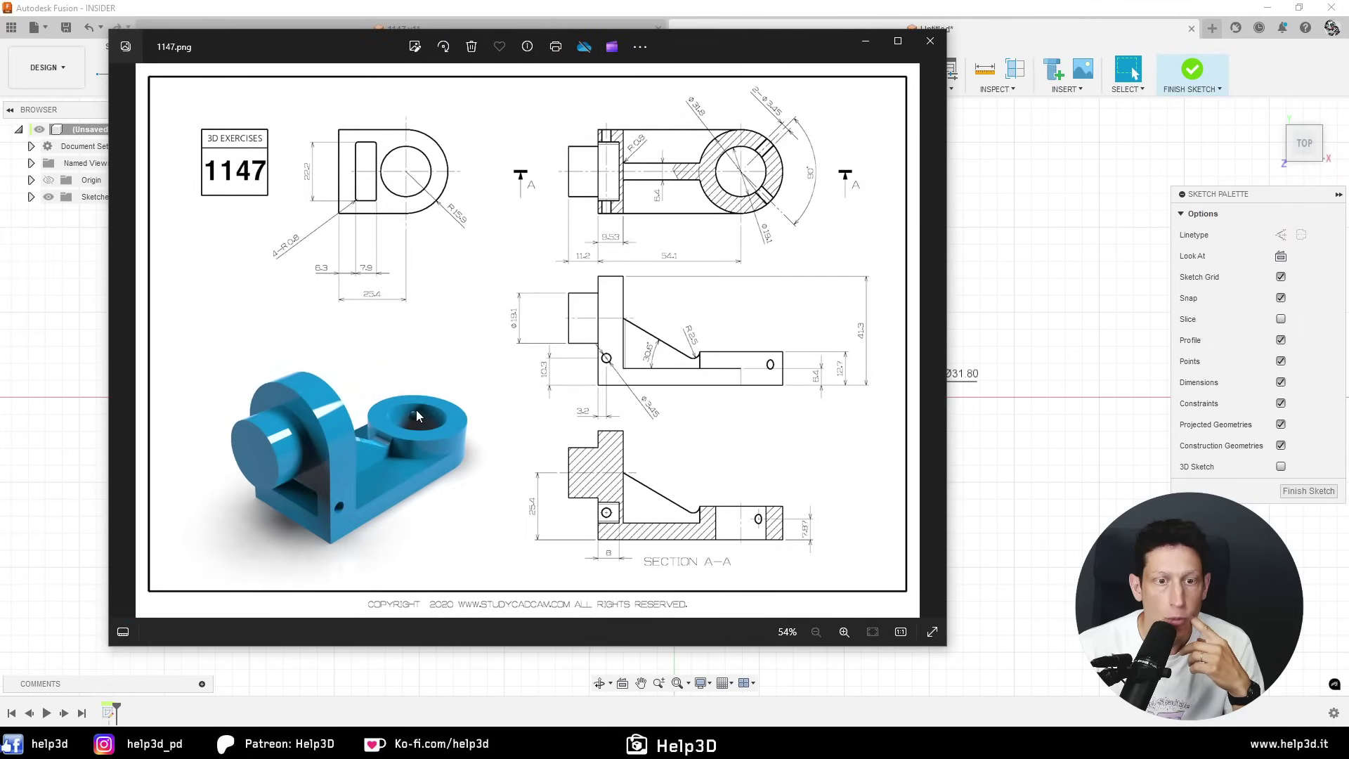
- Zoom into the 1147.png drawing to read its dimensions and maximize the viewer
{"action": "scroll", "coordinate": [420, 421], "scroll_direction": "up", "scroll_amount": 3}
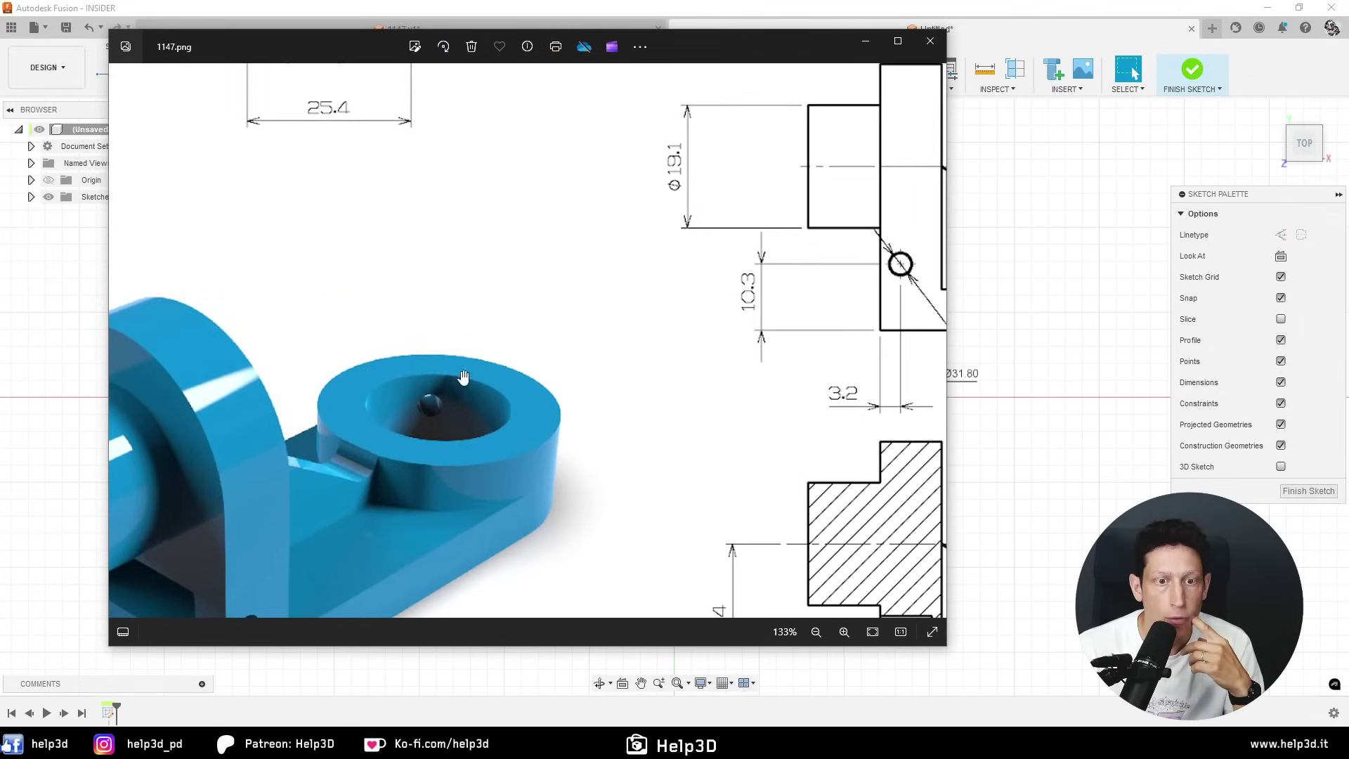
{"action": "scroll", "coordinate": [471, 383], "scroll_direction": "down", "scroll_amount": 3}
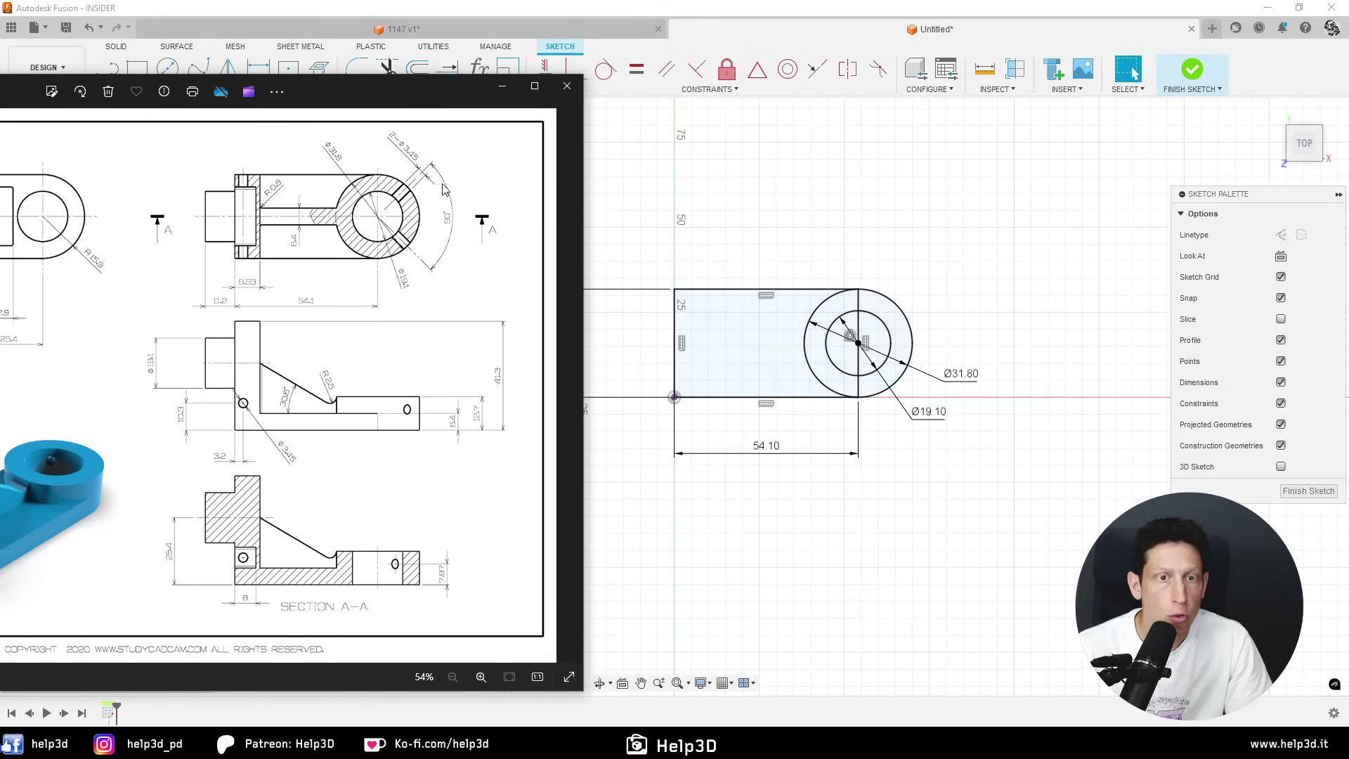
{"action": "double_click", "coordinate": [421, 91]}
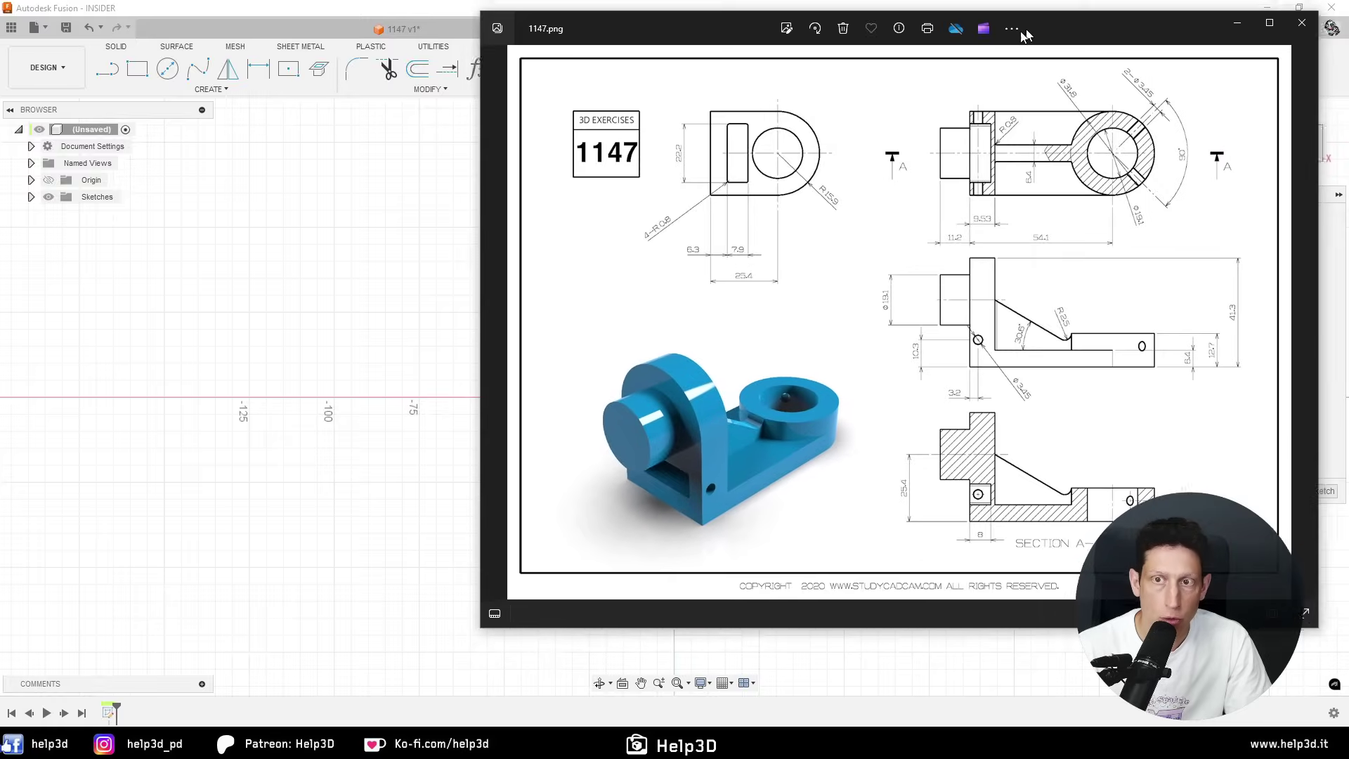
- Draw a line from the circles' centre up and to the right
{"action": "scroll", "coordinate": [1040, 310], "scroll_direction": "up", "scroll_amount": 2}
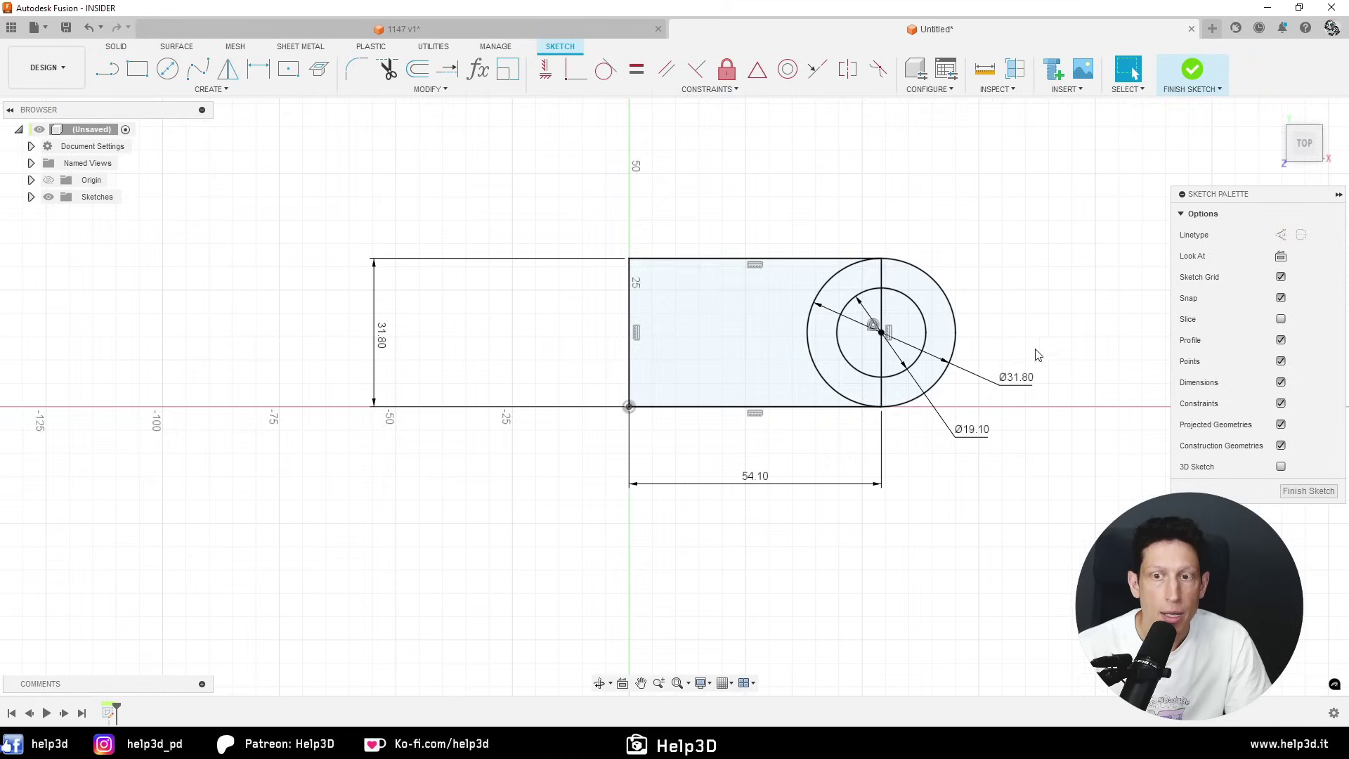
{"action": "middle_click_drag", "start_coordinate": [1033, 352], "coordinate": [746, 373]}
{"action": "scroll", "coordinate": [738, 367], "scroll_direction": "down", "scroll_amount": 1}
{"action": "key", "text": "l"}
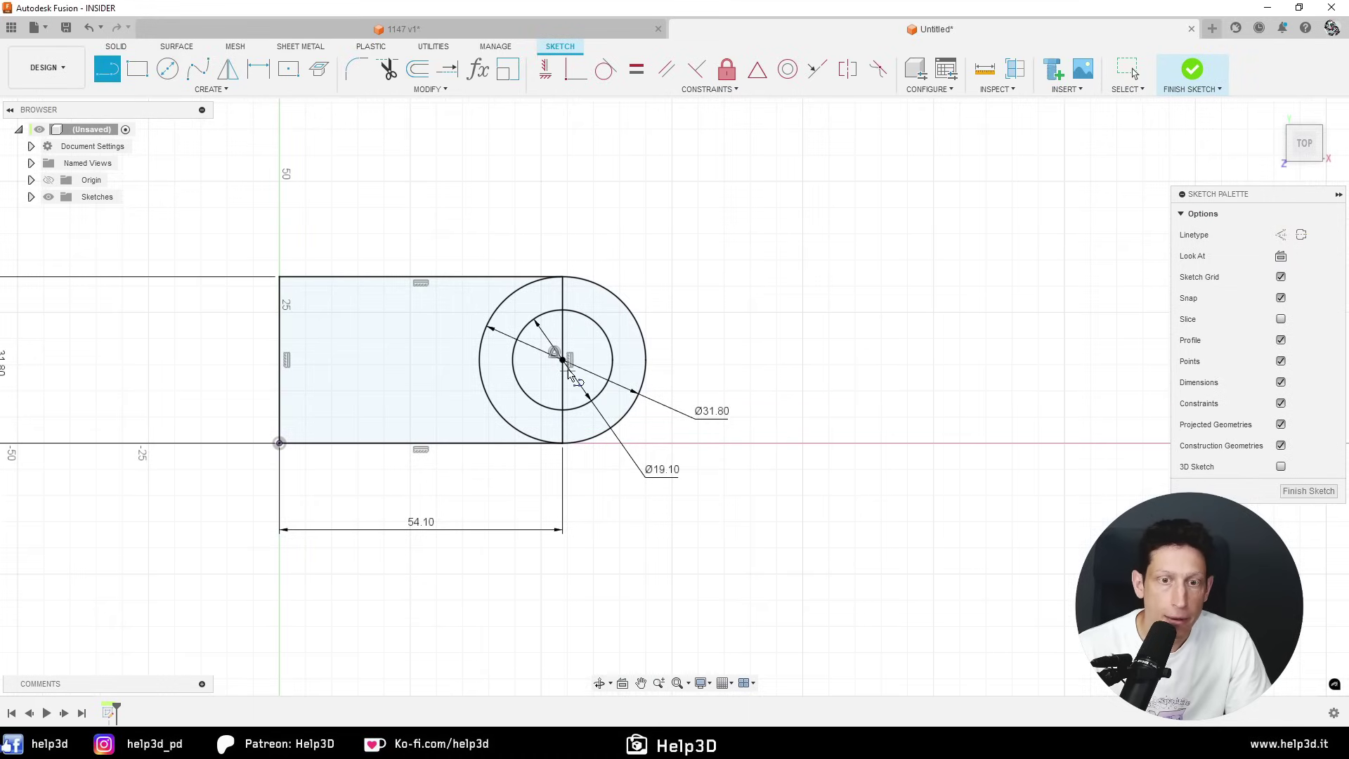
{"action": "left_click", "coordinate": [563, 361]}
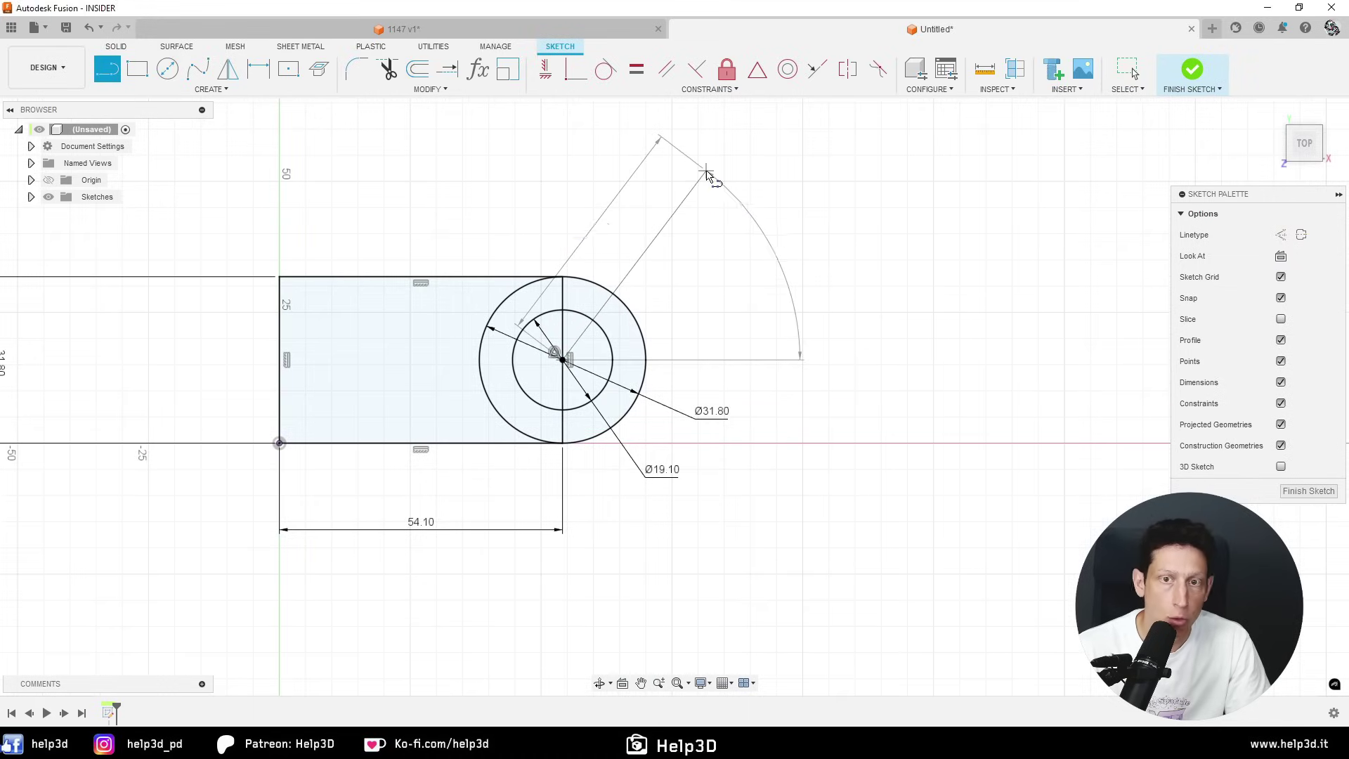
{"action": "left_click", "coordinate": [706, 171]}
{"action": "key", "text": "Escape"}
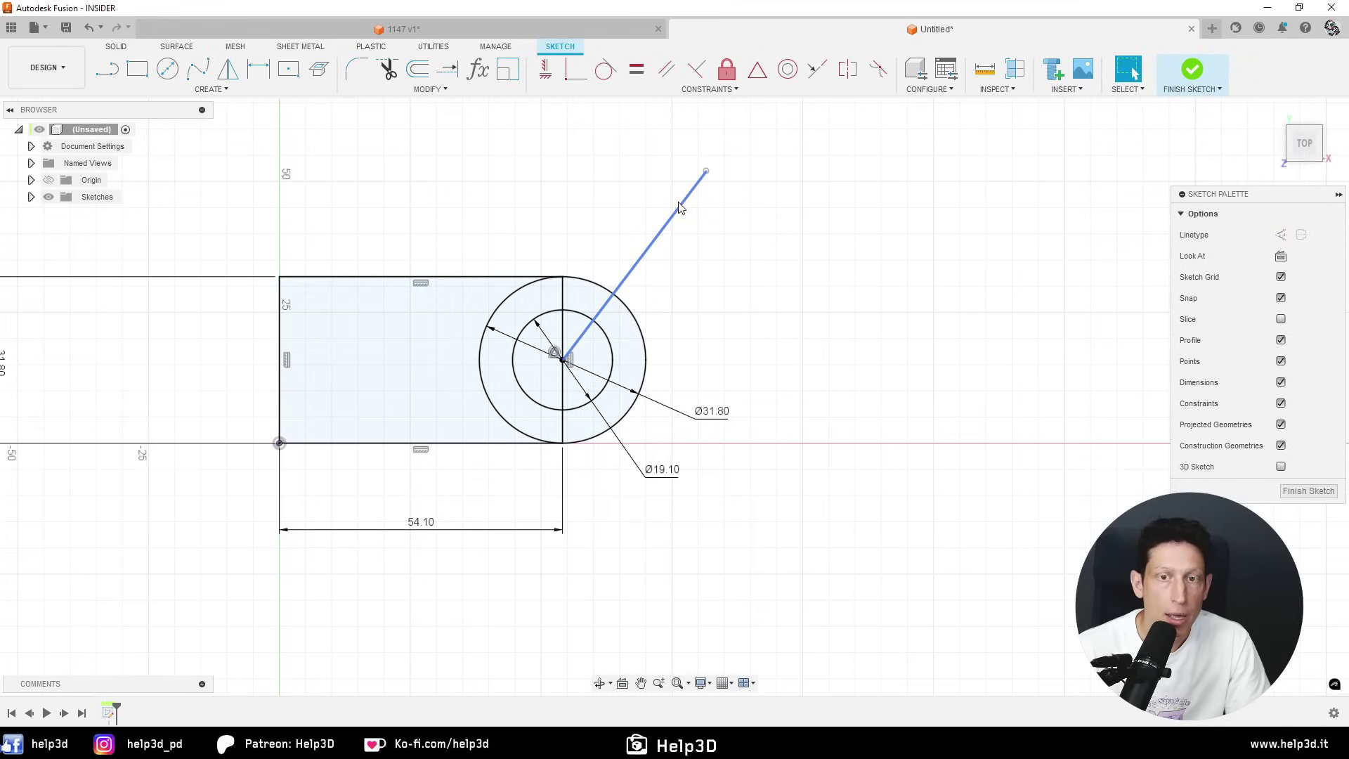
- Convert the new line into dashed construction geometry
{"action": "left_click", "coordinate": [680, 206]}
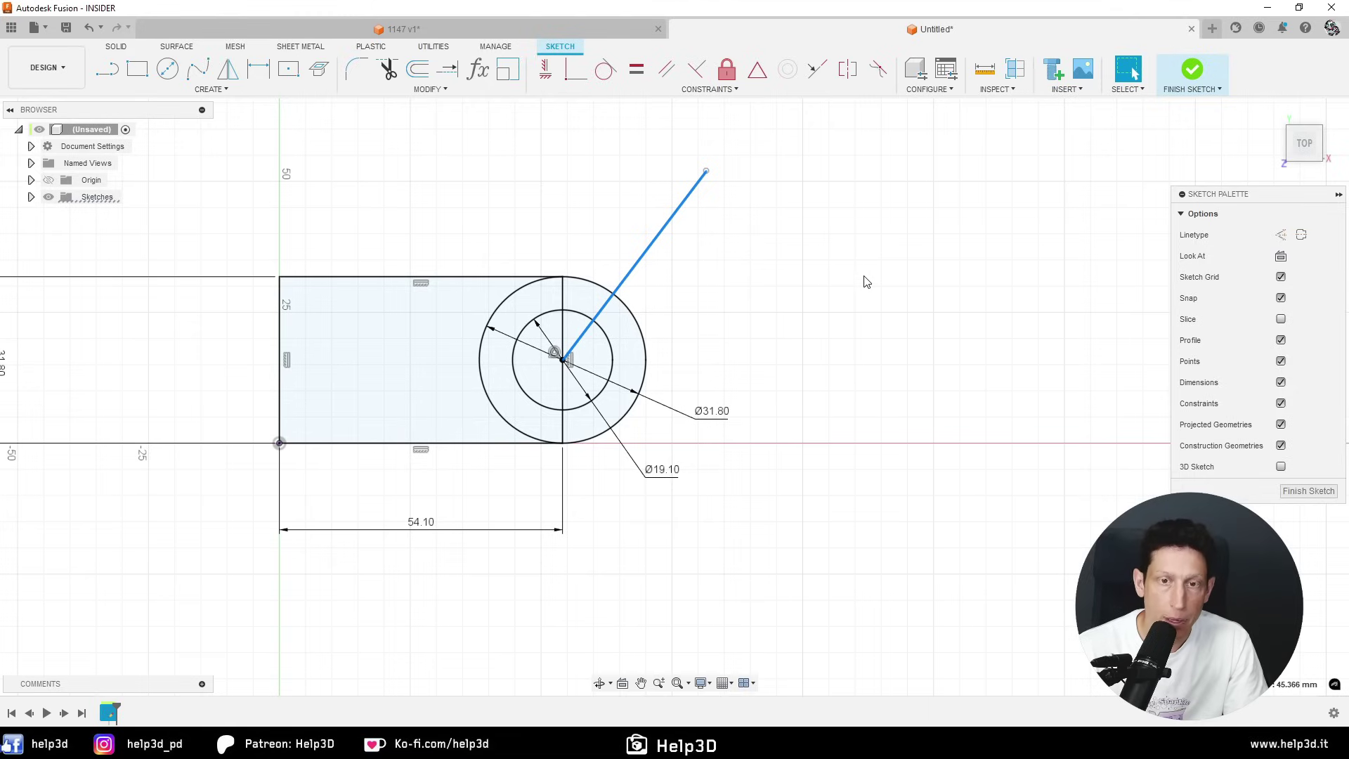
{"action": "key", "text": "l"}
{"action": "key", "text": "Escape"}
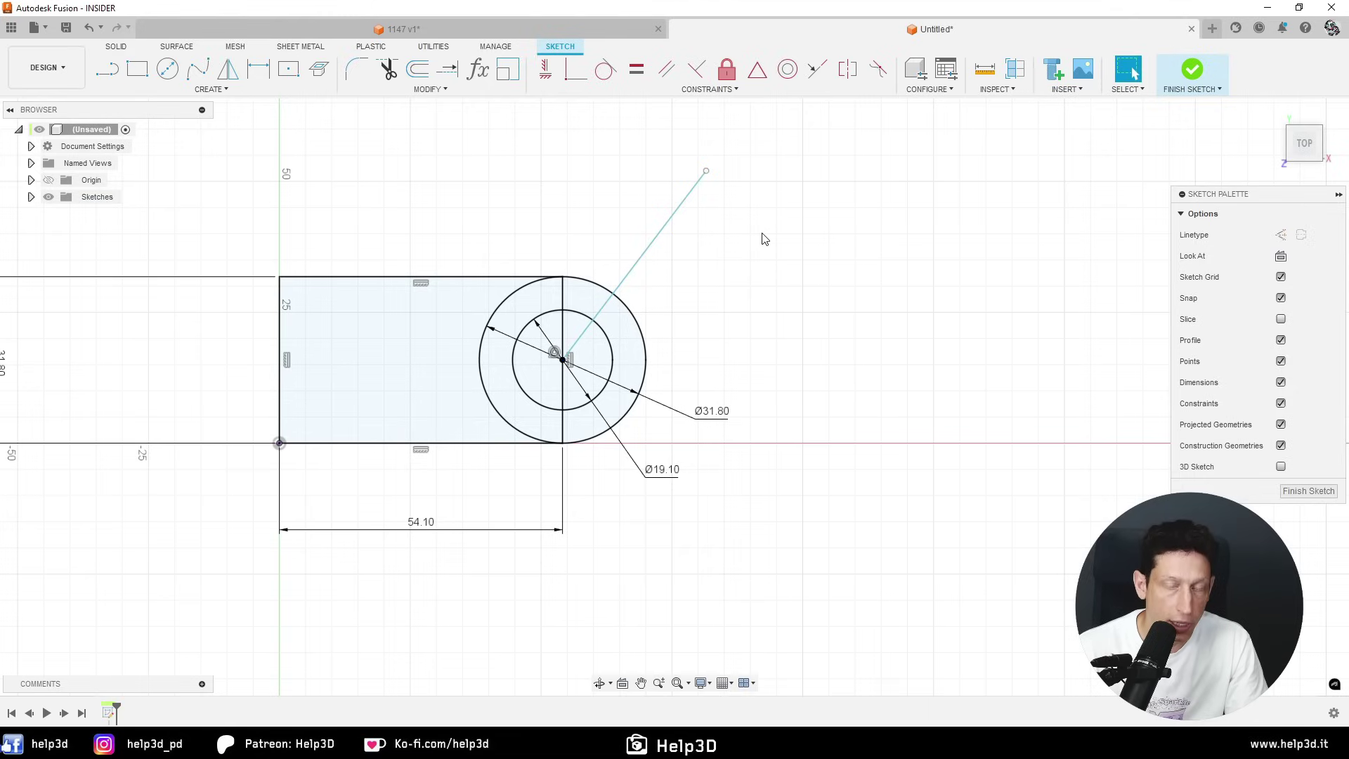
{"action": "left_click", "coordinate": [676, 214]}
{"action": "key", "text": "x"}
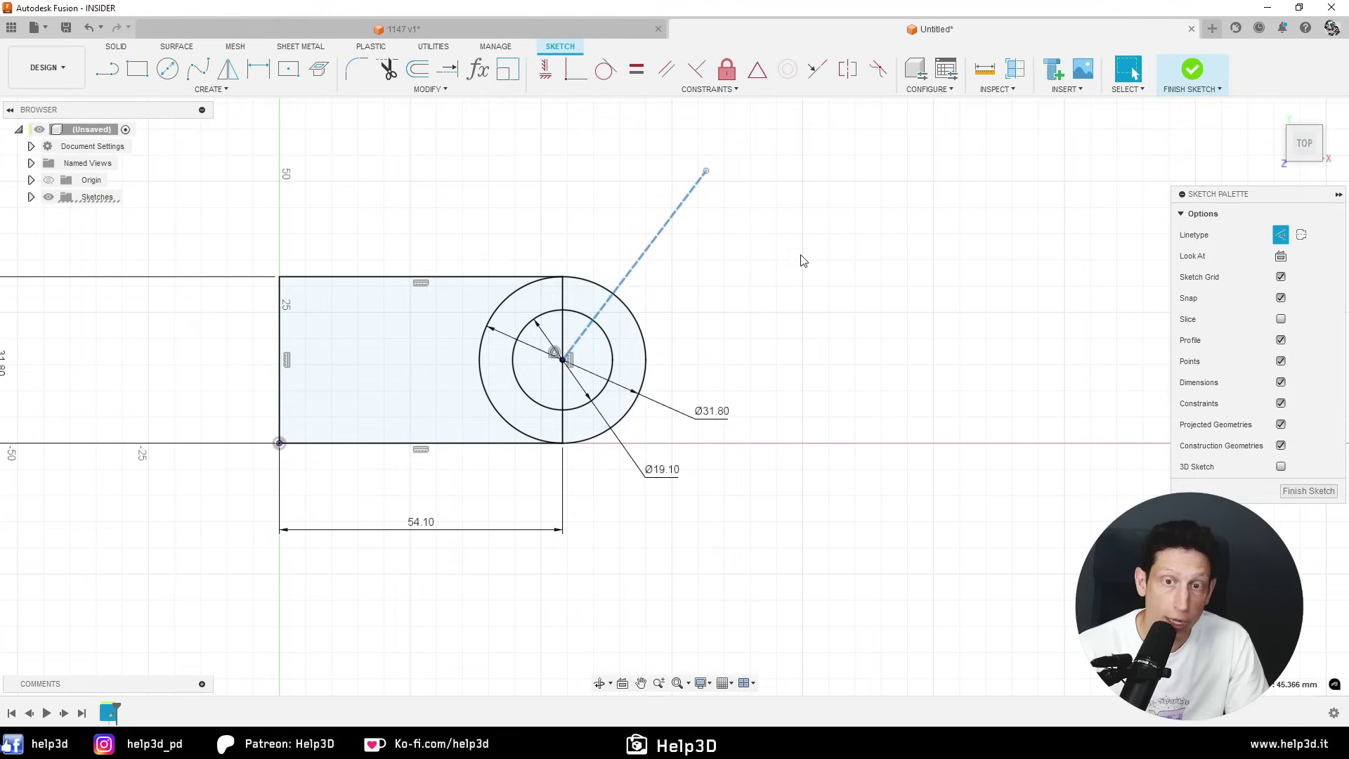
{"action": "key", "text": "Escape"}
{"action": "left_click_drag", "start_coordinate": [706, 172], "coordinate": [708, 179]}
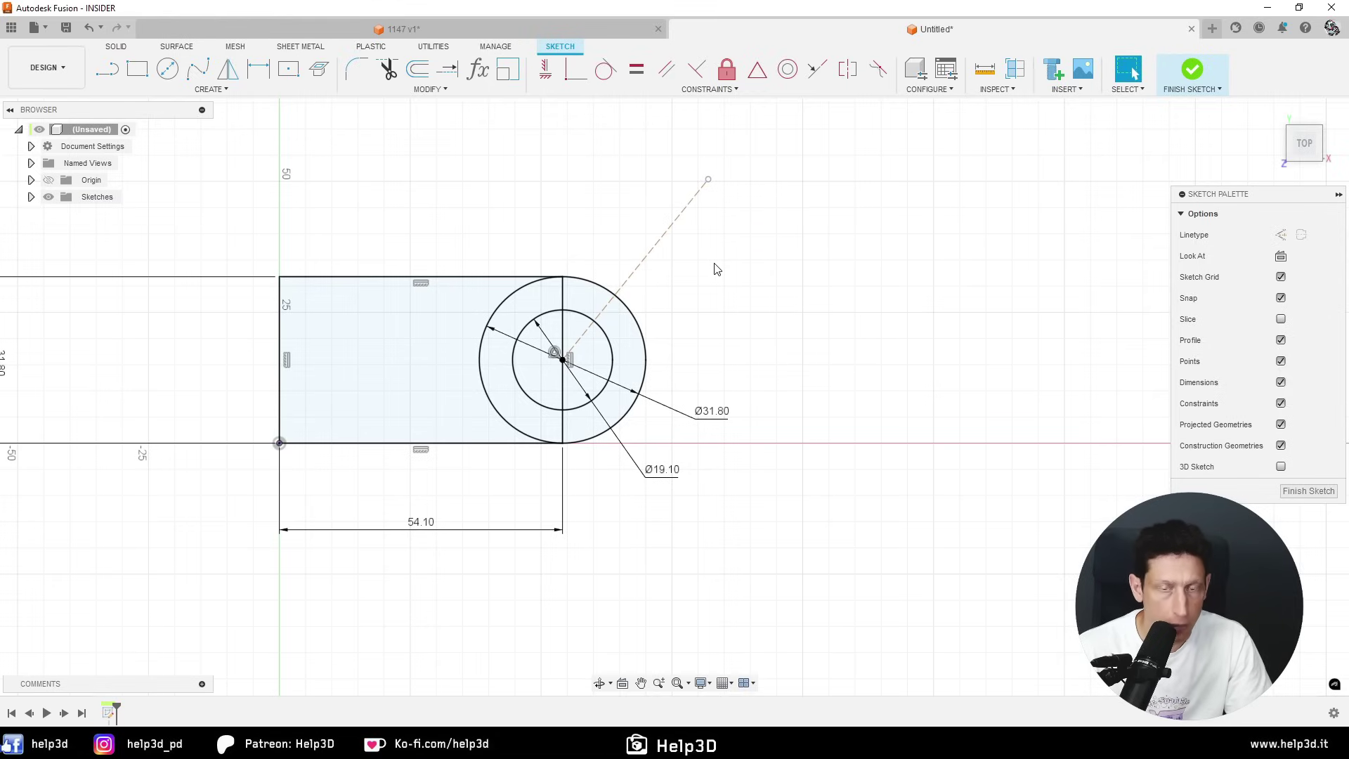
{"action": "key", "text": "ctrl+z"}
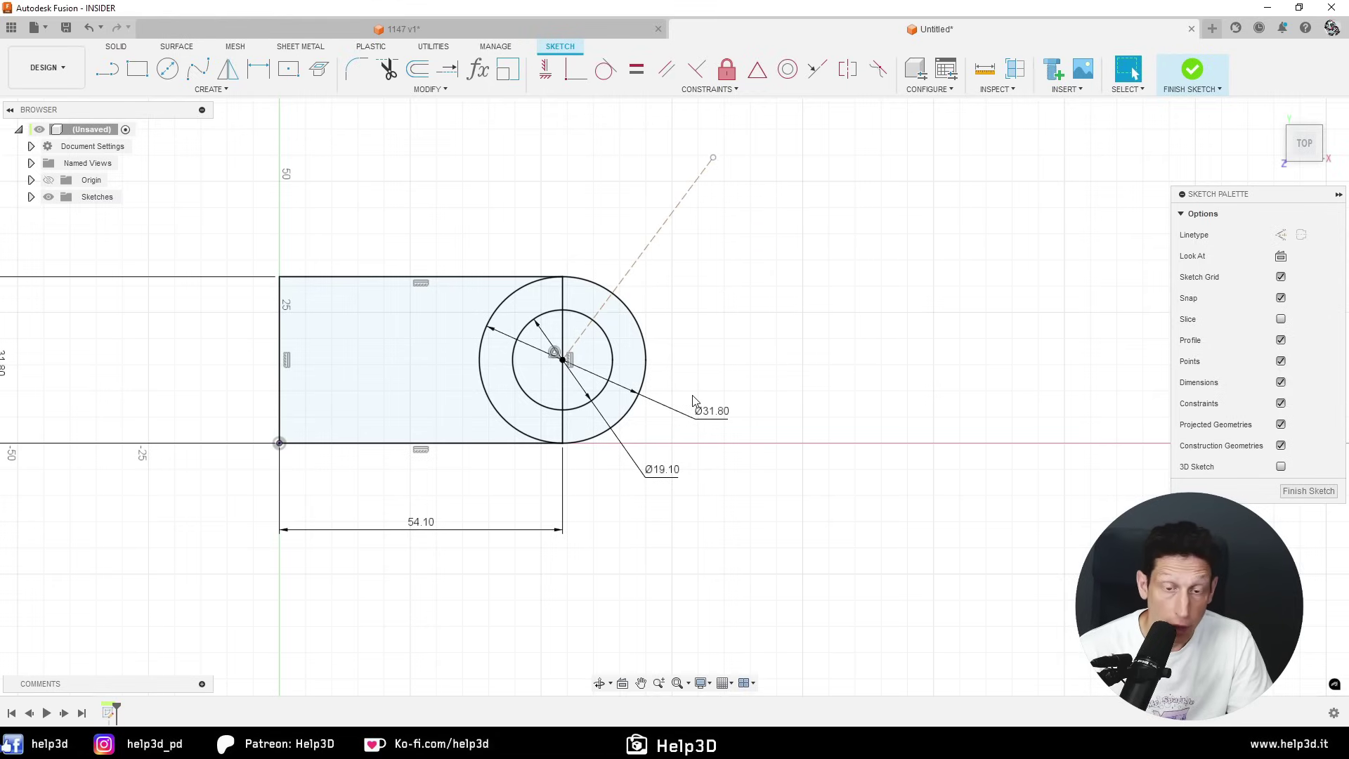
- Dimension the construction line at 45° to the rectangle's bottom edge
{"action": "key", "text": "d"}
{"action": "left_click", "coordinate": [499, 443]}
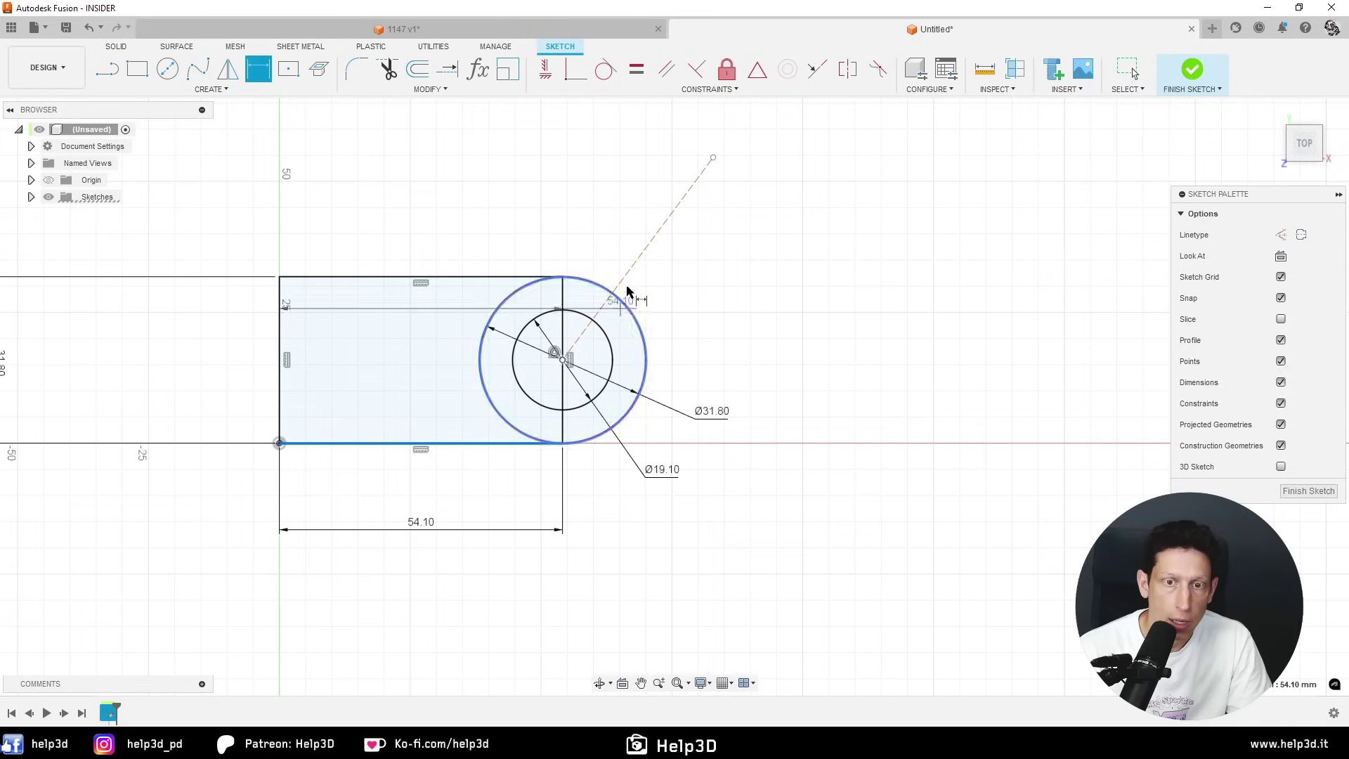
{"action": "left_click", "coordinate": [634, 264]}
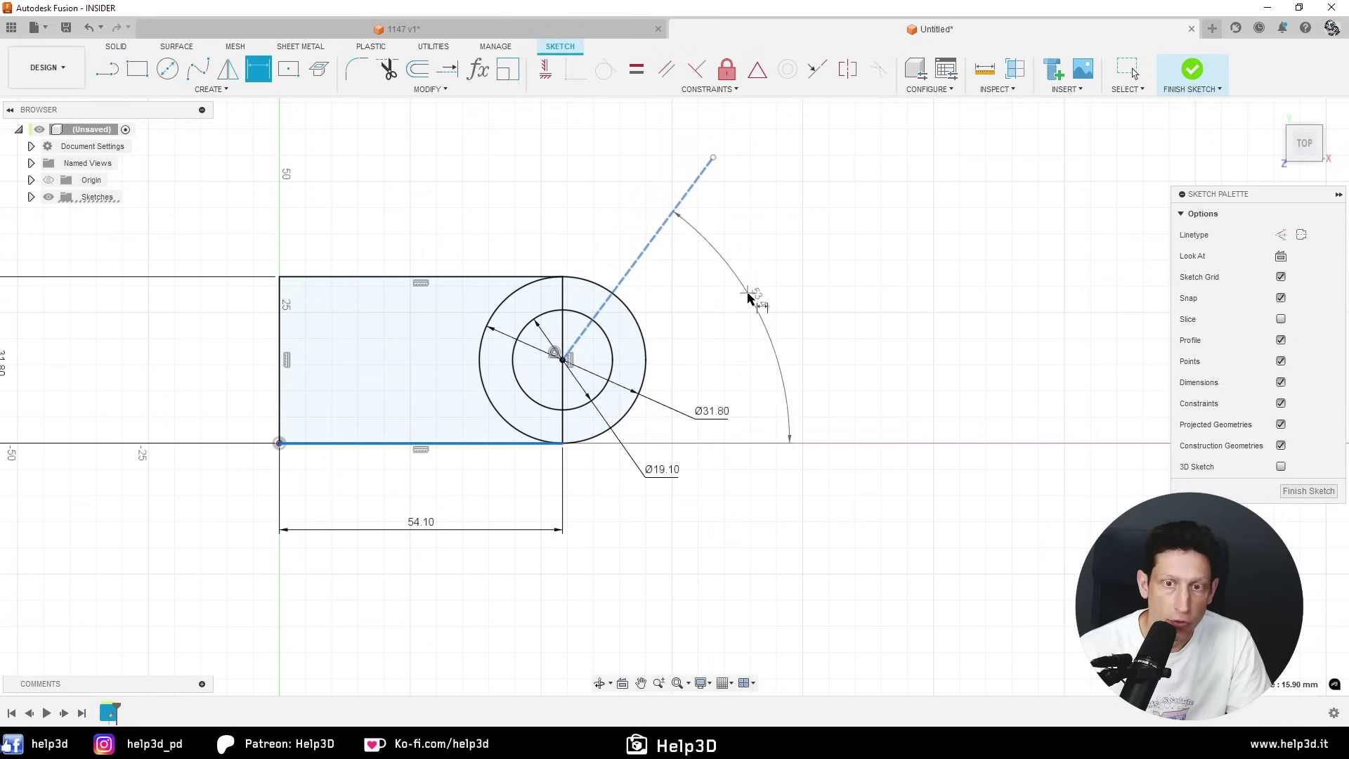
{"action": "left_click", "coordinate": [753, 295]}
{"action": "type", "text": "45"}
{"action": "key", "text": "Return"}
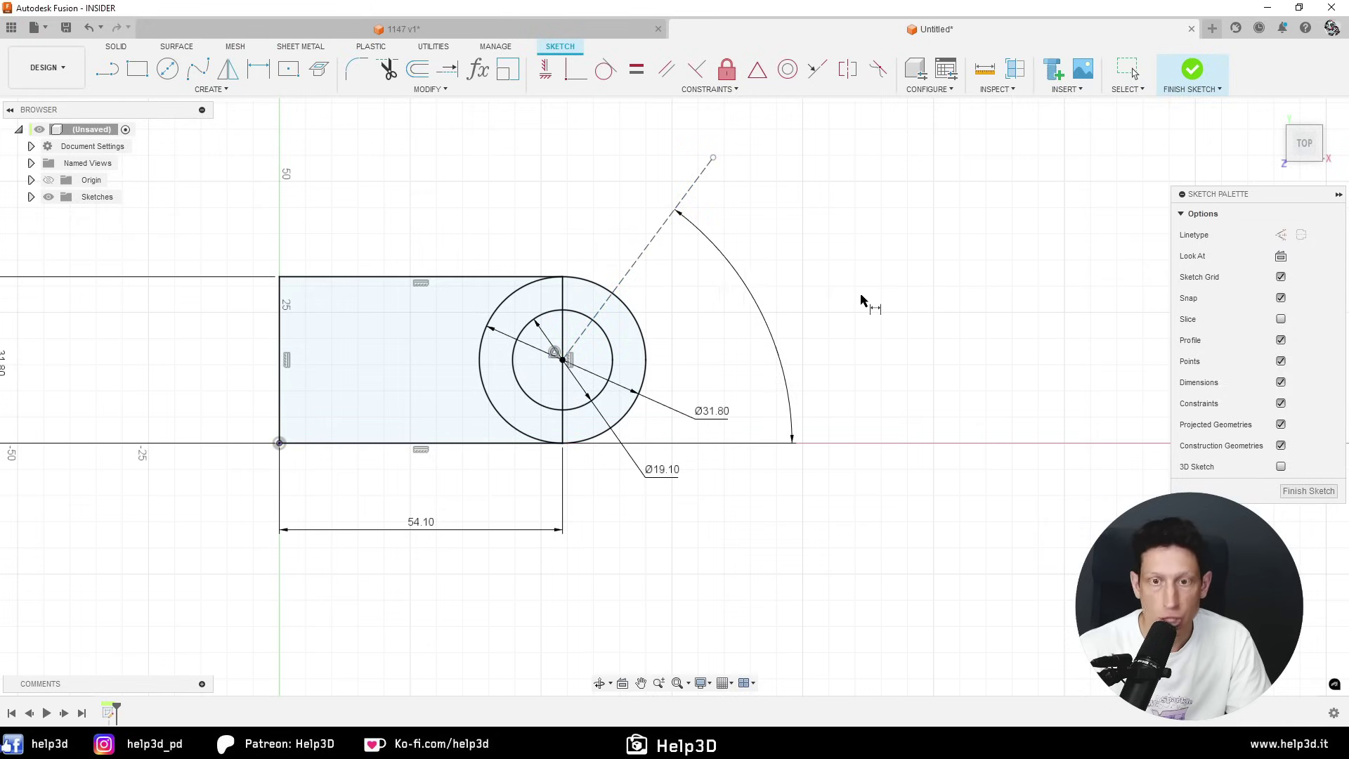
{"action": "key", "text": "Escape"}
{"action": "key", "text": "alt+Tab"}
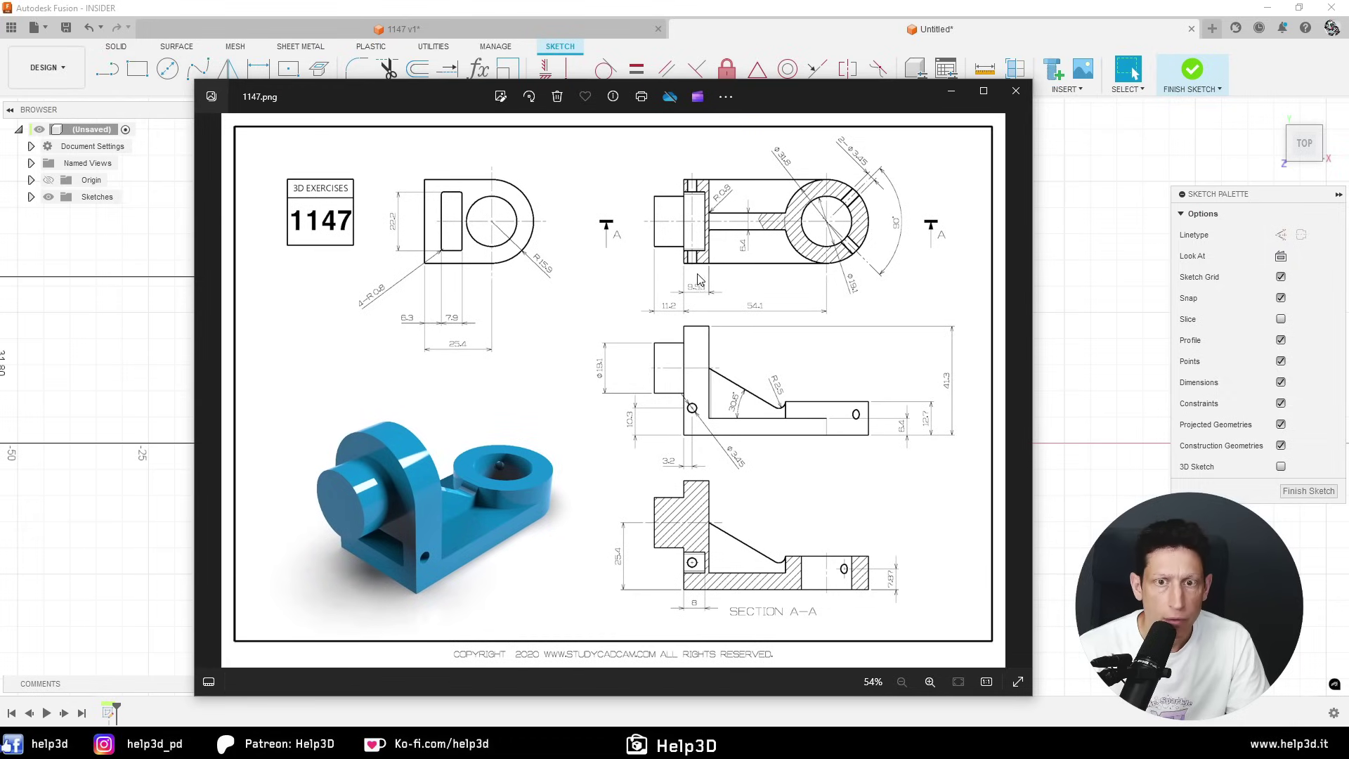
{"action": "scroll", "coordinate": [699, 280], "scroll_direction": "up", "scroll_amount": 2}
{"action": "scroll", "coordinate": [689, 302], "scroll_direction": "up", "scroll_amount": 2}
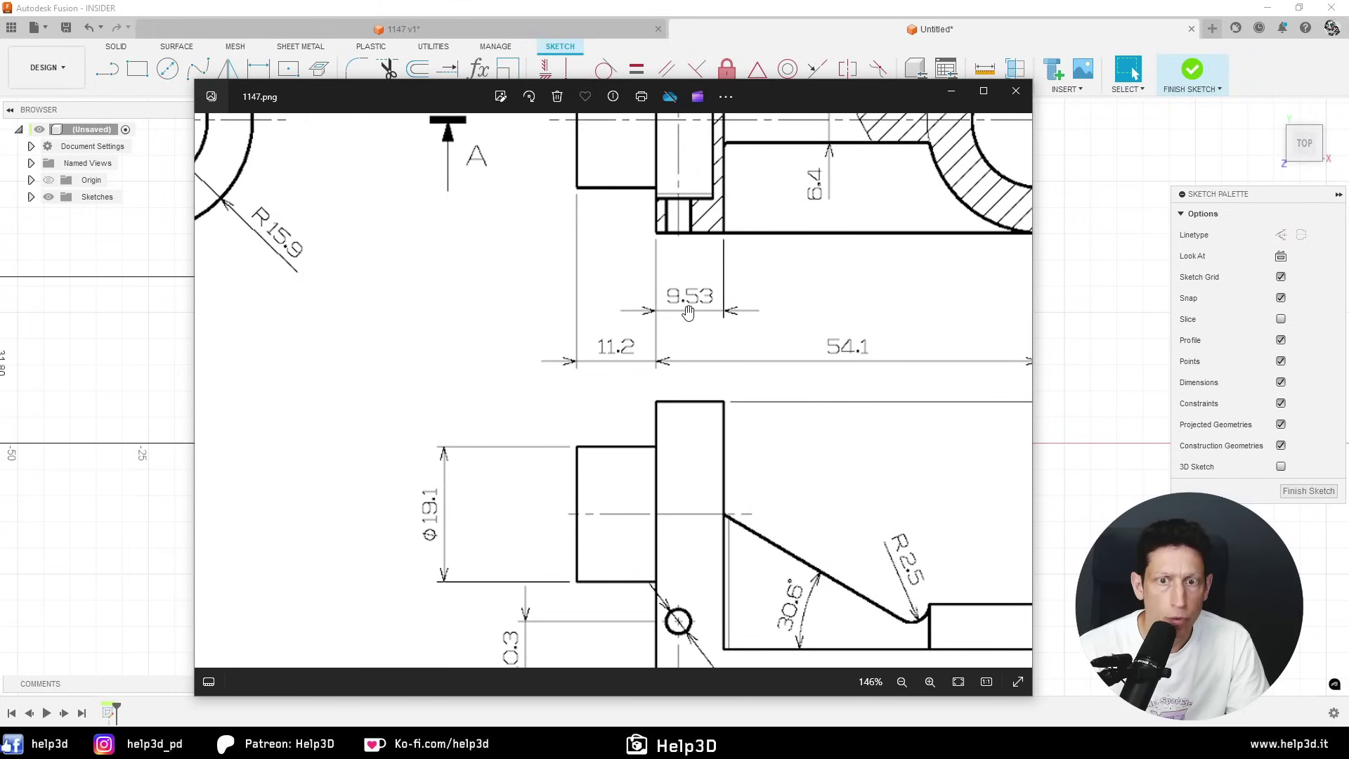
- Draw a 9.53 mm wide rectangle from the base's lower-left corner to the top edge
{"action": "scroll", "coordinate": [689, 311], "scroll_direction": "down", "scroll_amount": 3}
{"action": "key", "text": "alt+Tab"}
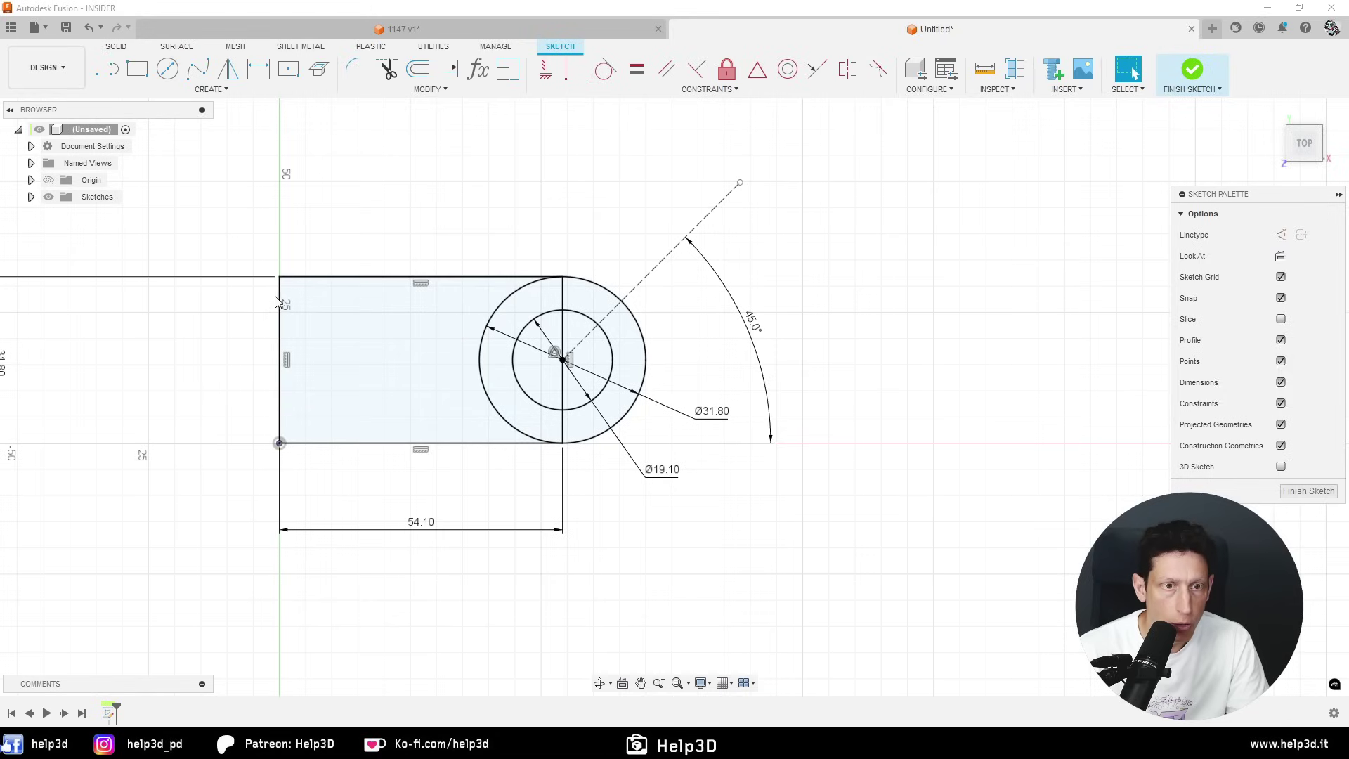
{"action": "key", "text": "r"}
{"action": "left_click", "coordinate": [280, 278]}
{"action": "type", "text": "9.5"}
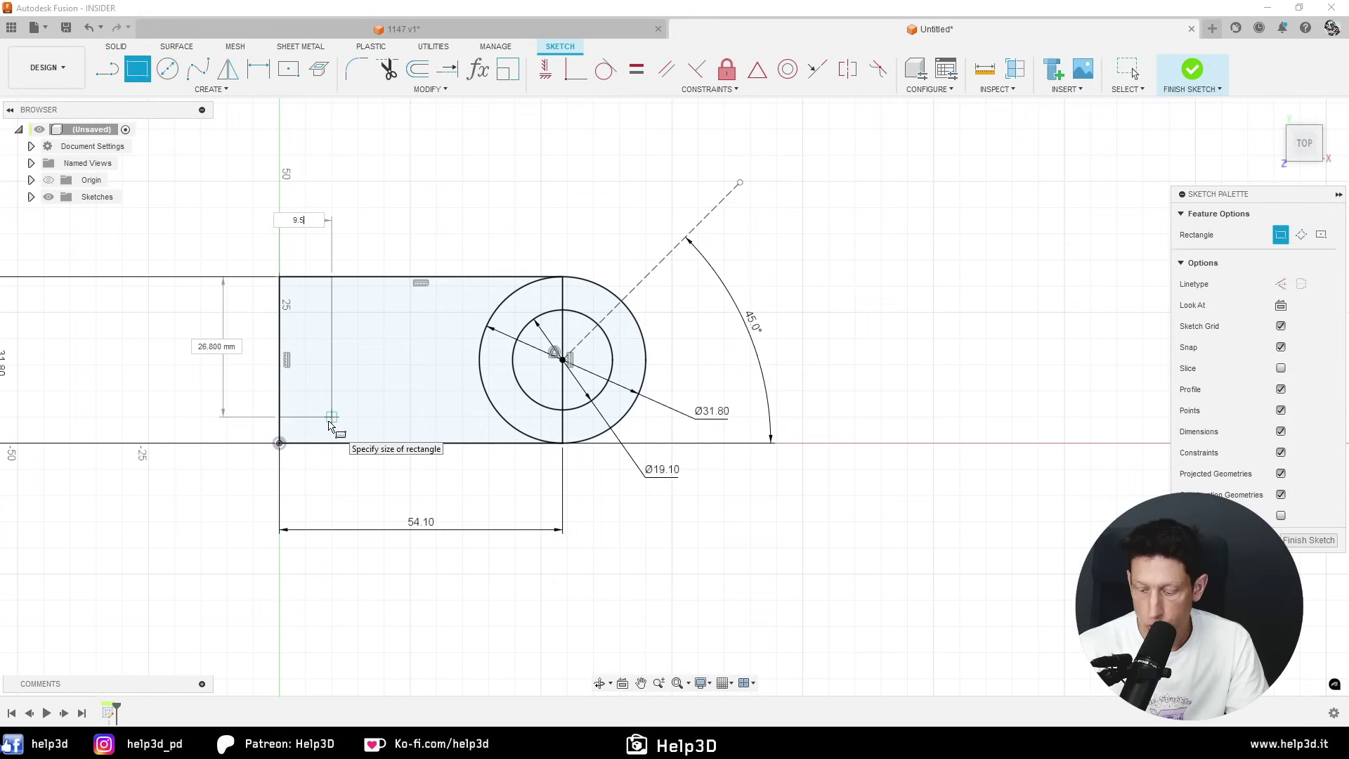
{"action": "type", "text": "3"}
{"action": "key", "text": "Tab"}
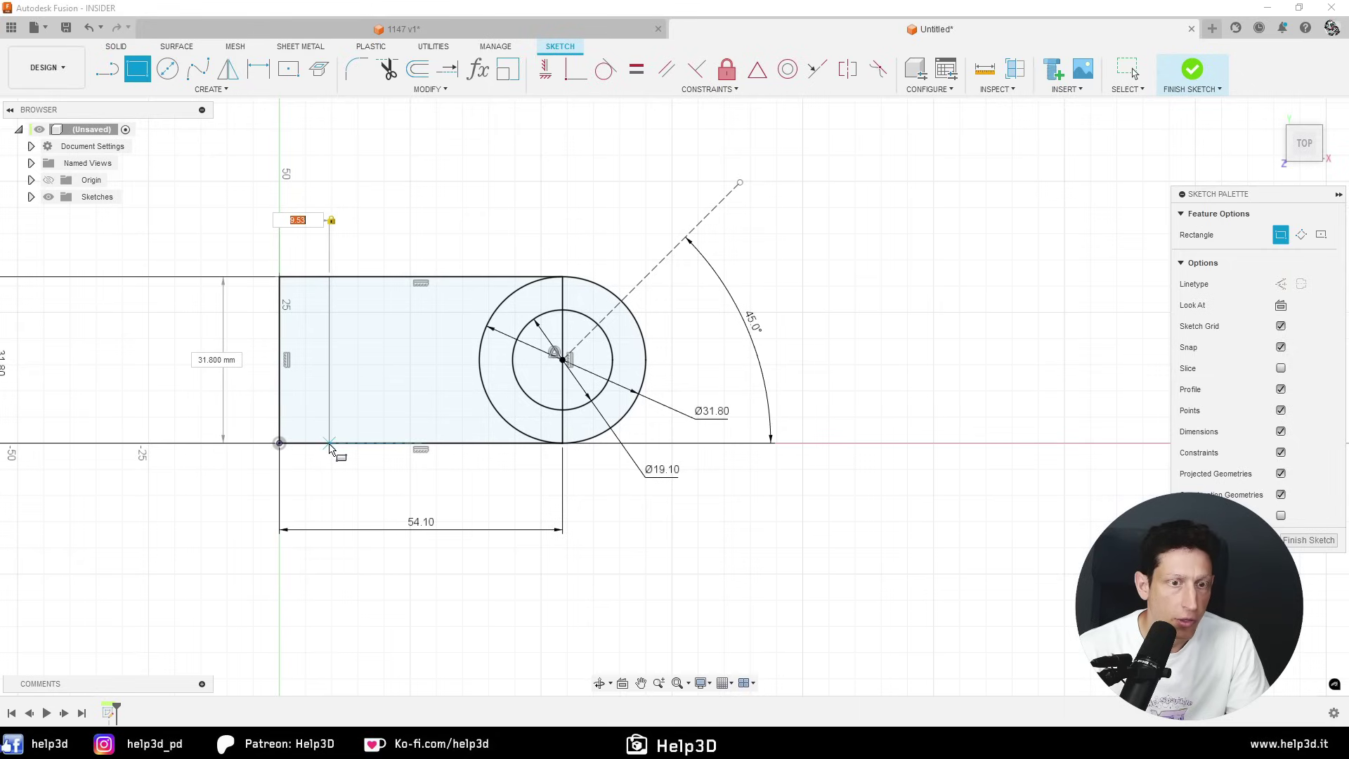
{"action": "left_click", "coordinate": [330, 444]}
{"action": "key", "text": "Escape"}
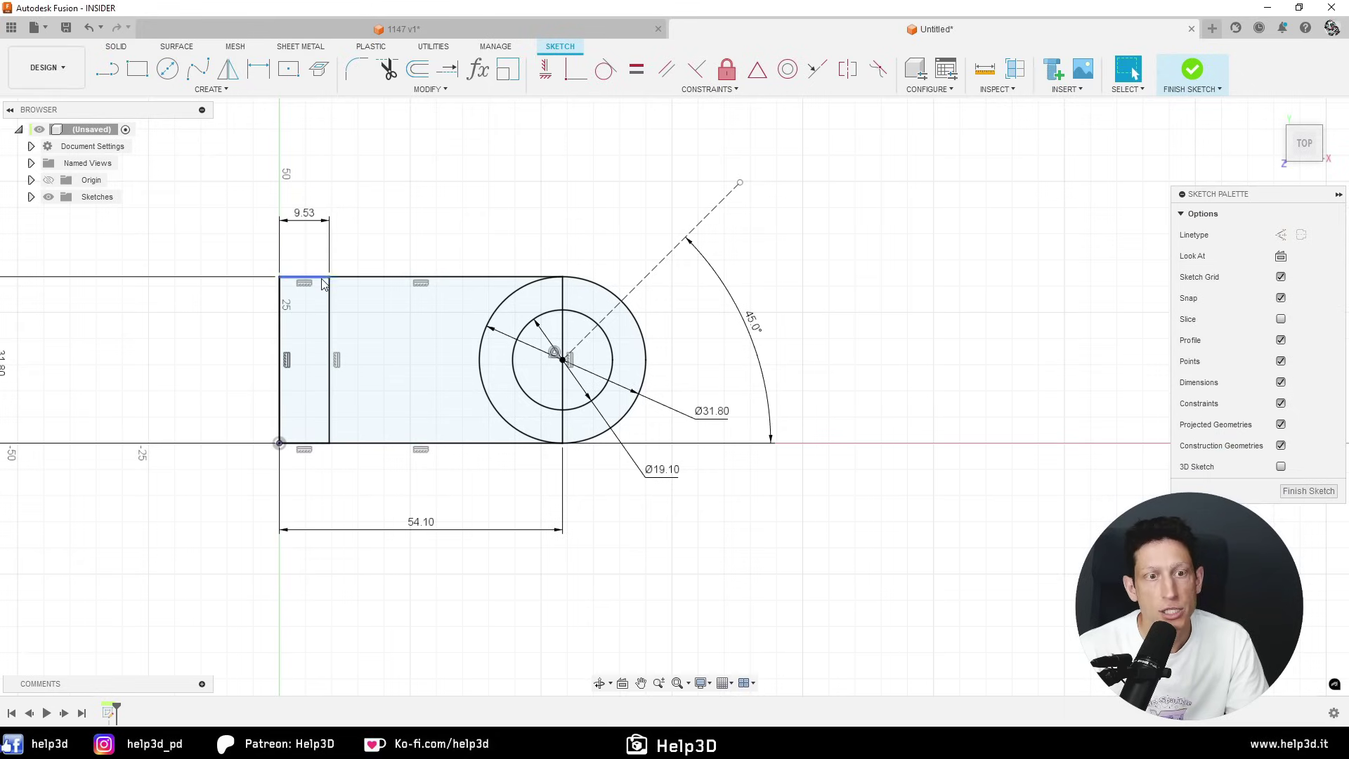
- Tidy the 9.53 dimension placement and finish the sketch
{"action": "left_click_drag", "start_coordinate": [304, 213], "coordinate": [234, 220]}
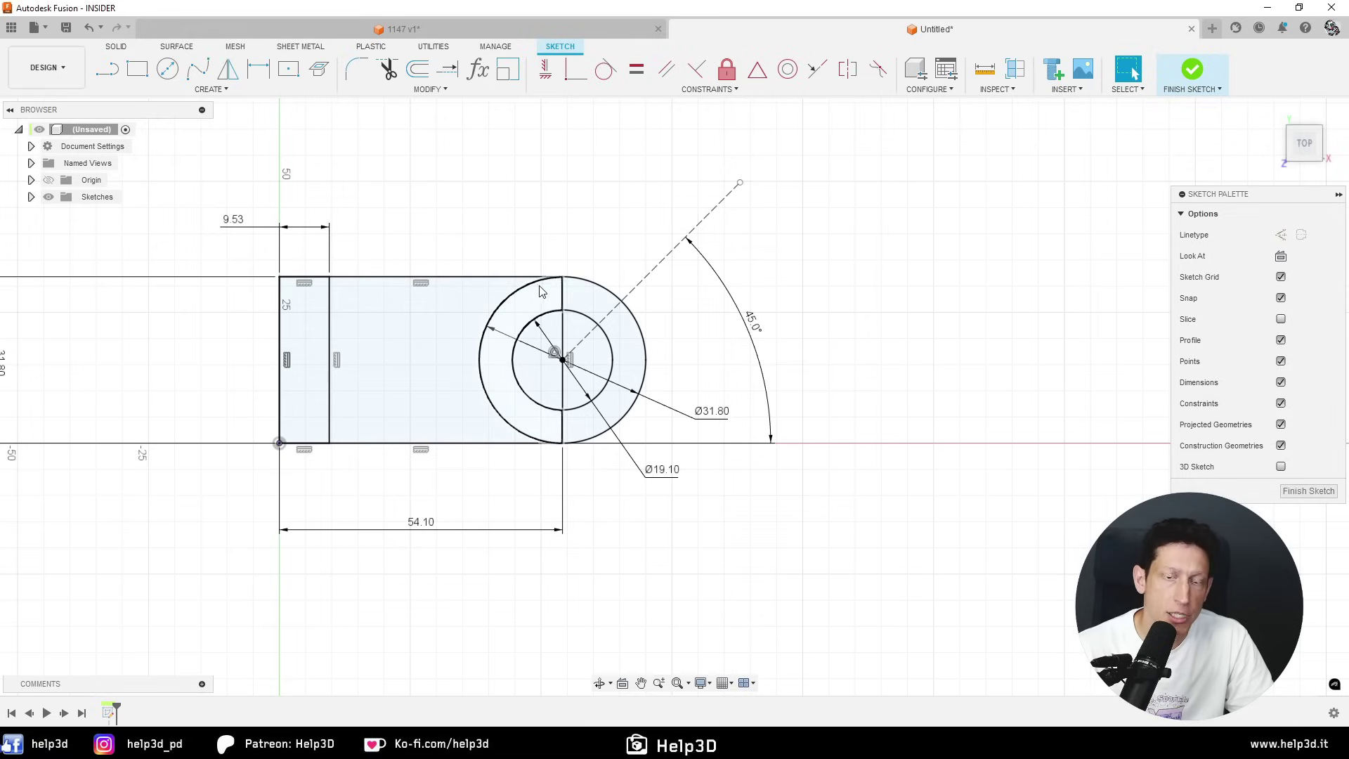
{"action": "middle_click_drag", "start_coordinate": [446, 262], "coordinate": [553, 274]}
{"action": "scroll", "coordinate": [641, 287], "scroll_direction": "down", "scroll_amount": 1}
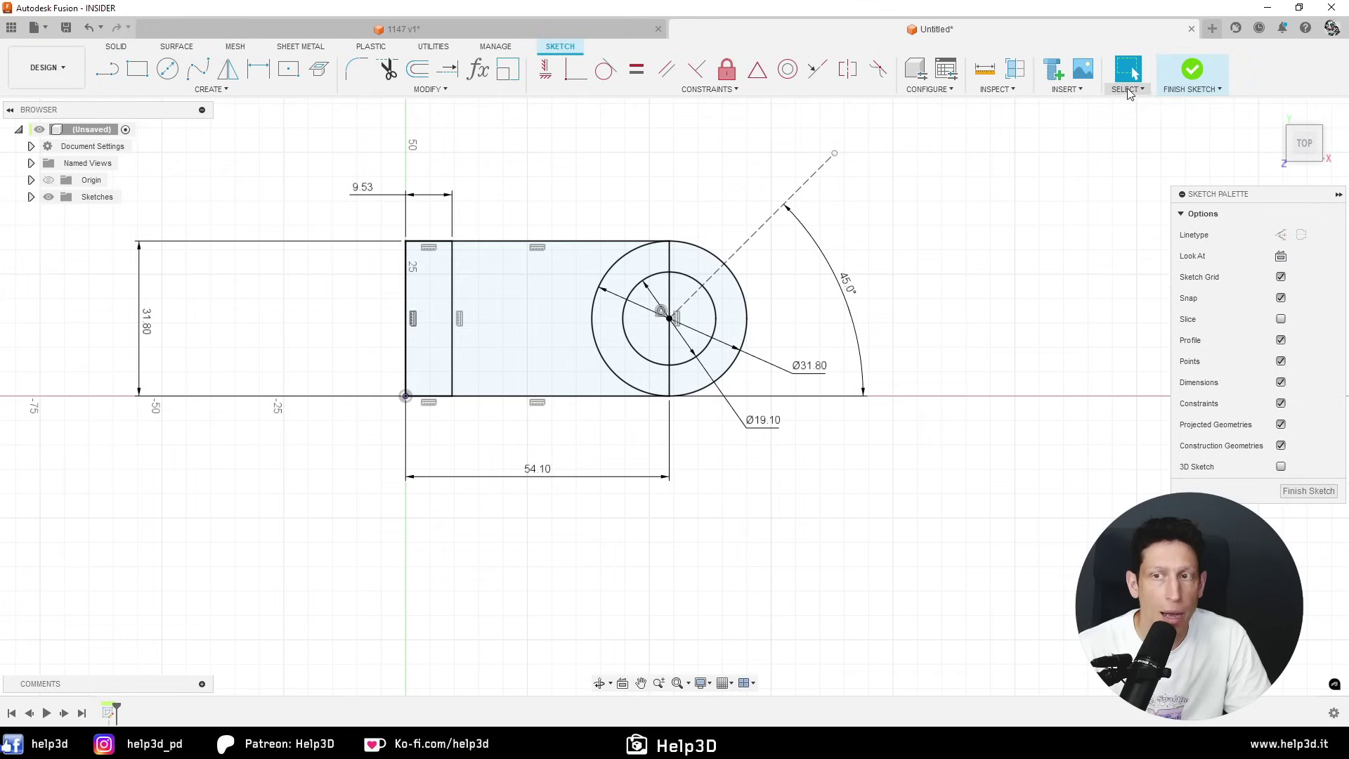
{"action": "left_click", "coordinate": [1194, 69]}
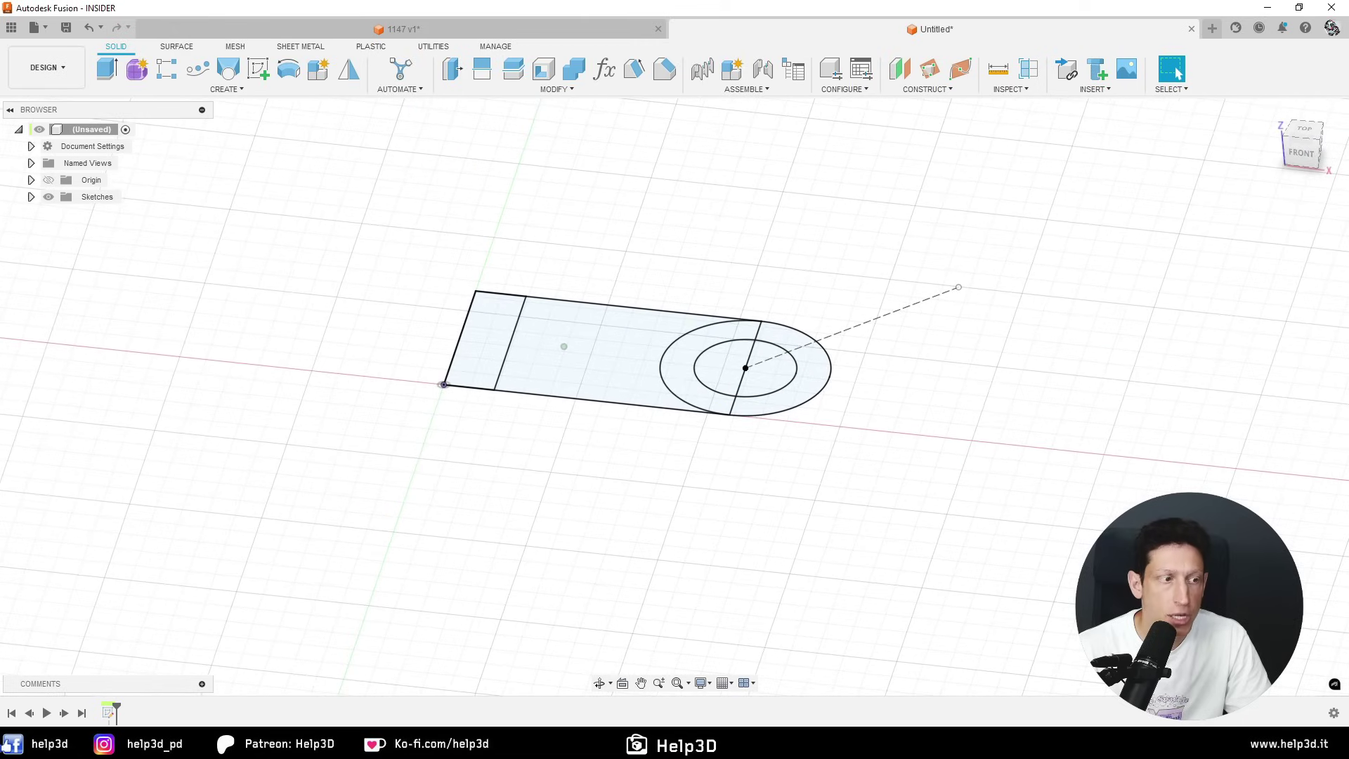
- Check the plate thickness on the 1147 reference drawing
{"action": "key", "text": "alt+Tab"}
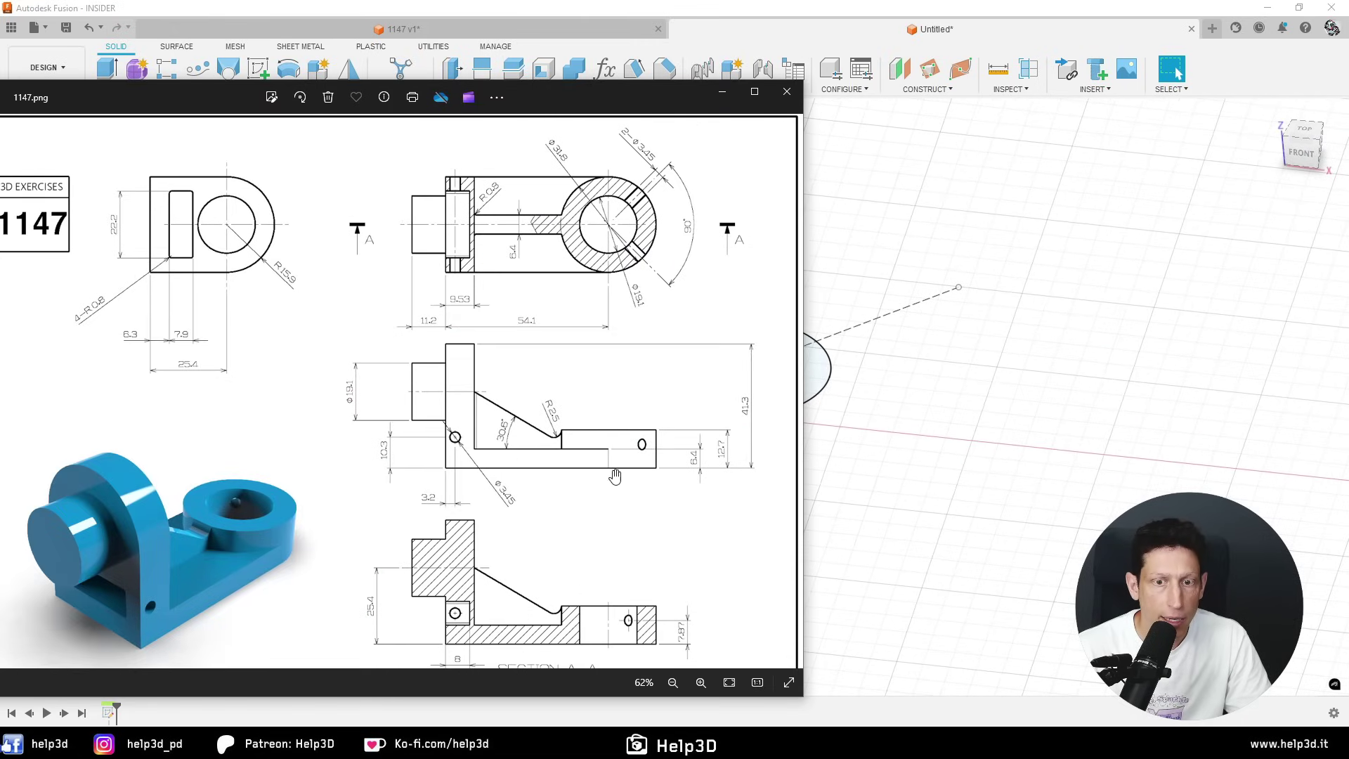
{"action": "scroll", "coordinate": [615, 476], "scroll_direction": "up", "scroll_amount": 2}
{"action": "scroll", "coordinate": [647, 475], "scroll_direction": "up", "scroll_amount": 2}
{"action": "scroll", "coordinate": [677, 473], "scroll_direction": "up", "scroll_amount": 2}
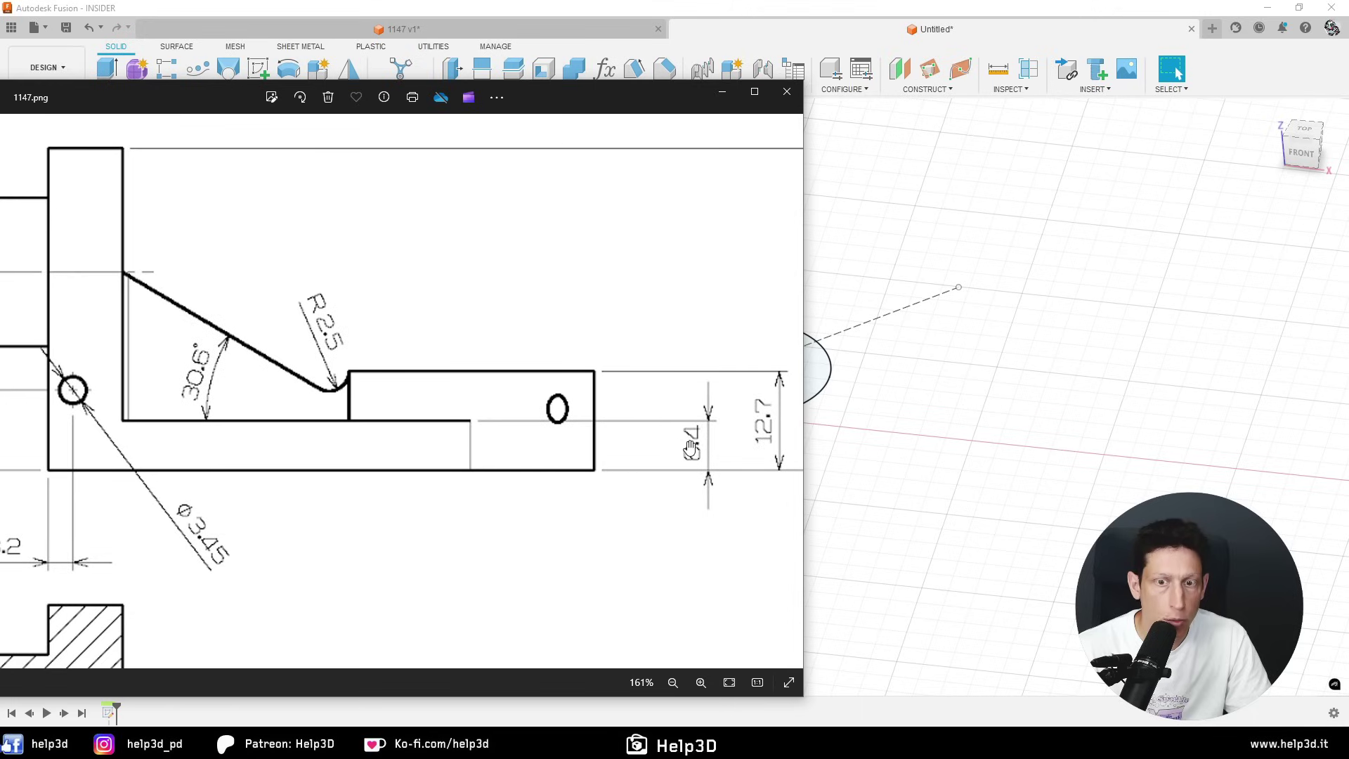
{"action": "scroll", "coordinate": [691, 447], "scroll_direction": "down", "scroll_amount": 2}
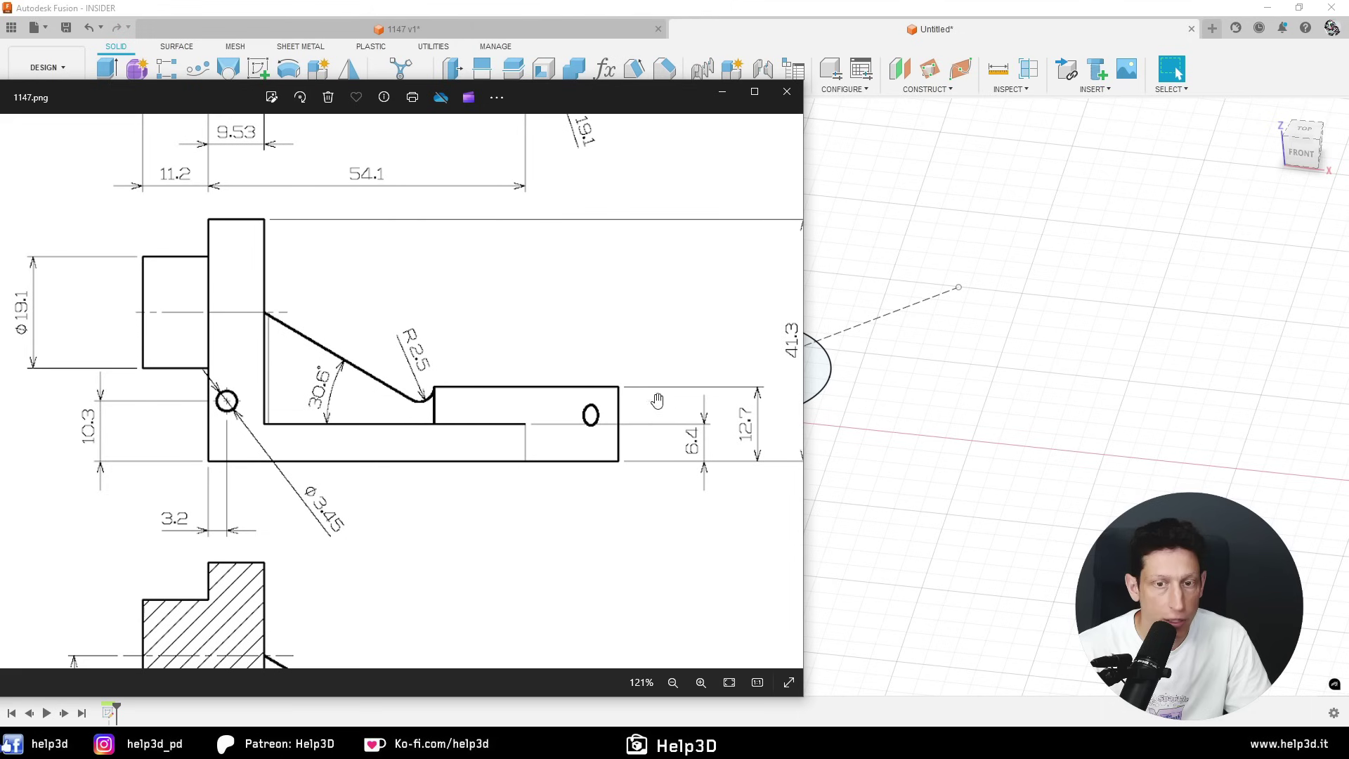
{"action": "left_click", "coordinate": [945, 269]}
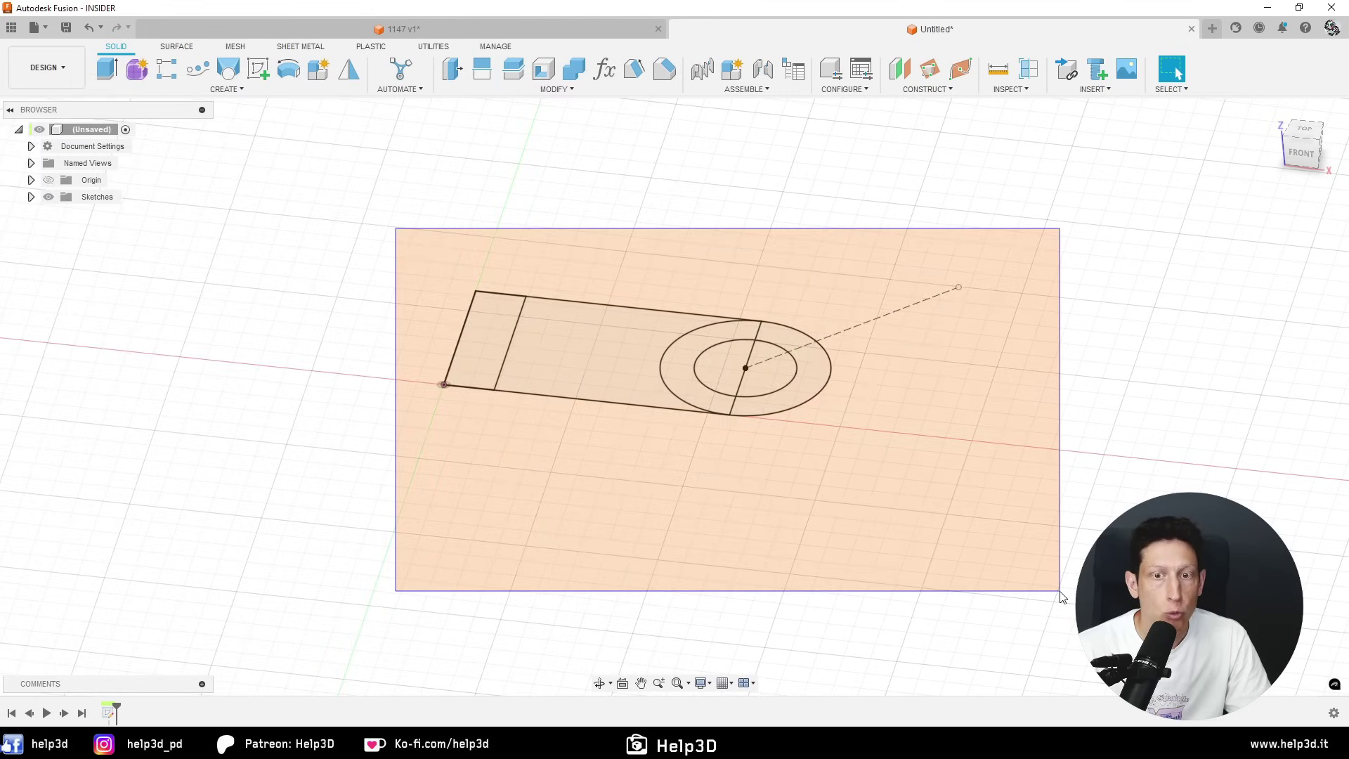
- Extrude the base sketch 3 mm as a new body, excluding the inner circle
{"action": "left_click", "coordinate": [1062, 597]}
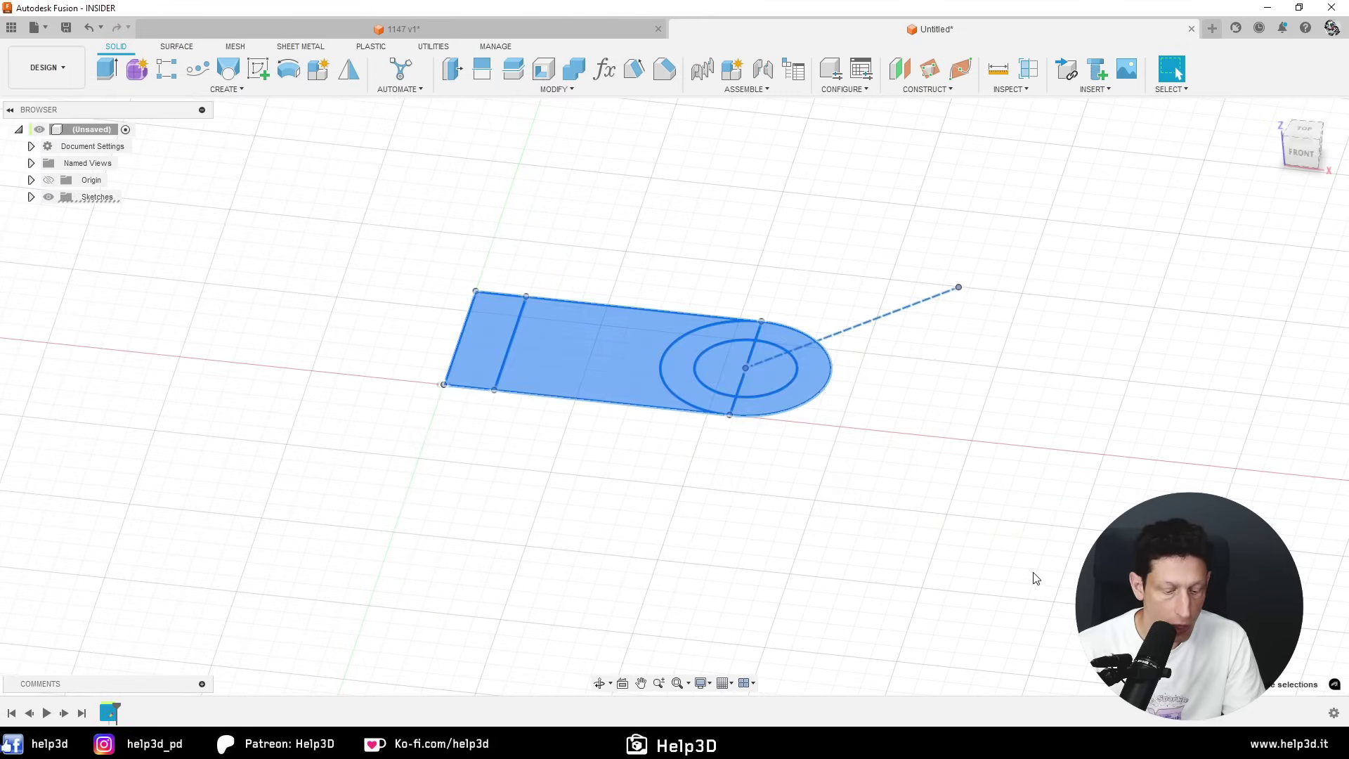
{"action": "key", "text": "e"}
{"action": "left_click", "coordinate": [766, 379]}
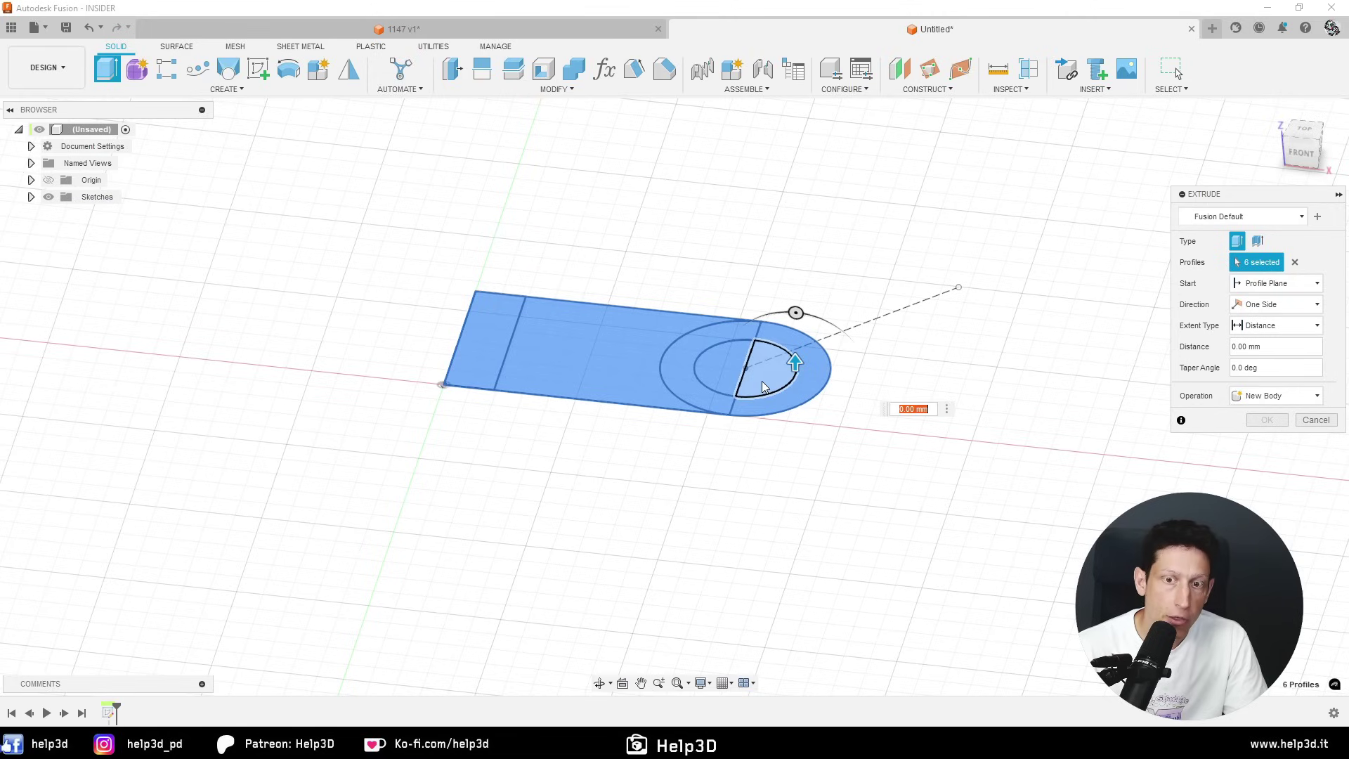
{"action": "left_click", "coordinate": [725, 383]}
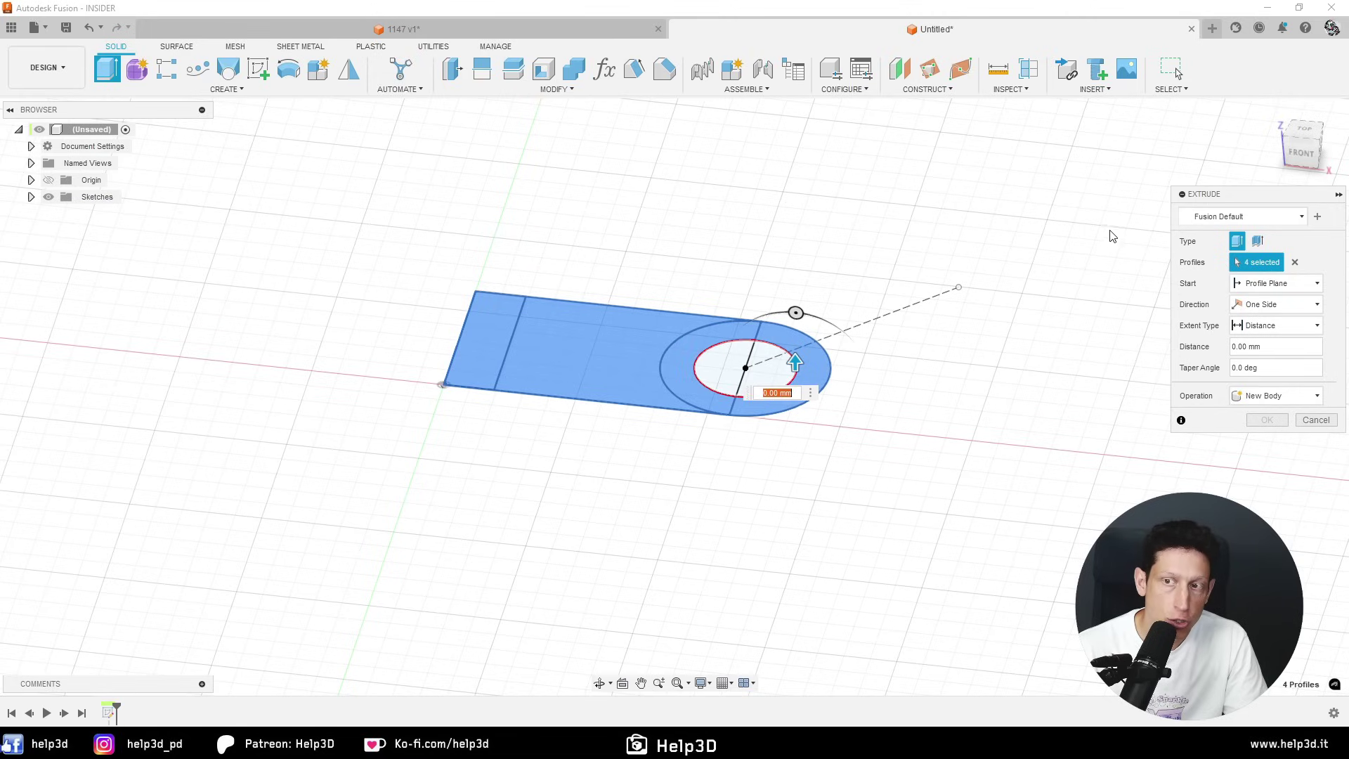
{"action": "left_click_drag", "start_coordinate": [1206, 199], "coordinate": [1075, 181]}
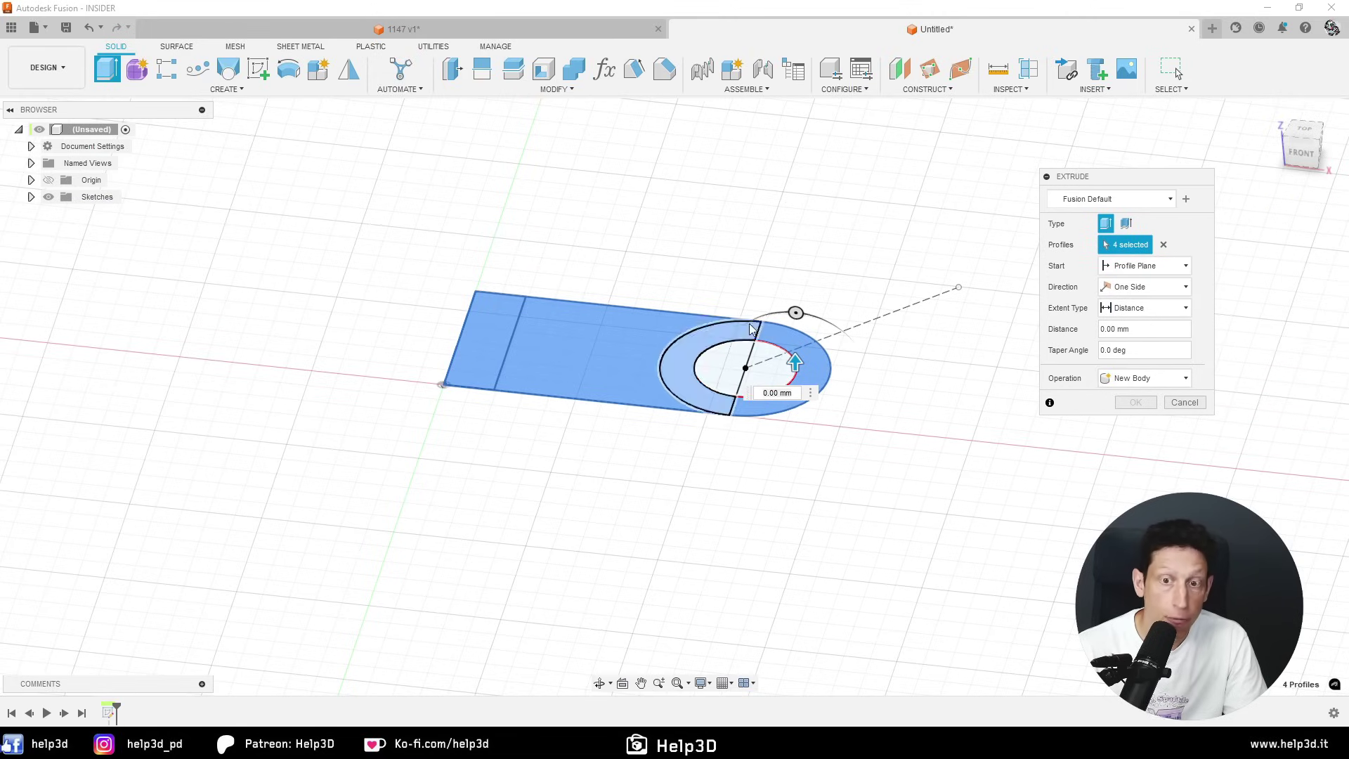
{"action": "left_click", "coordinate": [1144, 328]}
{"action": "type", "text": "8.43"}
{"action": "key", "text": "Return"}
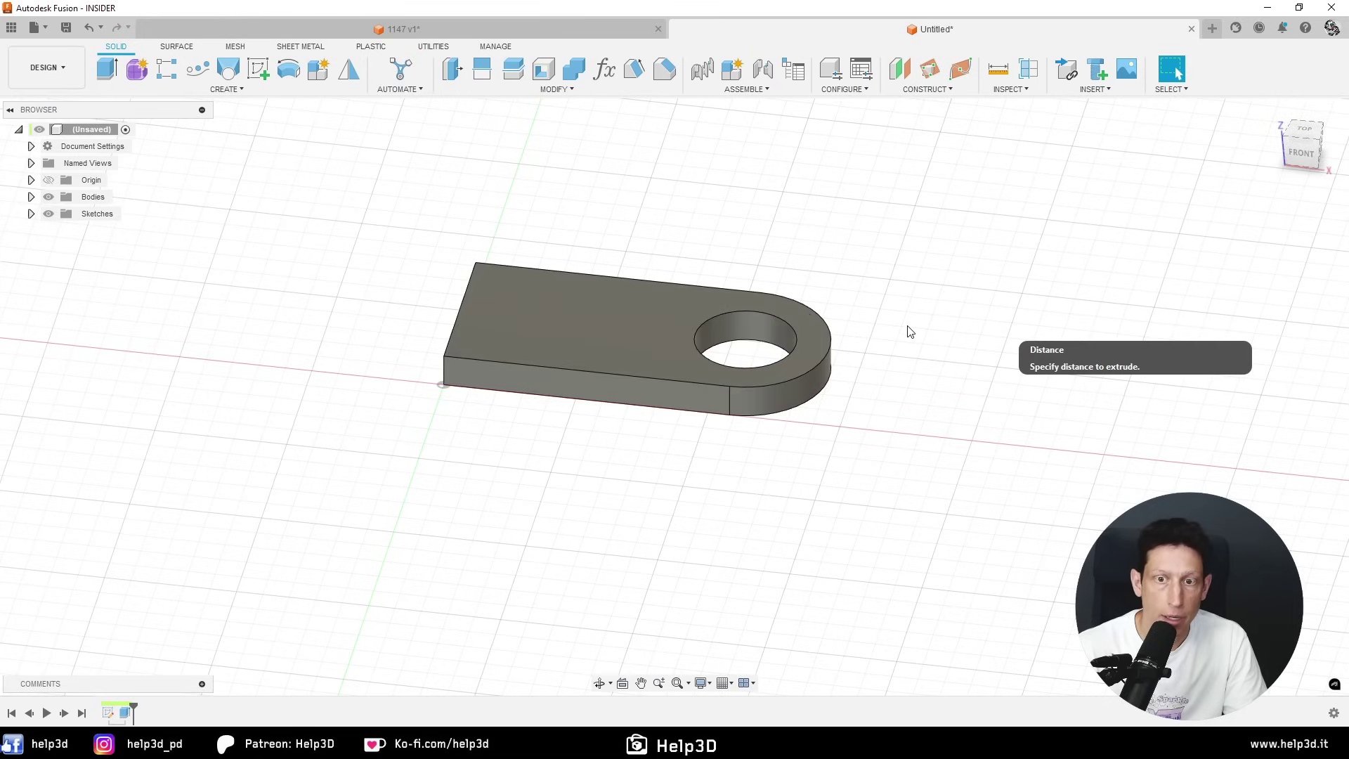
- Show Sketch1 and select both halves of the ring profile around the hole
{"action": "left_click", "coordinate": [31, 214]}
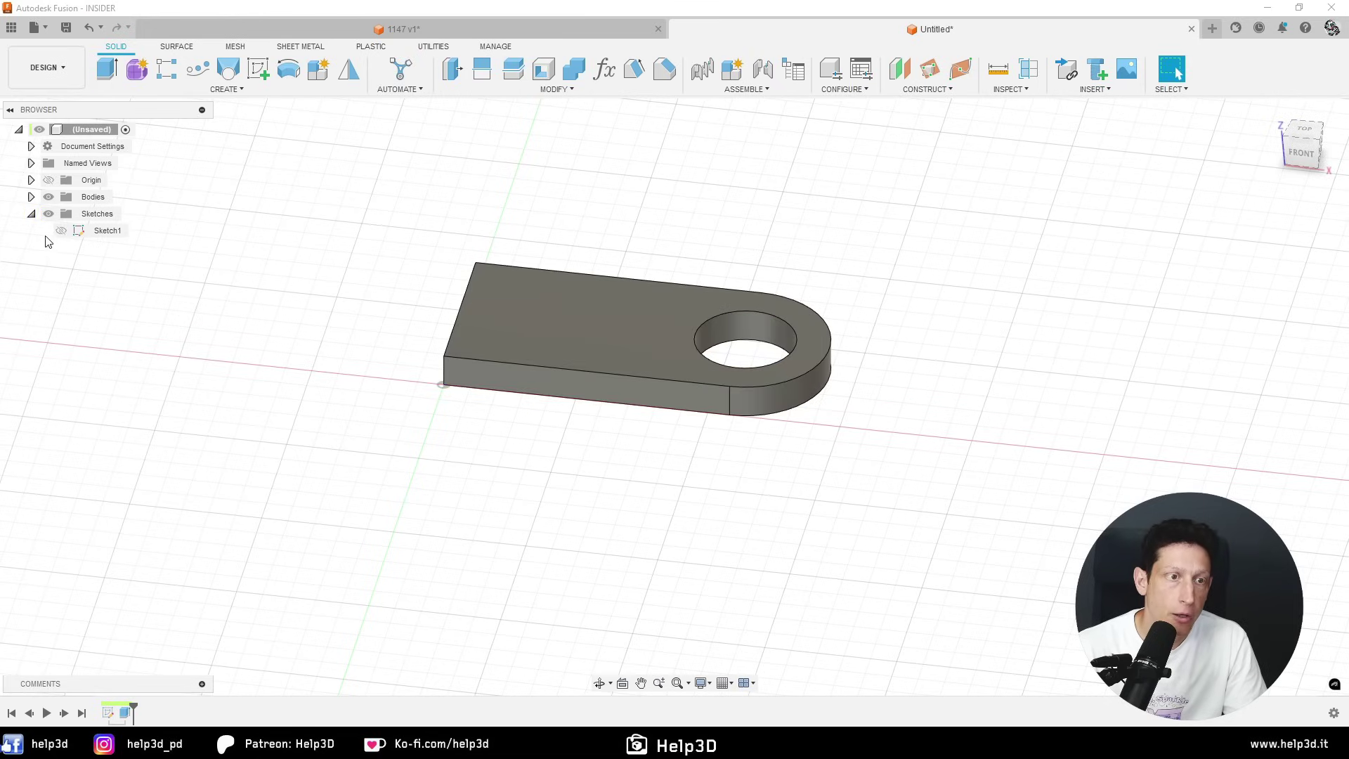
{"action": "left_click", "coordinate": [61, 231]}
{"action": "mouse_move", "coordinate": [853, 566]}
{"action": "middle_mouse_down", "text": "shift"}
{"action": "mouse_move", "coordinate": [808, 382]}
{"action": "mouse_move", "coordinate": [765, 368]}
{"action": "middle_mouse_up", "text": "shift"}
{"action": "left_click", "coordinate": [766, 369]}
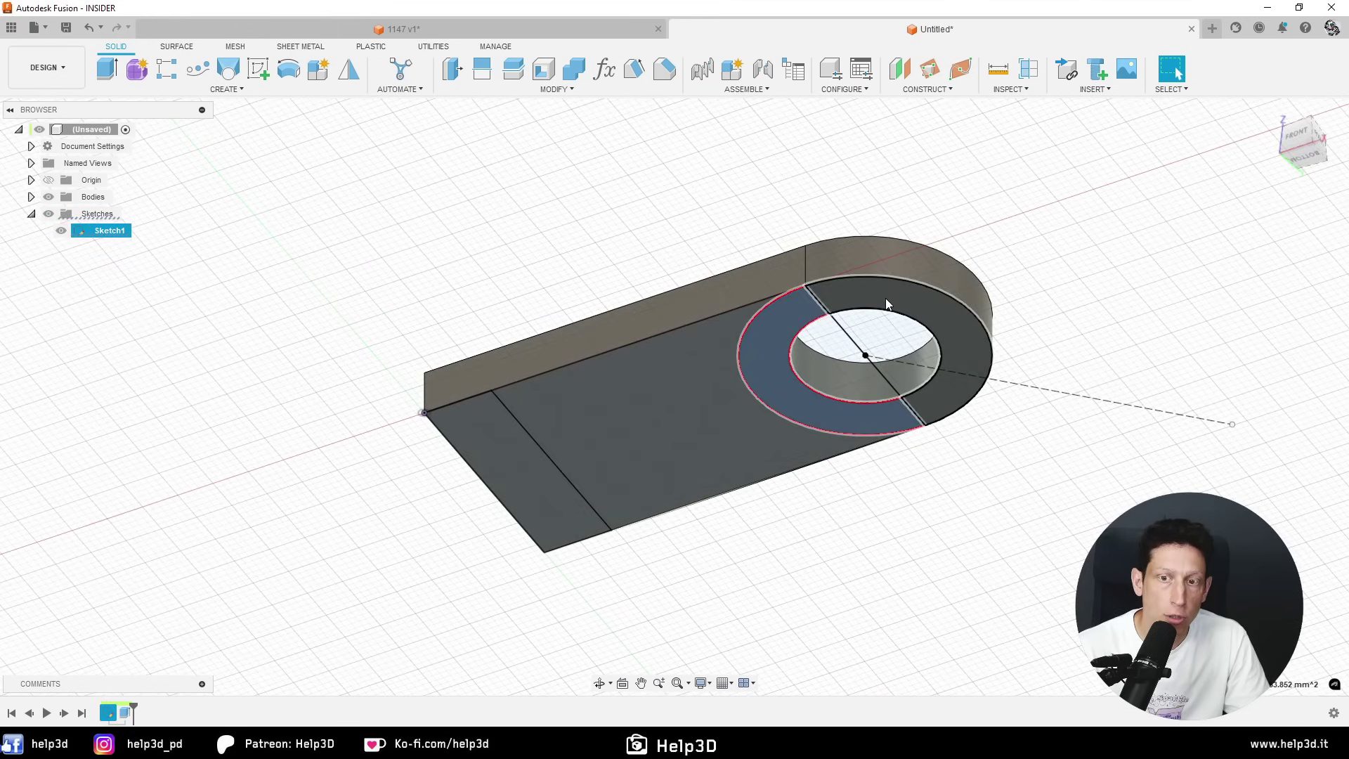
{"action": "left_click", "coordinate": [886, 298]}
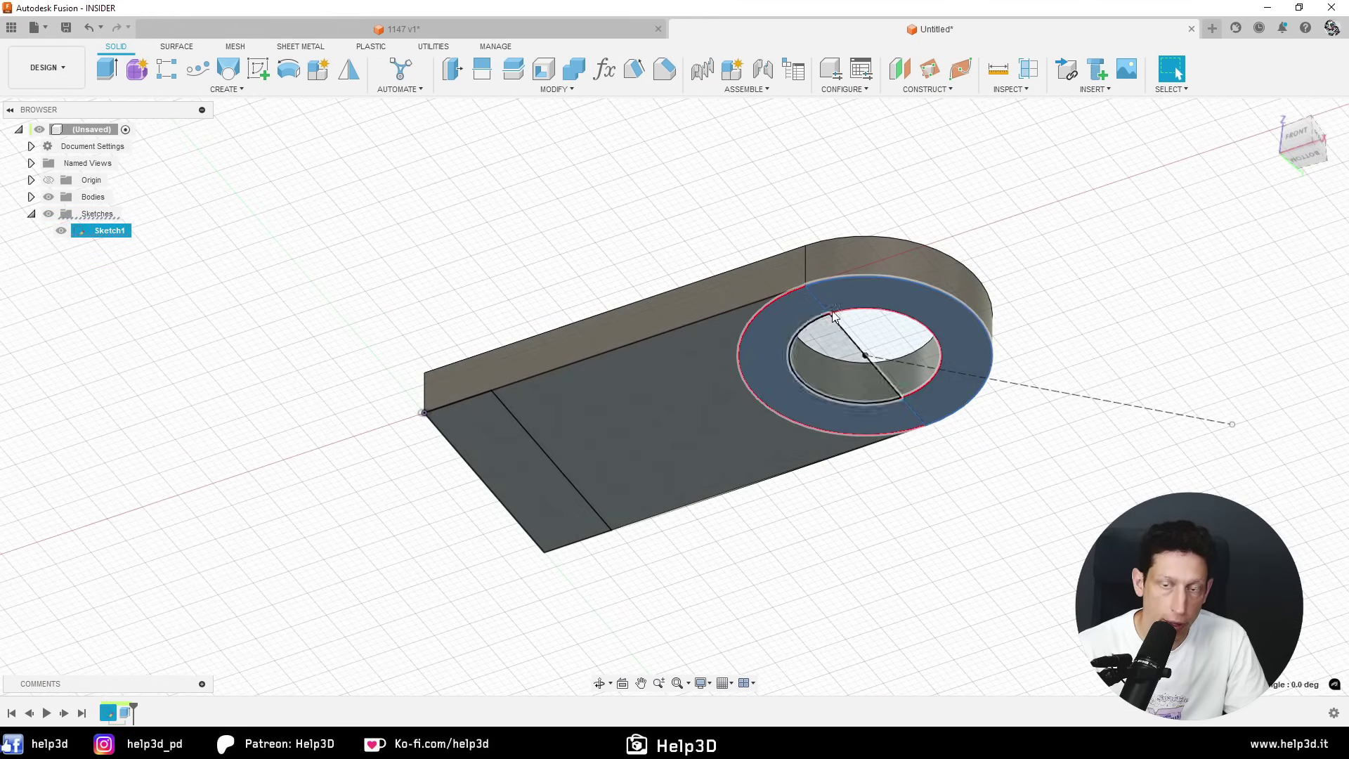
{"action": "mouse_move", "coordinate": [811, 237]}
{"action": "middle_mouse_down", "text": "shift"}
{"action": "mouse_move", "coordinate": [852, 341]}
{"action": "mouse_move", "coordinate": [841, 371]}
{"action": "middle_mouse_up", "text": "shift"}
- Extrude the ring 12.7 mm, joined to the base plate
{"action": "key", "text": "e"}
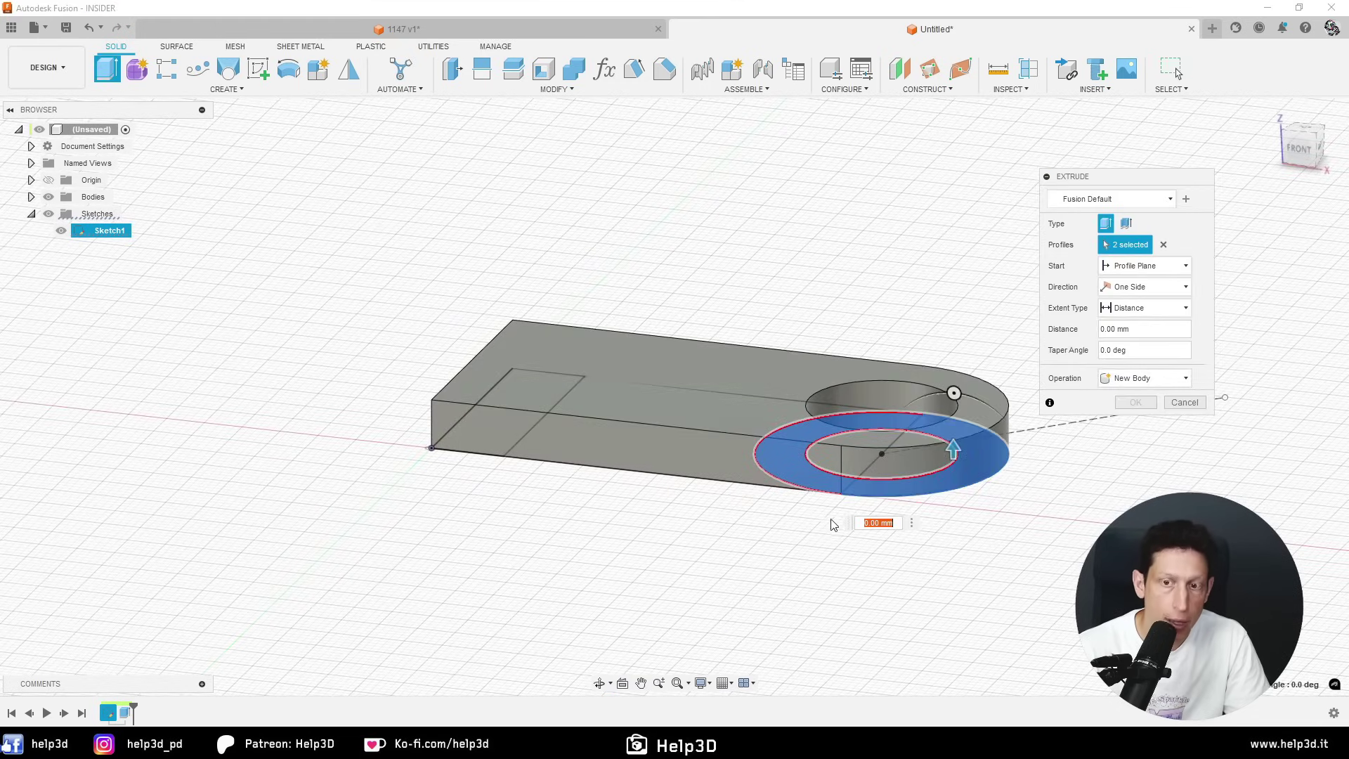
{"action": "mouse_move", "coordinate": [952, 391]}
{"action": "left_mouse_down"}
{"action": "mouse_move", "coordinate": [954, 440]}
{"action": "mouse_move", "coordinate": [941, 306]}
{"action": "left_mouse_up"}
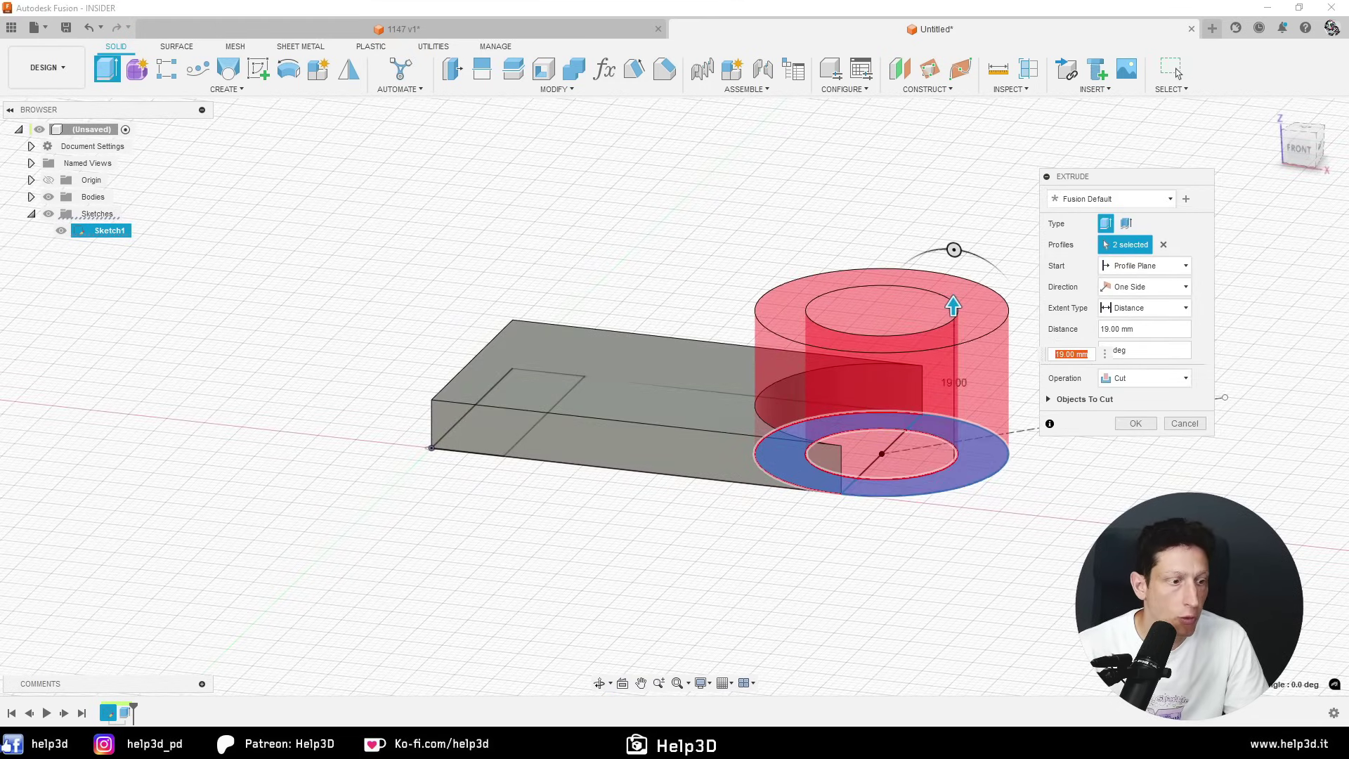
{"action": "key", "text": "alt+Tab"}
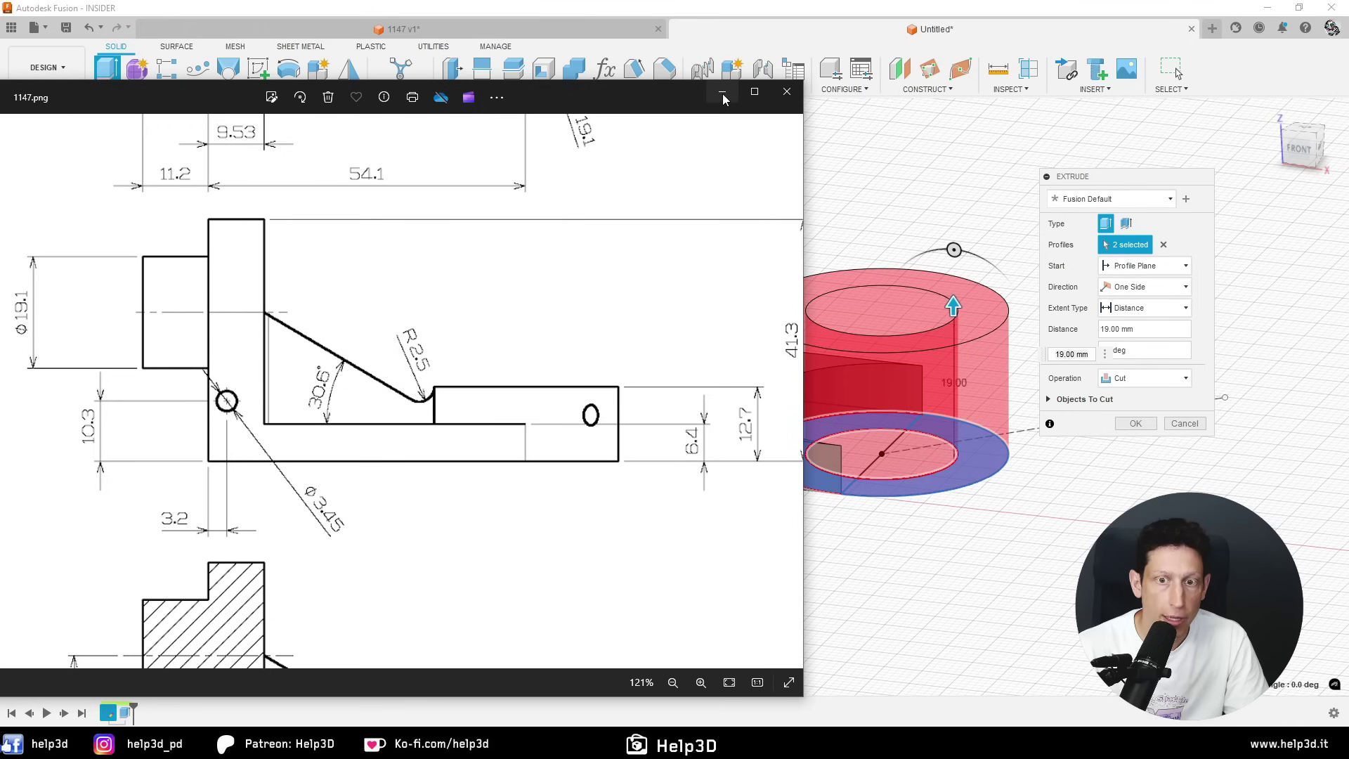
{"action": "key", "text": "alt+Tab"}
{"action": "type", "text": "1"}
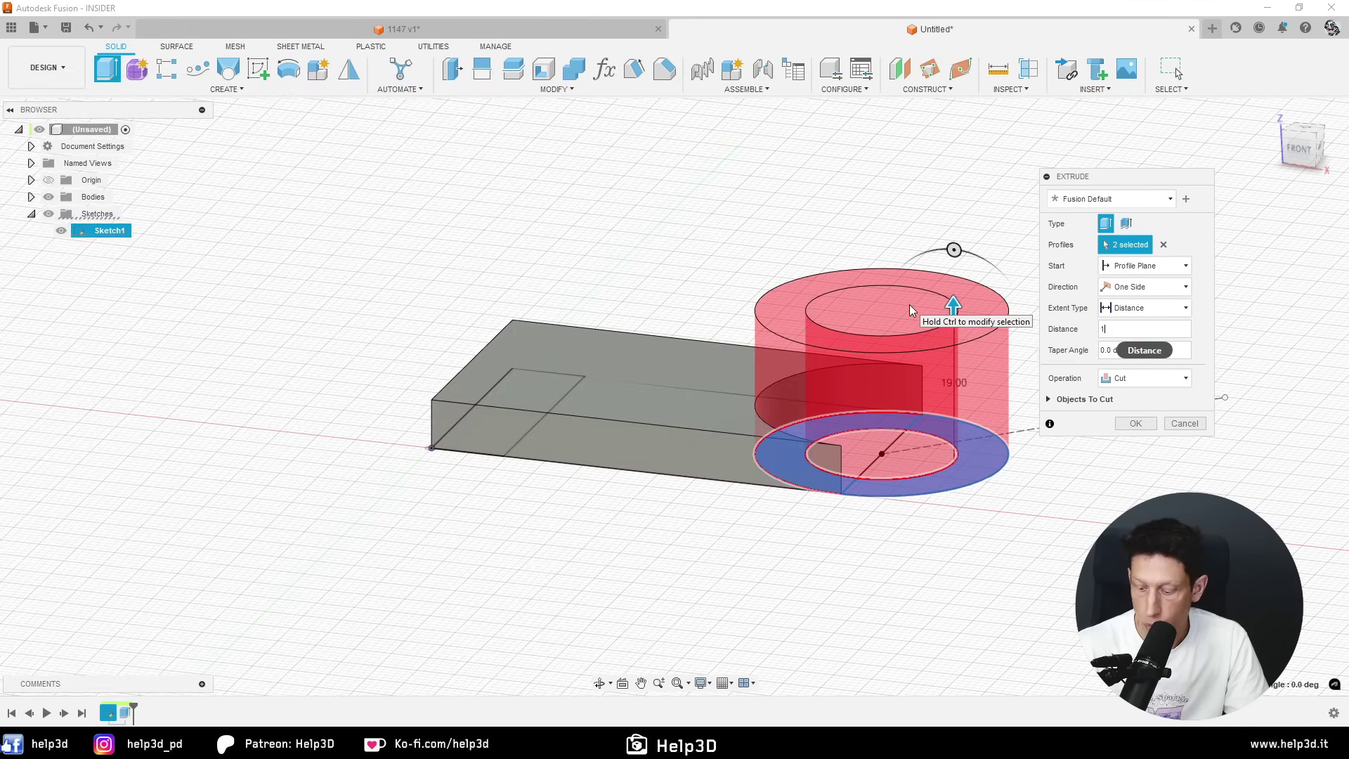
{"action": "type", "text": "2.7"}
{"action": "left_click", "coordinate": [1148, 379]}
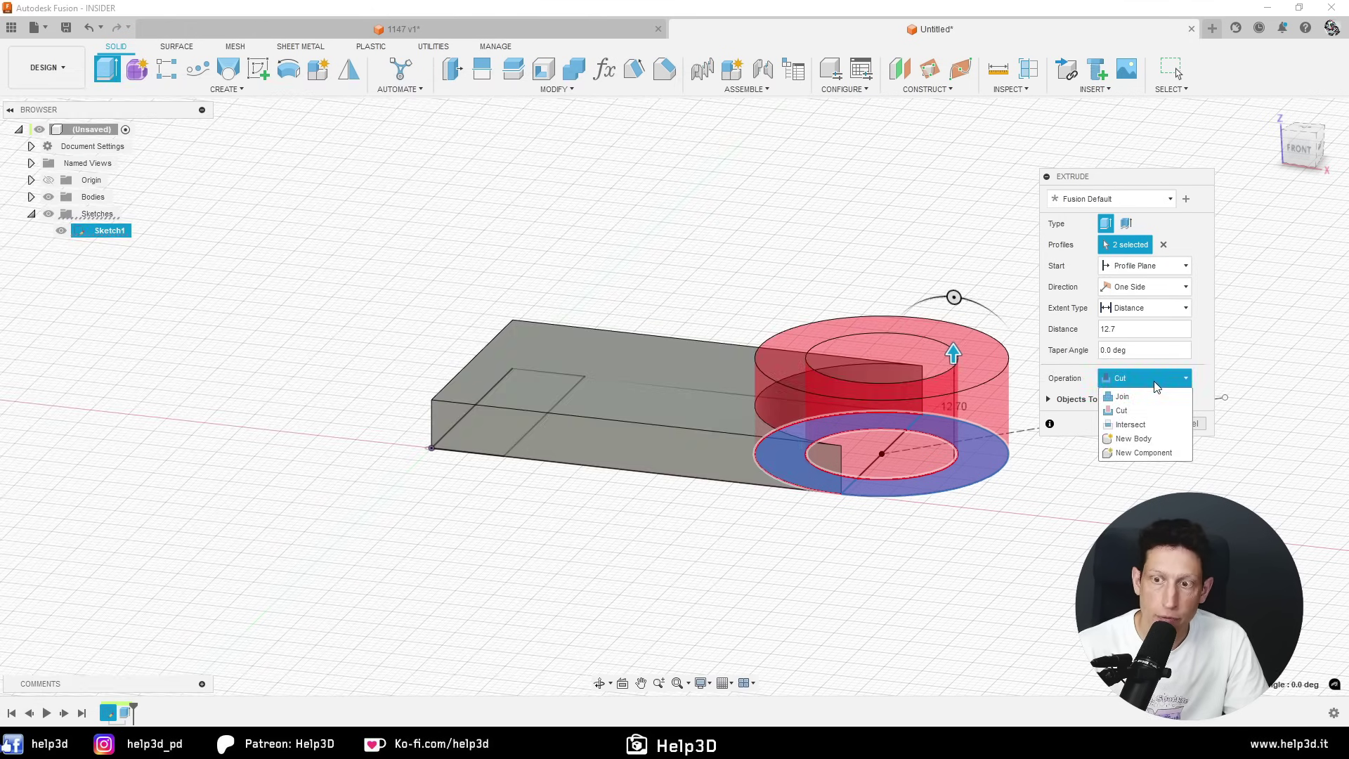
{"action": "left_click", "coordinate": [1151, 397]}
{"action": "key", "text": "Return"}
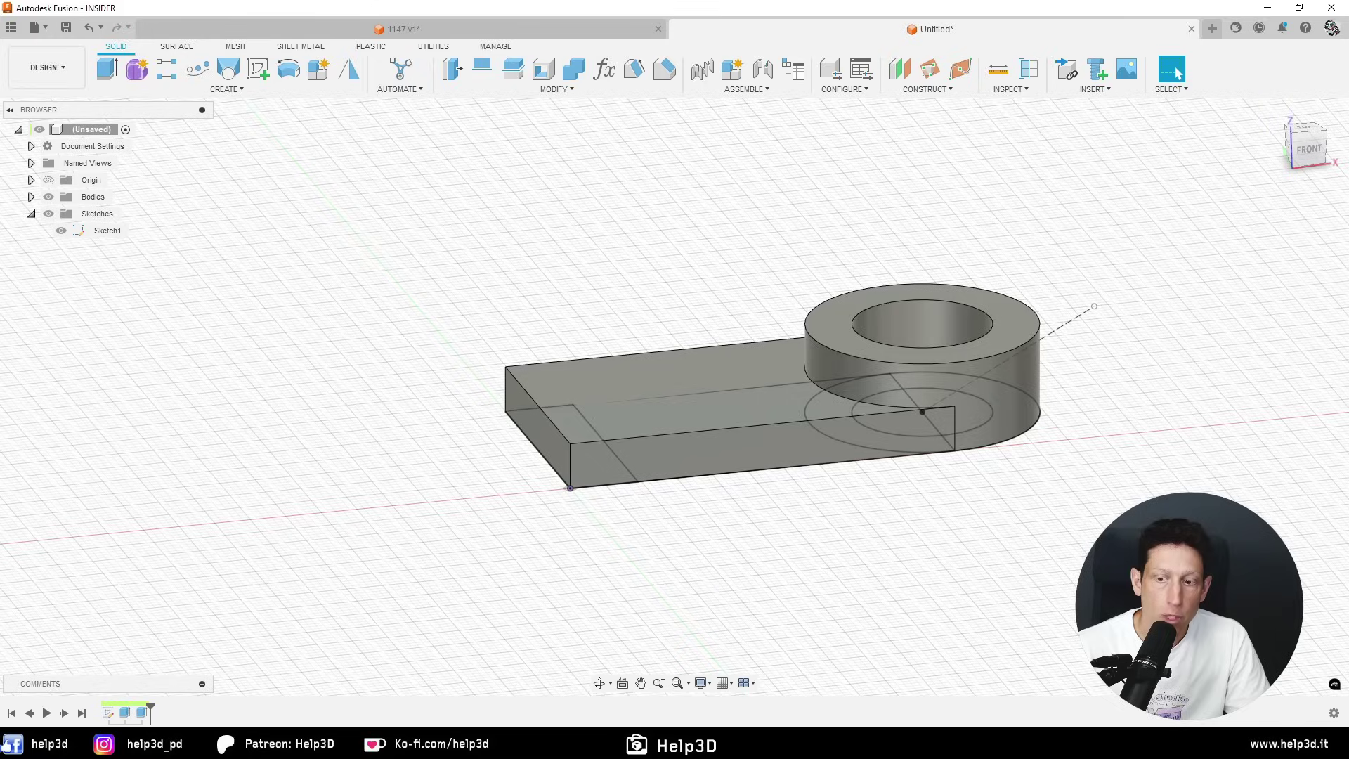
- Look over the 1147 reference drawing, moving its viewer further right
{"action": "key", "text": "alt+Tab"}
{"action": "left_click_drag", "start_coordinate": [521, 105], "coordinate": [861, 97]}
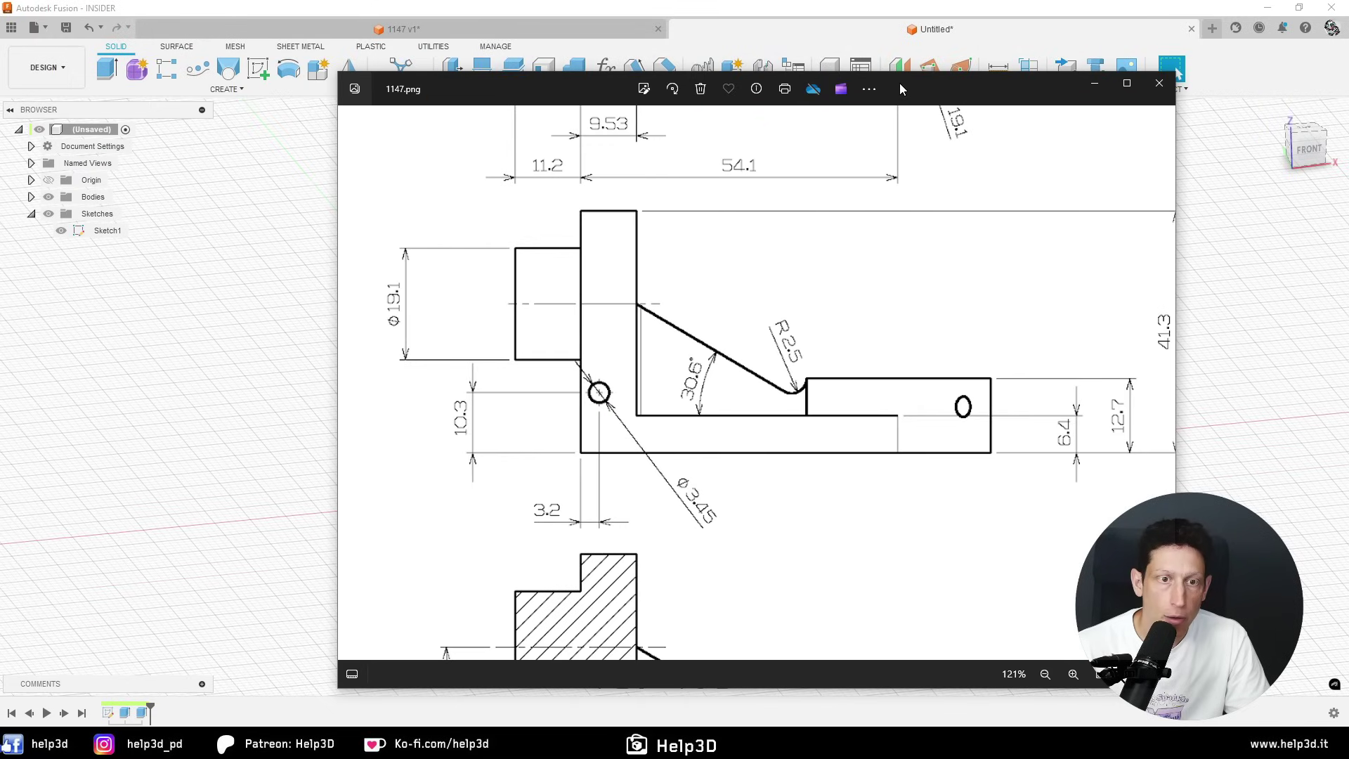
{"action": "scroll", "coordinate": [598, 454], "scroll_direction": "down", "scroll_amount": 5}
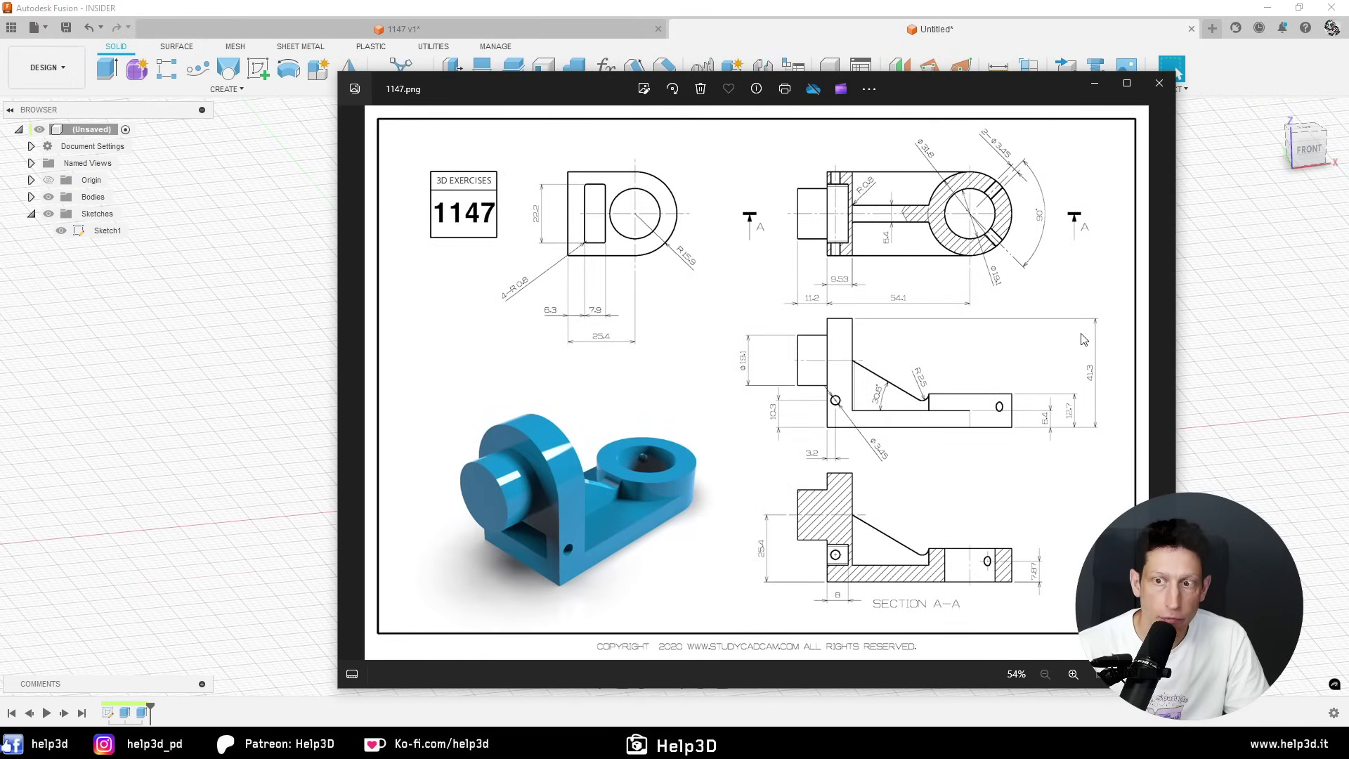
{"action": "scroll", "coordinate": [1101, 365], "scroll_direction": "up", "scroll_amount": 3}
{"action": "scroll", "coordinate": [1110, 379], "scroll_direction": "up", "scroll_amount": 2}
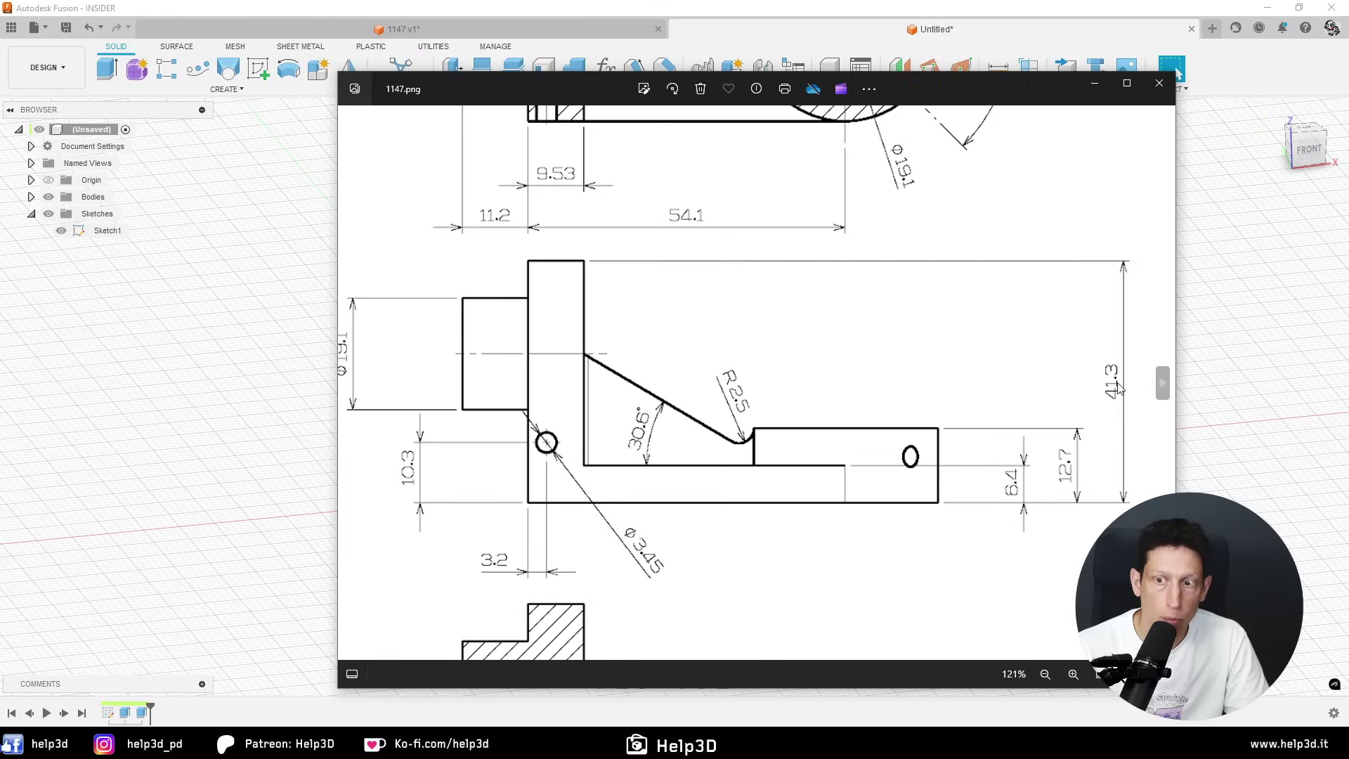
- Extrude the plate's end strip 41.3 mm upward, joined to the body
{"action": "left_click", "coordinate": [1221, 329]}
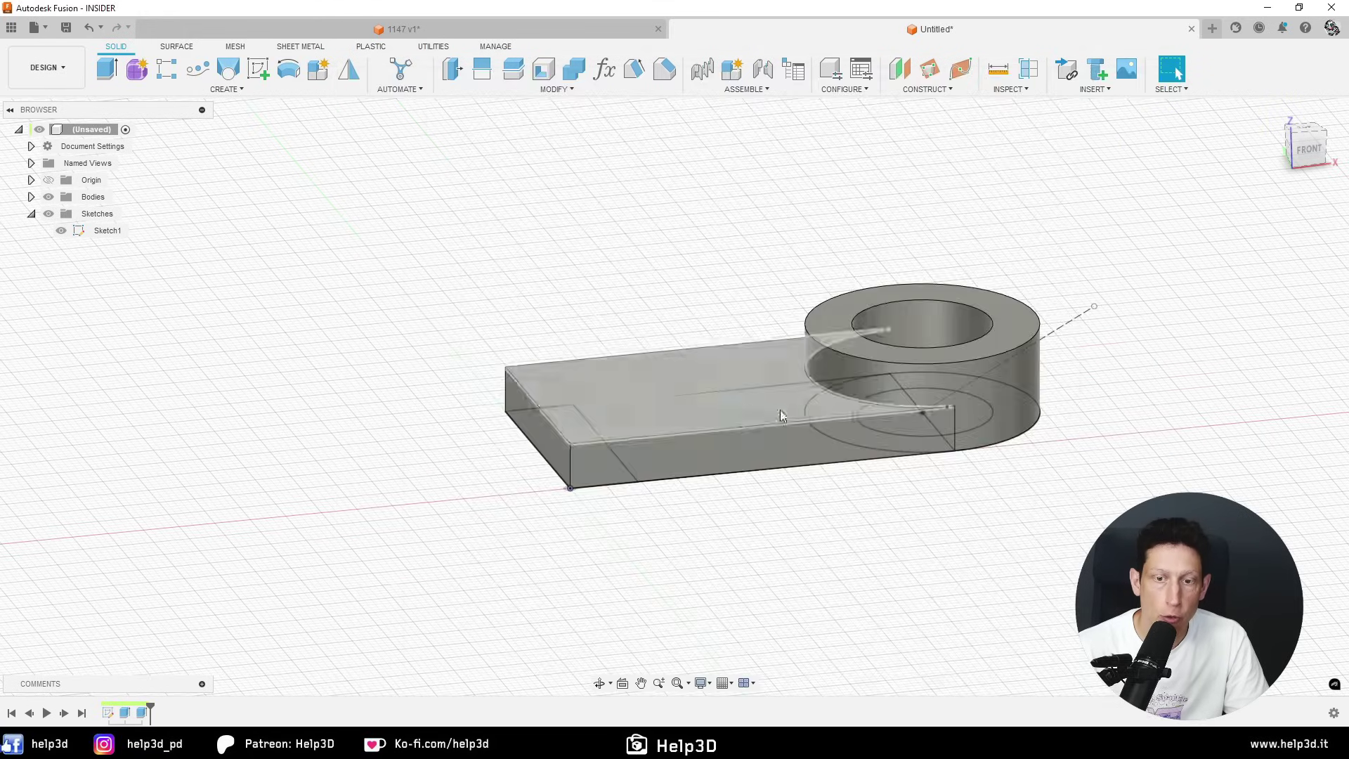
{"action": "middle_click_drag", "start_coordinate": [780, 411], "coordinate": [641, 401], "text": "shift"}
{"action": "left_click", "coordinate": [575, 325]}
{"action": "key", "text": "e"}
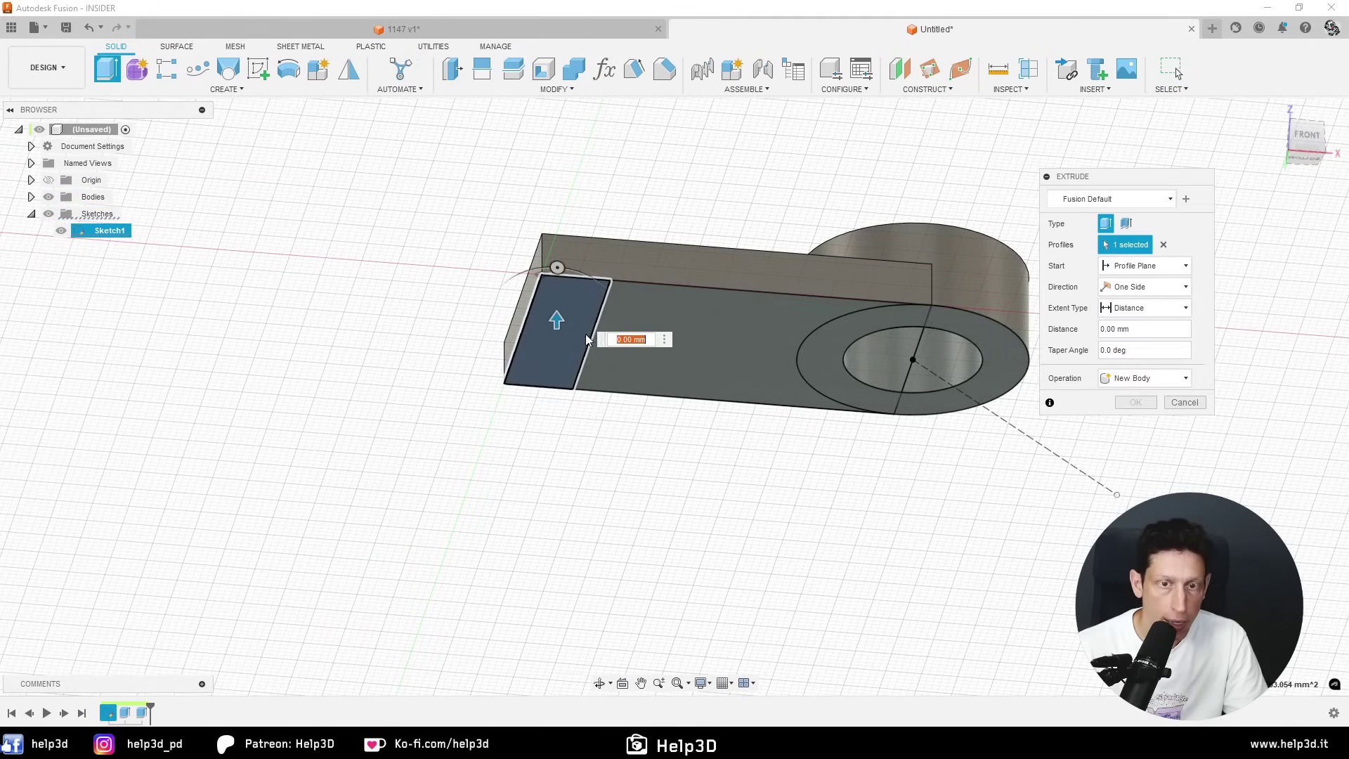
{"action": "middle_click_drag", "start_coordinate": [575, 328], "coordinate": [765, 355], "text": "shift"}
{"action": "type", "text": "41.3"}
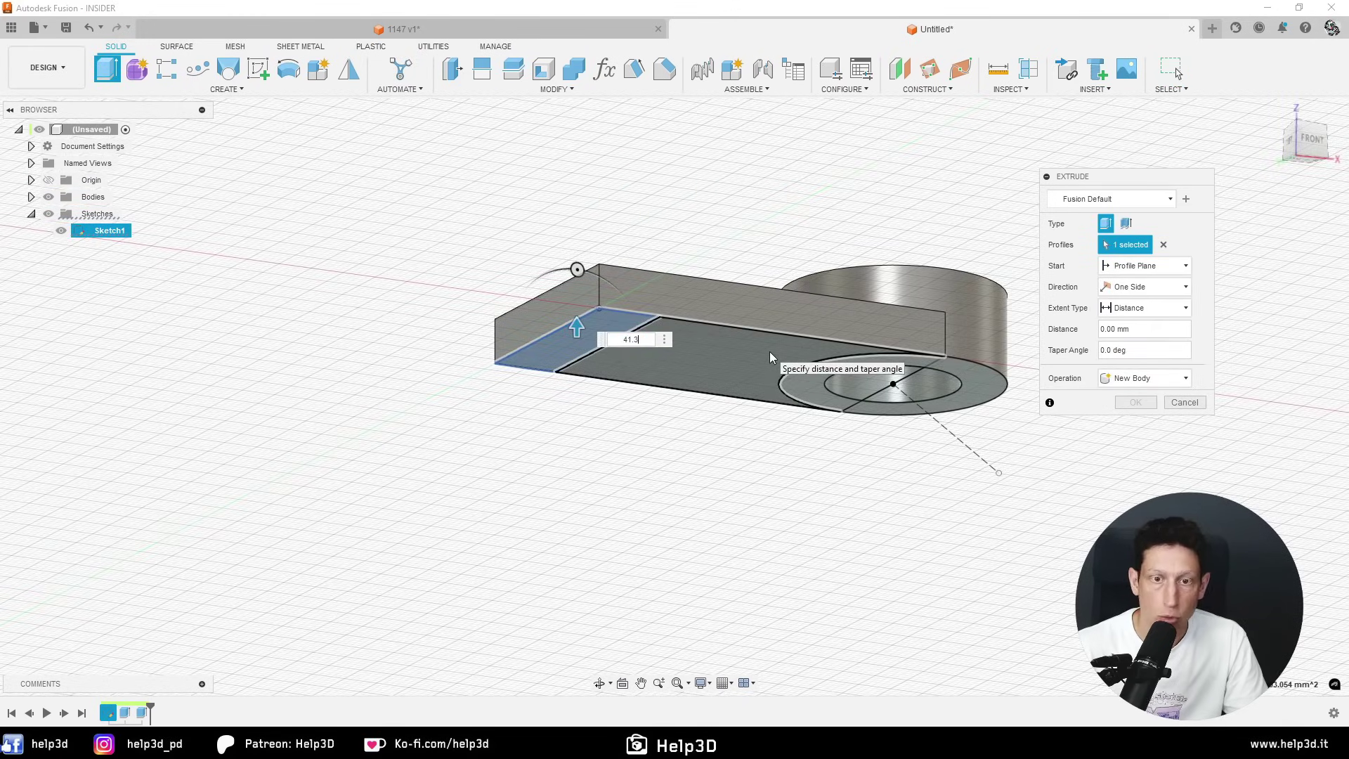
{"action": "key", "text": "Return"}
{"action": "left_click", "coordinate": [1159, 378]}
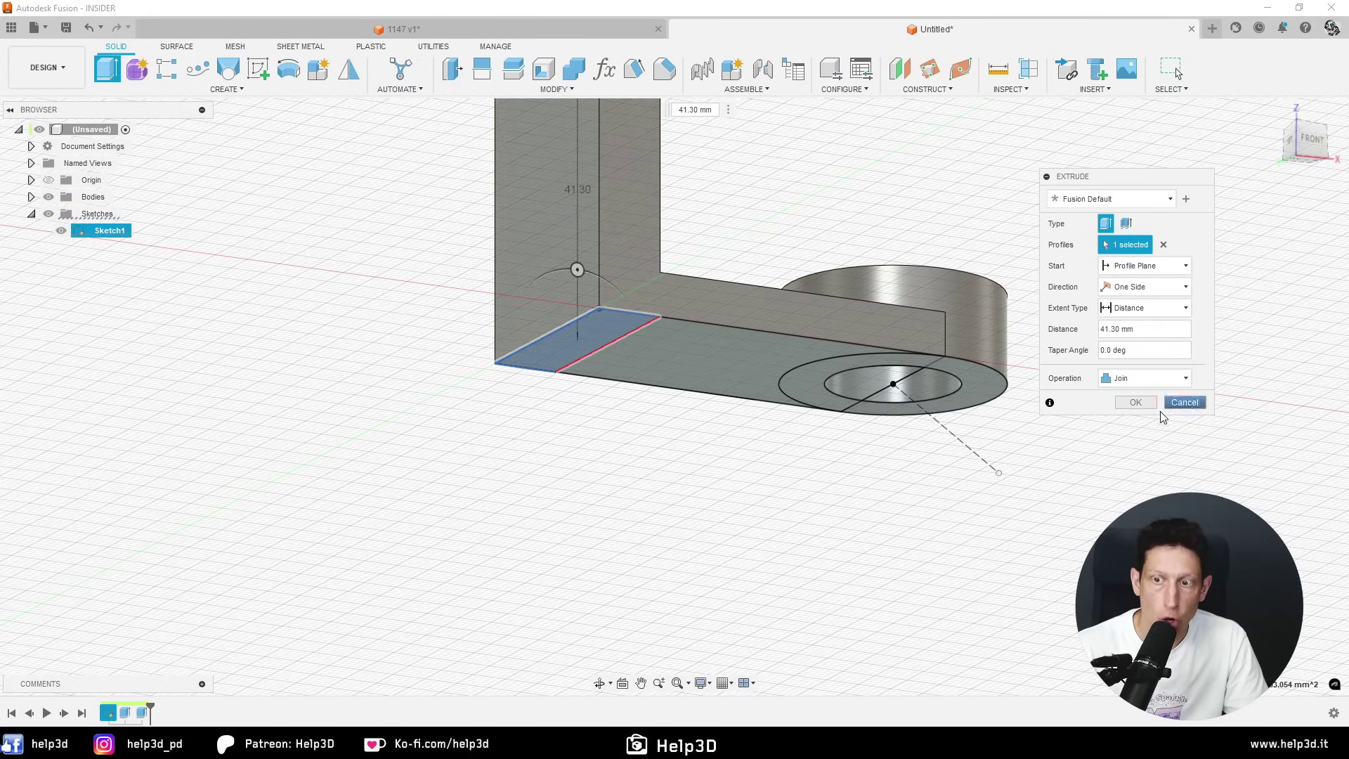
{"action": "left_click", "coordinate": [1161, 423]}
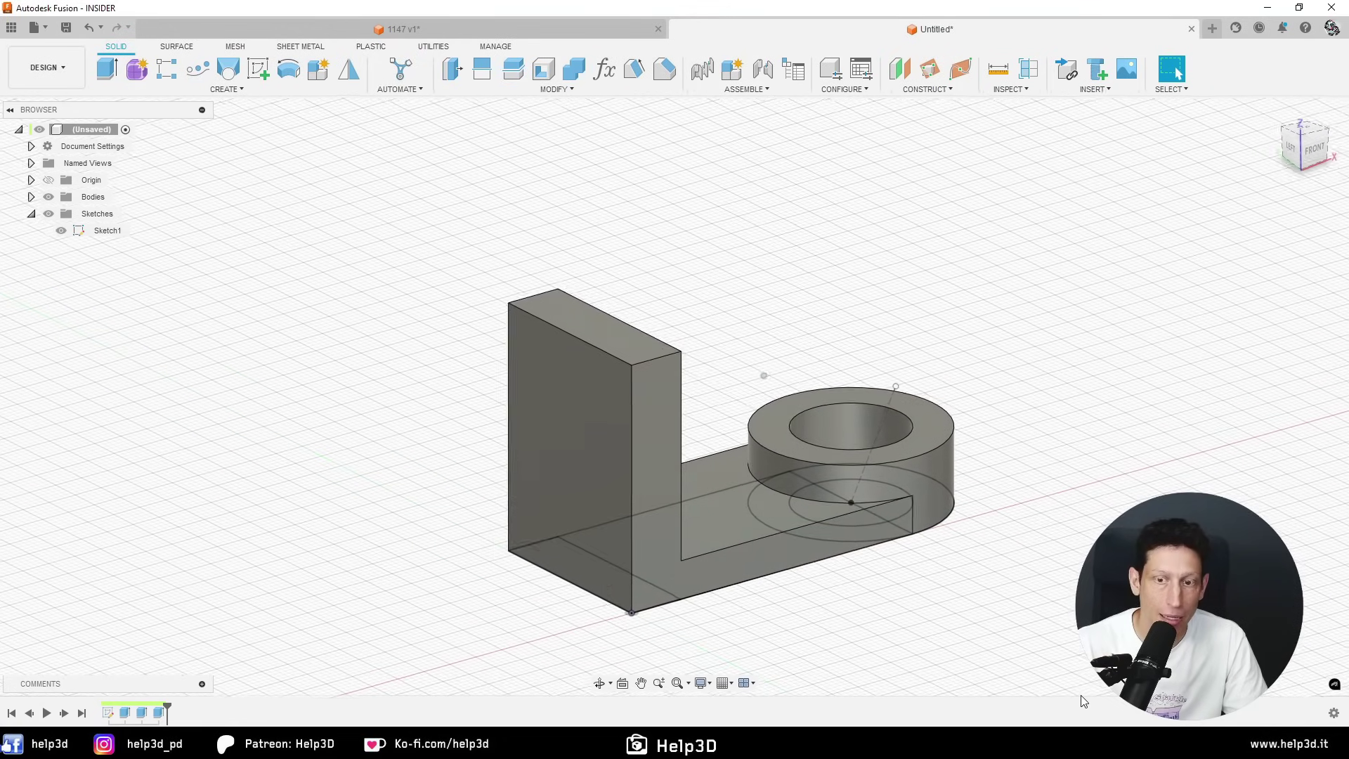
- Create a midplane between the L-shaped front face and the opposite back face
{"action": "key", "text": "alt+Tab"}
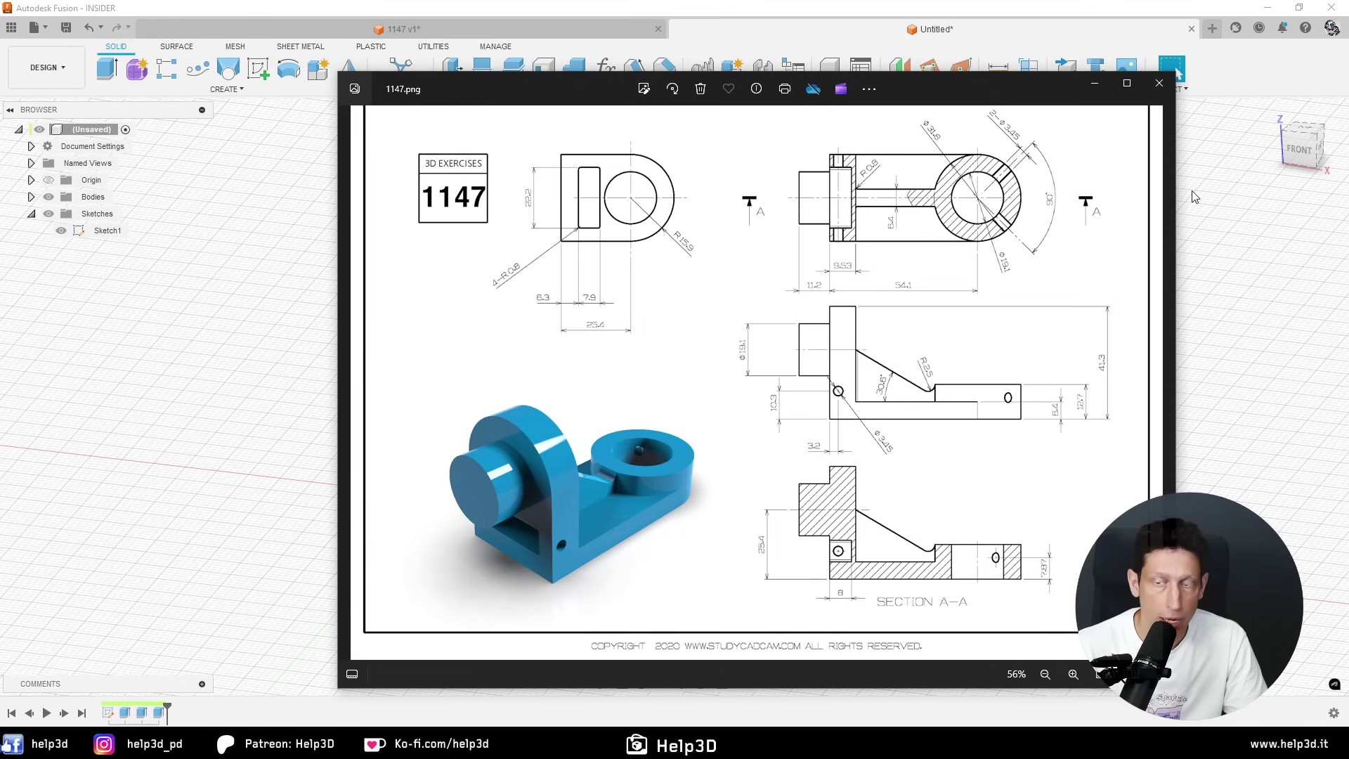
{"action": "left_click", "coordinate": [1221, 271]}
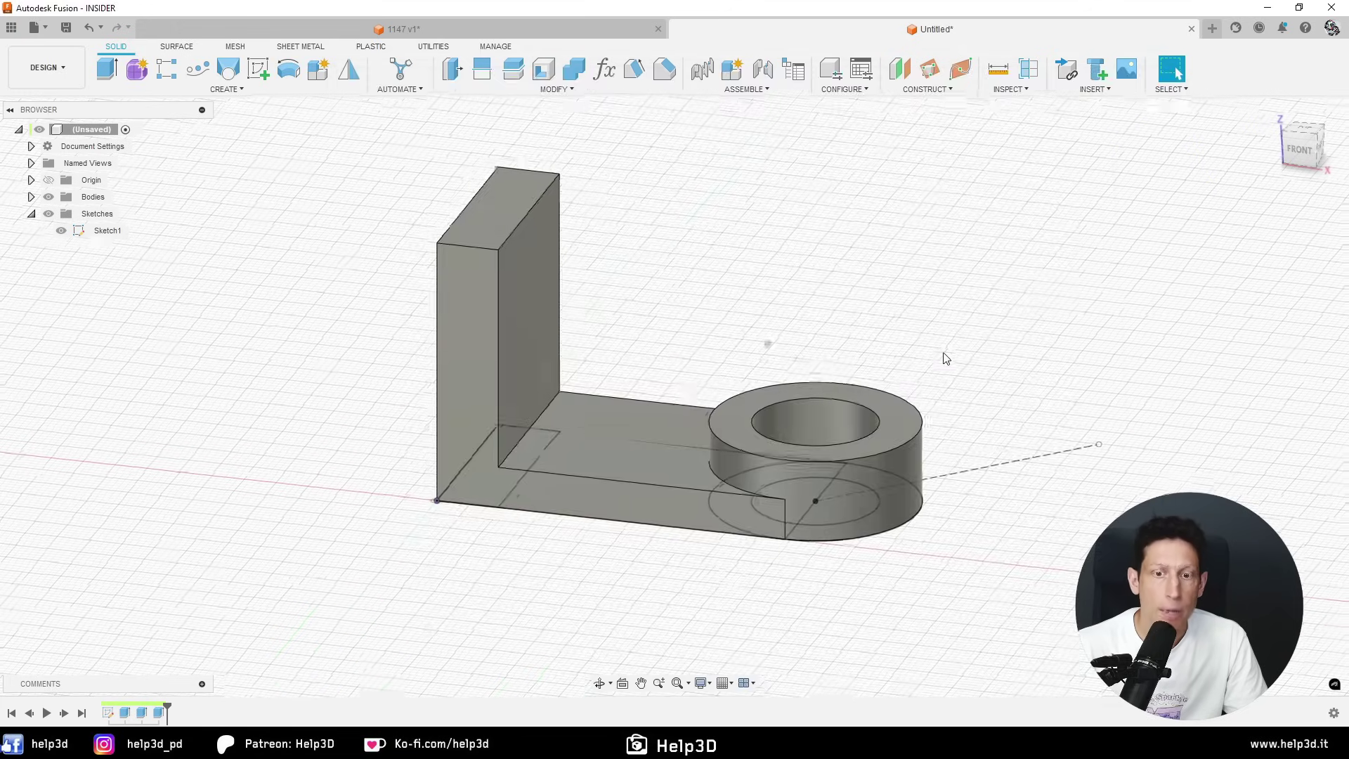
{"action": "scroll", "coordinate": [867, 347], "scroll_direction": "up", "scroll_amount": 5}
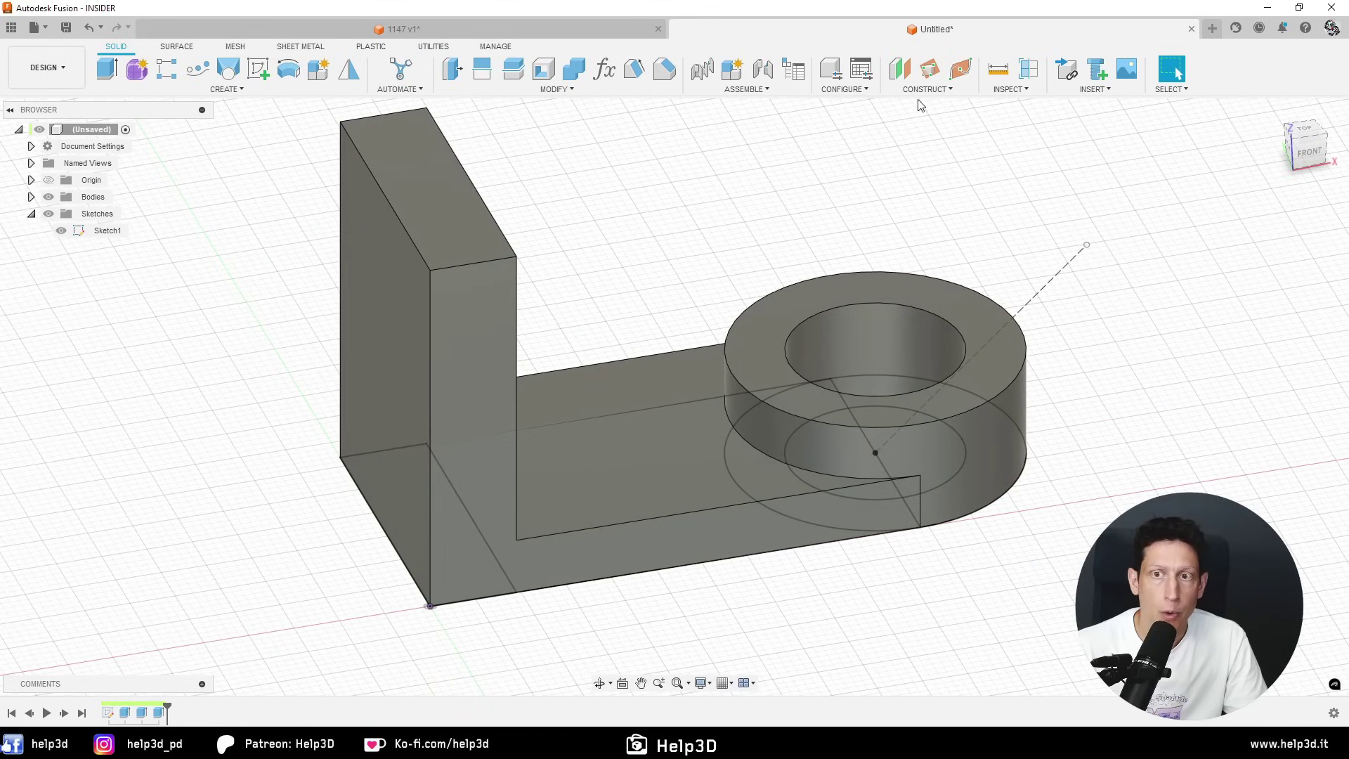
{"action": "left_click", "coordinate": [925, 90]}
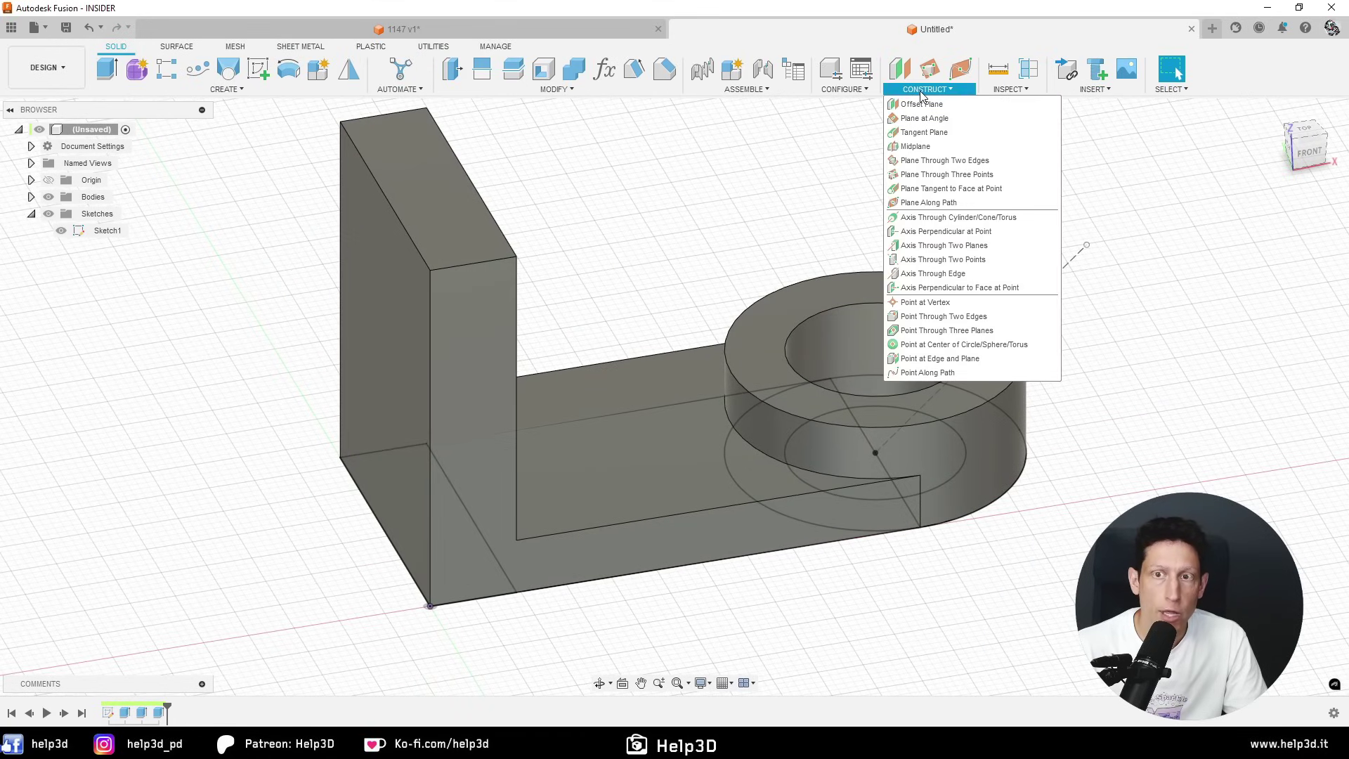
{"action": "left_click", "coordinate": [925, 146]}
{"action": "left_click", "coordinate": [694, 523]}
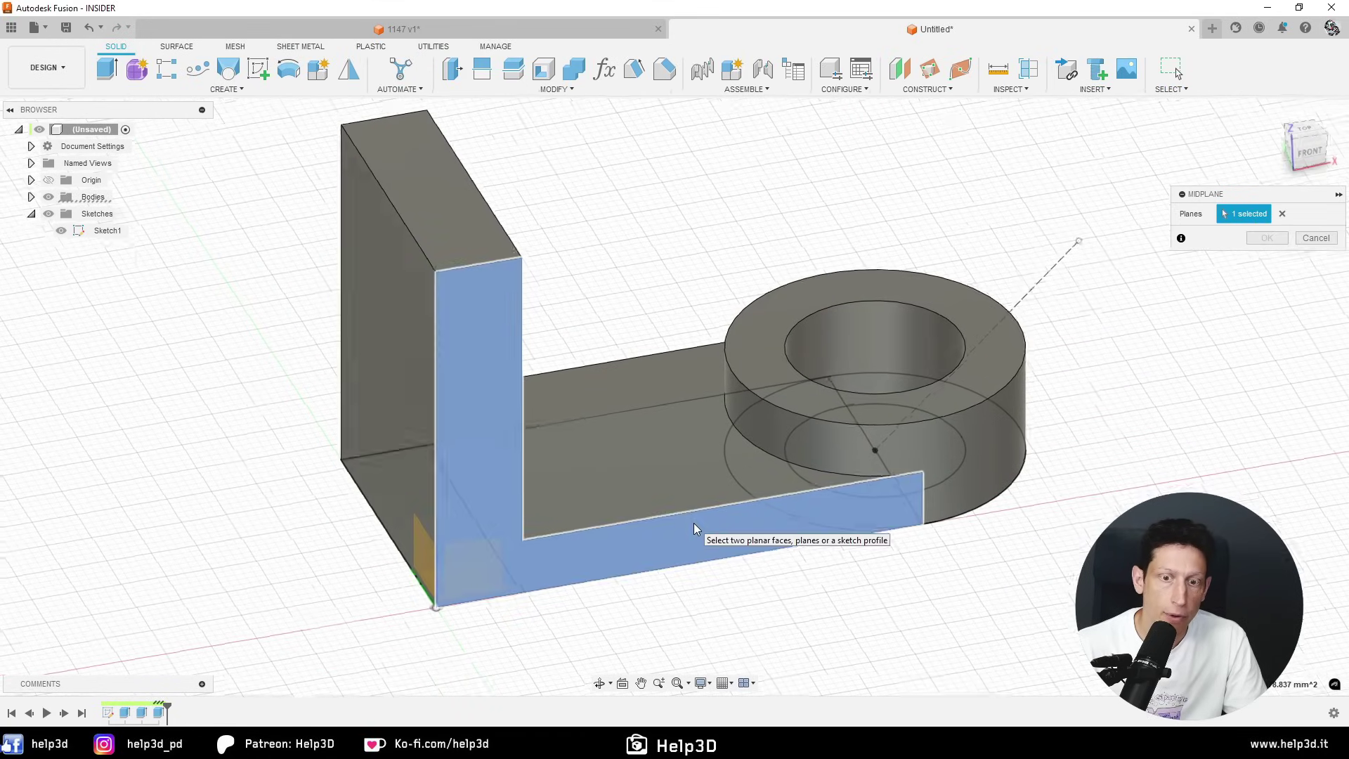
{"action": "left_click", "coordinate": [693, 377]}
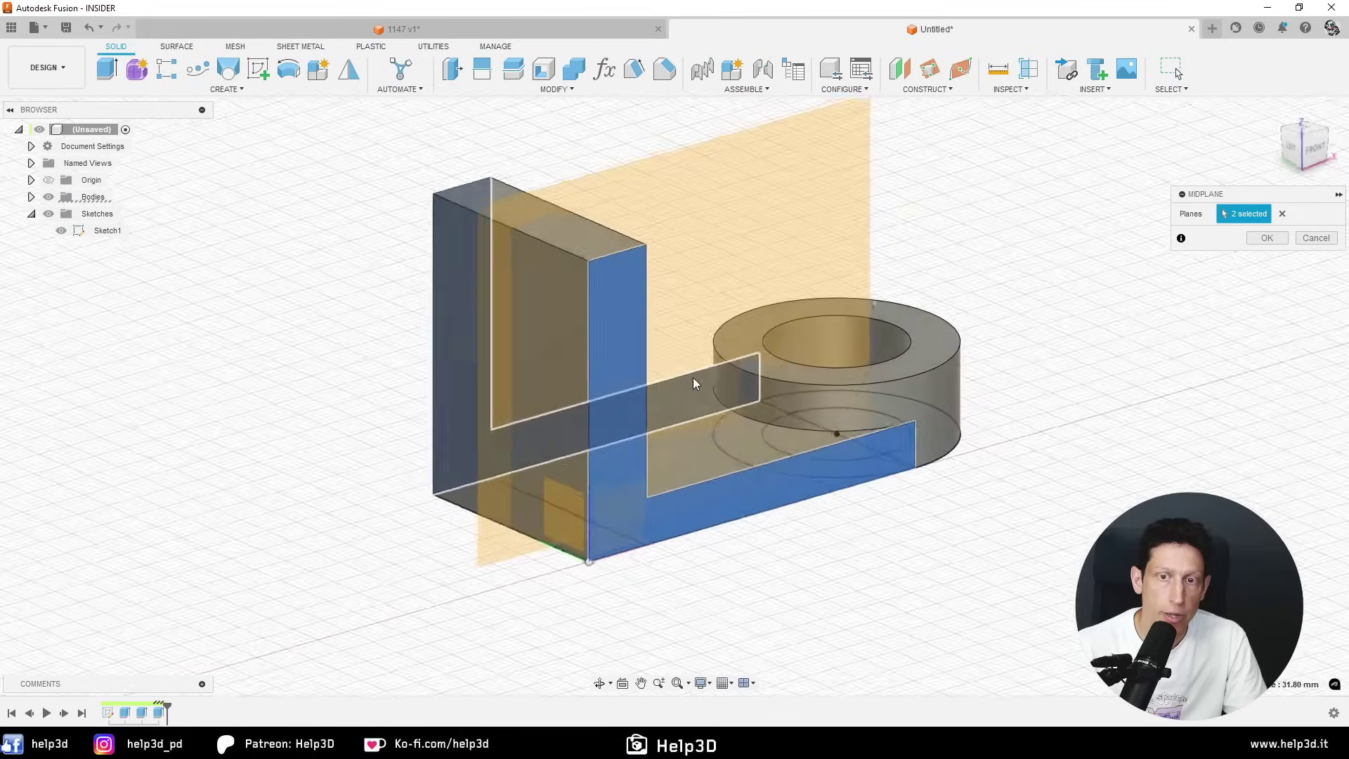
{"action": "mouse_move", "coordinate": [692, 378]}
{"action": "middle_mouse_down", "text": "shift"}
{"action": "mouse_move", "coordinate": [690, 418]}
{"action": "mouse_move", "coordinate": [1268, 240]}
{"action": "middle_mouse_up", "text": "shift"}
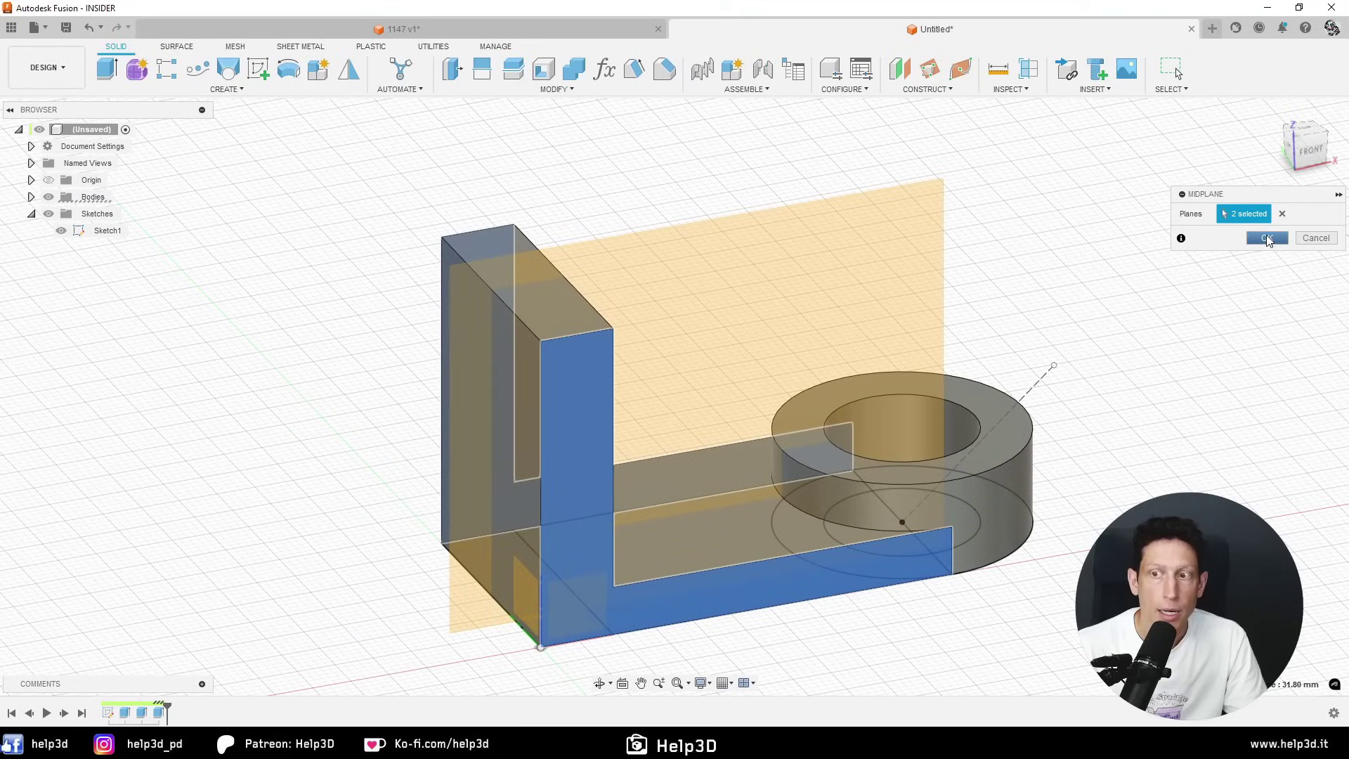
{"action": "left_click", "coordinate": [1267, 240]}
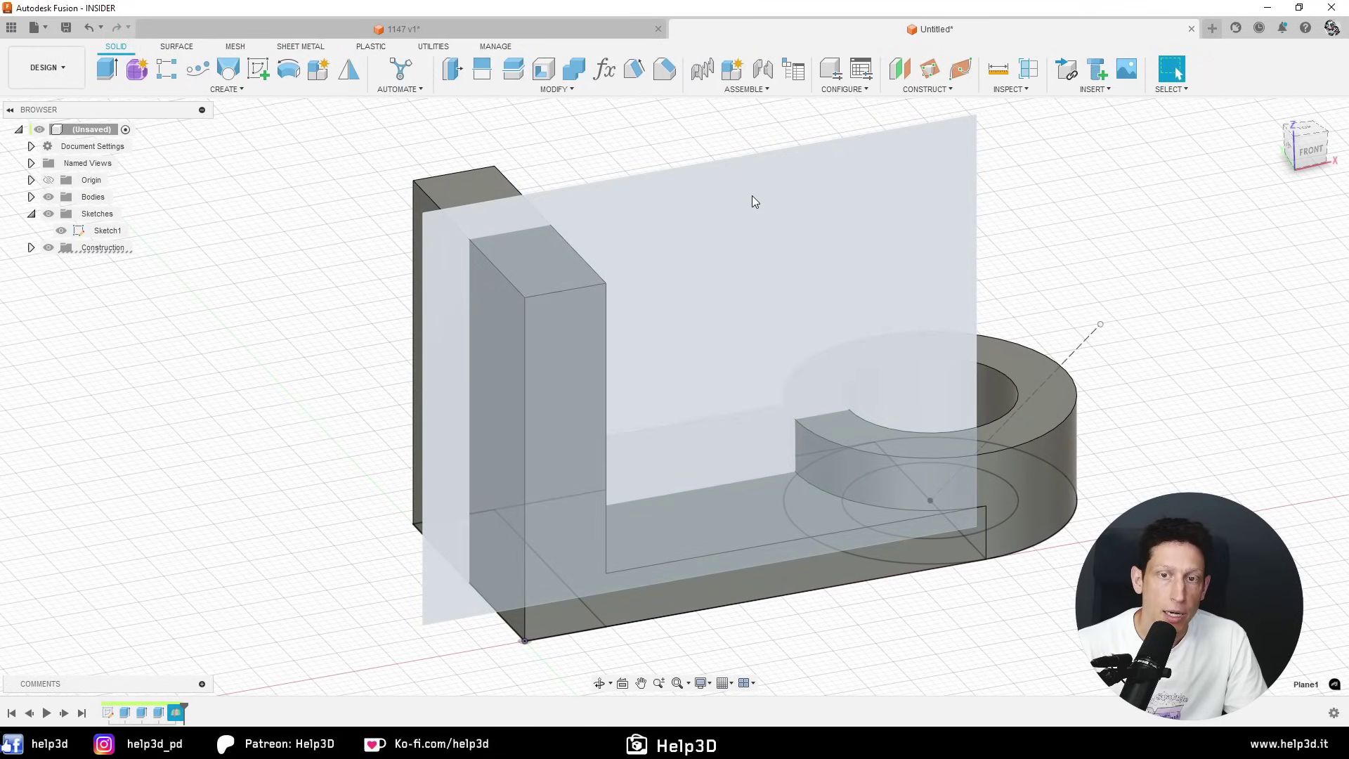
- Start a sketch on the midplane and project the L-shaped face and boss face into it
{"action": "right_click", "coordinate": [752, 197]}
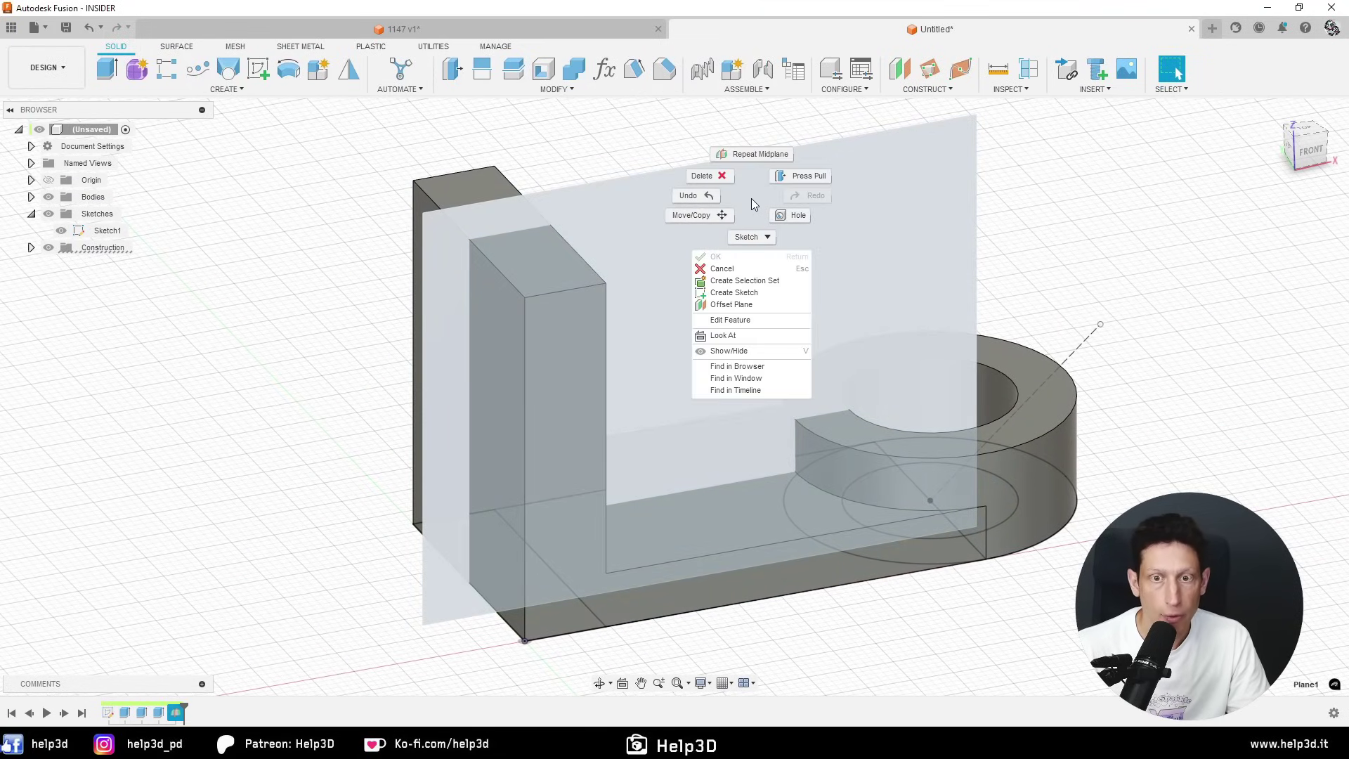
{"action": "left_click", "coordinate": [739, 294]}
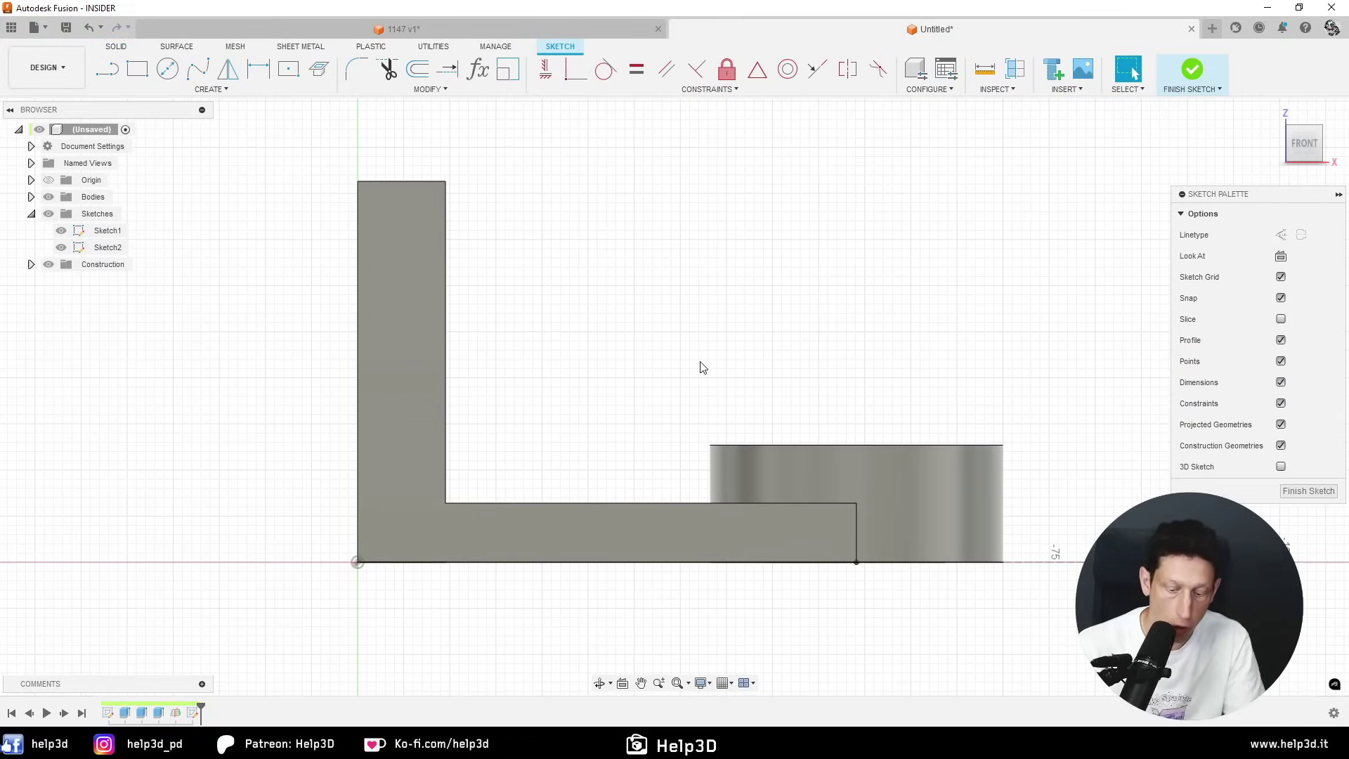
{"action": "key", "text": "p"}
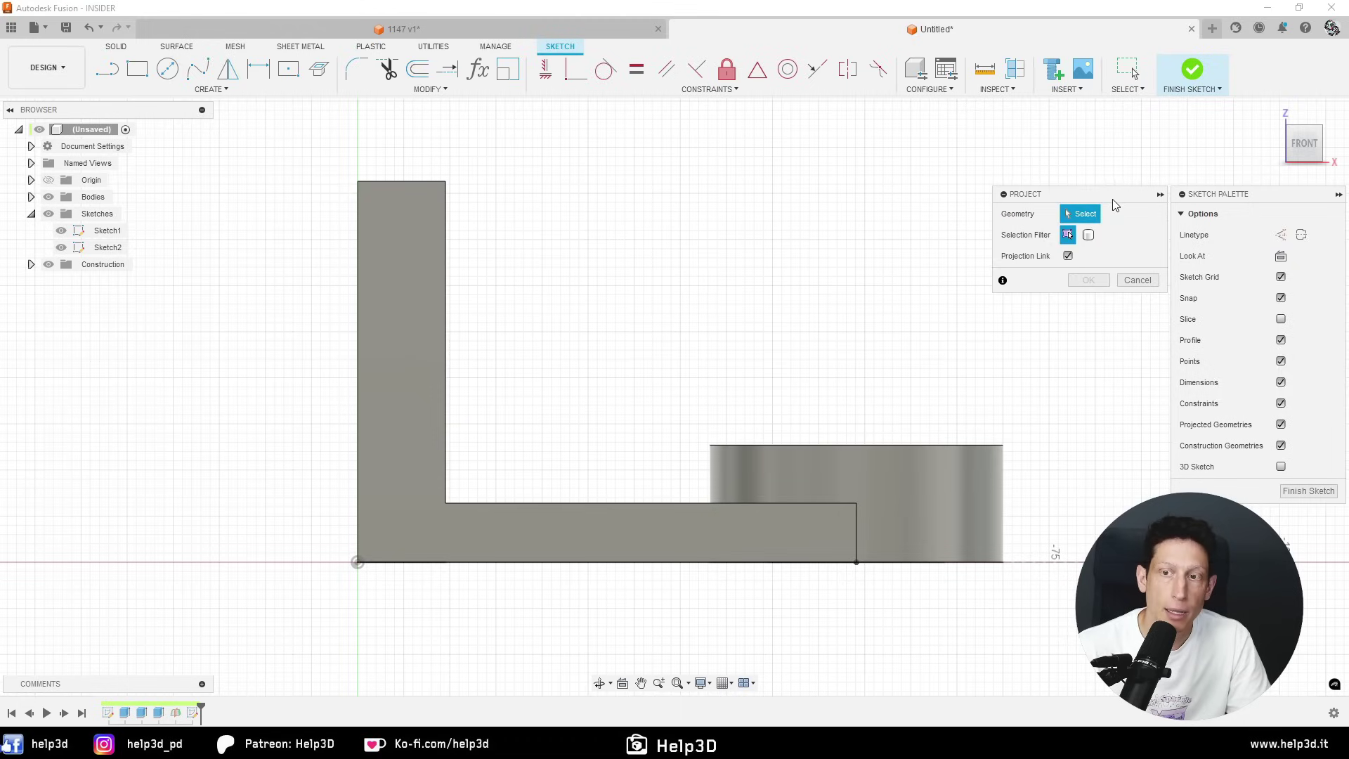
{"action": "left_click_drag", "start_coordinate": [1109, 194], "coordinate": [878, 191]}
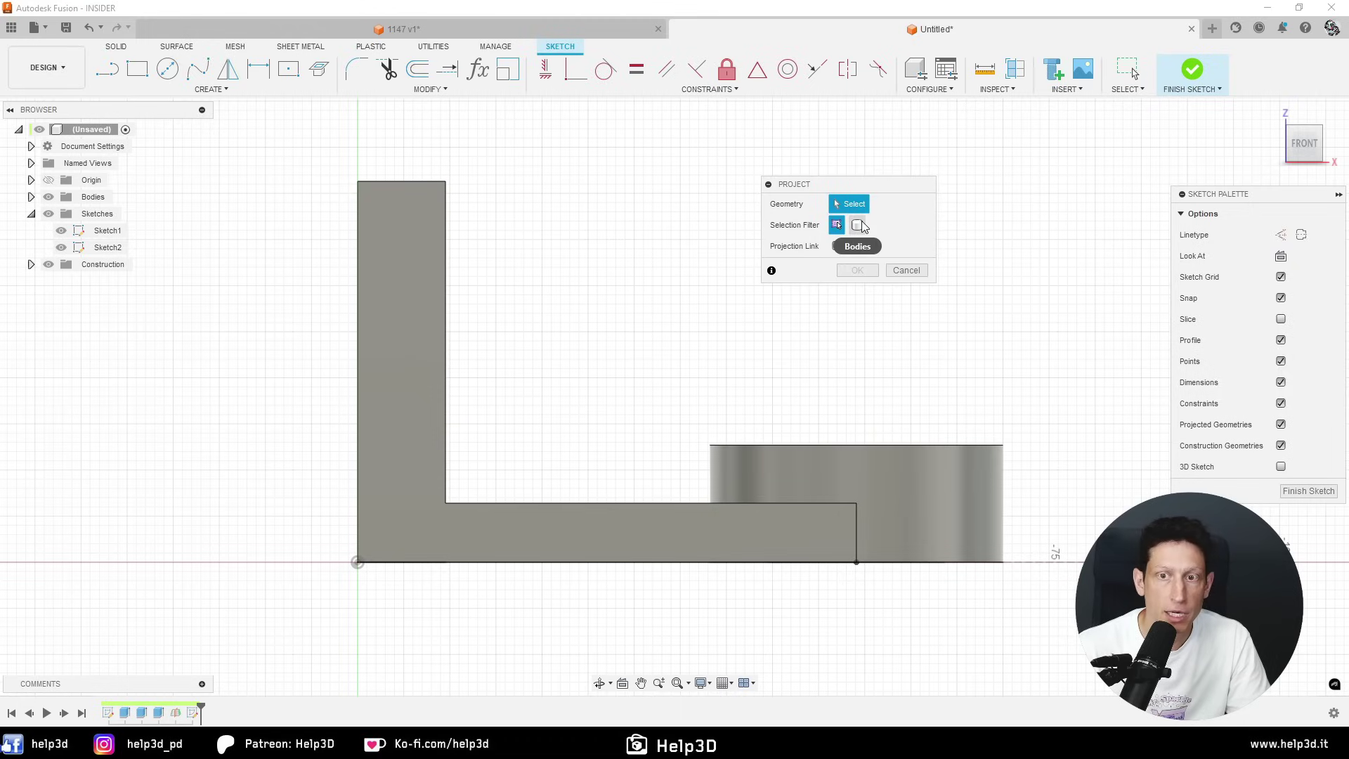
{"action": "left_click", "coordinate": [398, 256]}
{"action": "left_click", "coordinate": [845, 491]}
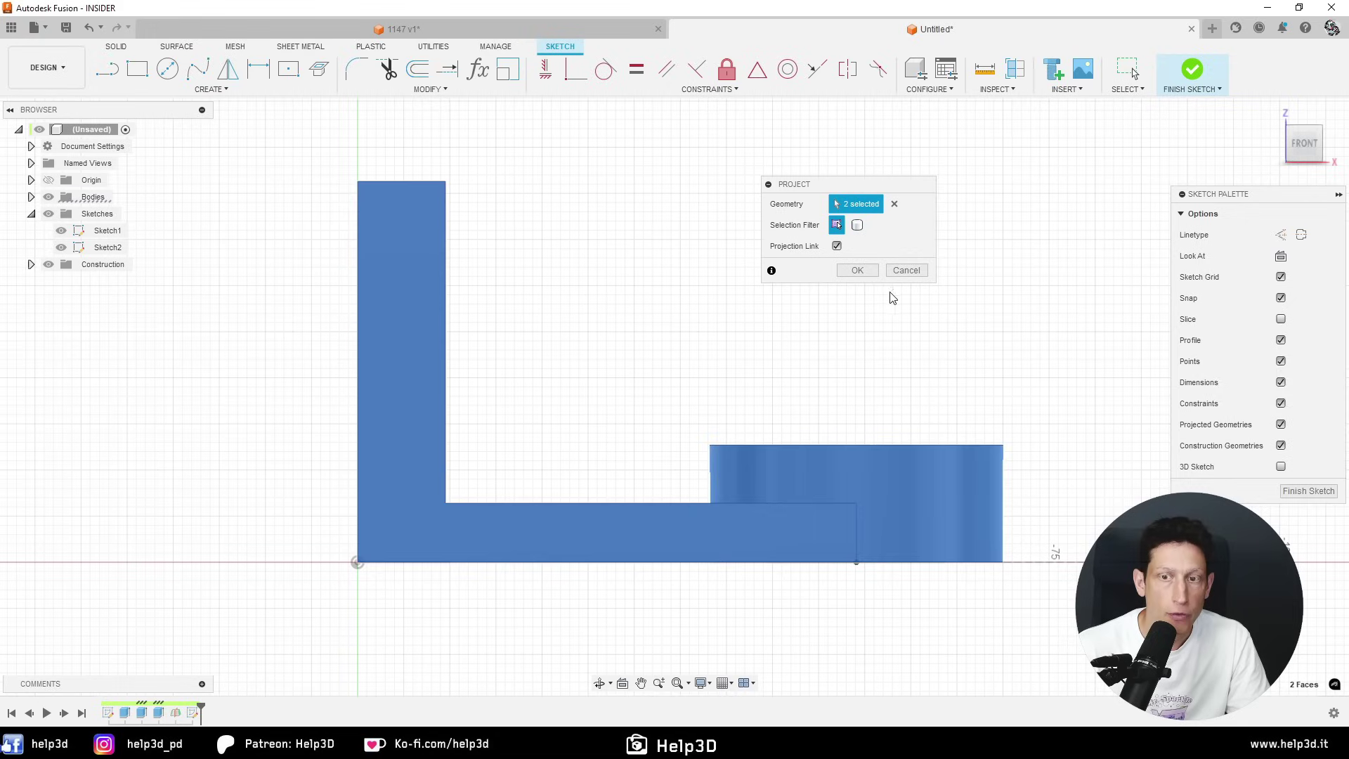
{"action": "left_click", "coordinate": [857, 270]}
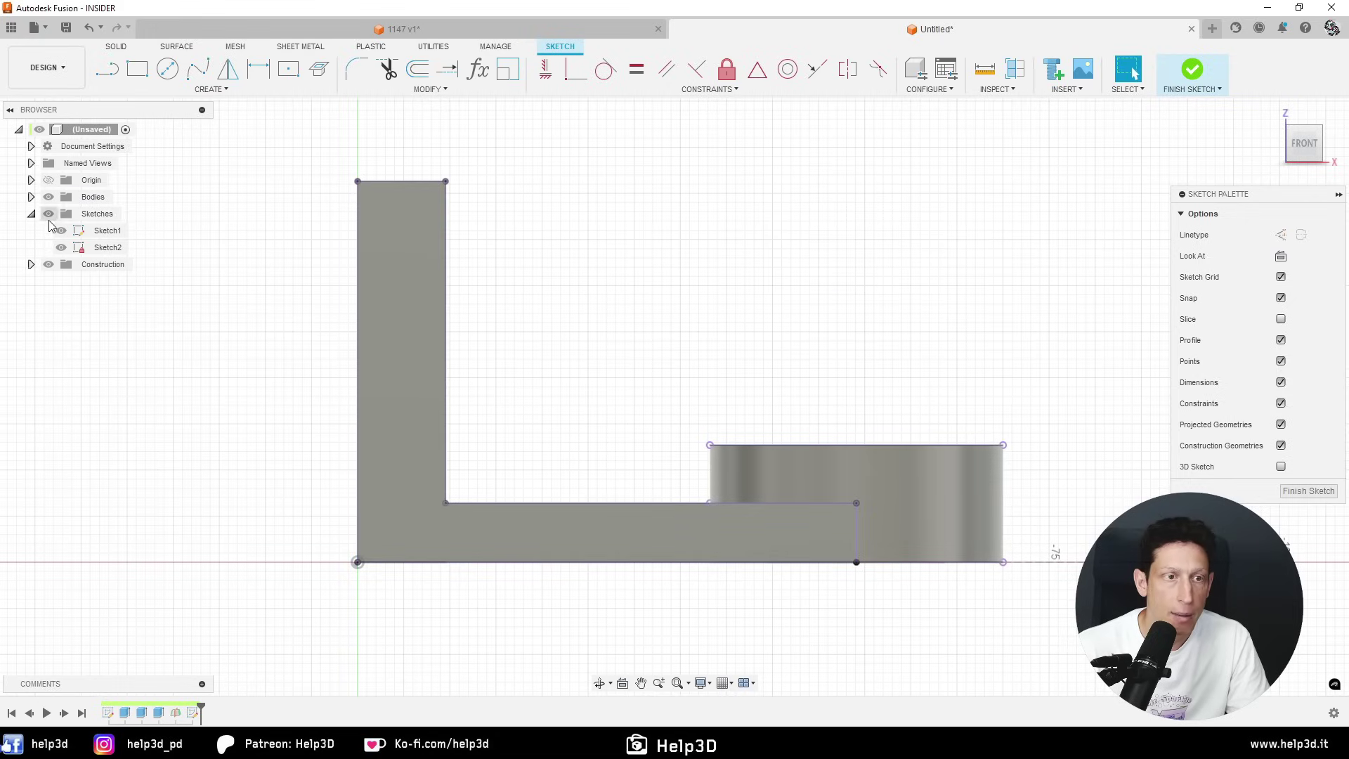
- Hide Body1 and draw a vertical line from the boss's lower-left corner to the base's top edge
{"action": "left_click", "coordinate": [31, 197]}
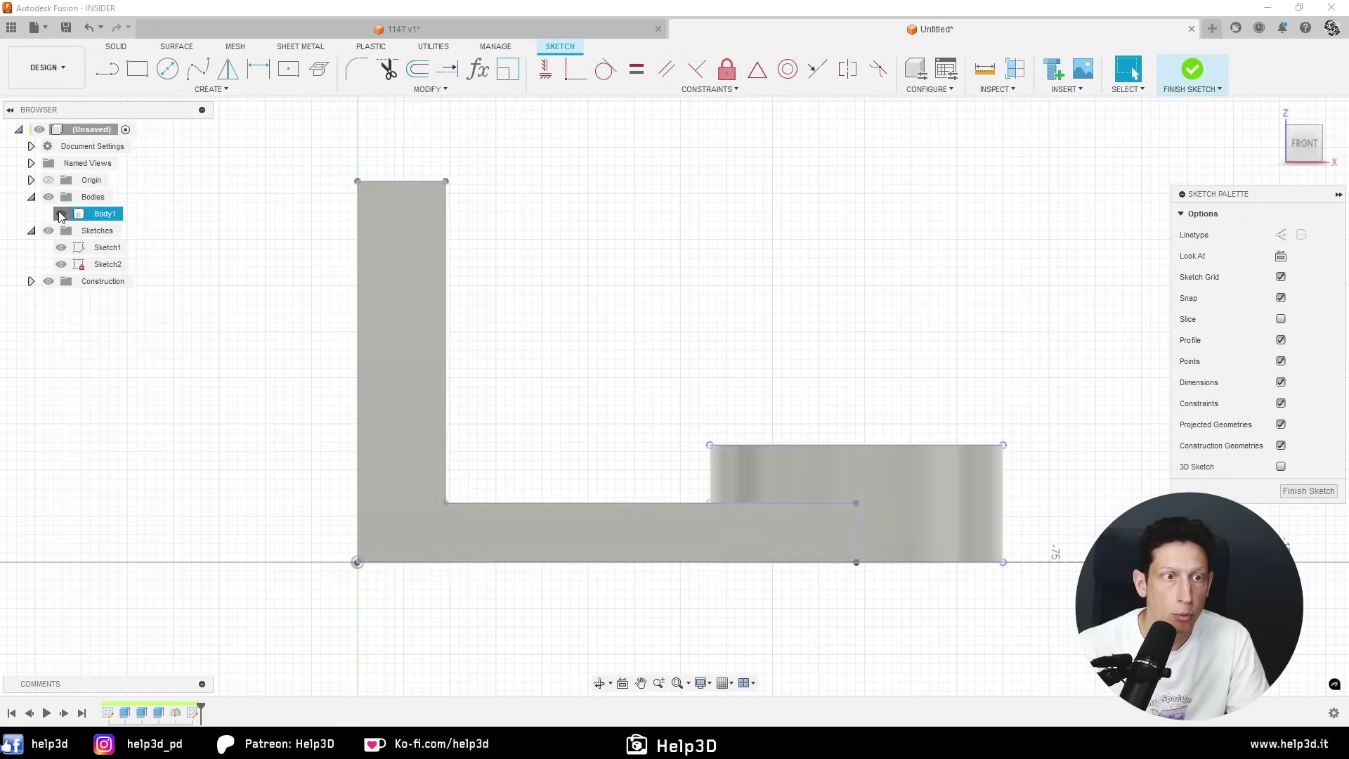
{"action": "left_click", "coordinate": [61, 214]}
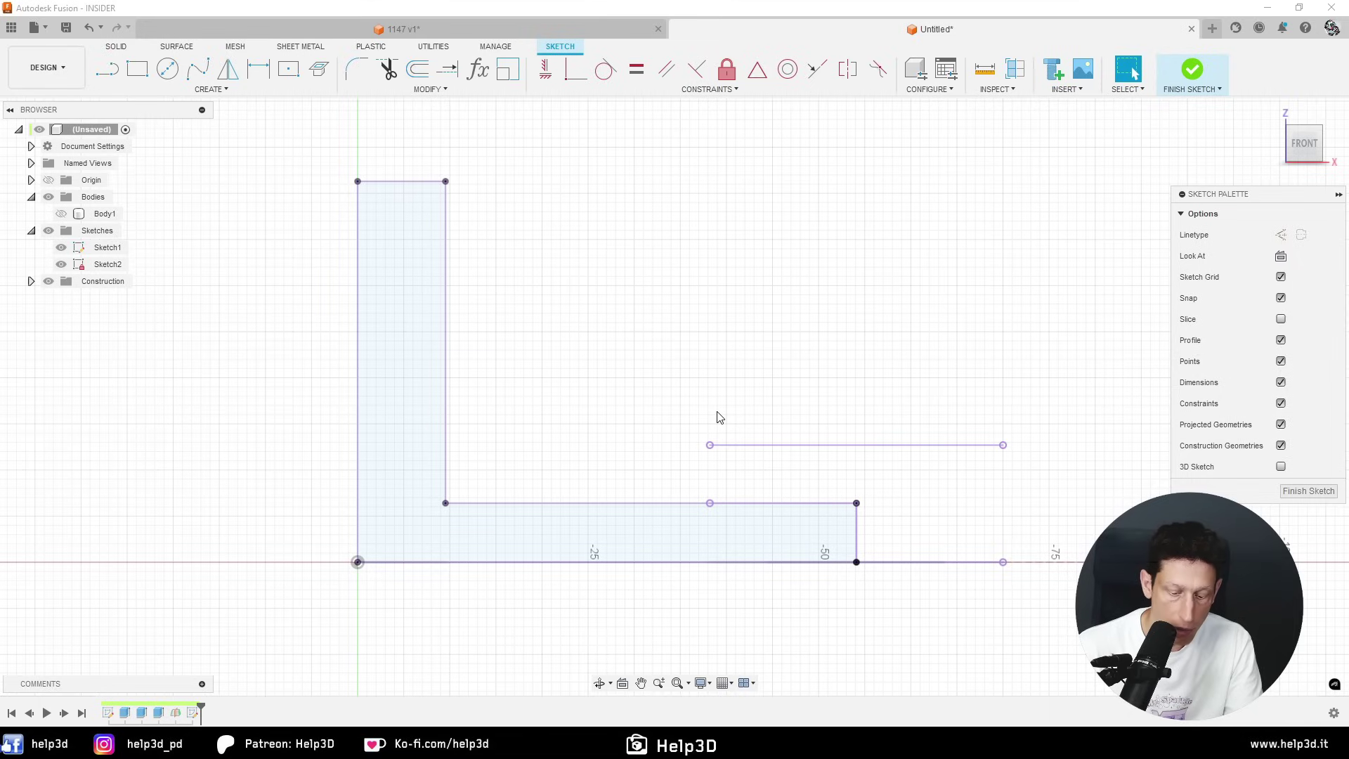
{"action": "key", "text": "l"}
{"action": "left_click", "coordinate": [709, 445]}
{"action": "left_click", "coordinate": [710, 503]}
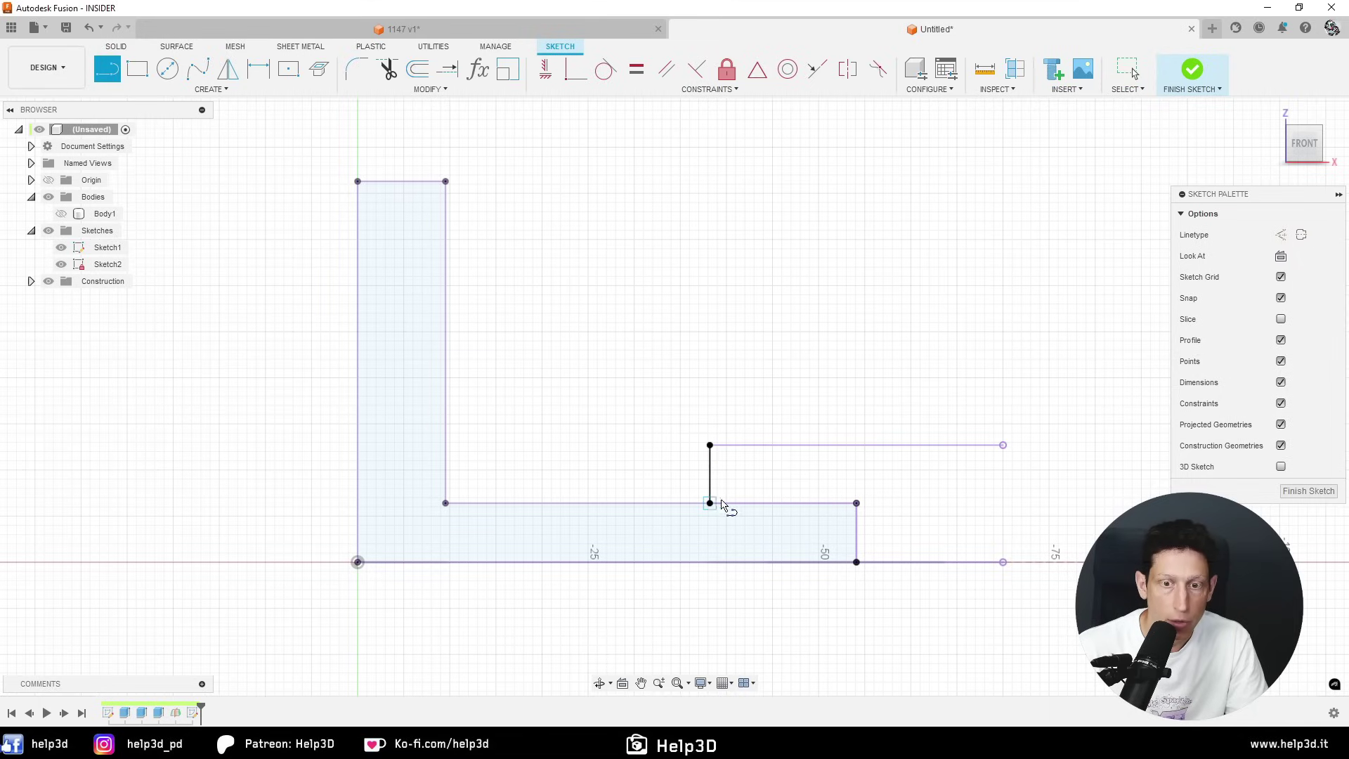
{"action": "key", "text": "Escape"}
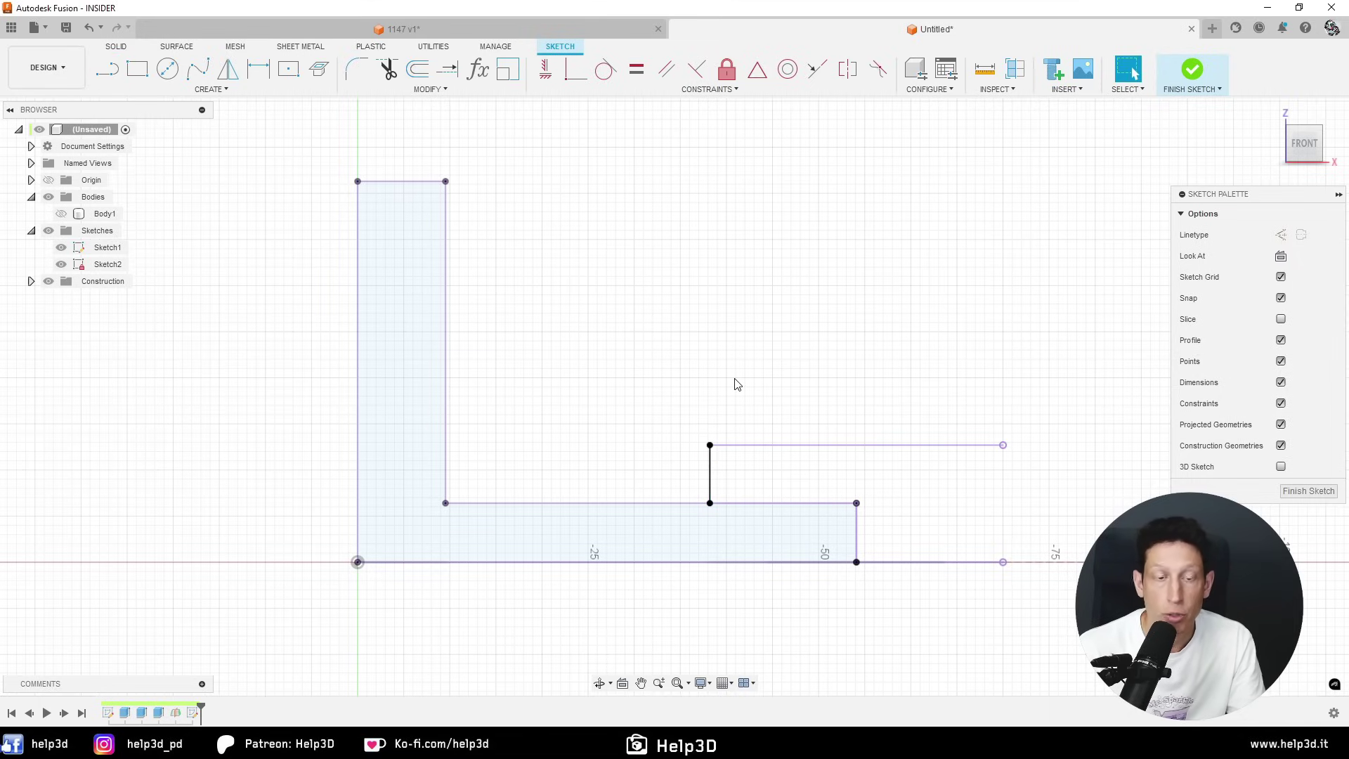
- Zoom around the 1147 drawing's side and section views to read the 30.6° rib and 25.4 height
{"action": "key", "text": "alt+Tab"}
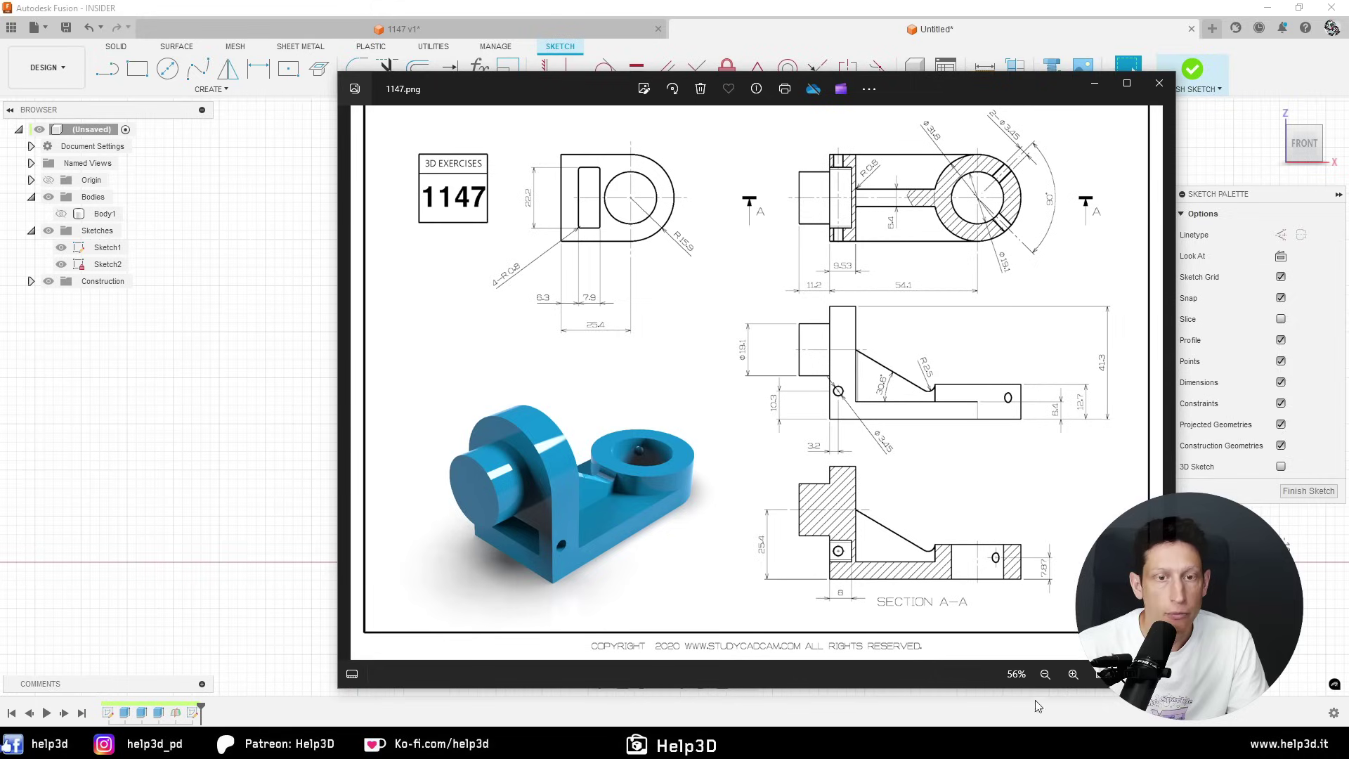
{"action": "scroll", "coordinate": [926, 356], "scroll_direction": "up", "scroll_amount": 5}
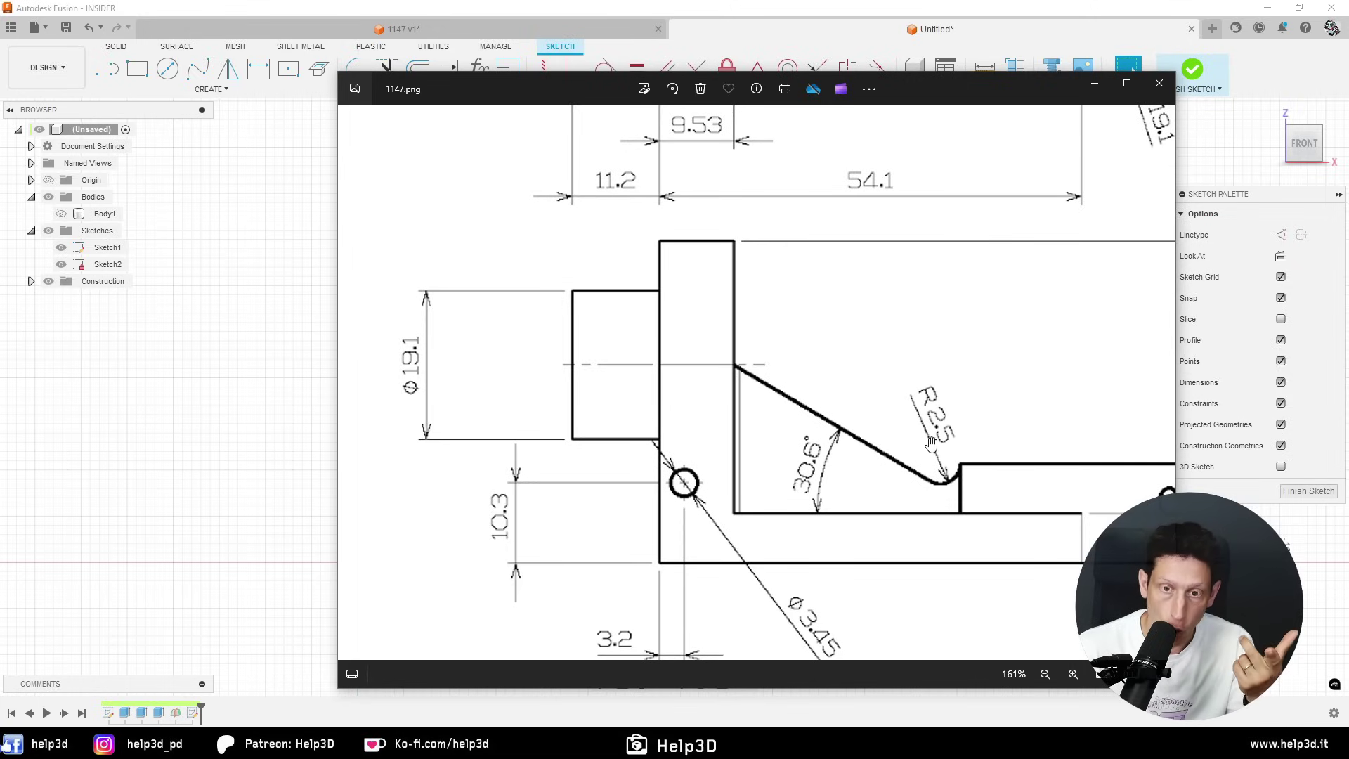
{"action": "scroll", "coordinate": [741, 365], "scroll_direction": "down", "scroll_amount": 4}
{"action": "scroll", "coordinate": [738, 363], "scroll_direction": "up", "scroll_amount": 5}
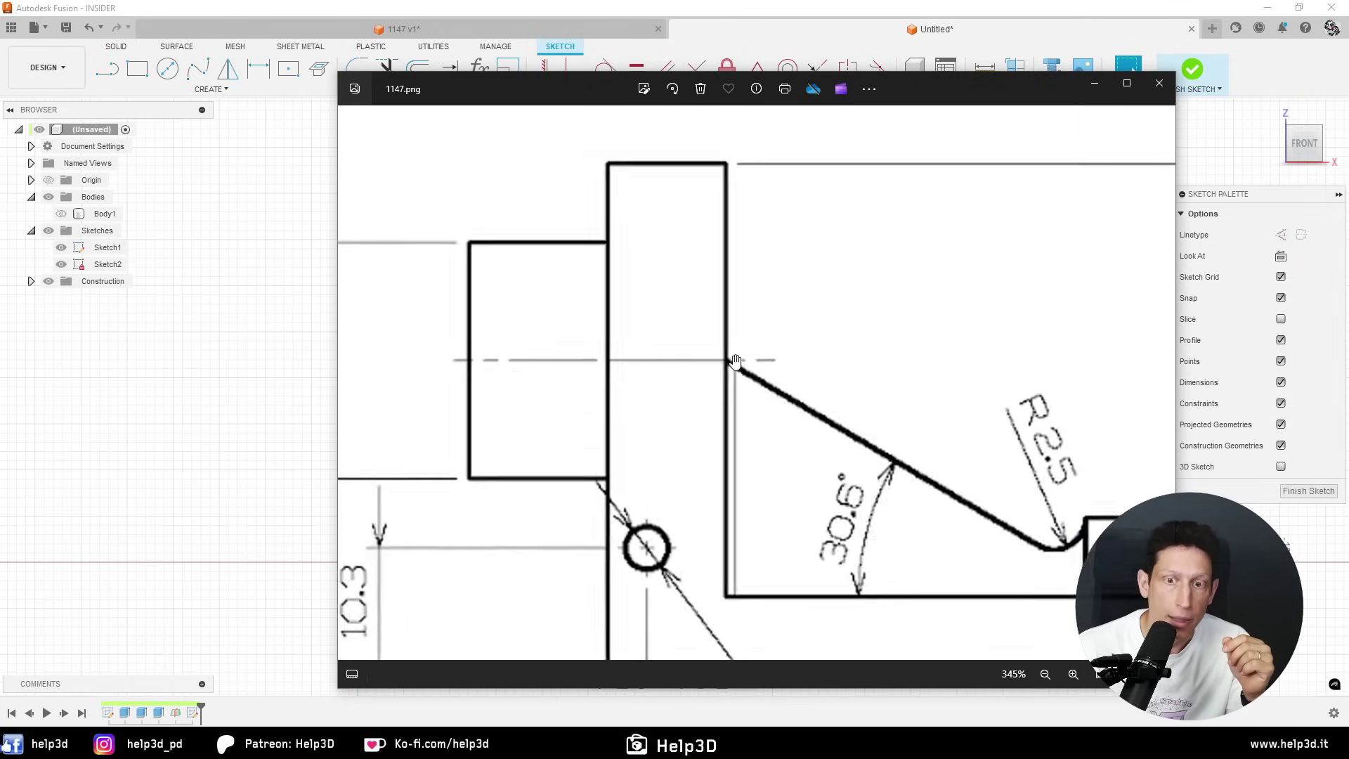
{"action": "scroll", "coordinate": [737, 363], "scroll_direction": "up", "scroll_amount": 2}
{"action": "scroll", "coordinate": [734, 362], "scroll_direction": "down", "scroll_amount": 5}
{"action": "scroll", "coordinate": [734, 363], "scroll_direction": "down", "scroll_amount": 2}
{"action": "scroll", "coordinate": [633, 435], "scroll_direction": "down", "scroll_amount": 1}
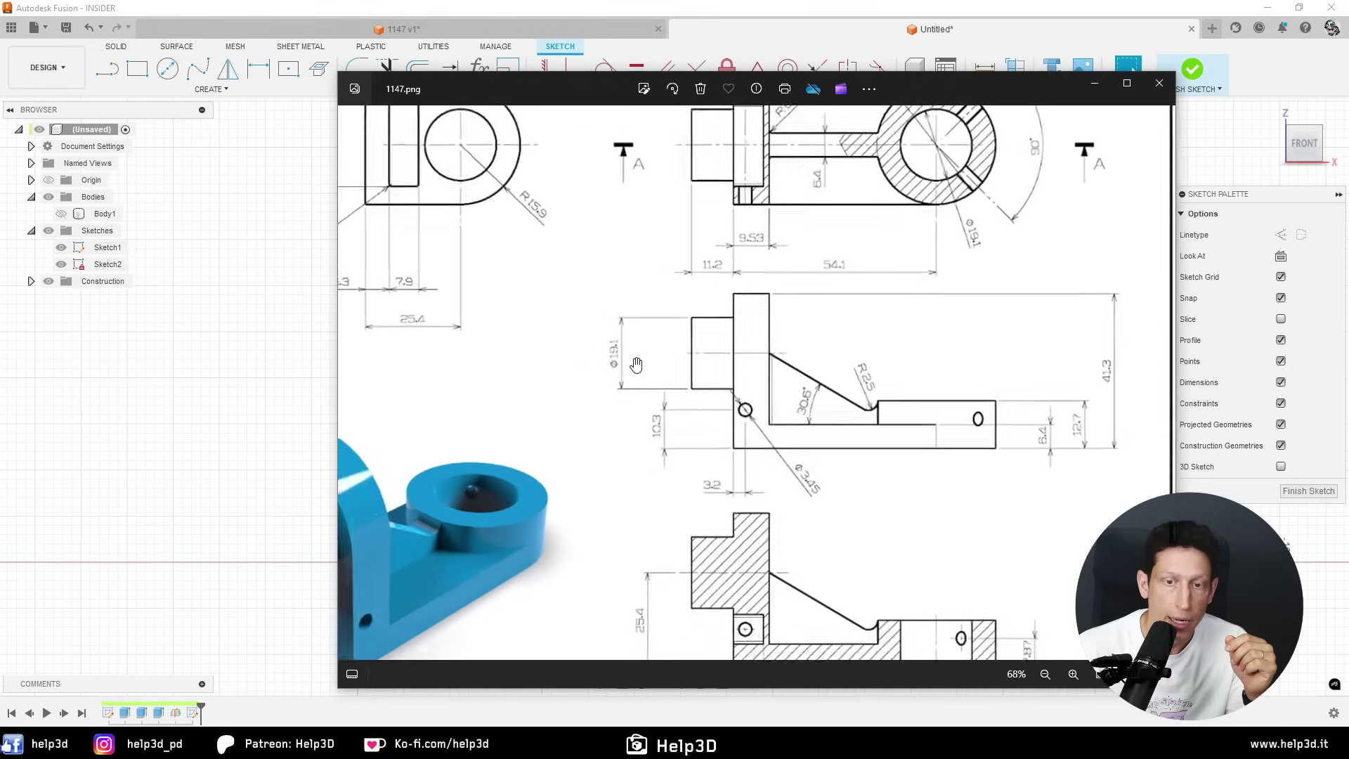
{"action": "scroll", "coordinate": [562, 507], "scroll_direction": "down", "scroll_amount": 2}
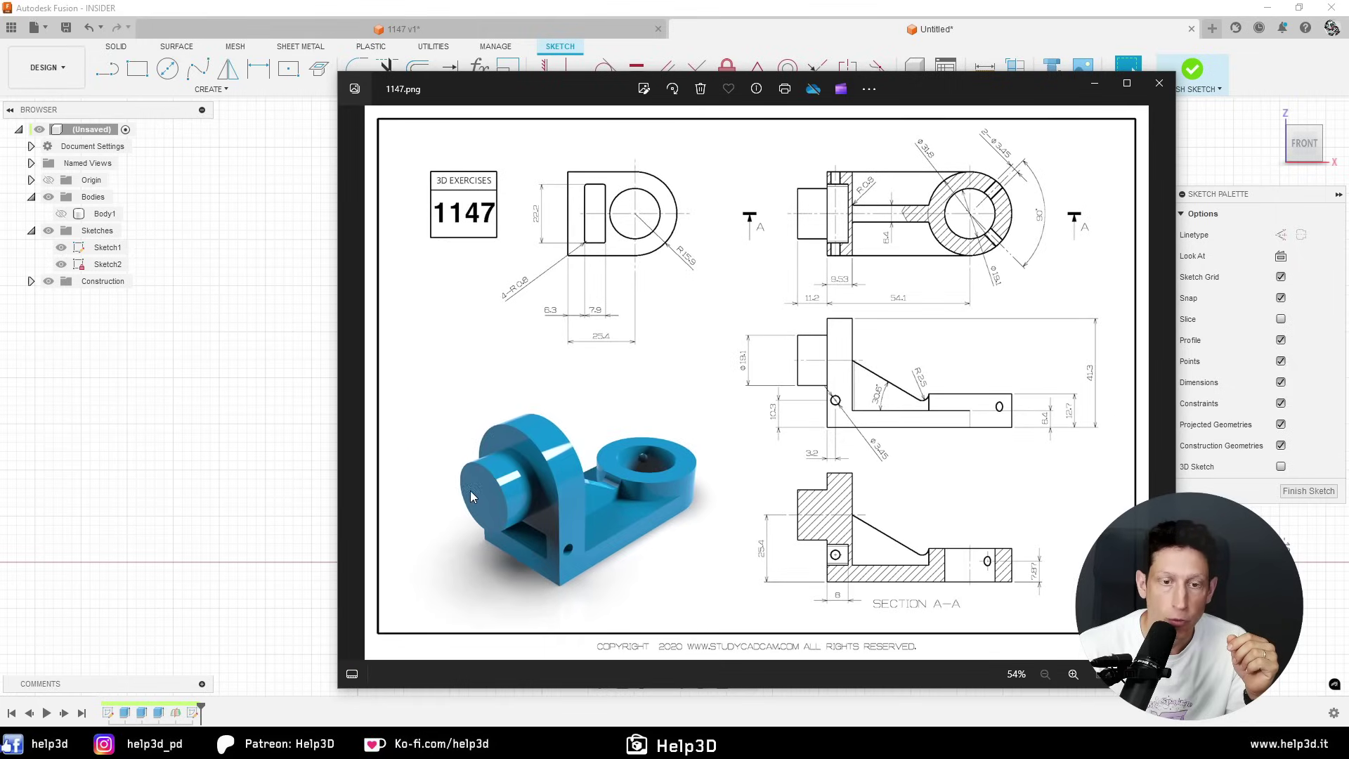
{"action": "scroll", "coordinate": [784, 366], "scroll_direction": "up", "scroll_amount": 3}
{"action": "scroll", "coordinate": [944, 373], "scroll_direction": "down", "scroll_amount": 3}
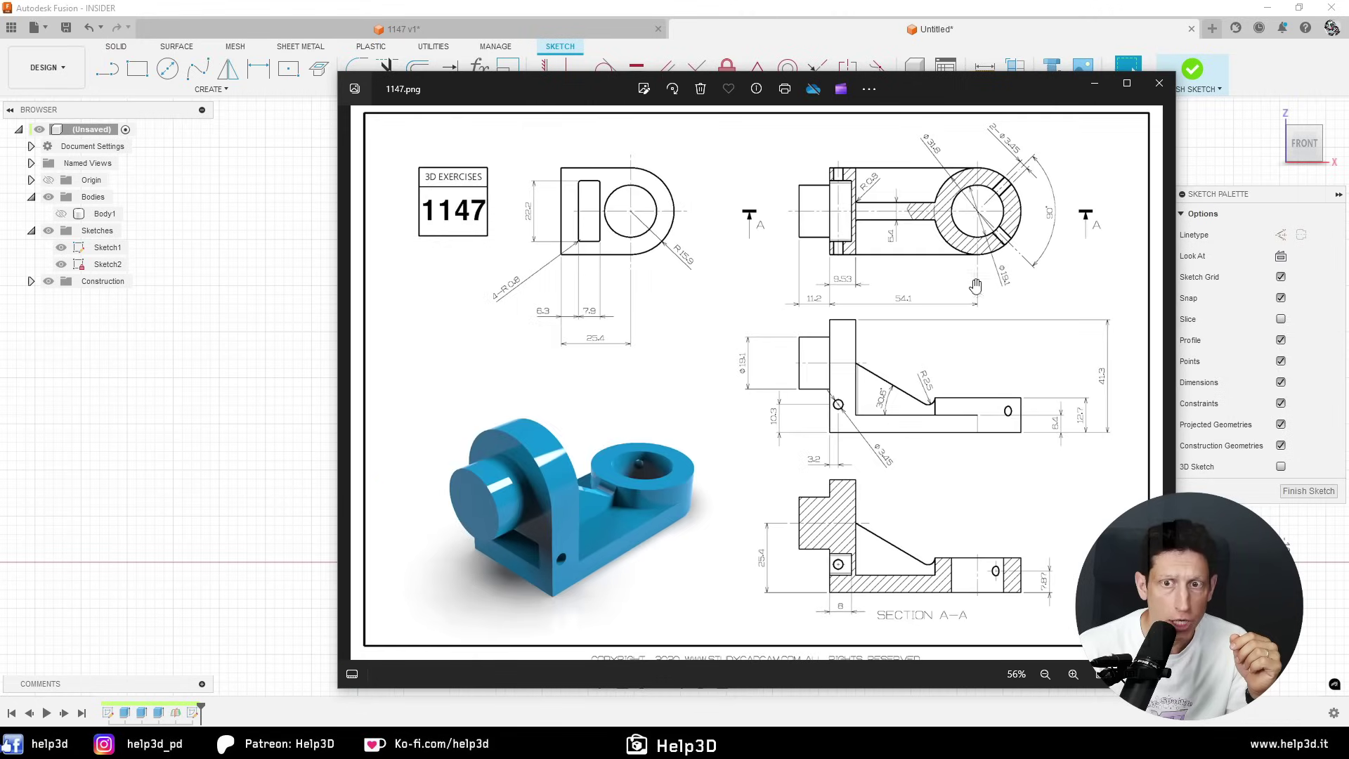
{"action": "scroll", "coordinate": [773, 562], "scroll_direction": "up", "scroll_amount": 5}
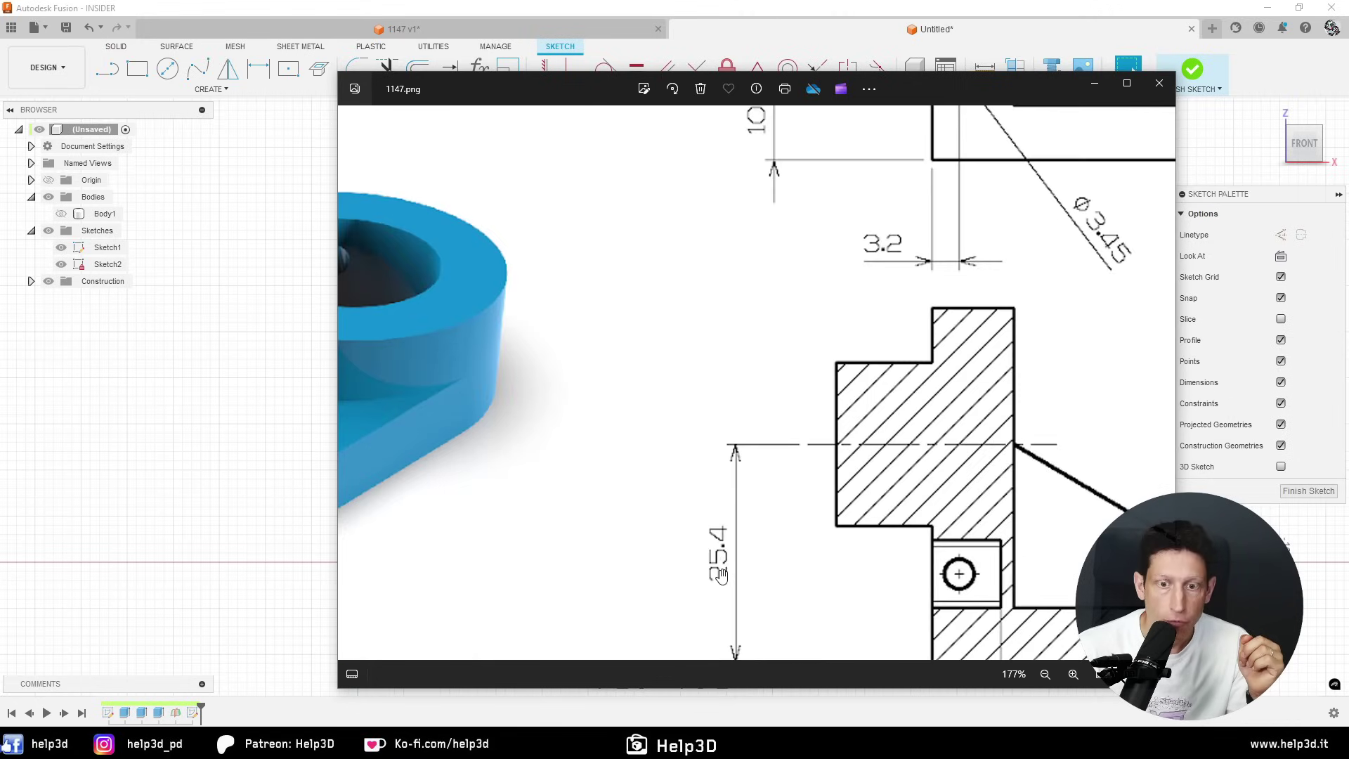
{"action": "scroll", "coordinate": [897, 476], "scroll_direction": "down", "scroll_amount": 3}
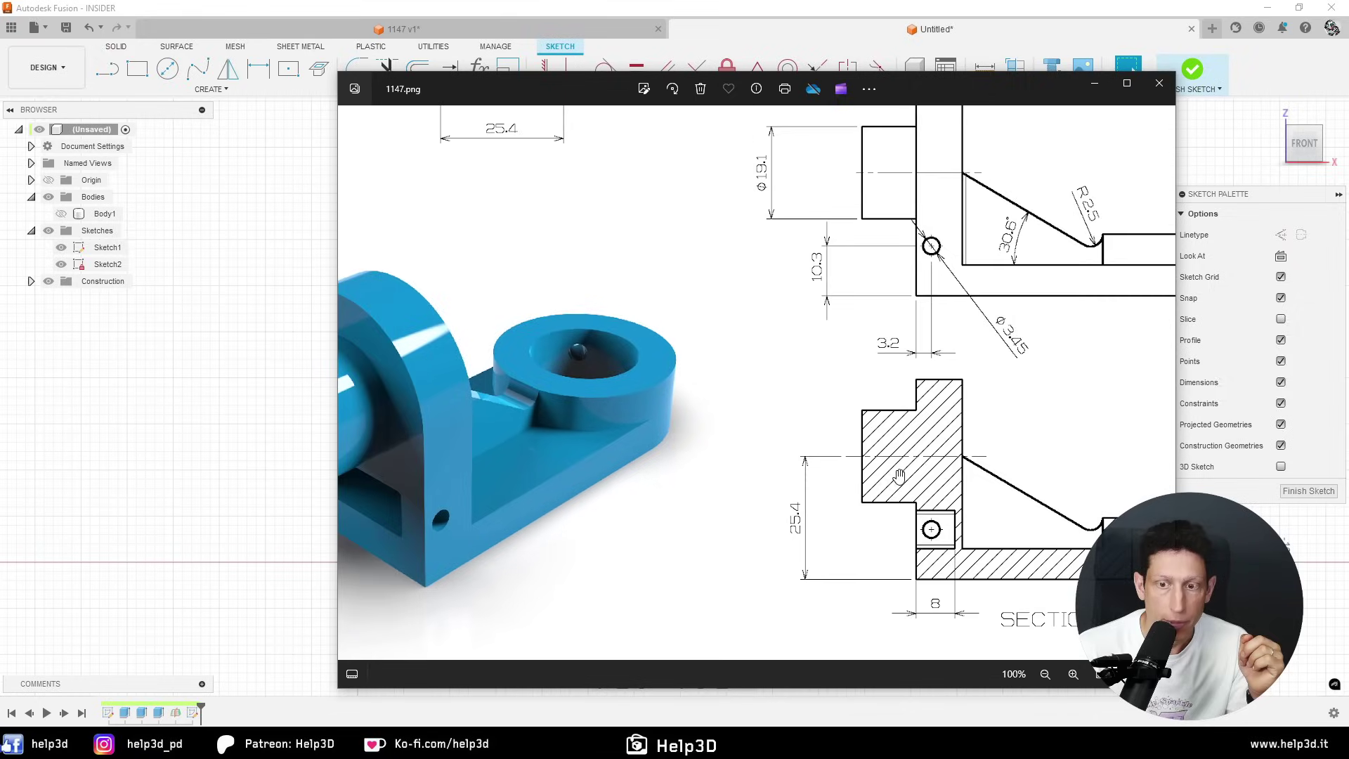
- Draw the slanted rib line from the upright's inner edge down toward the base
{"action": "left_click", "coordinate": [1199, 105]}
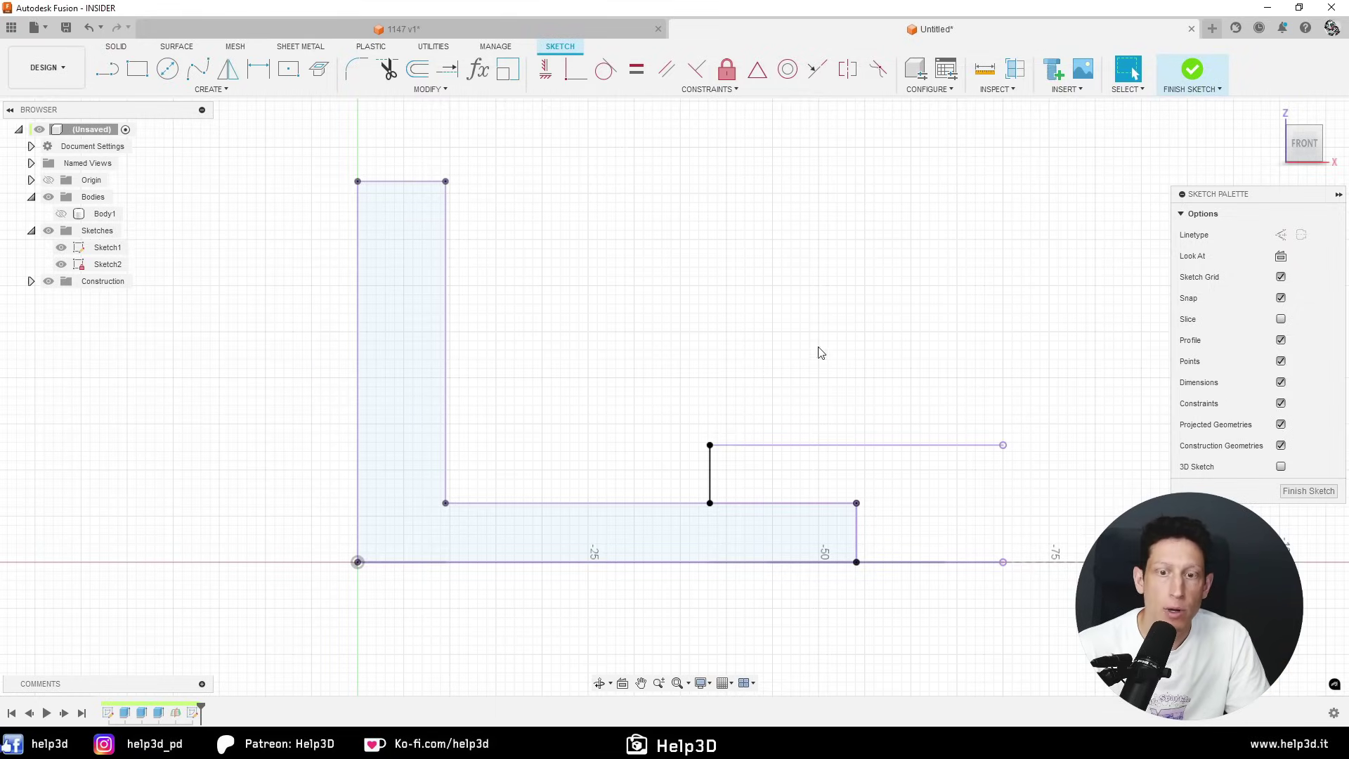
{"action": "key", "text": "l"}
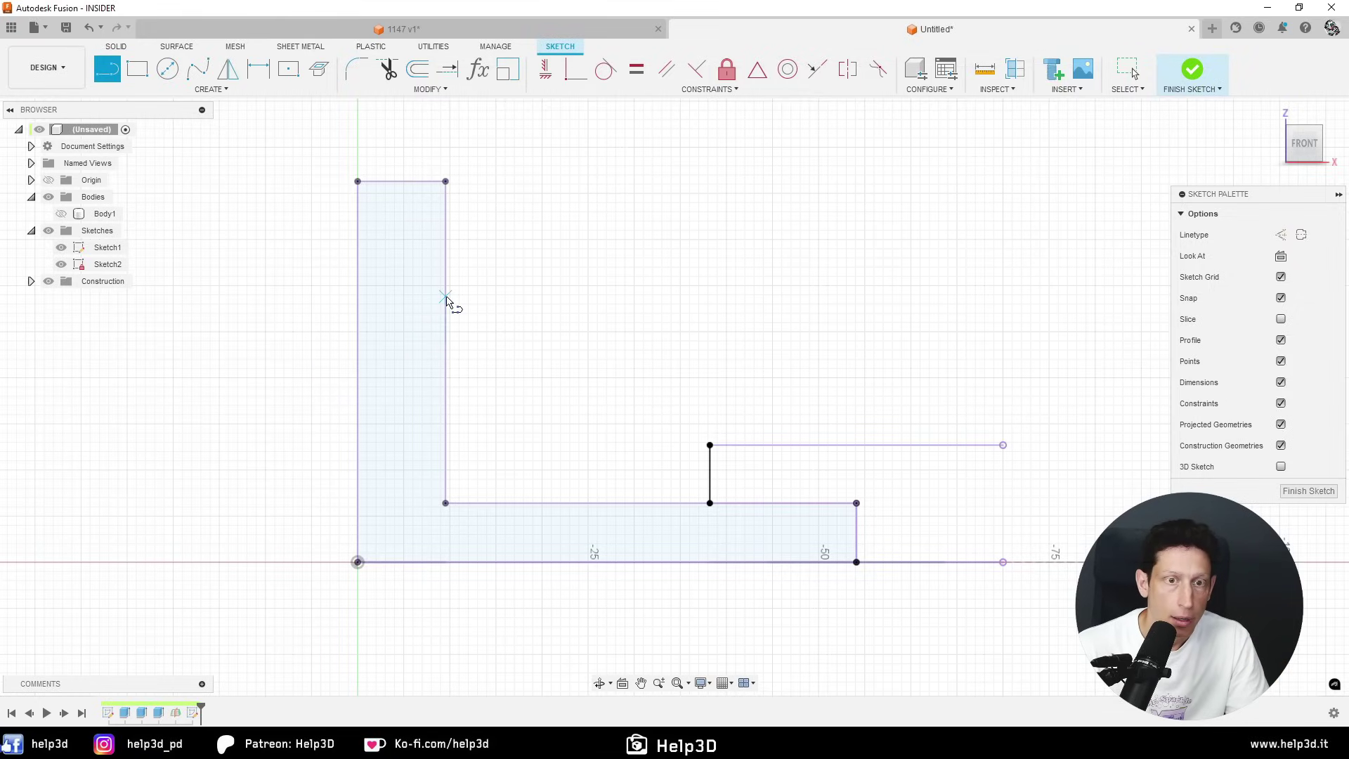
{"action": "left_click", "coordinate": [445, 246]}
{"action": "left_click", "coordinate": [673, 371]}
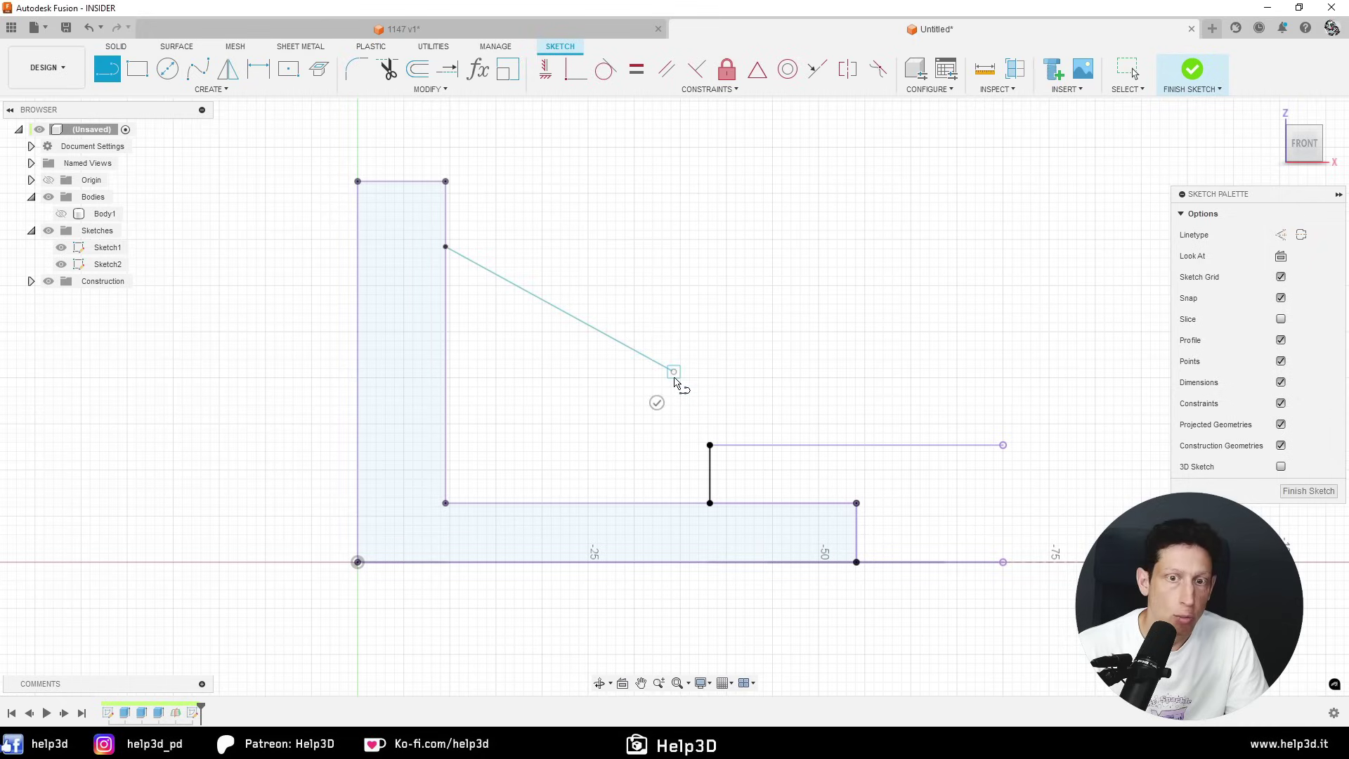
{"action": "key", "text": "Escape"}
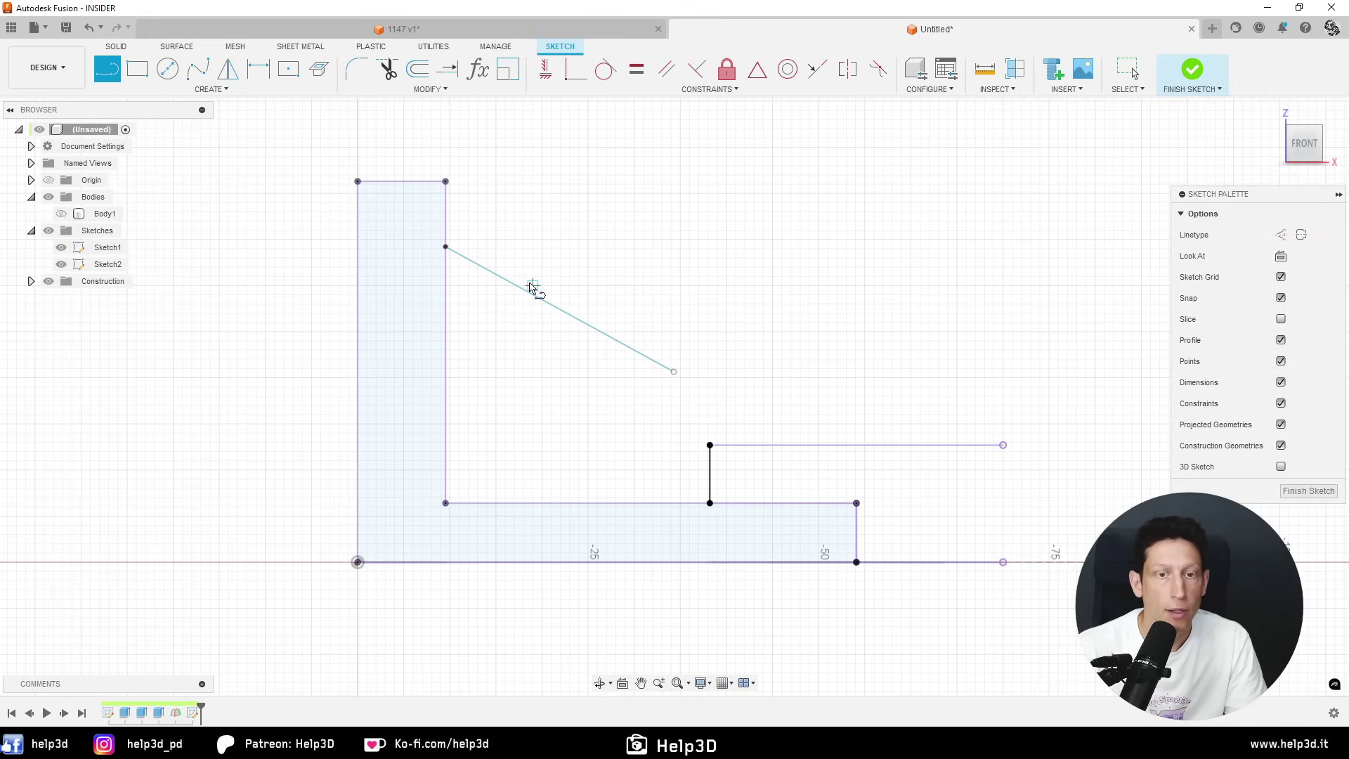
{"action": "key", "text": "Escape"}
- Dimension the rib line's start point 25.40 mm above the base's bottom line
{"action": "key", "text": "d"}
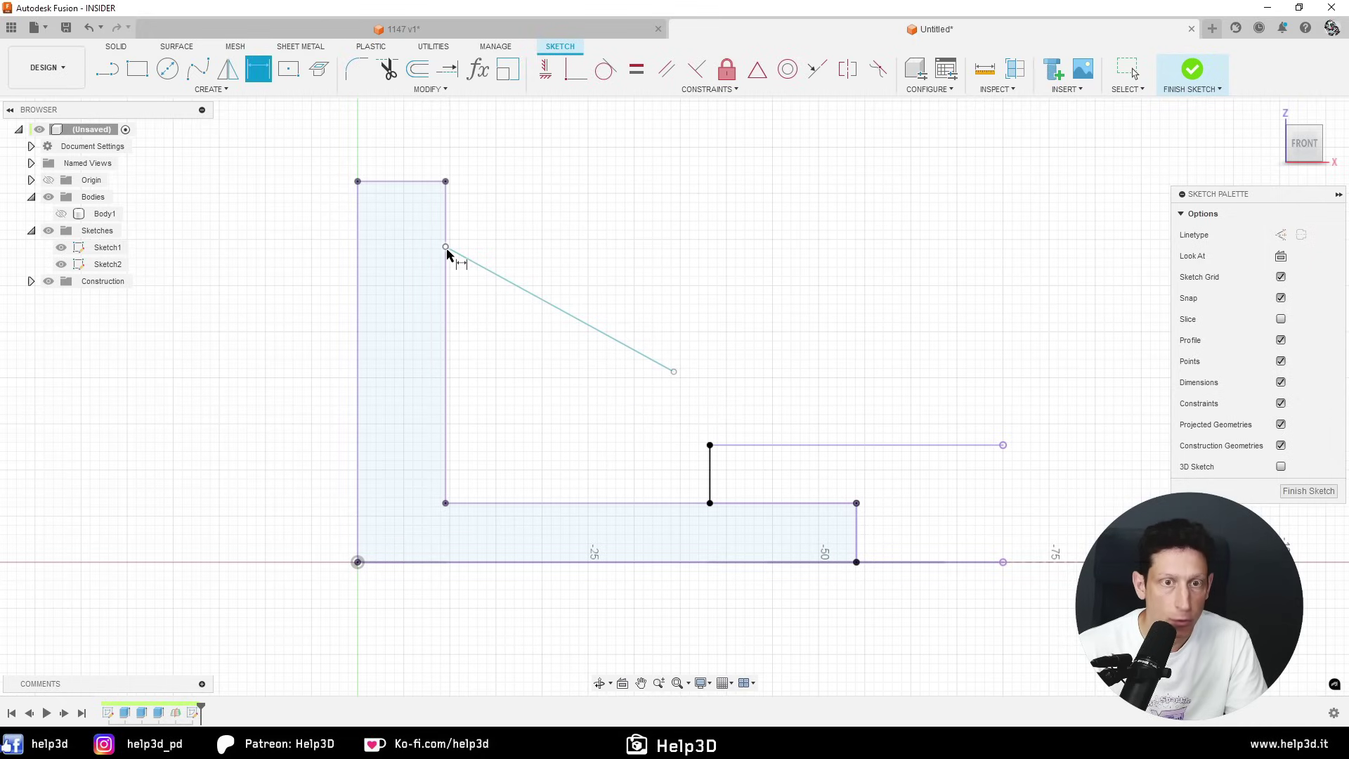
{"action": "left_click", "coordinate": [446, 248]}
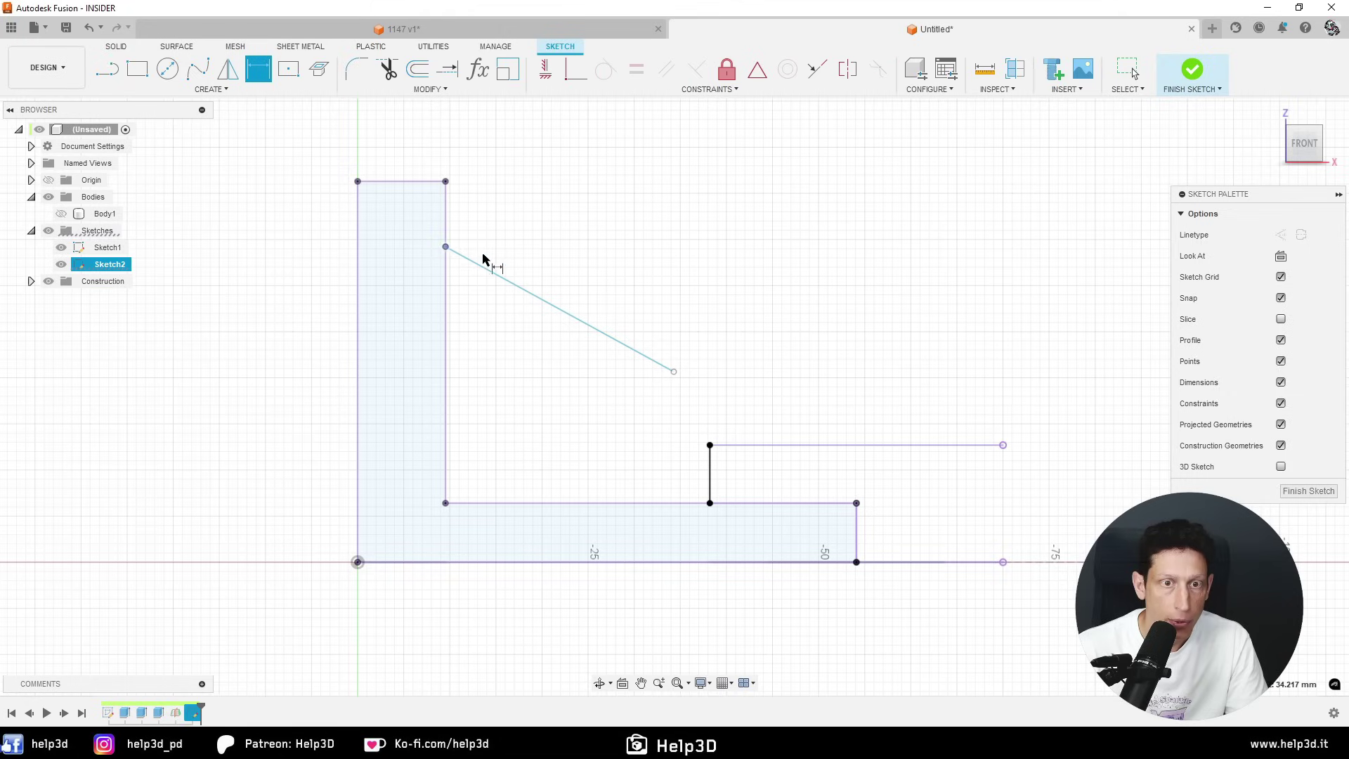
{"action": "left_click", "coordinate": [482, 568]}
{"action": "left_click", "coordinate": [267, 442]}
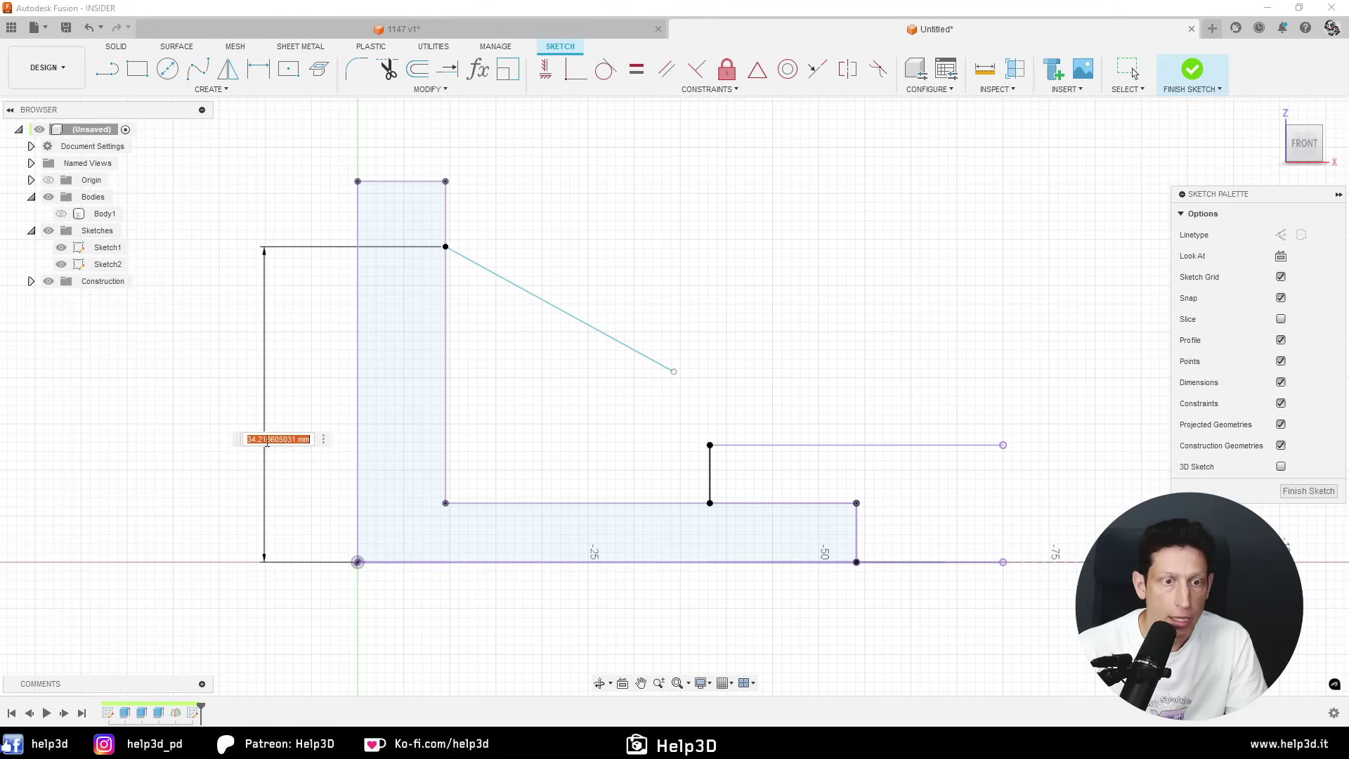
{"action": "type", "text": "25.4"}
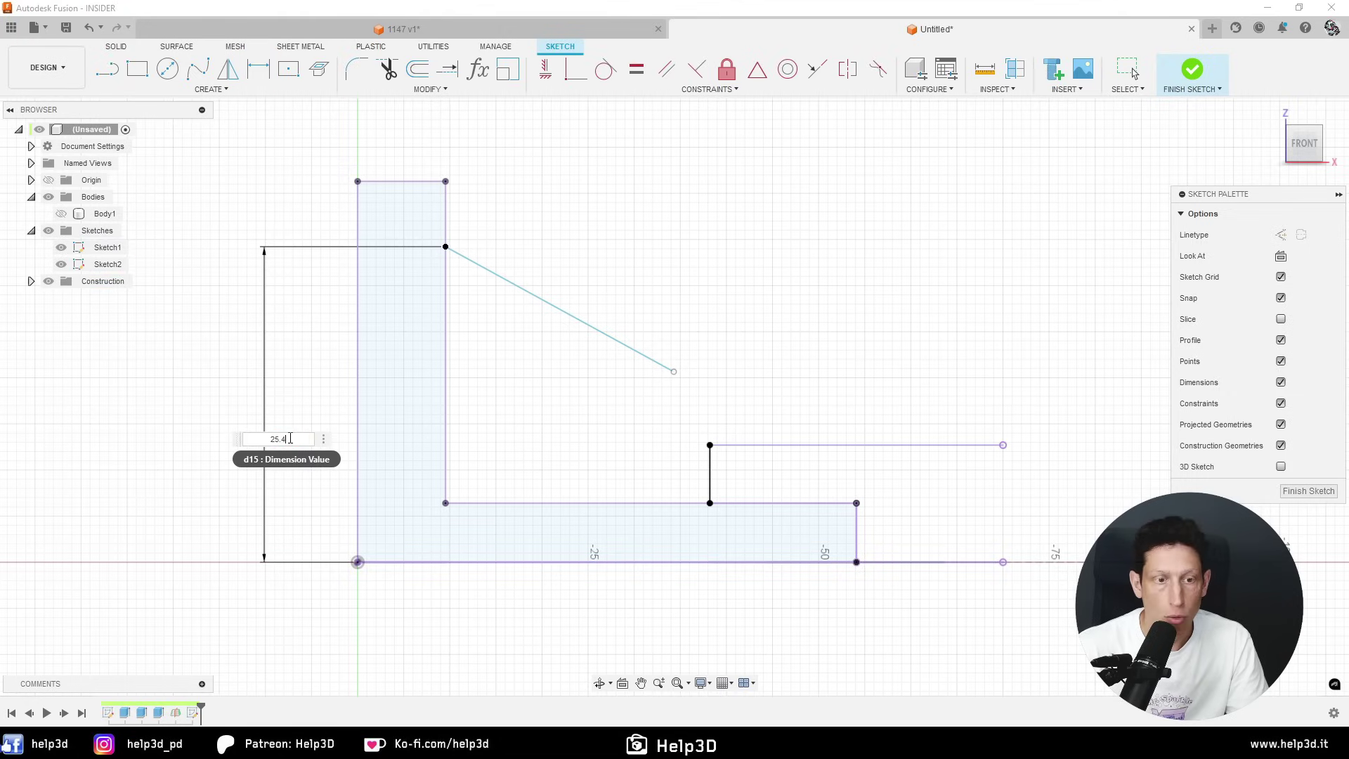
{"action": "key", "text": "Return"}
{"action": "key", "text": "Escape"}
{"action": "key", "text": "alt+Tab"}
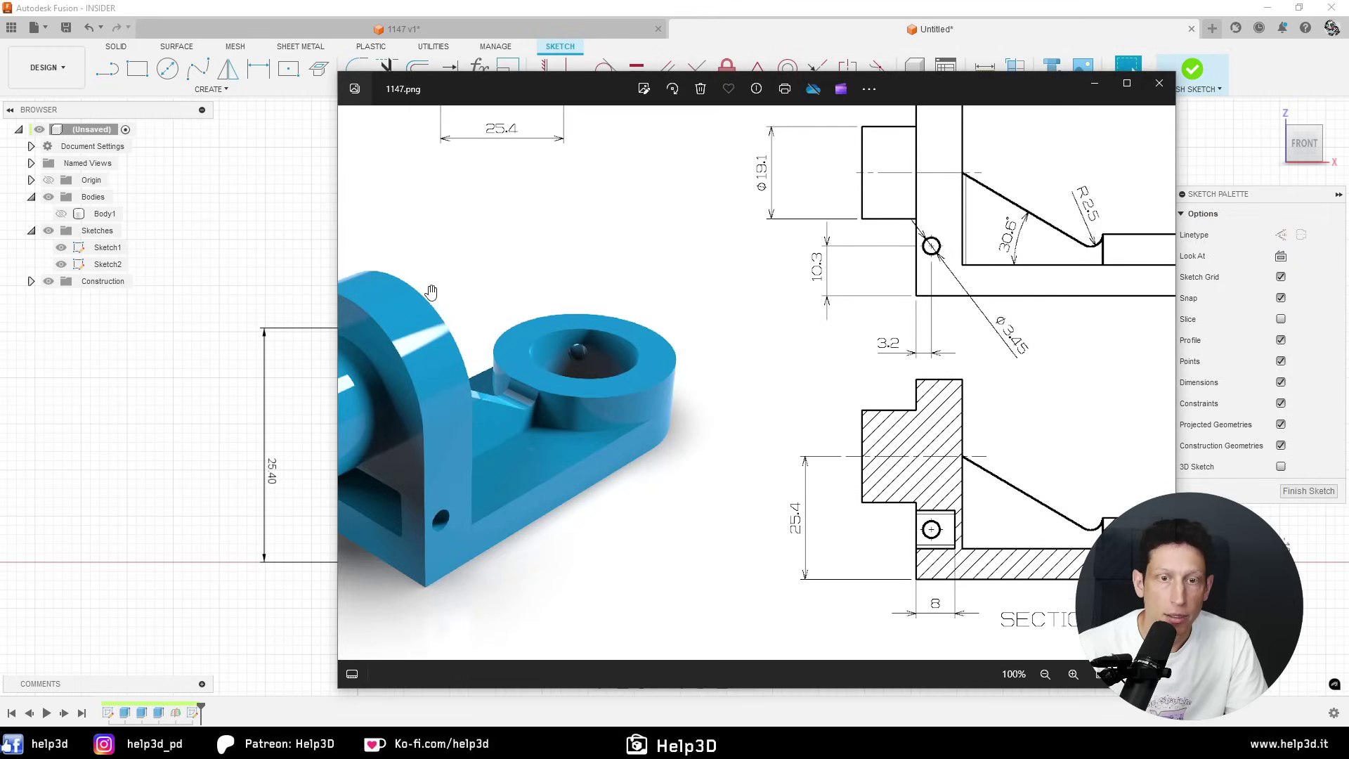
{"action": "key", "text": "alt+Tab"}
- Dimension the rib line at 30.6° to the base's top edge
{"action": "key", "text": "d"}
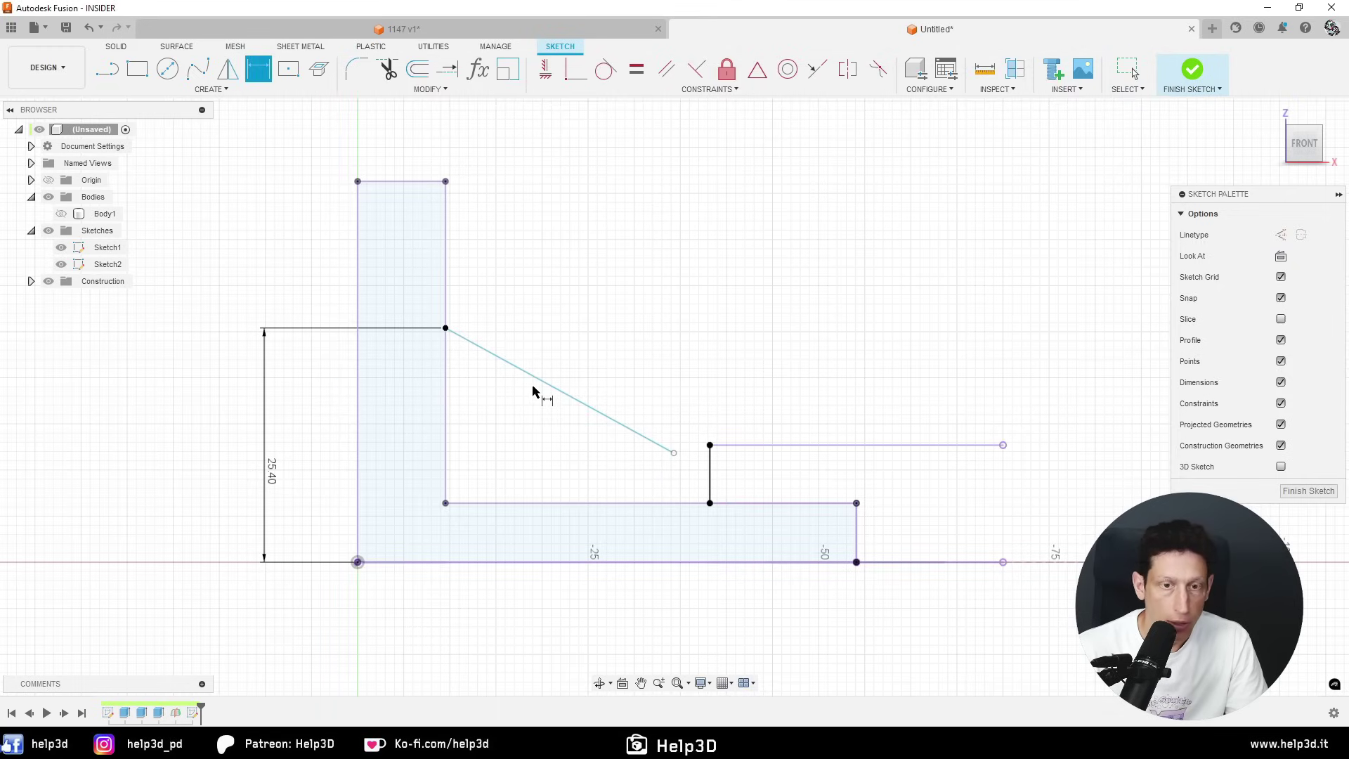
{"action": "left_click", "coordinate": [538, 387]}
{"action": "left_click", "coordinate": [559, 503]}
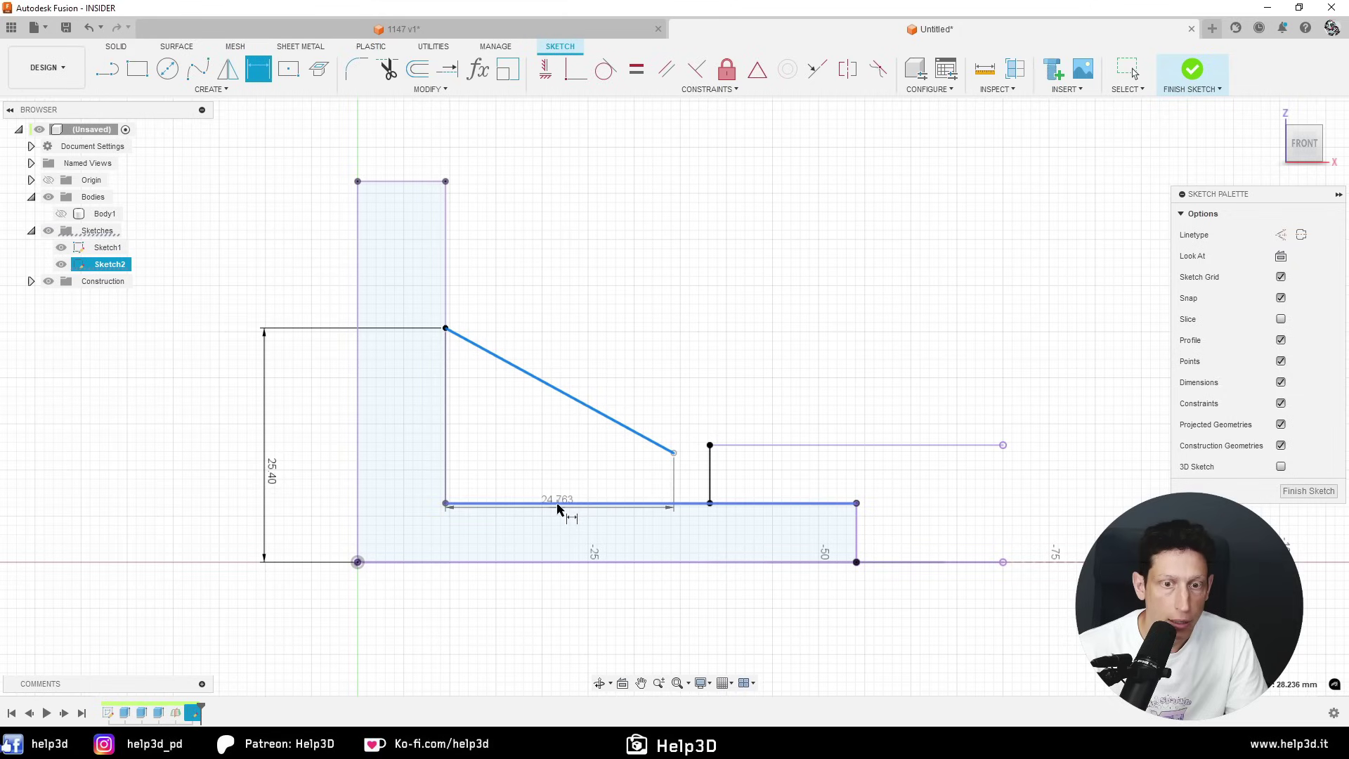
{"action": "left_click", "coordinate": [523, 422]}
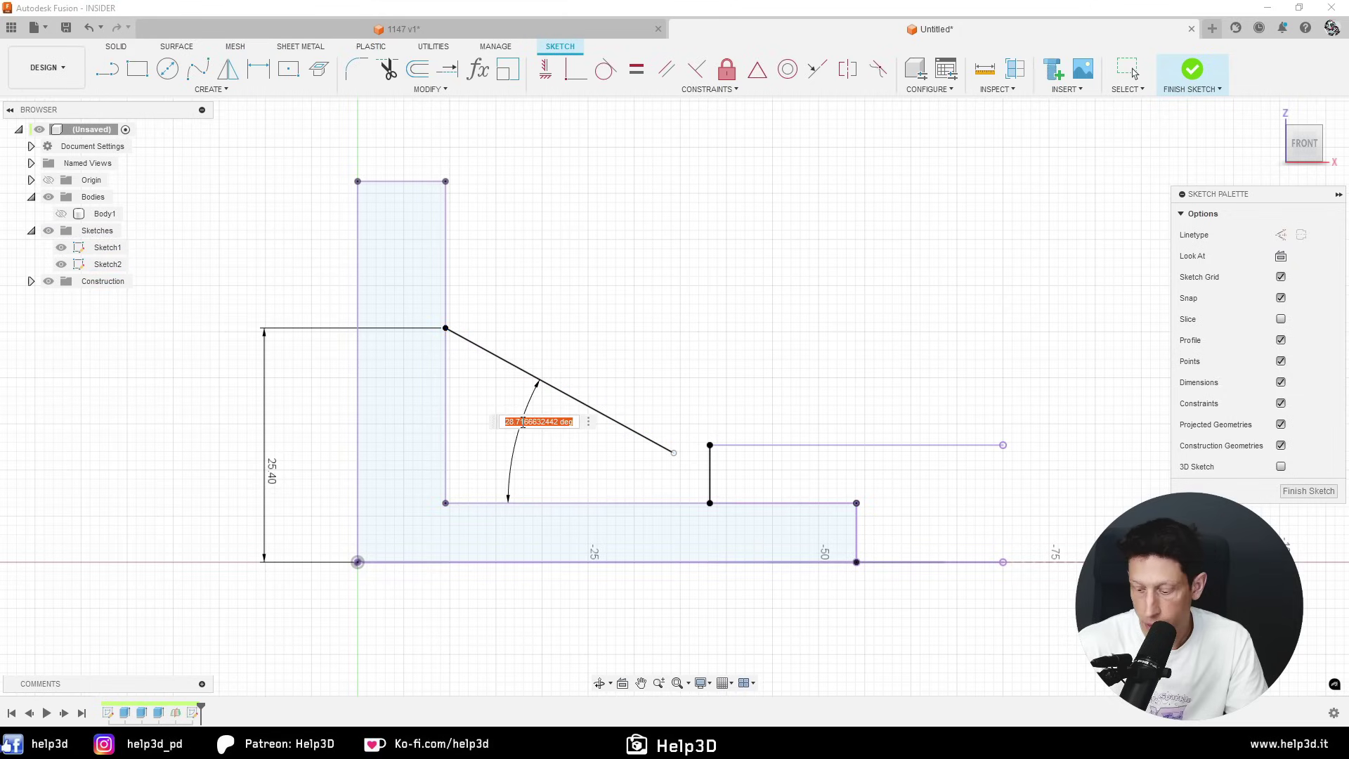
{"action": "key", "text": "Return"}
{"action": "key", "text": "Escape"}
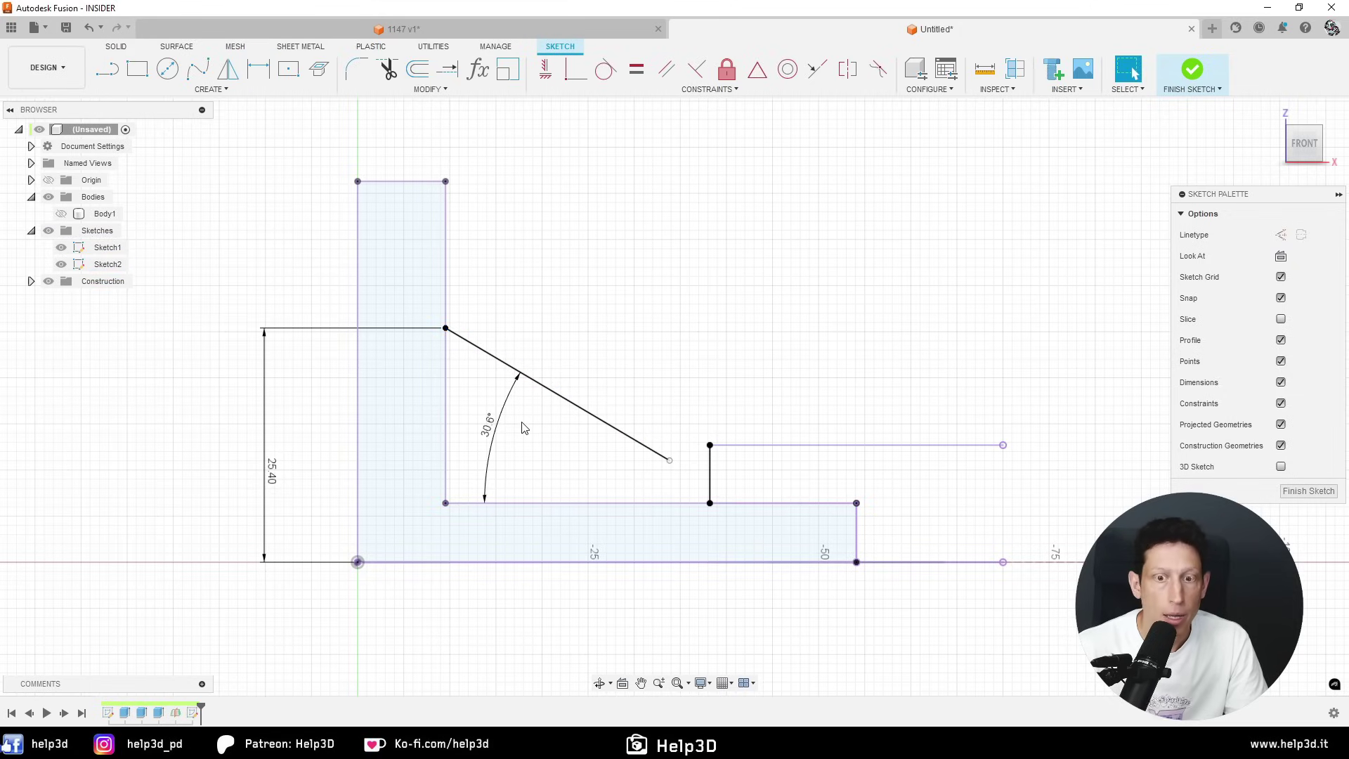
- Extend the slanted rib line to meet the vertical edge, closing the triangle
{"action": "scroll", "coordinate": [648, 419], "scroll_direction": "up", "scroll_amount": 2}
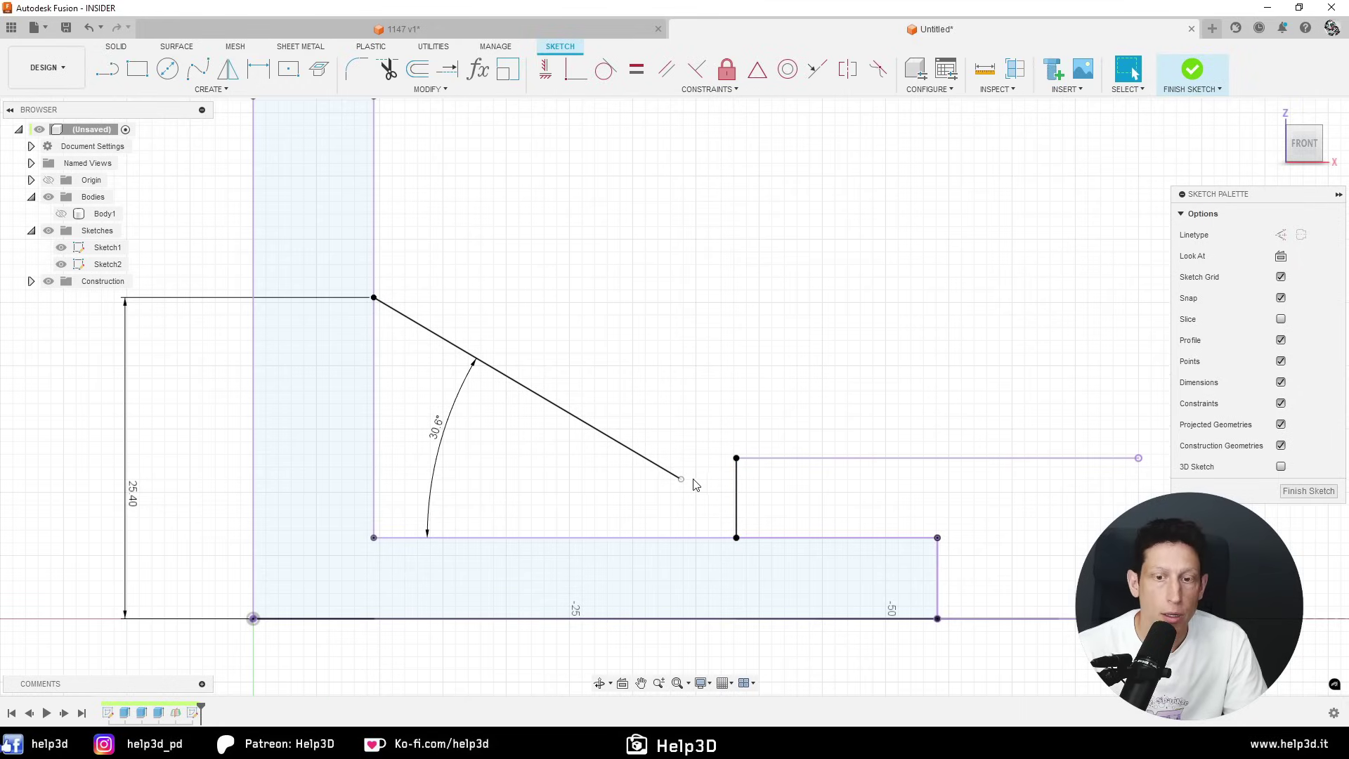
{"action": "left_click_drag", "start_coordinate": [656, 477], "coordinate": [740, 517]}
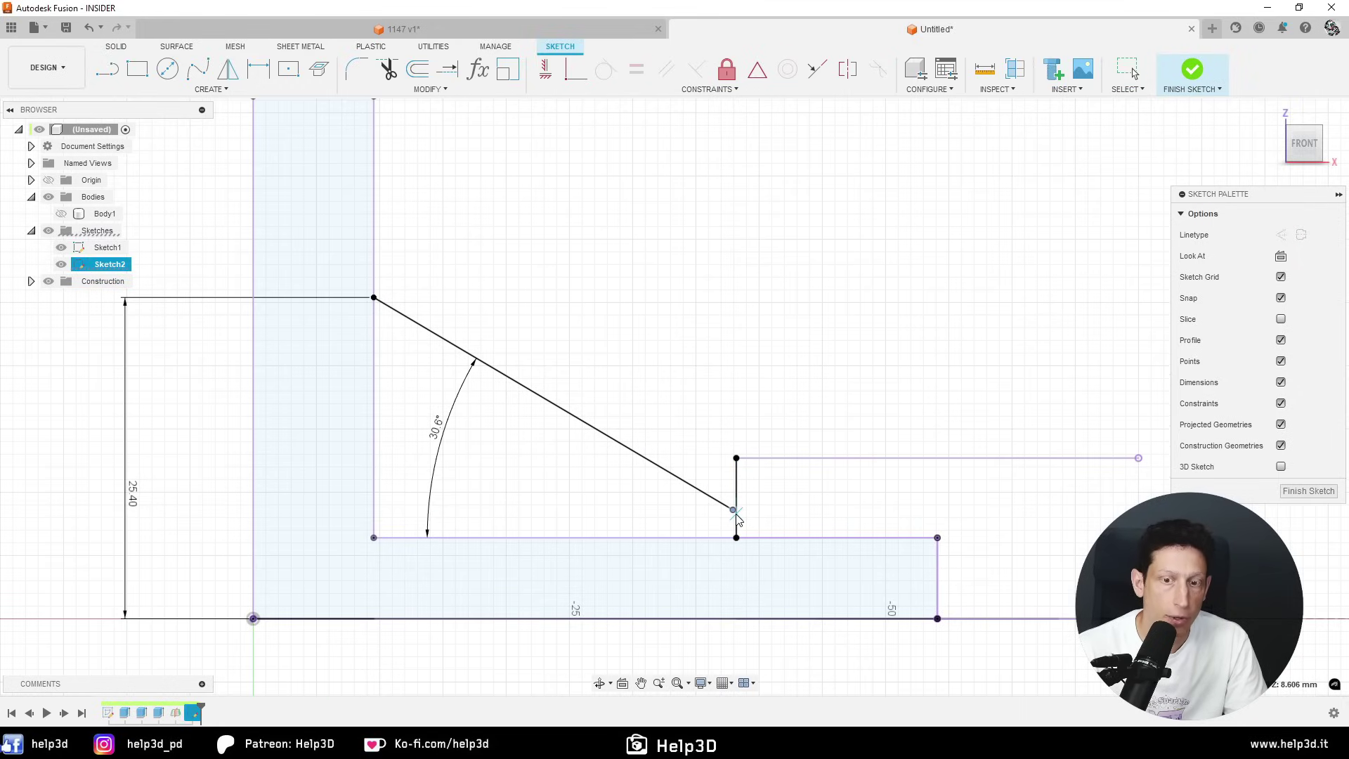
{"action": "key", "text": "Escape"}
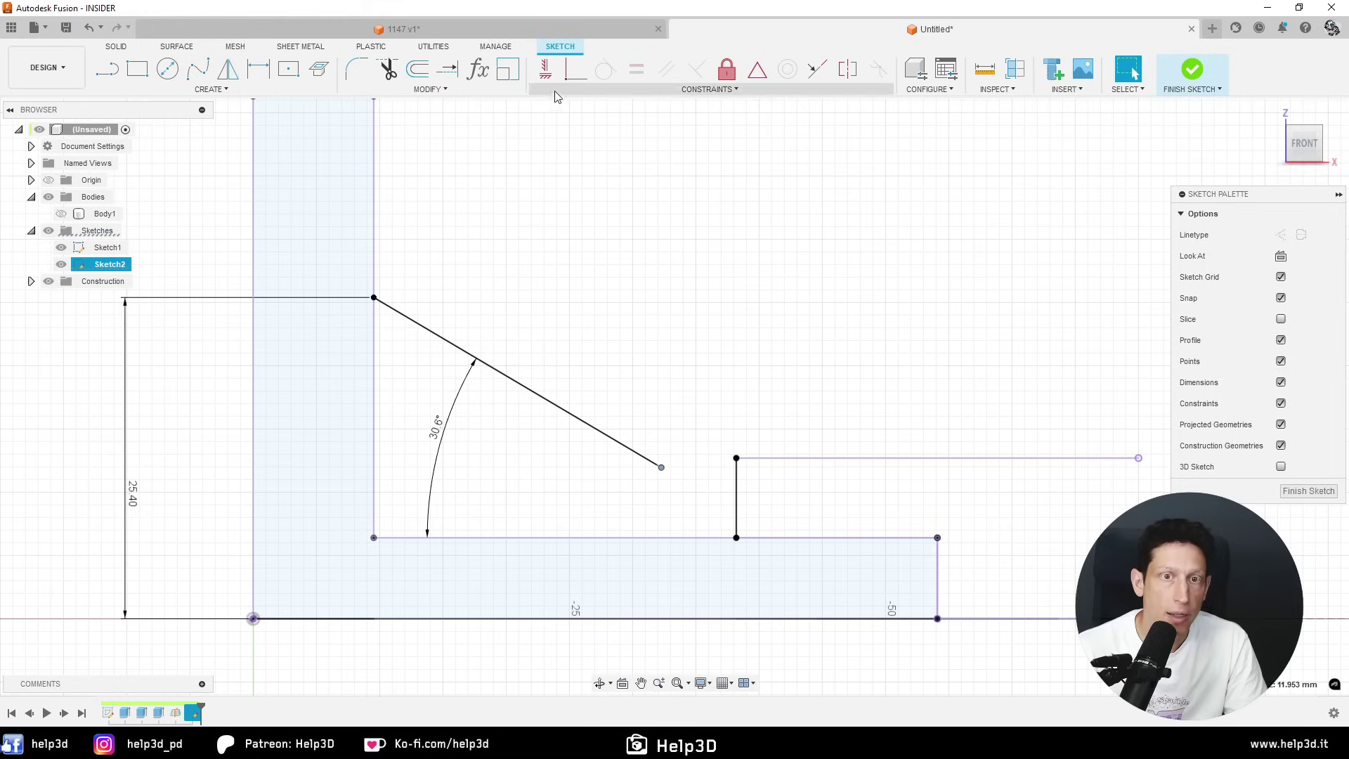
{"action": "left_click", "coordinate": [450, 70]}
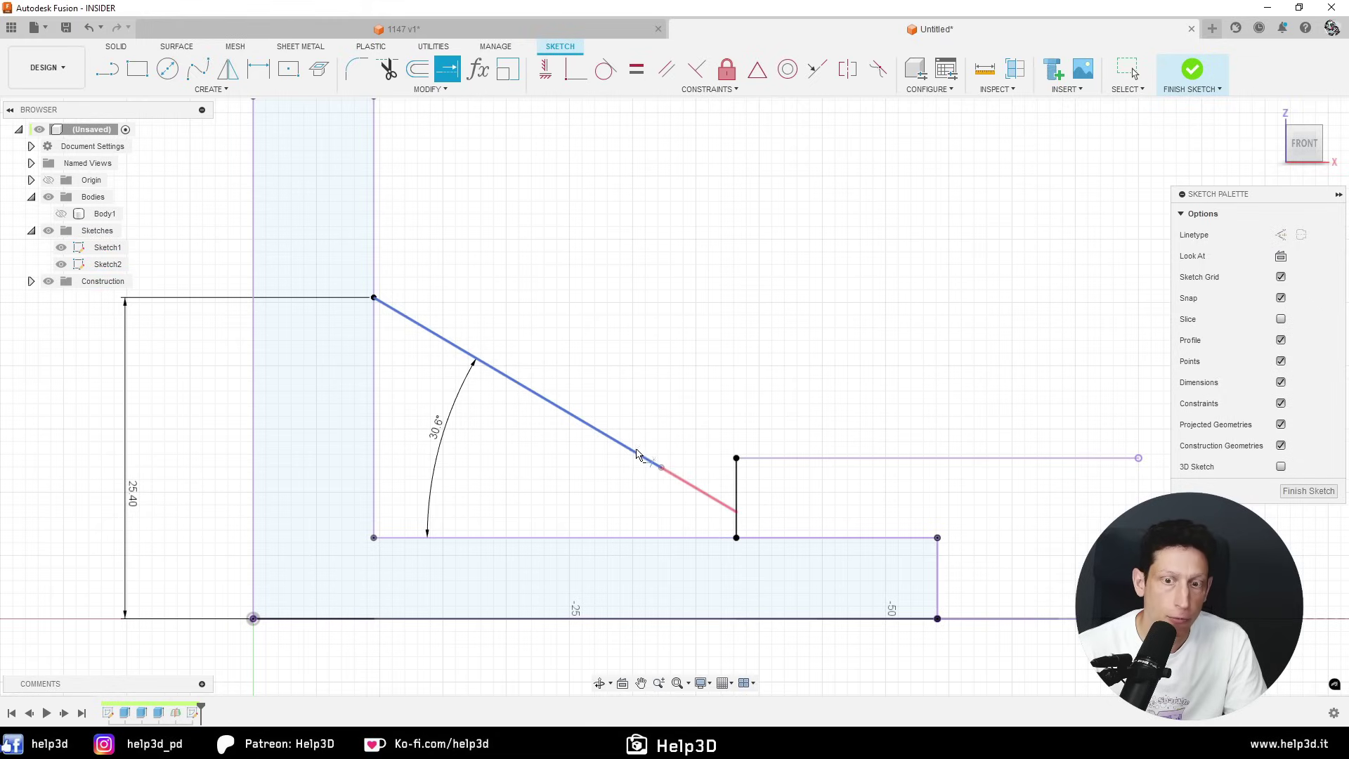
{"action": "left_click", "coordinate": [631, 457]}
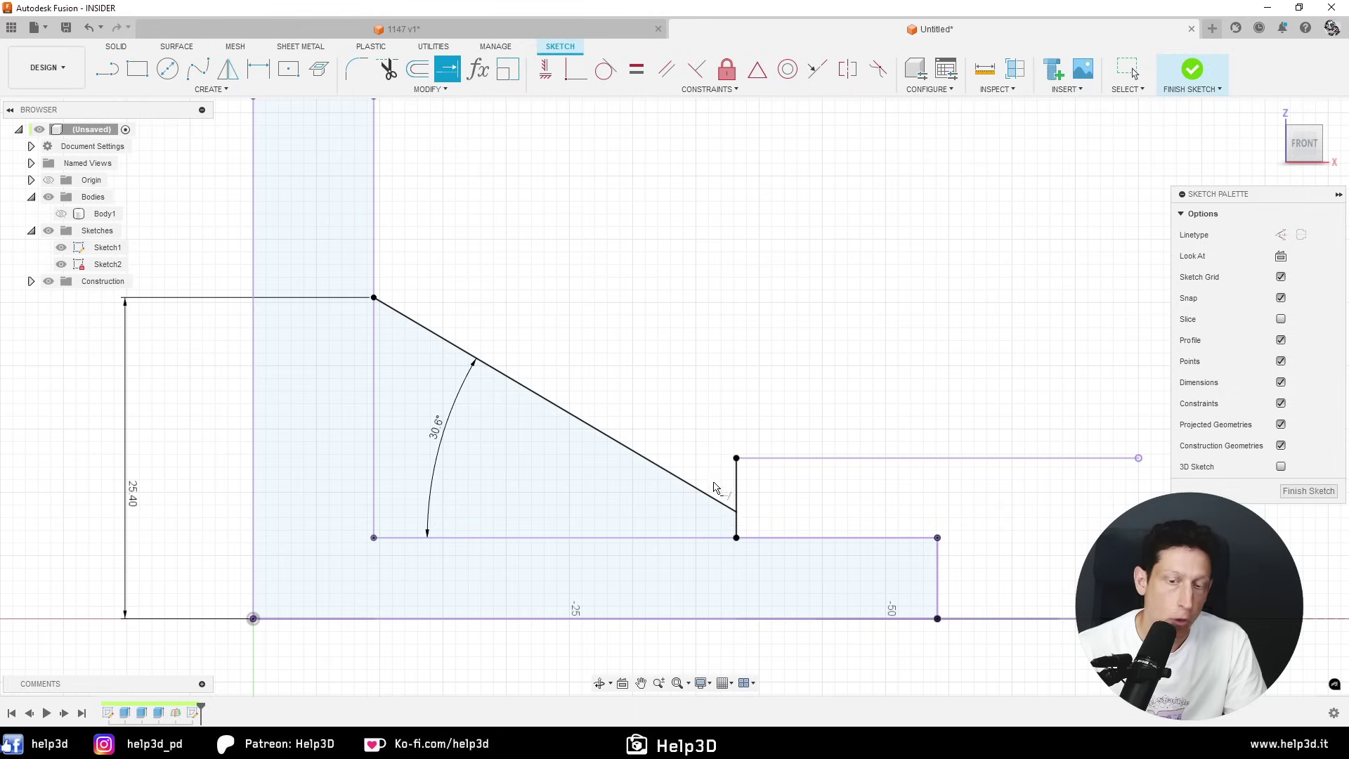
{"action": "key", "text": "Escape"}
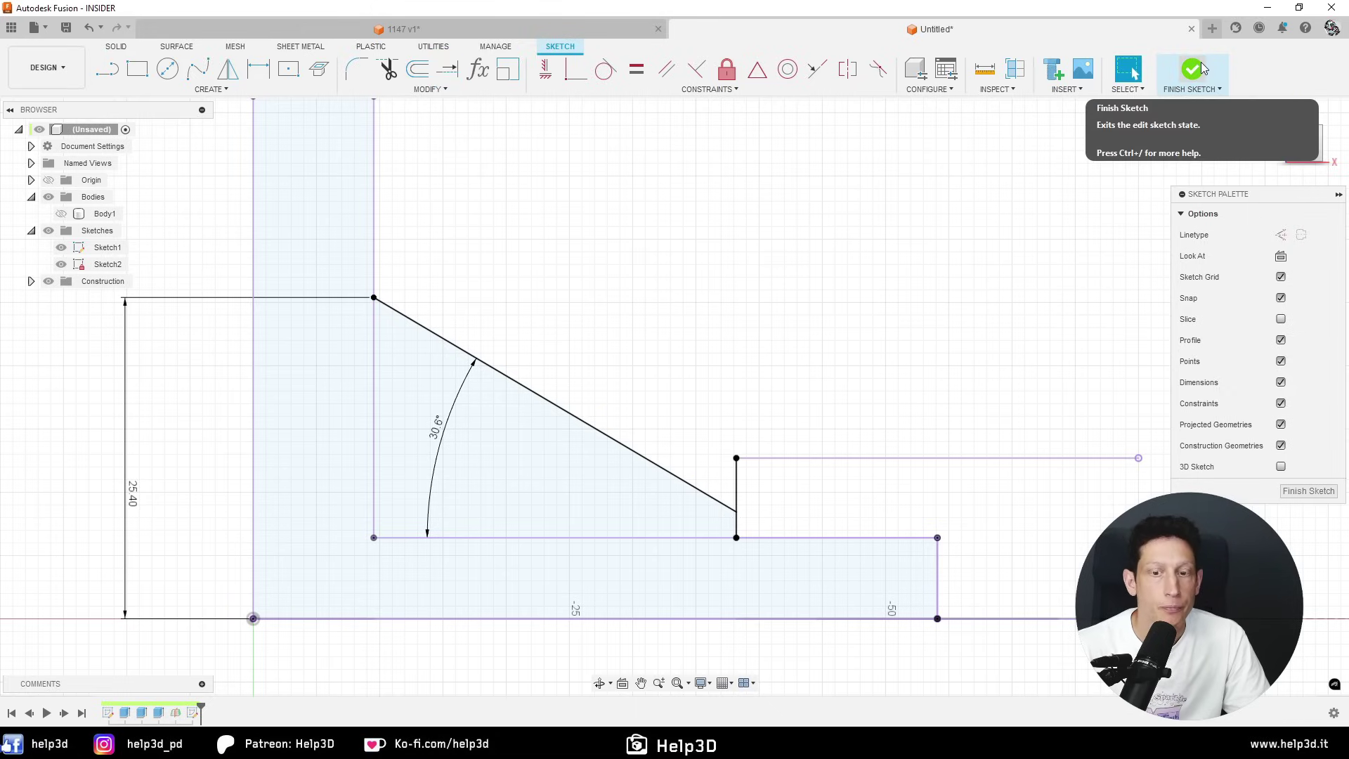
{"action": "scroll", "coordinate": [666, 384], "scroll_direction": "down", "scroll_amount": 2}
{"action": "scroll", "coordinate": [667, 384], "scroll_direction": "down", "scroll_amount": 1}
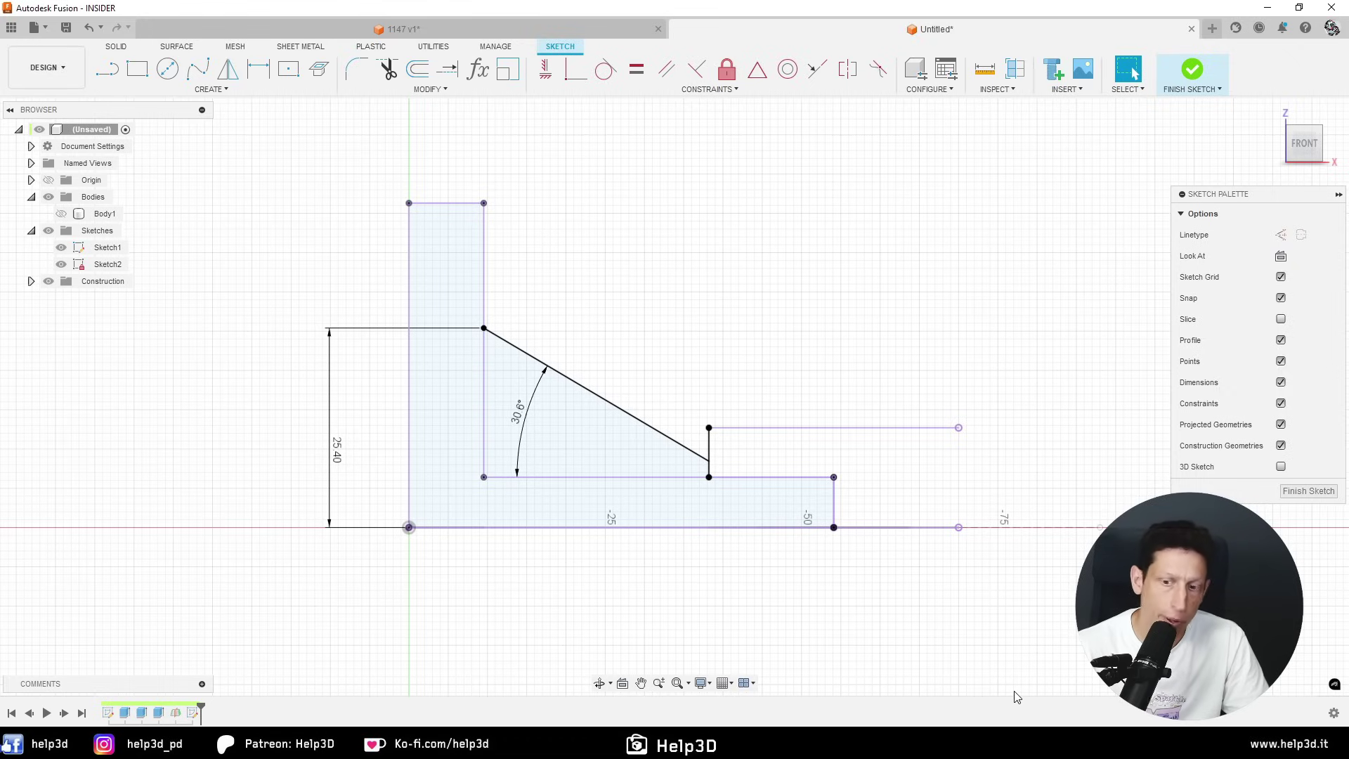
{"action": "key", "text": "alt+Tab"}
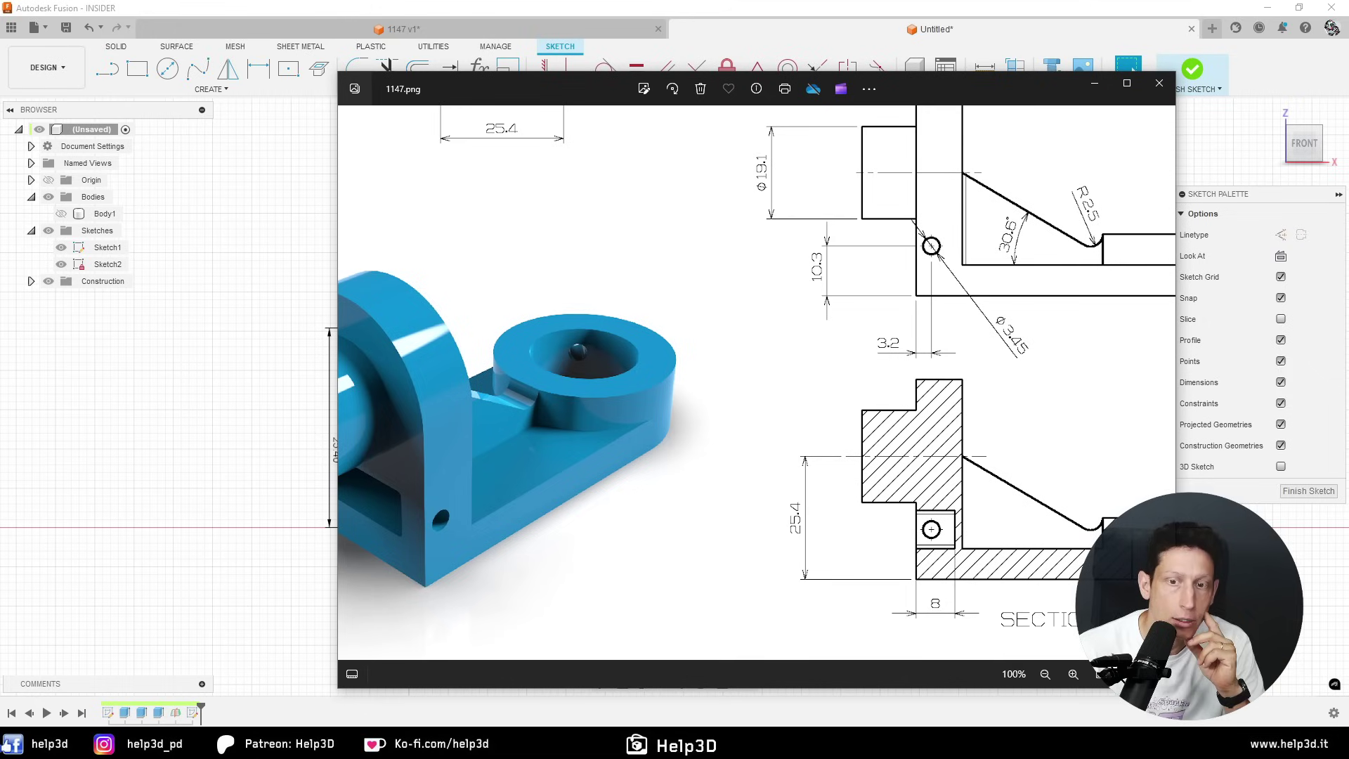
{"action": "scroll", "coordinate": [842, 411], "scroll_direction": "down", "scroll_amount": 3}
{"action": "scroll", "coordinate": [843, 411], "scroll_direction": "up", "scroll_amount": 3}
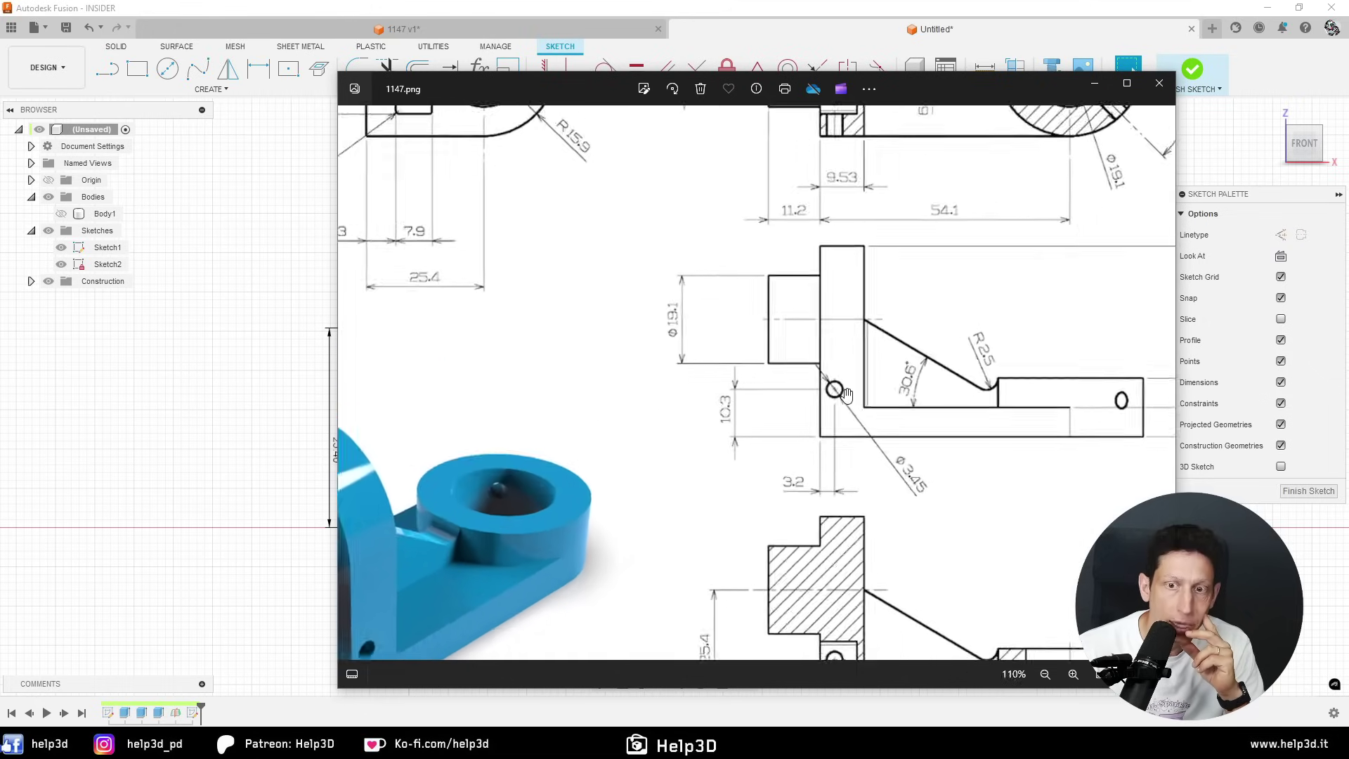
{"action": "scroll", "coordinate": [773, 462], "scroll_direction": "down", "scroll_amount": 2}
{"action": "scroll", "coordinate": [773, 463], "scroll_direction": "down", "scroll_amount": 2}
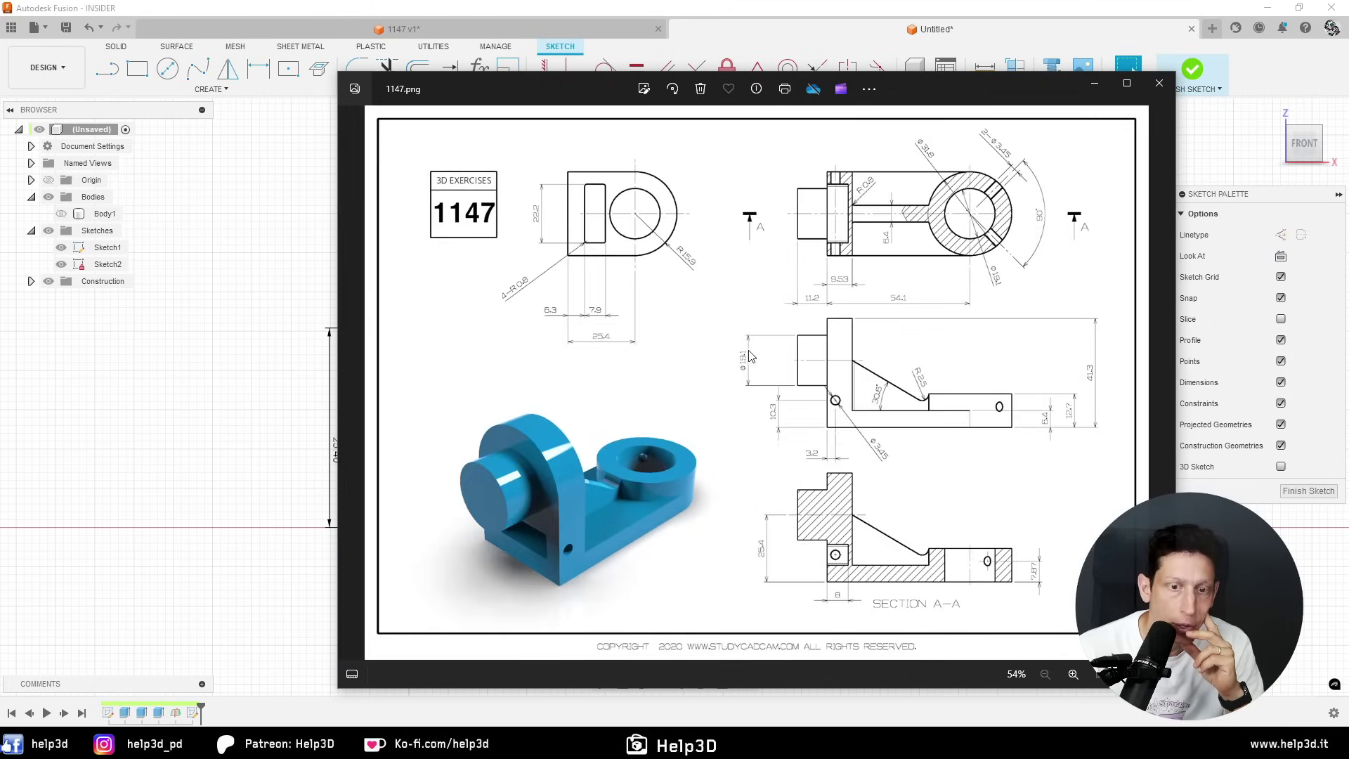
{"action": "scroll", "coordinate": [549, 575], "scroll_direction": "up", "scroll_amount": 2}
{"action": "scroll", "coordinate": [550, 575], "scroll_direction": "up", "scroll_amount": 2}
{"action": "scroll", "coordinate": [550, 574], "scroll_direction": "up", "scroll_amount": 1}
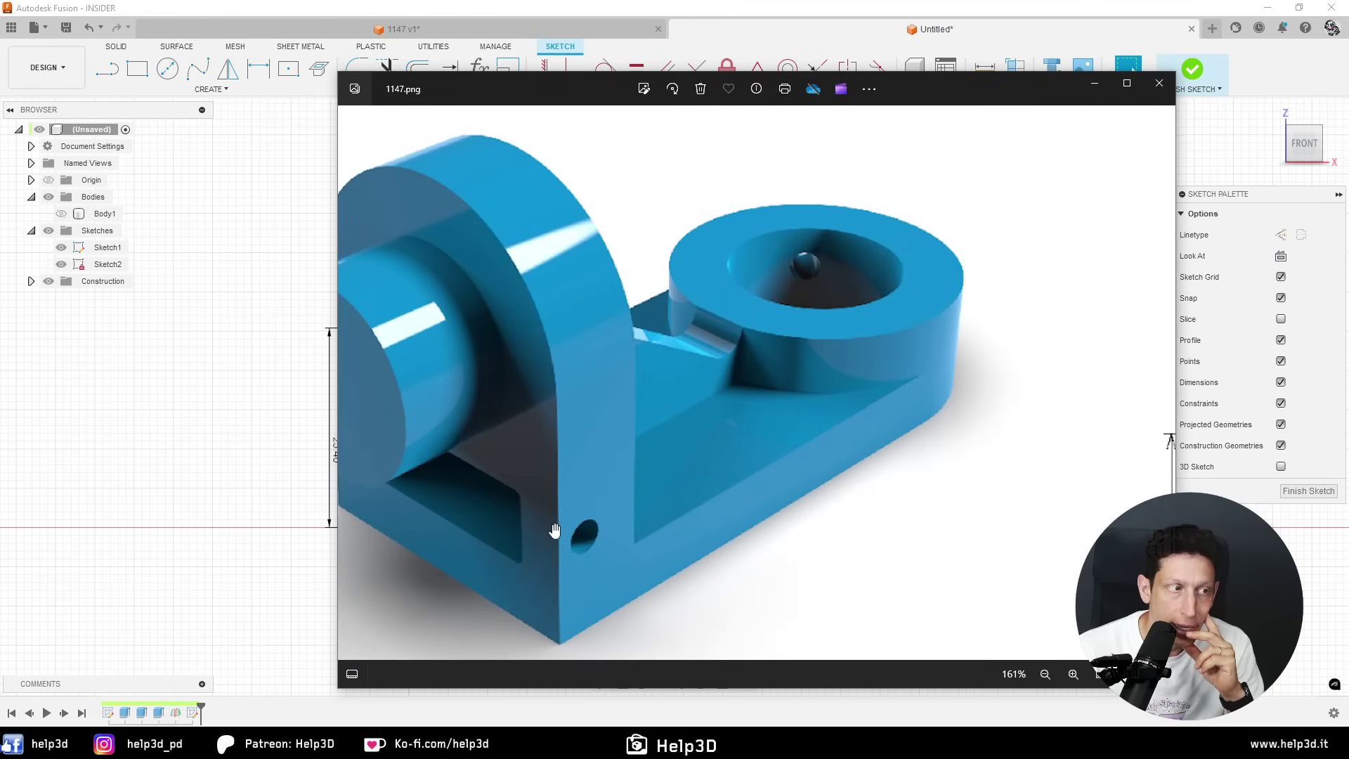
{"action": "scroll", "coordinate": [871, 373], "scroll_direction": "down", "scroll_amount": 2}
{"action": "scroll", "coordinate": [871, 372], "scroll_direction": "down", "scroll_amount": 2}
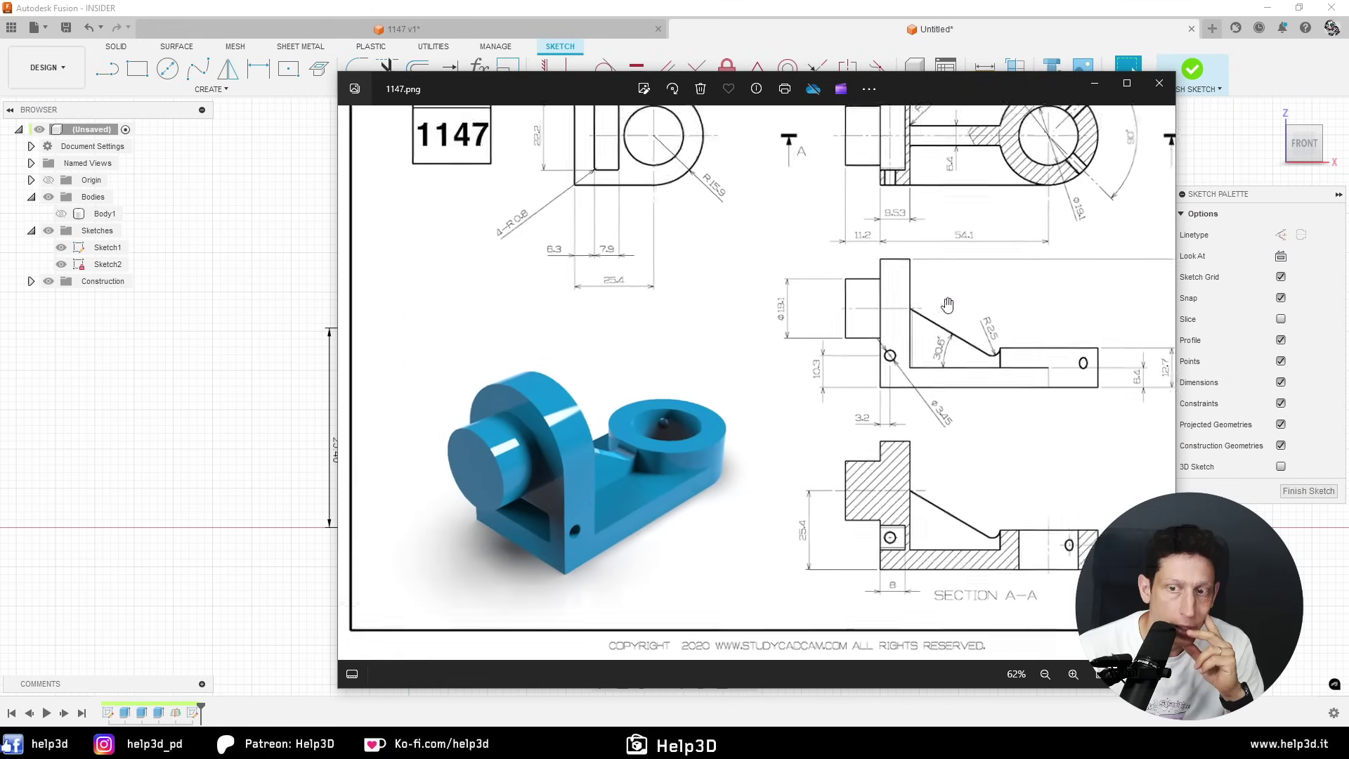
{"action": "scroll", "coordinate": [871, 373], "scroll_direction": "down", "scroll_amount": 1}
{"action": "scroll", "coordinate": [871, 427], "scroll_direction": "up", "scroll_amount": 1}
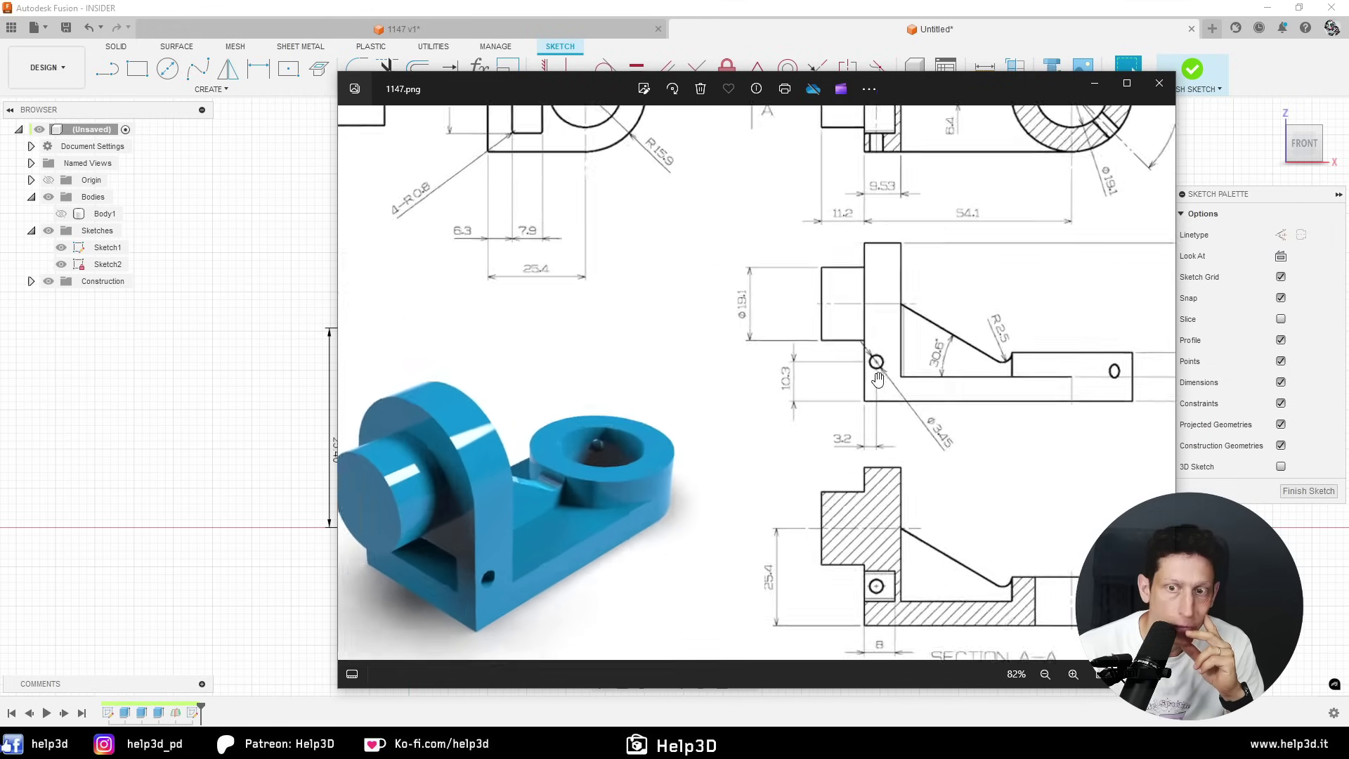
{"action": "scroll", "coordinate": [871, 427], "scroll_direction": "up", "scroll_amount": 1}
{"action": "scroll", "coordinate": [872, 427], "scroll_direction": "up", "scroll_amount": 2}
{"action": "scroll", "coordinate": [864, 421], "scroll_direction": "up", "scroll_amount": 1}
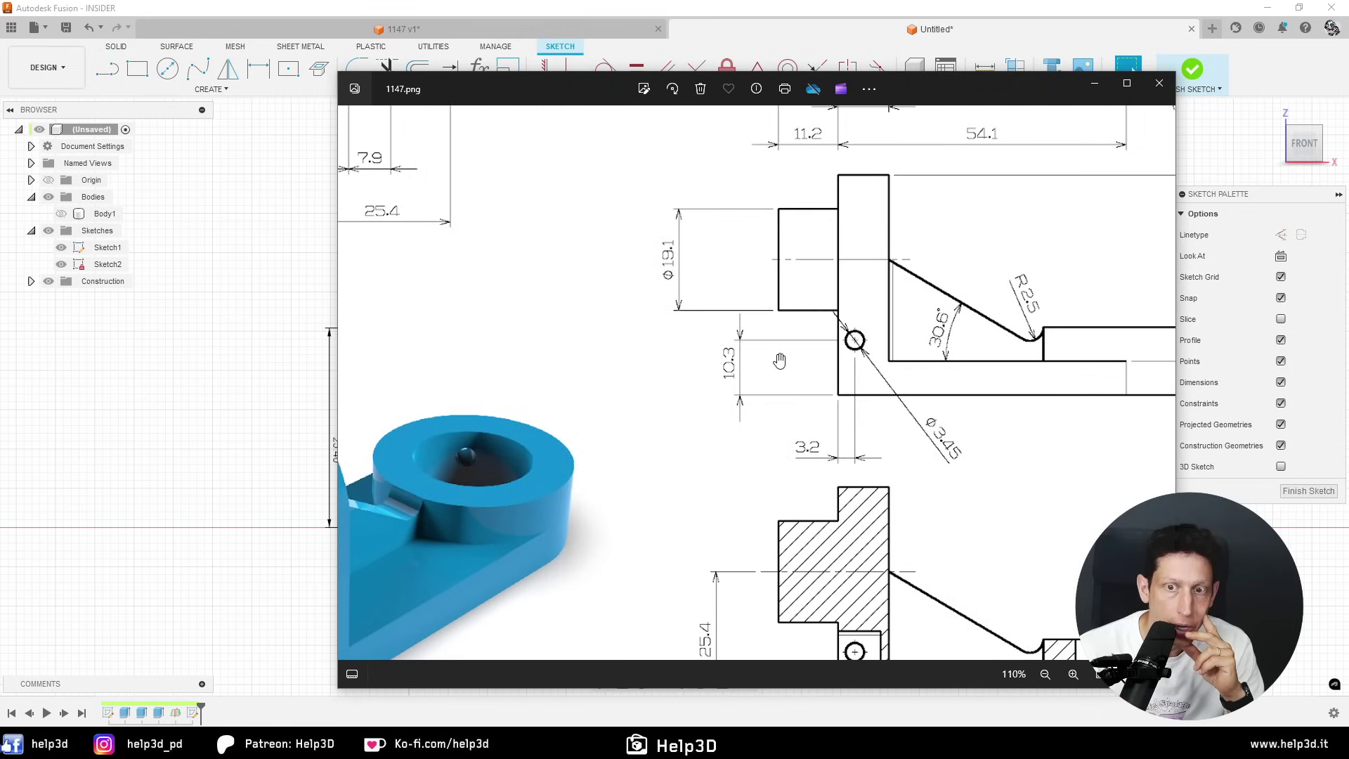
- Draw a Ø3.45 hole circle inside the upright
{"action": "left_click", "coordinate": [330, 362]}
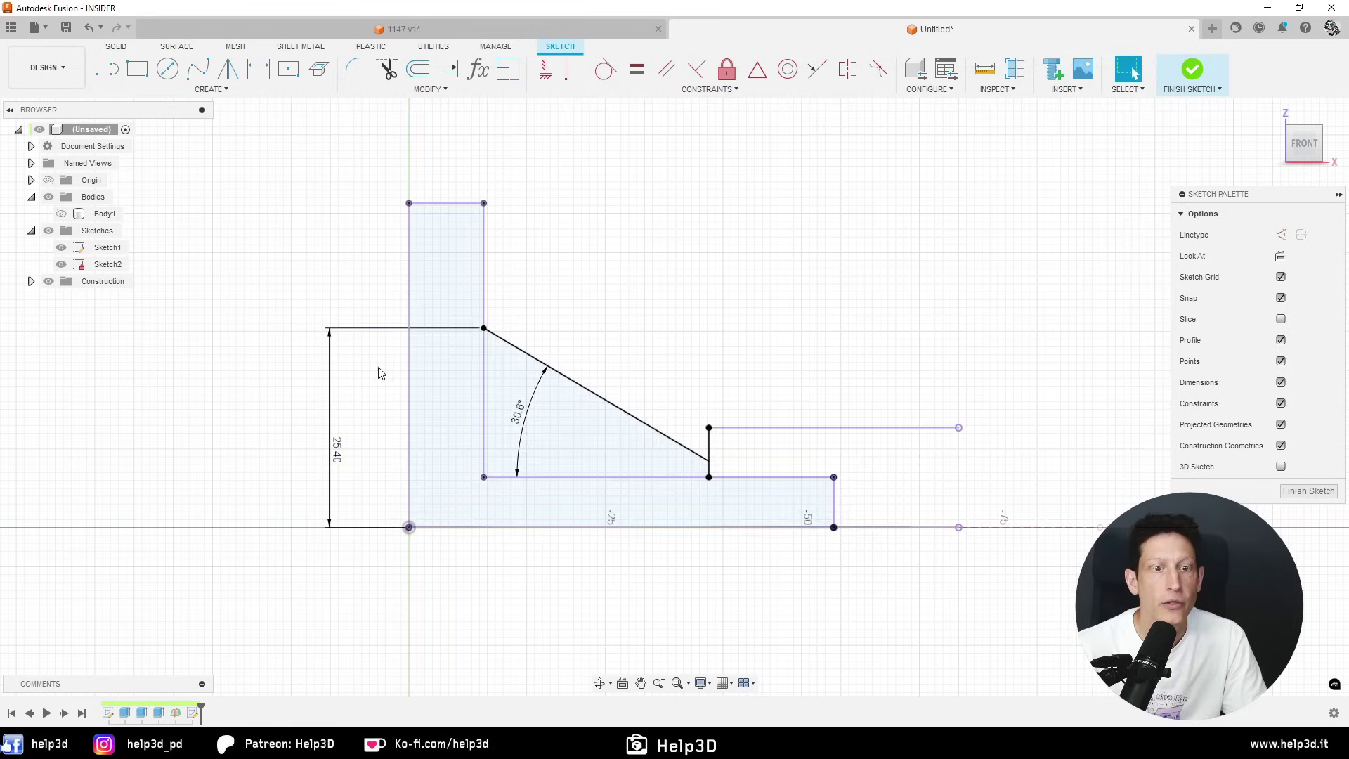
{"action": "scroll", "coordinate": [431, 425], "scroll_direction": "up", "scroll_amount": 2}
{"action": "key", "text": "c"}
{"action": "left_click", "coordinate": [433, 449]}
{"action": "type", "text": "3.45"}
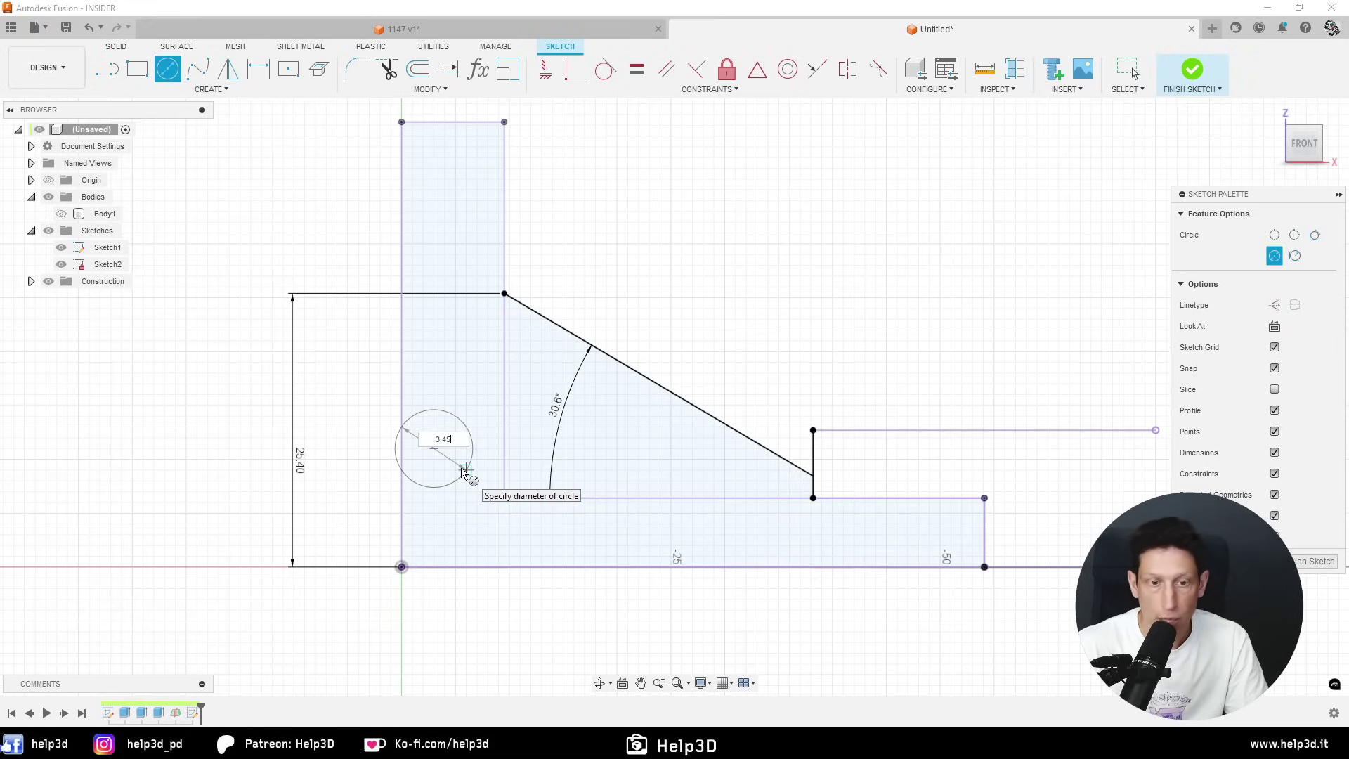
{"action": "key", "text": "Return"}
{"action": "key", "text": "Escape"}
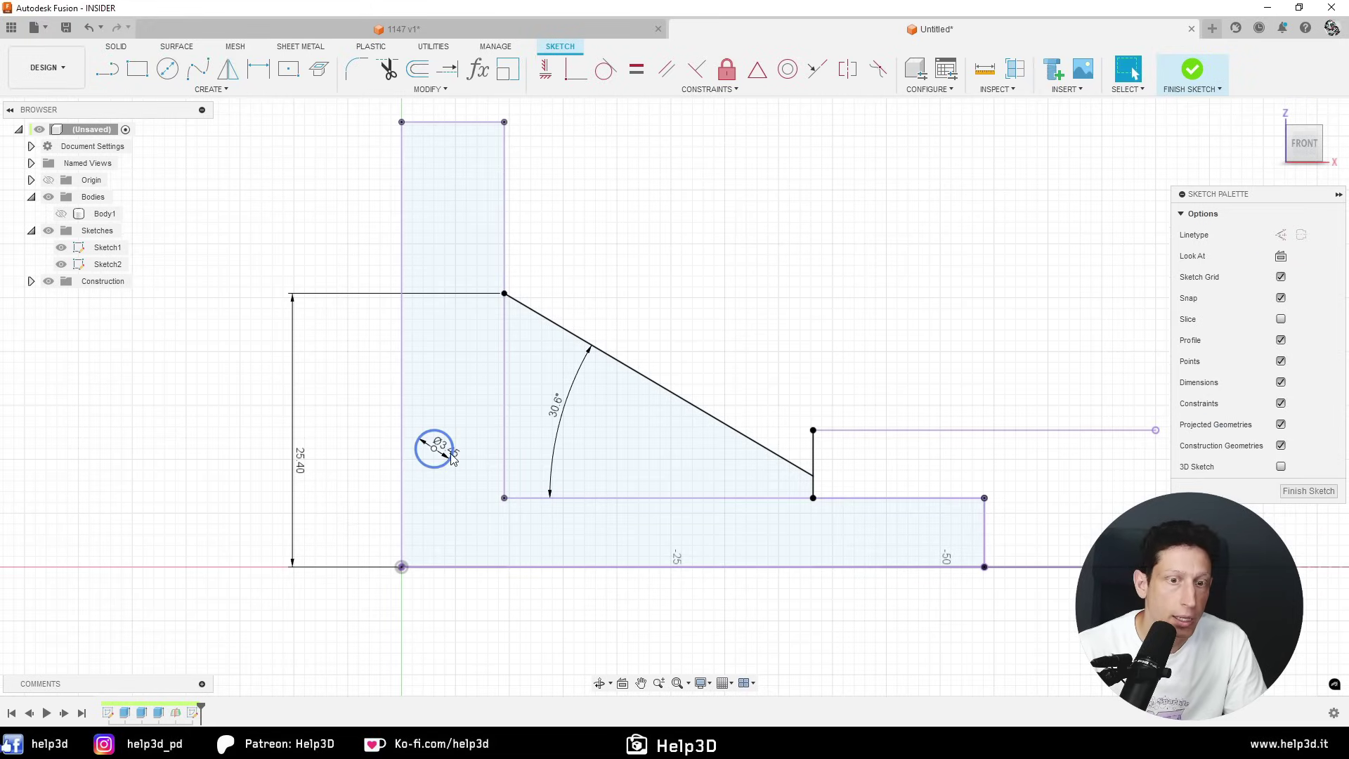
{"action": "mouse_move", "coordinate": [458, 457]}
{"action": "left_mouse_down"}
{"action": "mouse_move", "coordinate": [491, 446]}
{"action": "mouse_move", "coordinate": [484, 434]}
{"action": "left_mouse_up"}
- Locate the hole 3.20 from the upright's outer edge and 10.30 above the base, then finish the sketch
{"action": "key", "text": "d"}
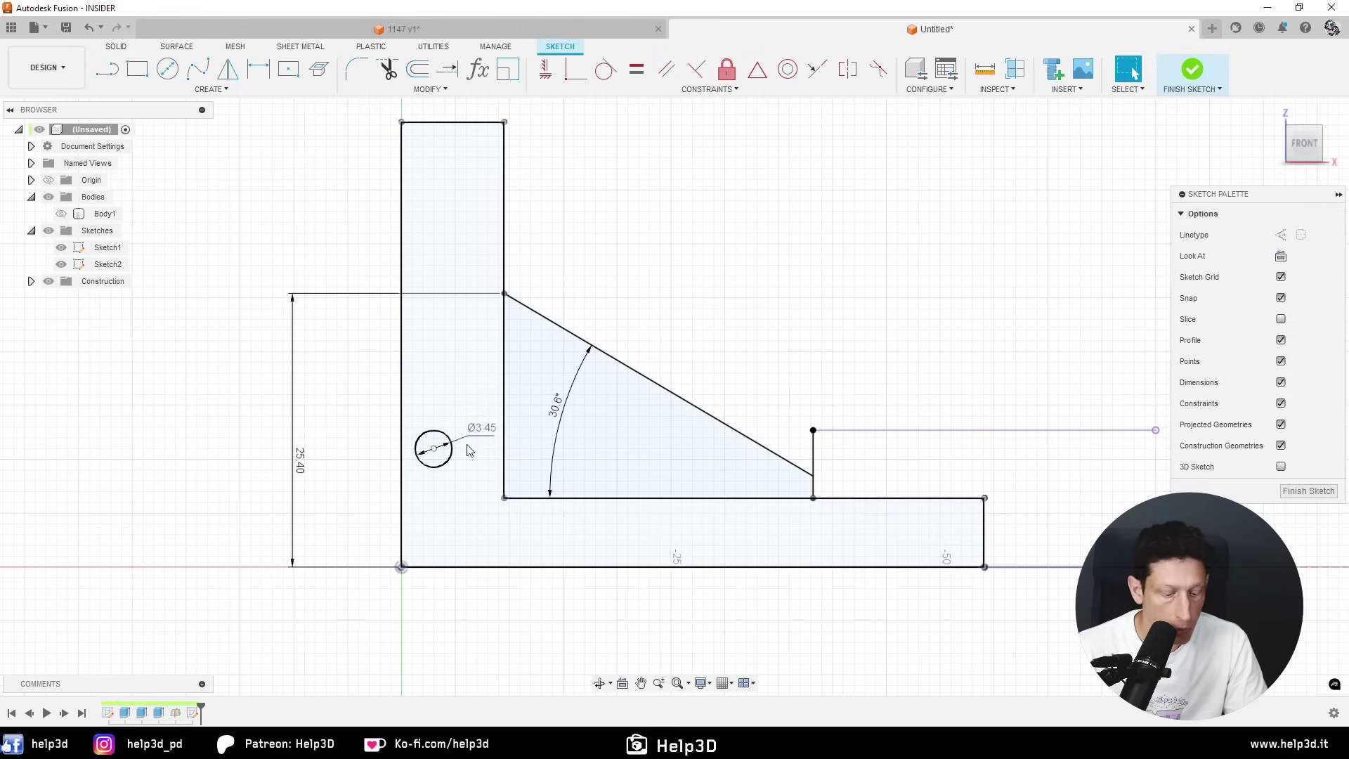
{"action": "left_click", "coordinate": [433, 449]}
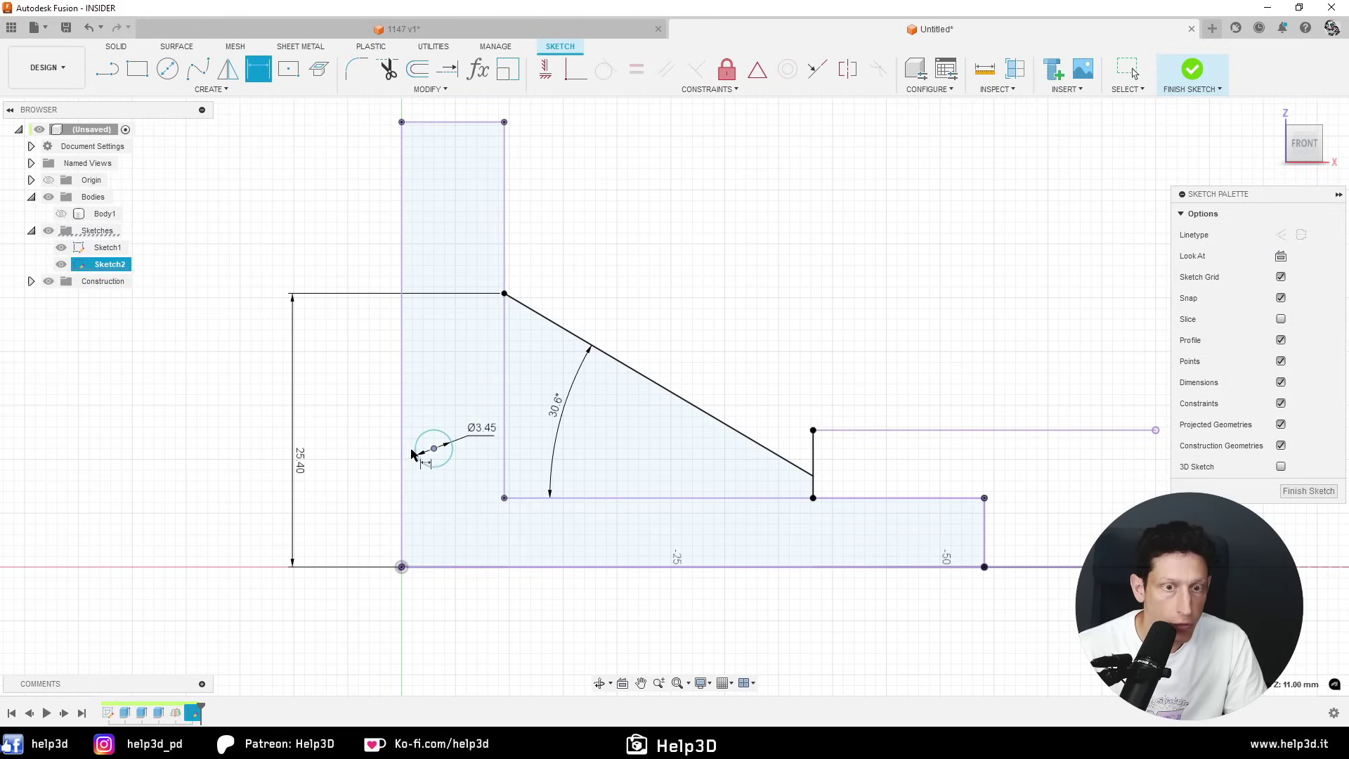
{"action": "left_click", "coordinate": [364, 404]}
{"action": "key", "text": "alt+Tab"}
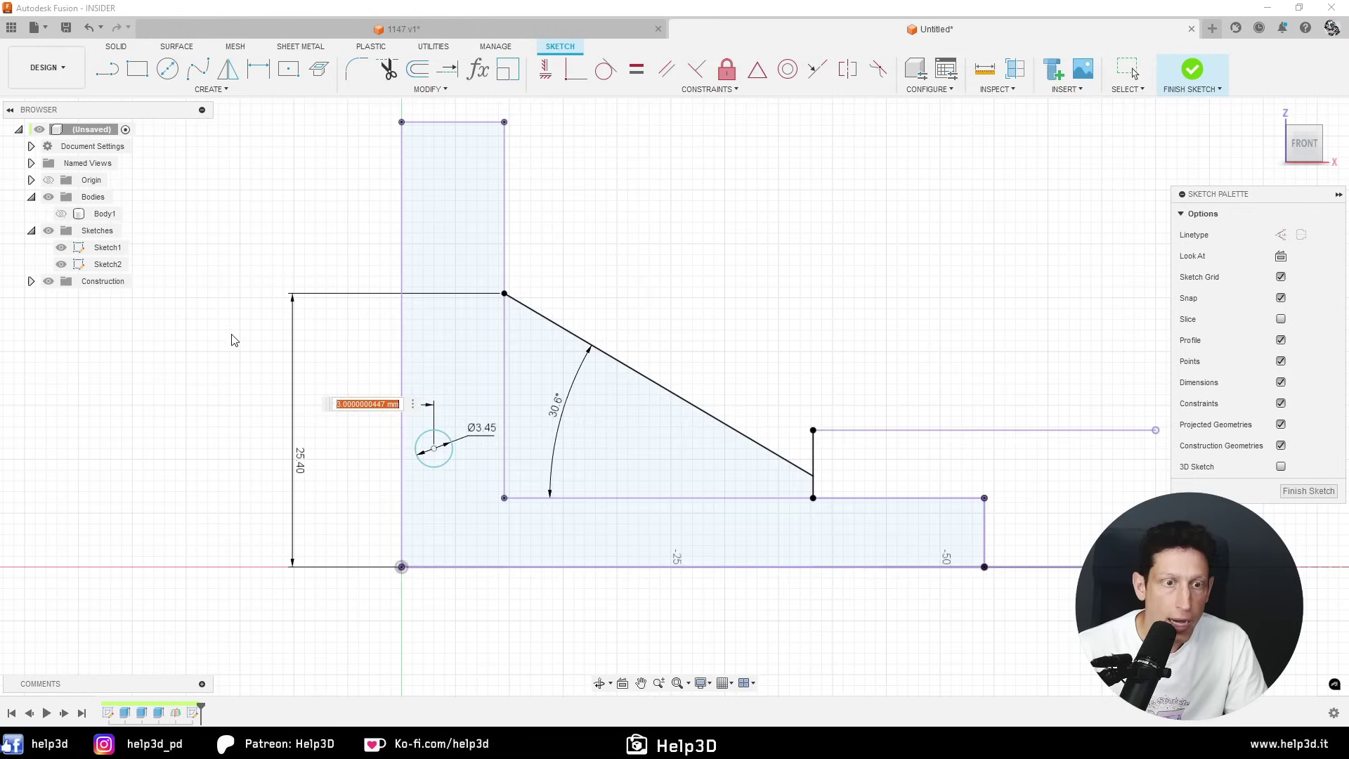
{"action": "key", "text": "alt+Tab"}
{"action": "key", "text": "Return"}
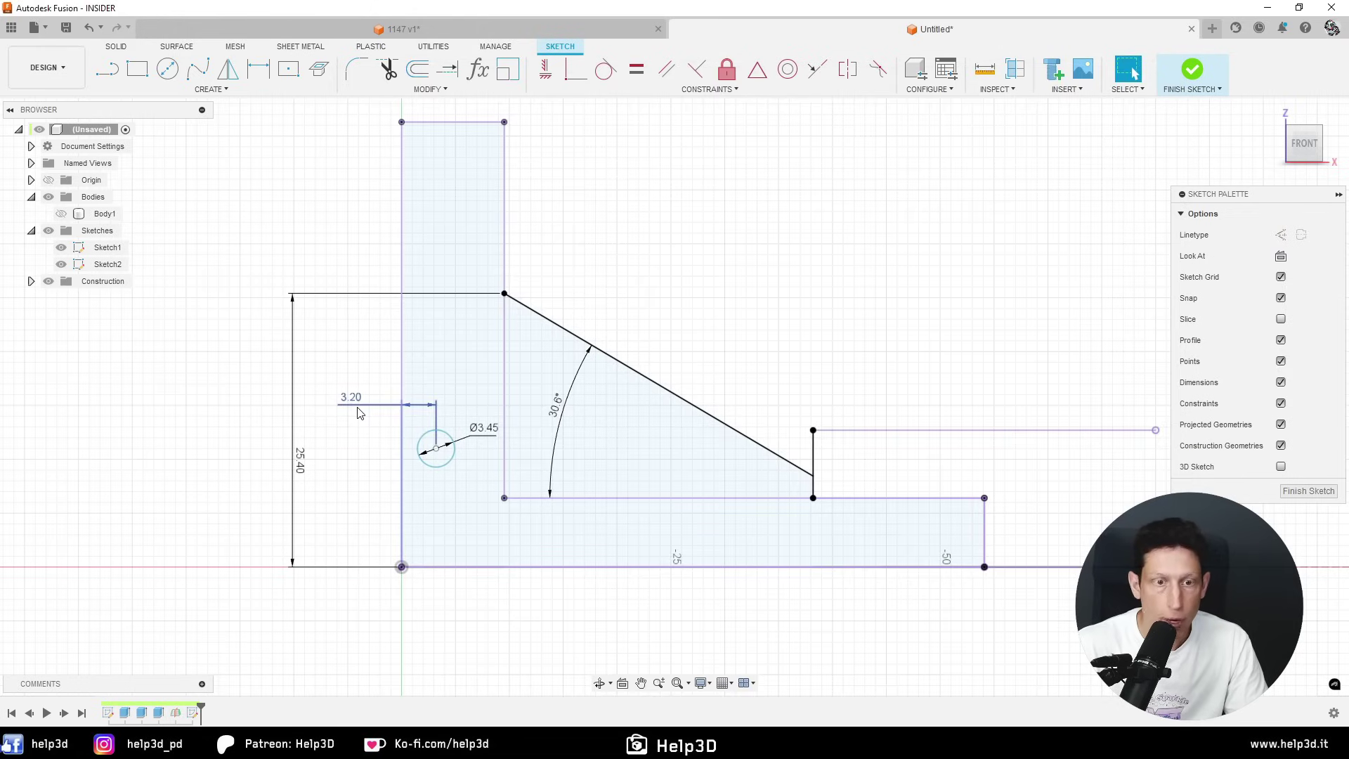
{"action": "left_click", "coordinate": [442, 566]}
{"action": "left_click", "coordinate": [361, 500]}
{"action": "type", "text": "10.3"}
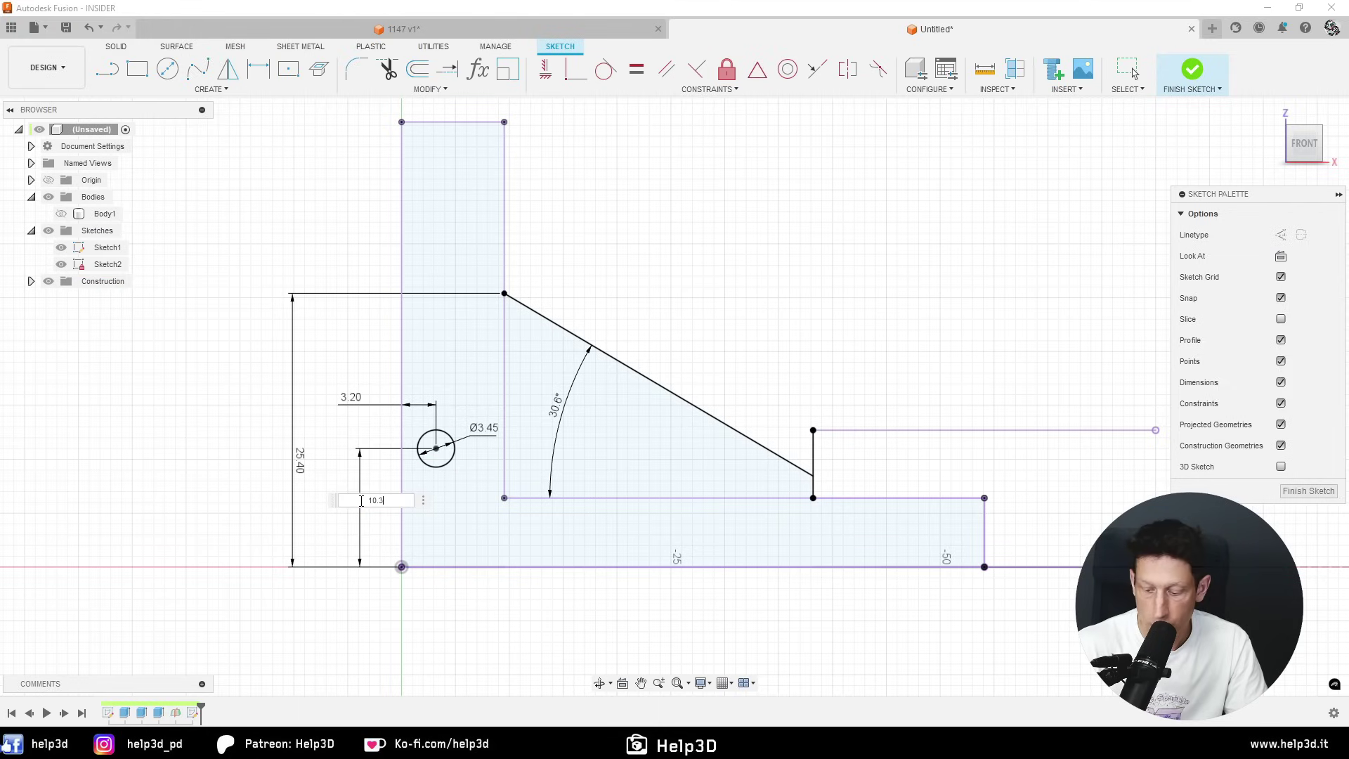
{"action": "key", "text": "Return"}
{"action": "key", "text": "Escape"}
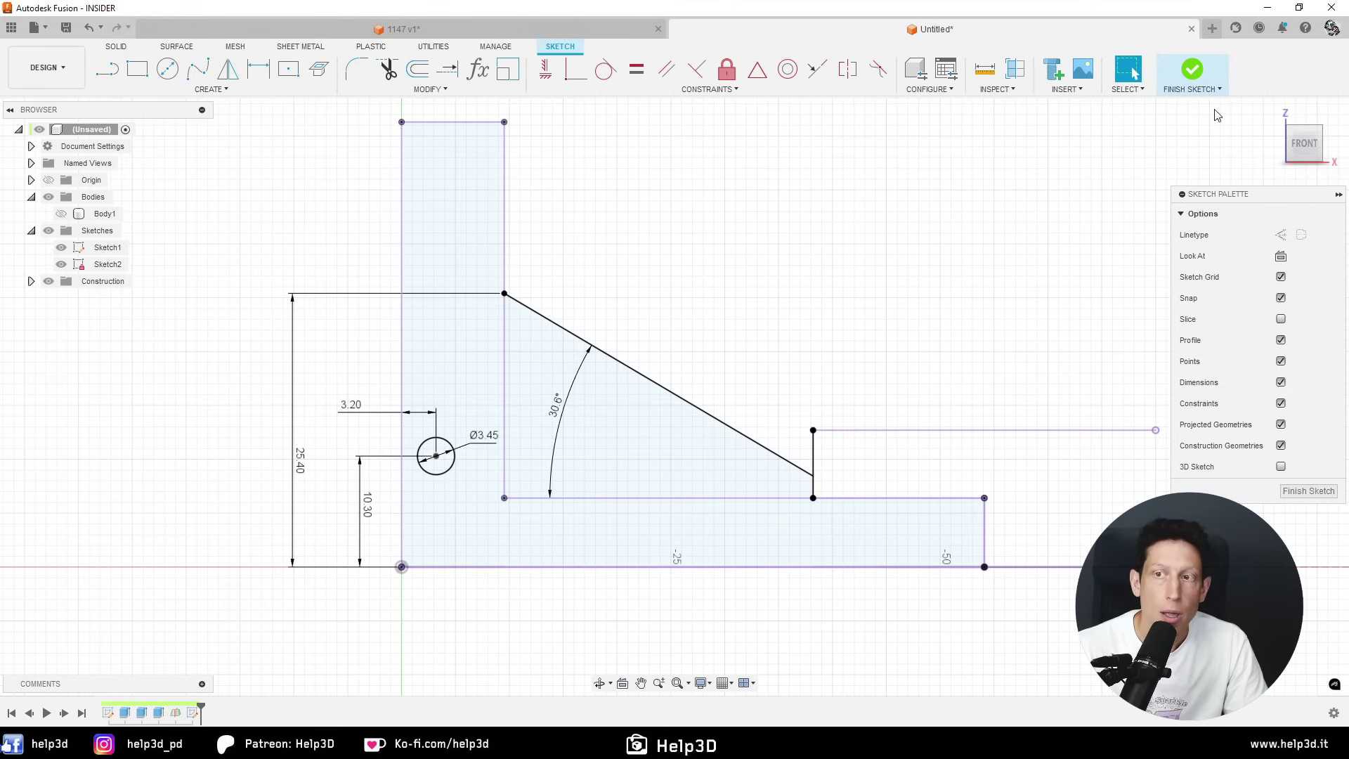
{"action": "left_click", "coordinate": [1192, 70]}
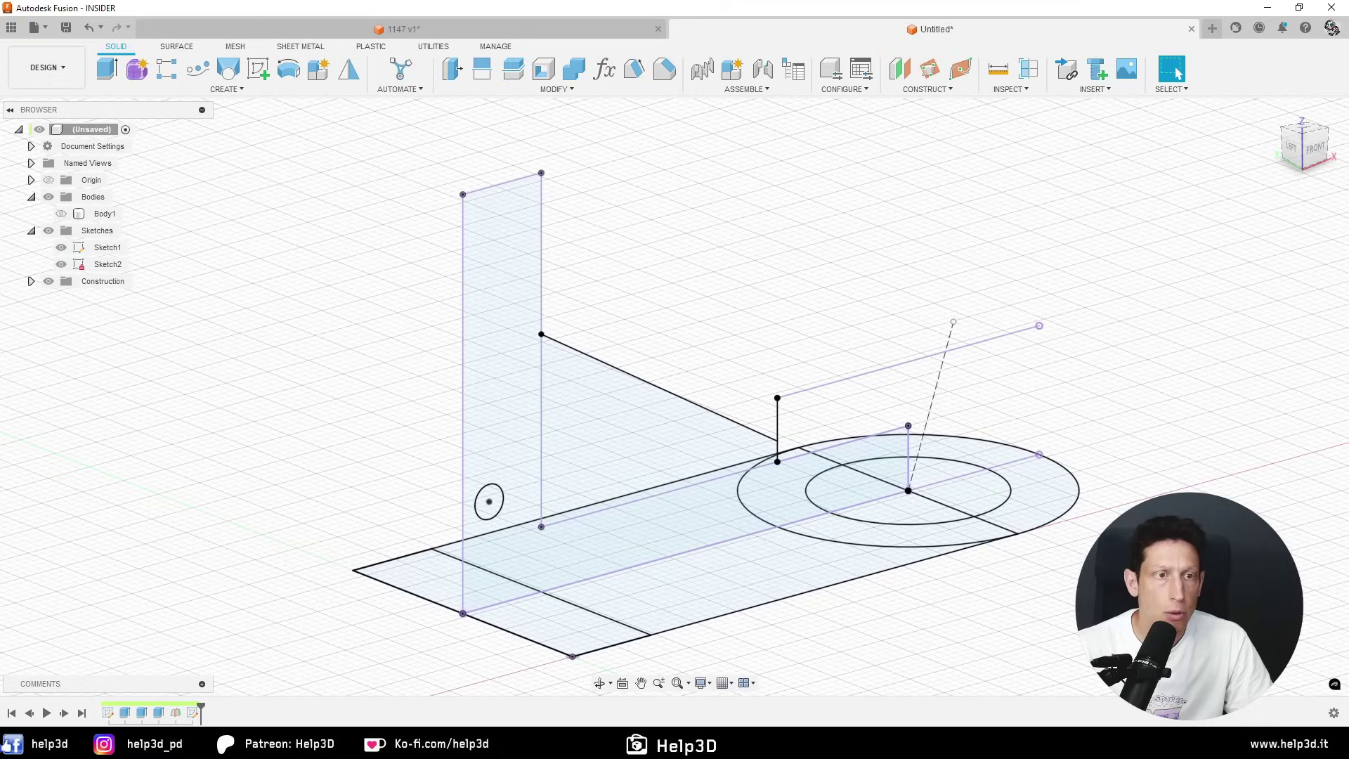
- Show Body1 again and orbit to a front-right view of the bracket
{"action": "left_click", "coordinate": [61, 215]}
{"action": "mouse_move", "coordinate": [597, 253]}
{"action": "middle_mouse_down", "text": "shift"}
{"action": "mouse_move", "coordinate": [841, 287]}
{"action": "mouse_move", "coordinate": [879, 258]}
{"action": "mouse_move", "coordinate": [750, 259]}
{"action": "middle_mouse_up", "text": "shift"}
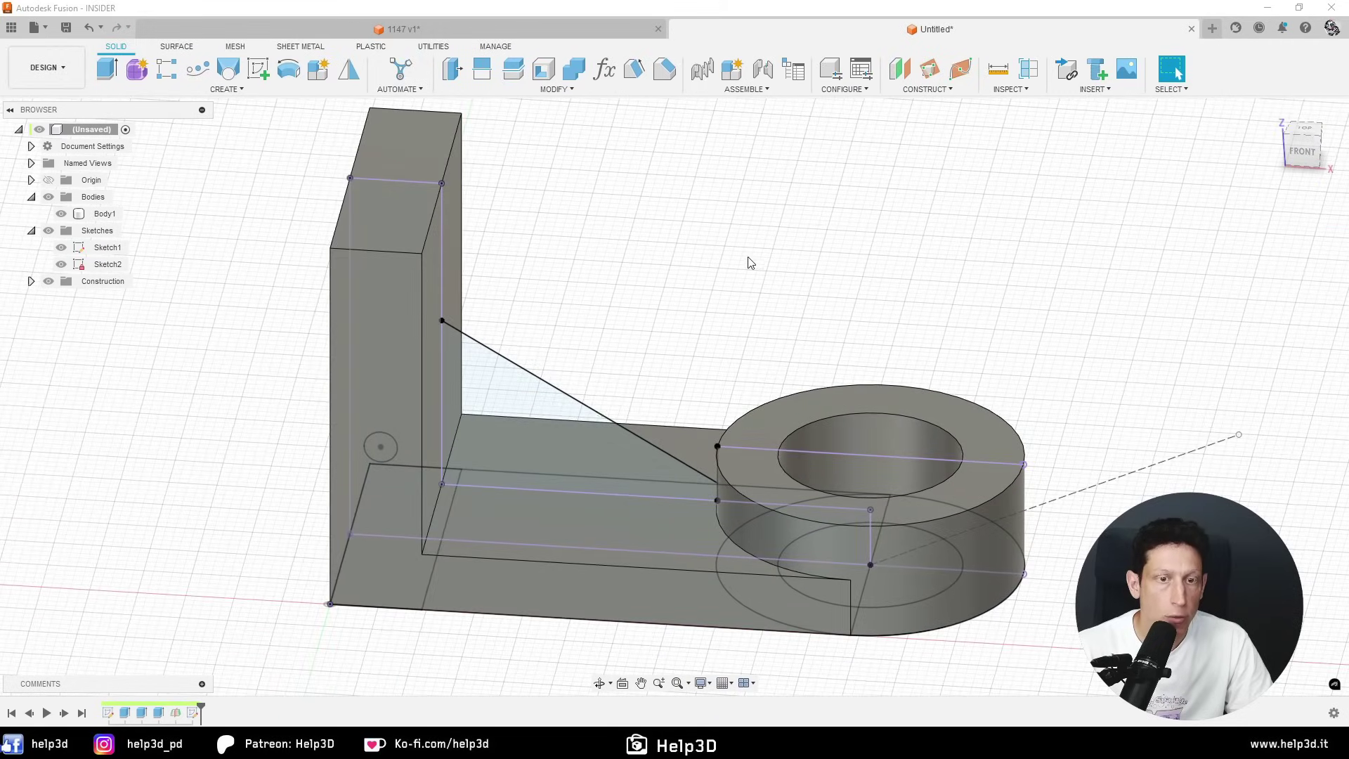
{"action": "left_click", "coordinate": [234, 91]}
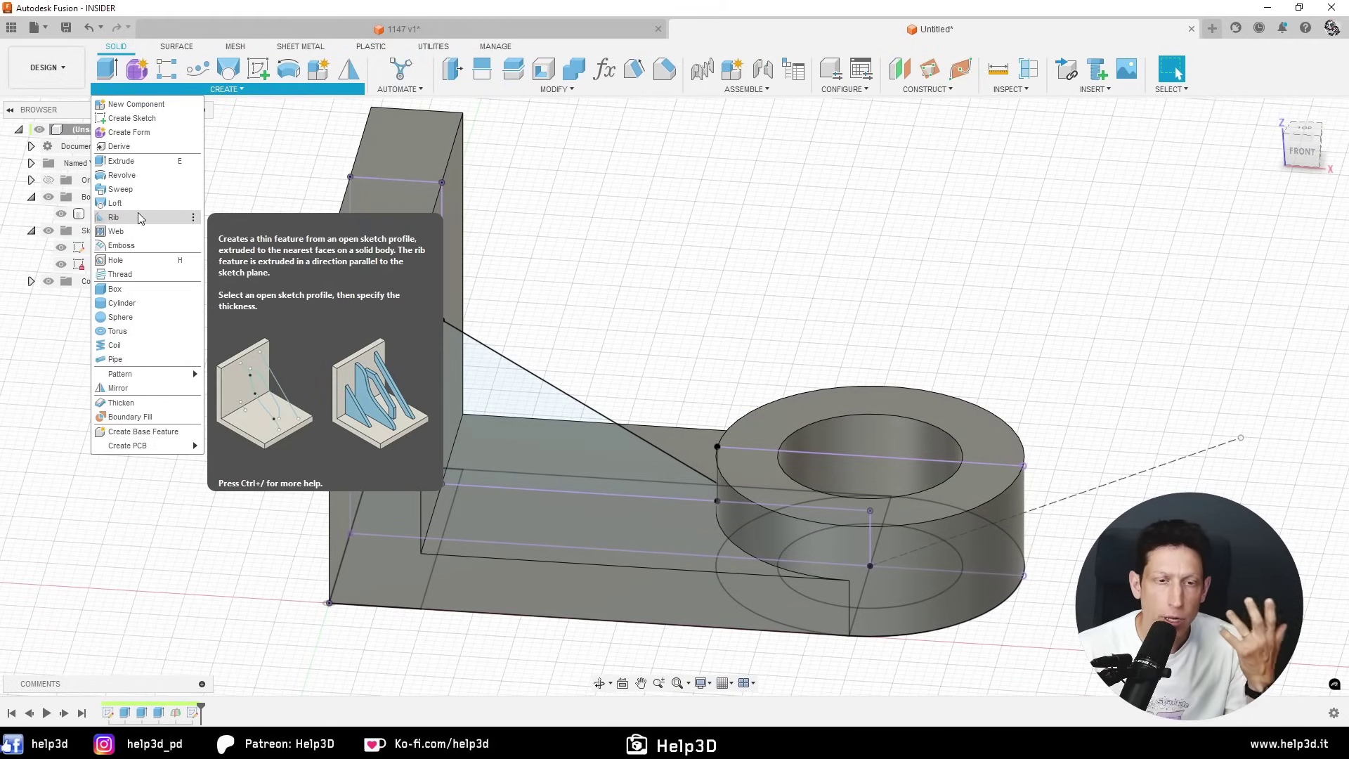
{"action": "mouse_move", "coordinate": [116, 217]}
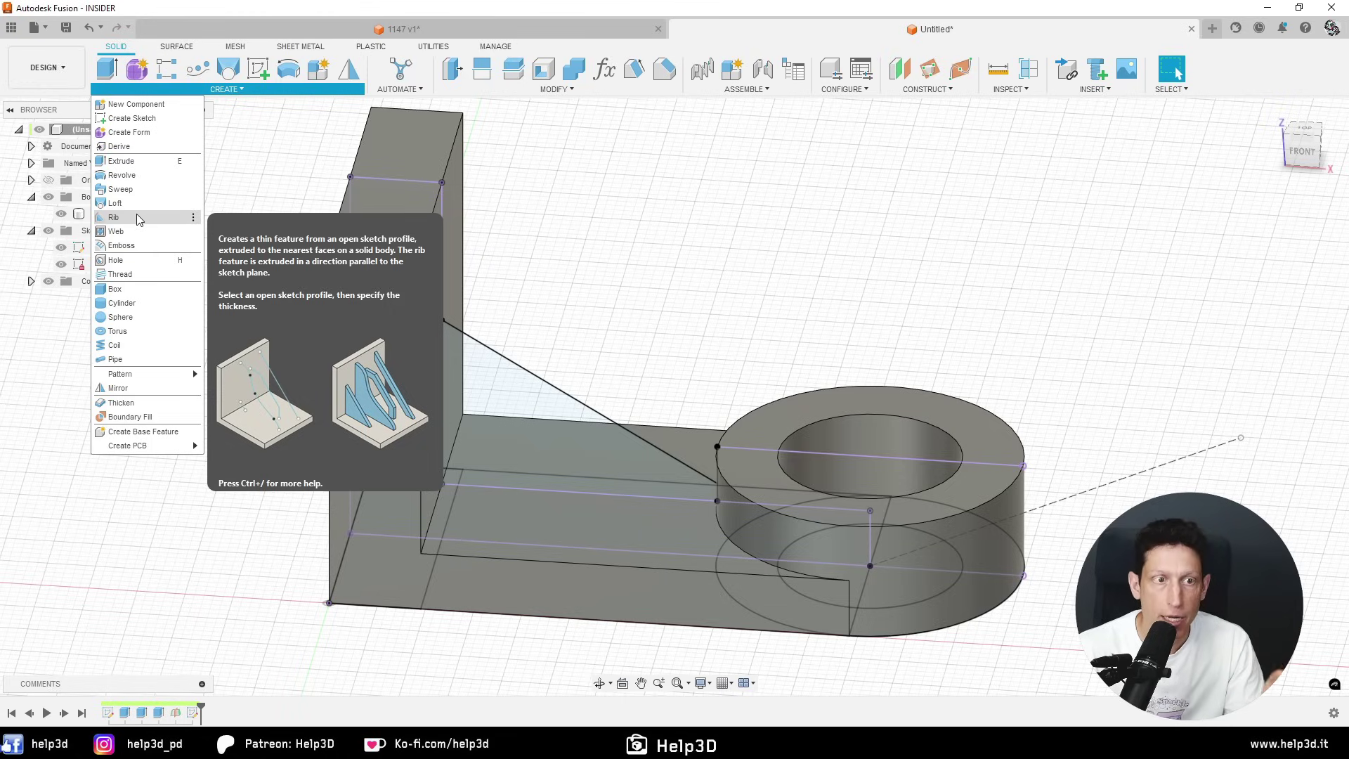
- Start a rib on the slanted sketch line and check its thickness on the drawing
{"action": "left_click", "coordinate": [138, 218]}
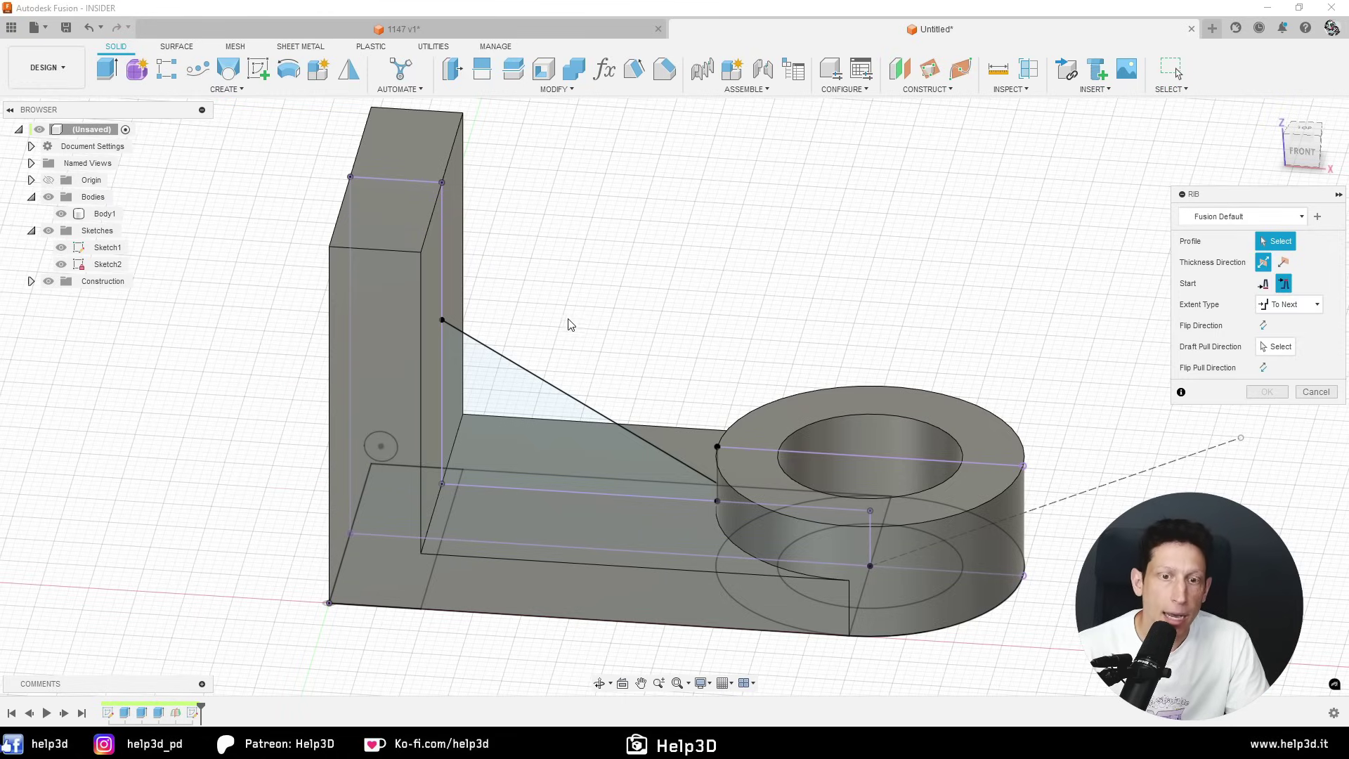
{"action": "left_click", "coordinate": [532, 378]}
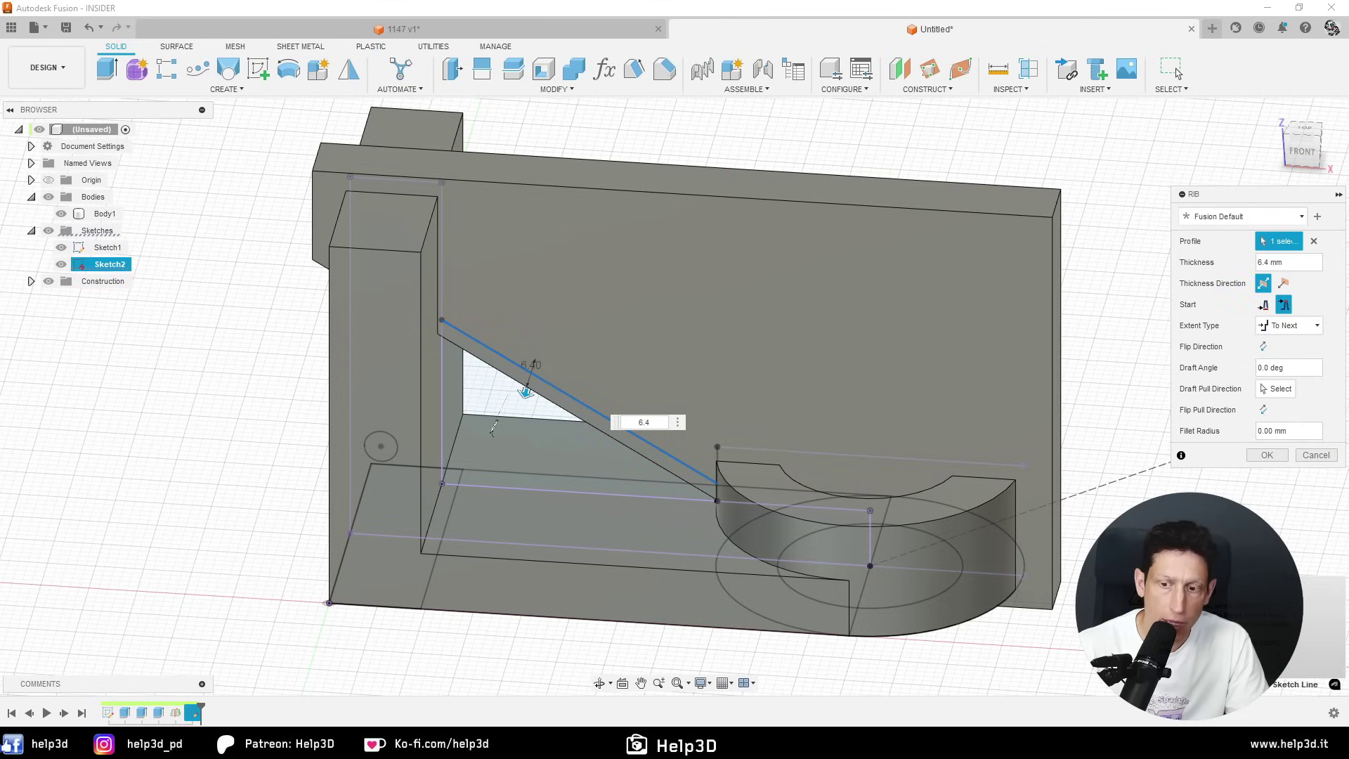
{"action": "key", "text": "alt+Tab"}
{"action": "scroll", "coordinate": [884, 282], "scroll_direction": "up", "scroll_amount": 1}
{"action": "scroll", "coordinate": [885, 282], "scroll_direction": "down", "scroll_amount": 1}
{"action": "scroll", "coordinate": [884, 282], "scroll_direction": "down", "scroll_amount": 1}
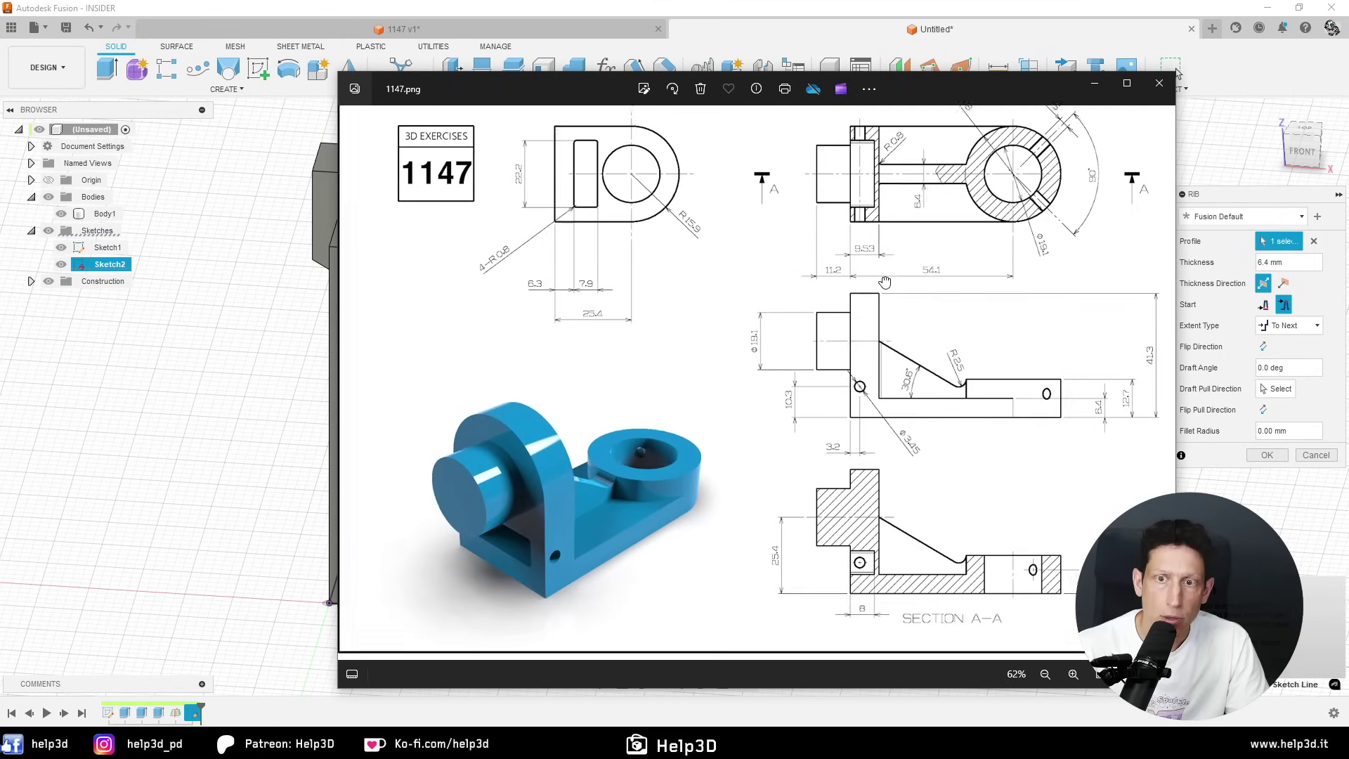
{"action": "scroll", "coordinate": [885, 282], "scroll_direction": "up", "scroll_amount": 2}
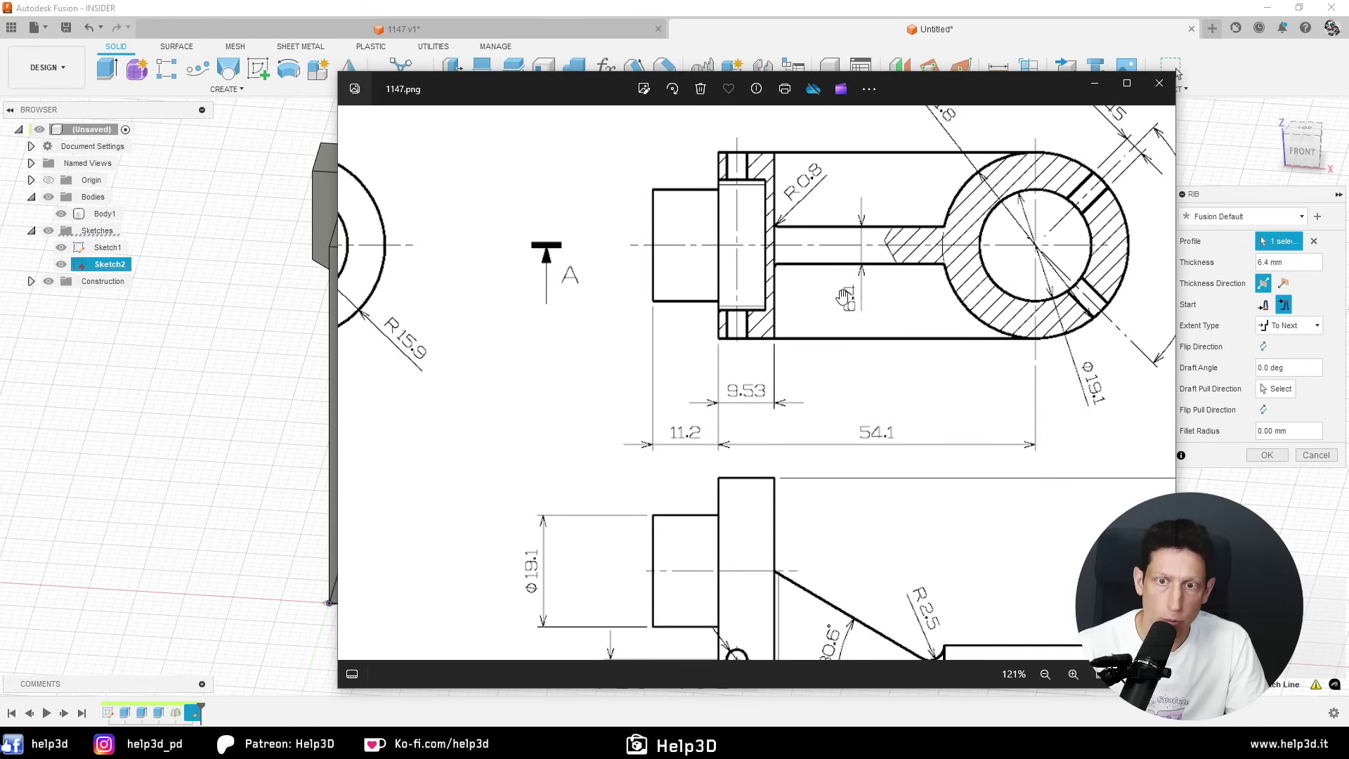
- Flip the 6.4 mm rib to fill toward the cylindrical boss and confirm it
{"action": "left_click", "coordinate": [811, 31]}
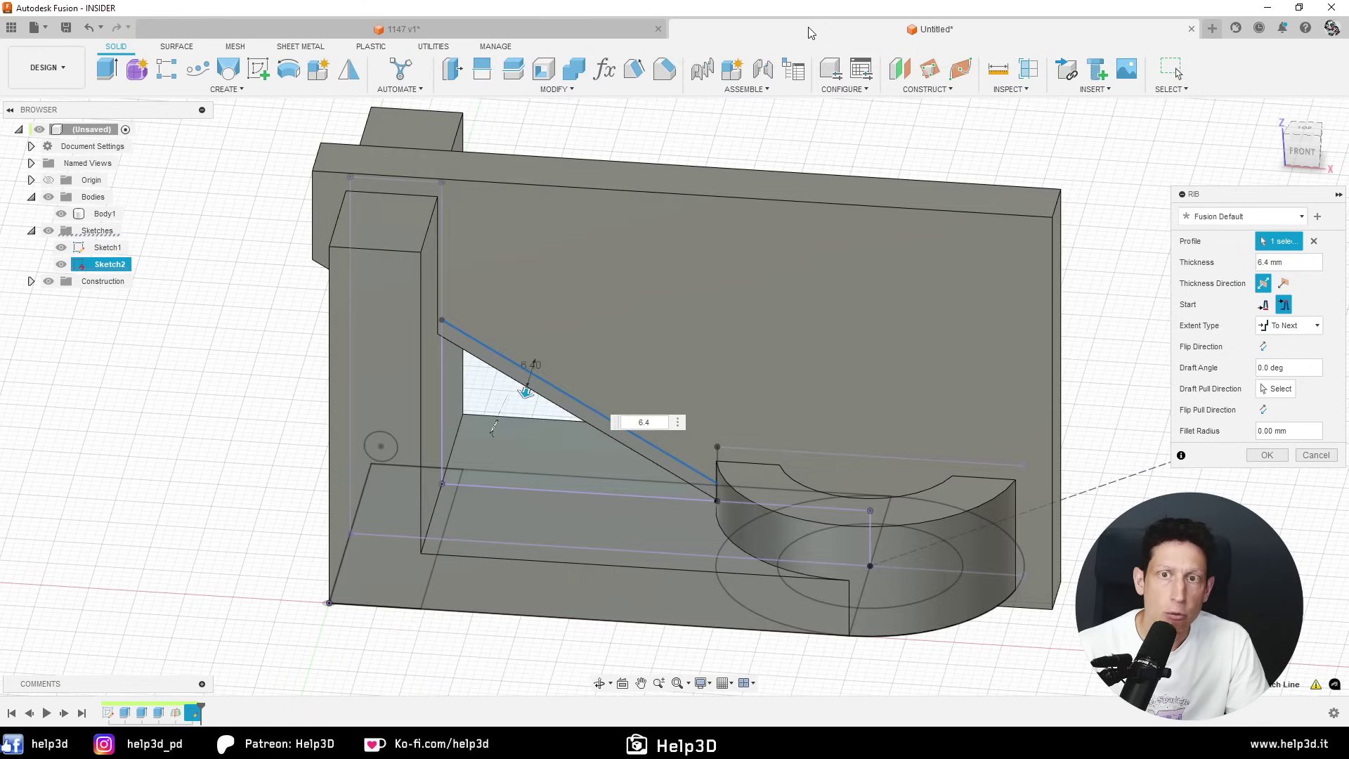
{"action": "mouse_move", "coordinate": [773, 291]}
{"action": "middle_mouse_down", "text": "shift"}
{"action": "mouse_move", "coordinate": [629, 332]}
{"action": "mouse_move", "coordinate": [763, 227]}
{"action": "middle_mouse_up", "text": "shift"}
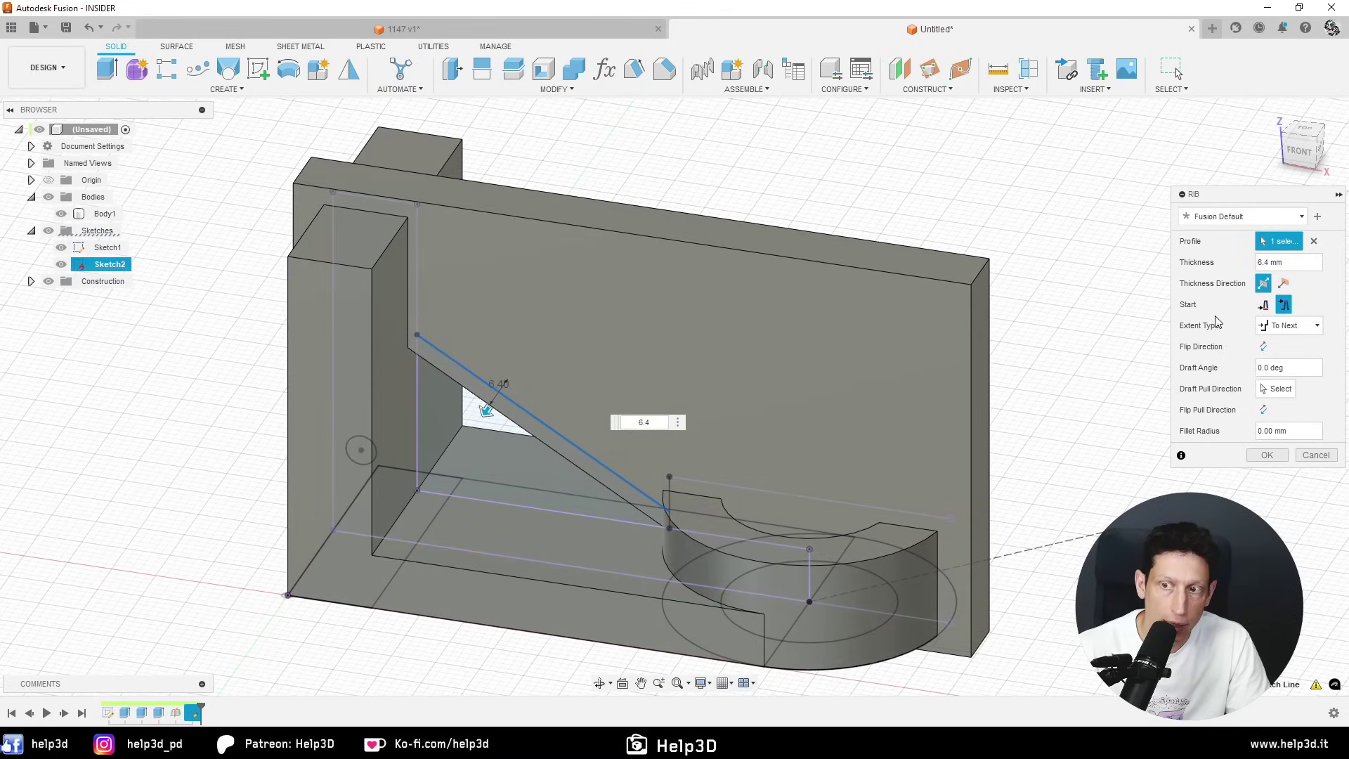
{"action": "left_click_drag", "start_coordinate": [1235, 203], "coordinate": [1042, 131]}
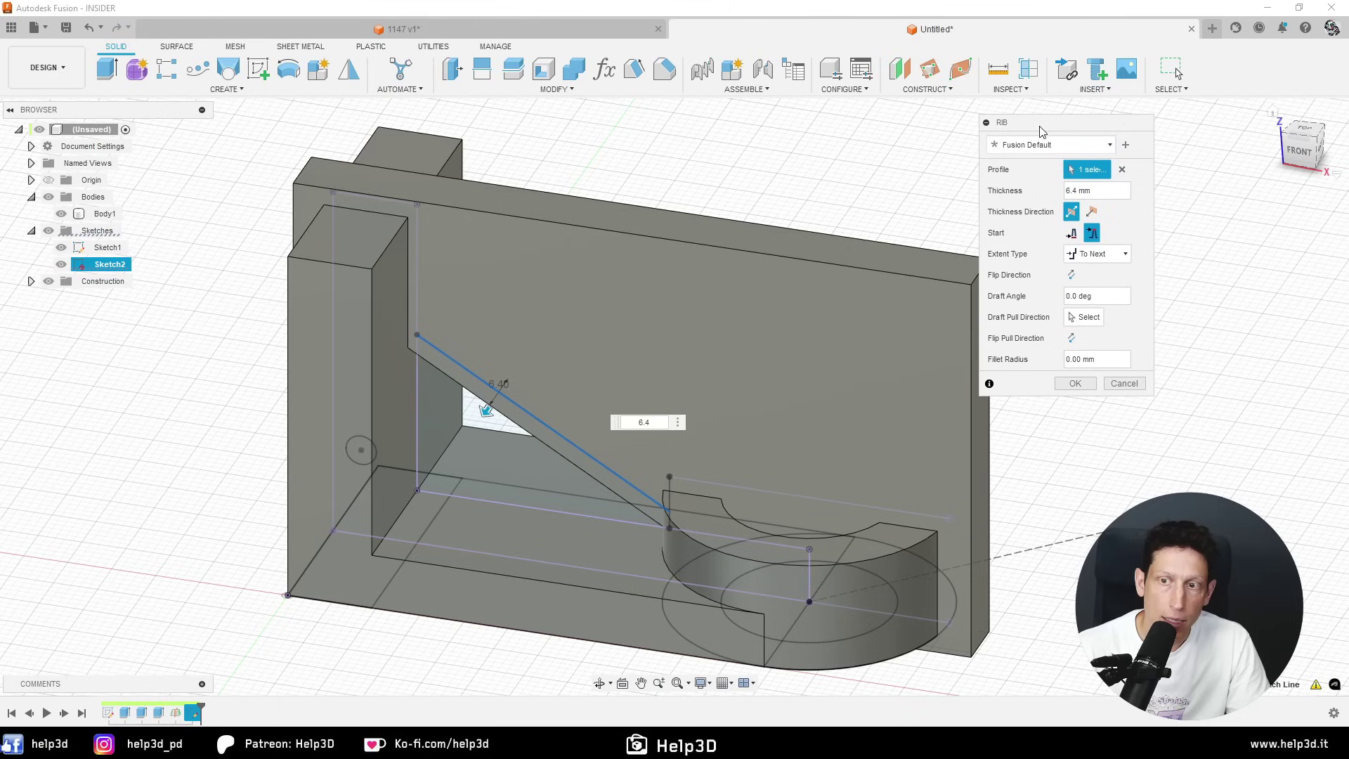
{"action": "left_click", "coordinate": [1072, 274]}
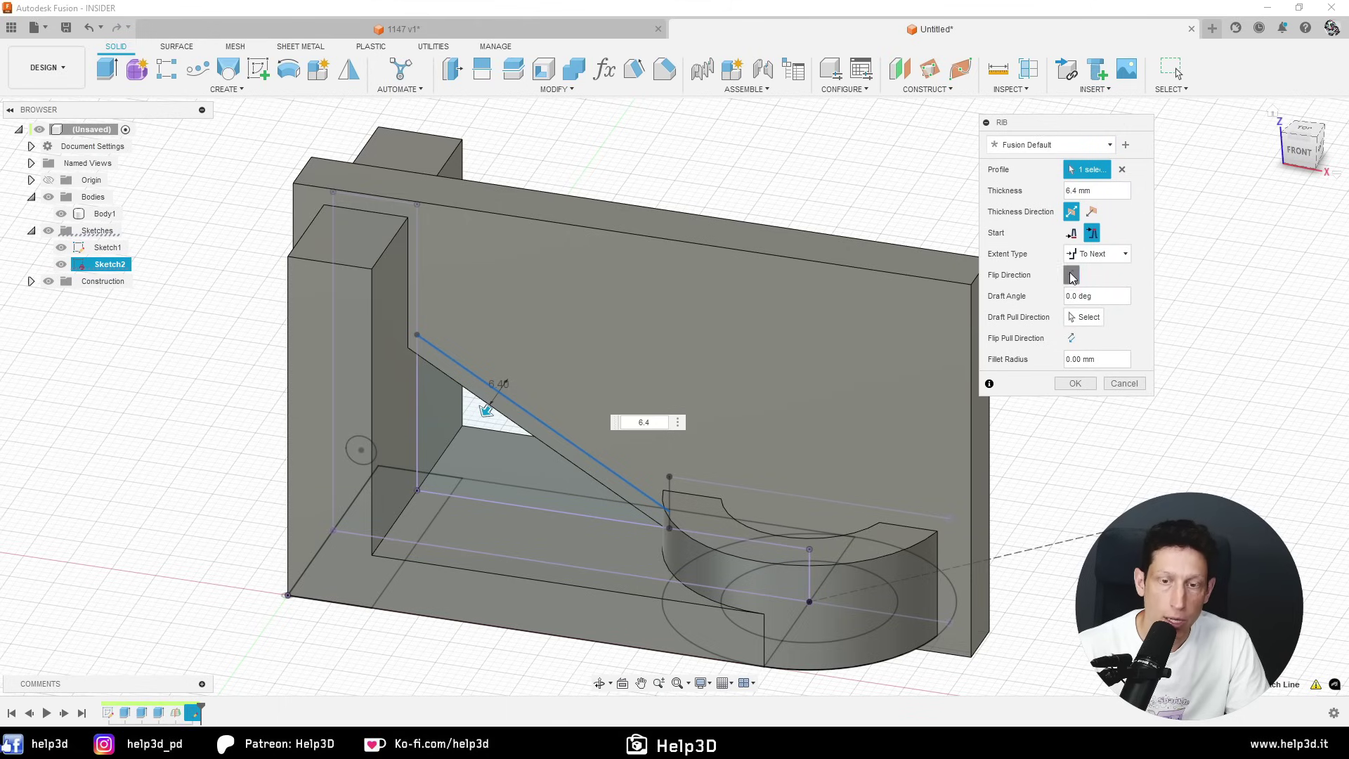
{"action": "middle_click_drag", "start_coordinate": [744, 482], "coordinate": [1085, 344], "text": "shift"}
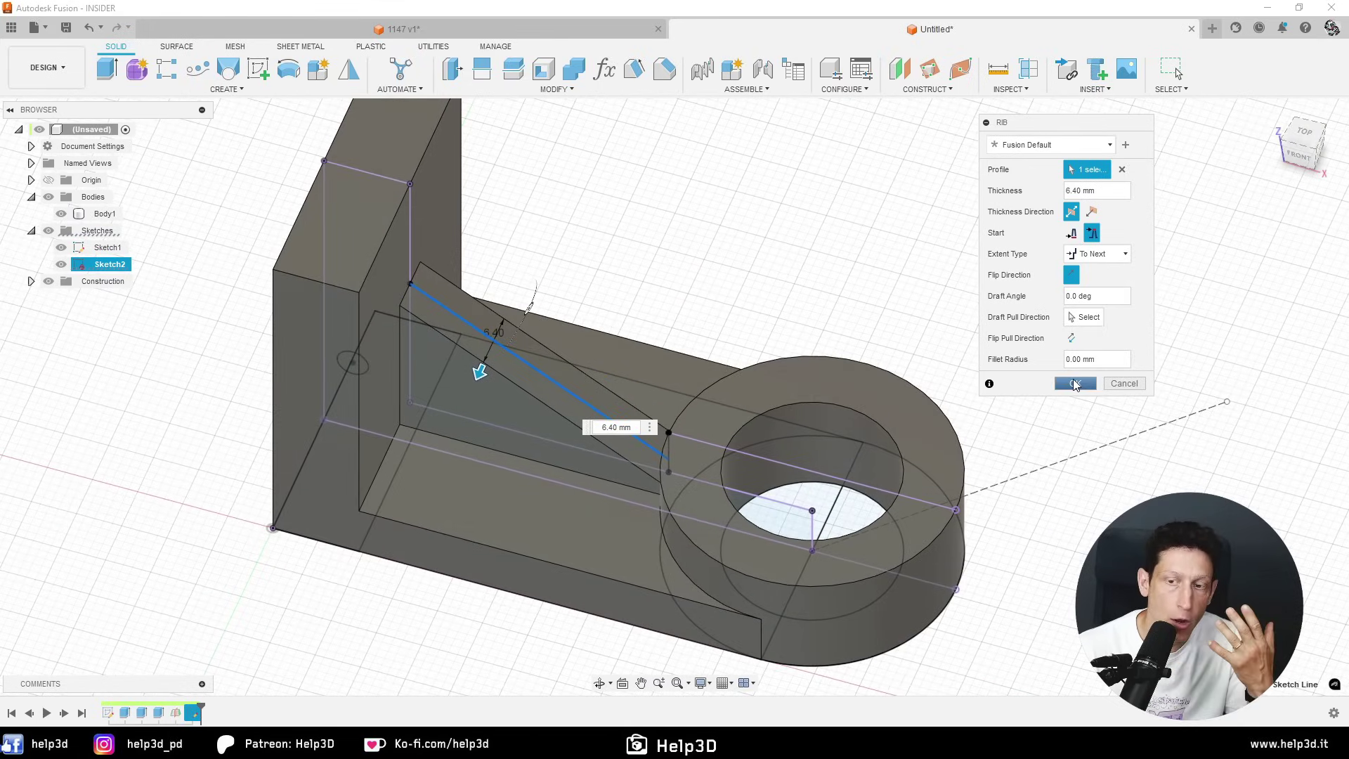
{"action": "left_click", "coordinate": [1075, 383]}
{"action": "mouse_move", "coordinate": [731, 454]}
{"action": "middle_mouse_down", "text": "shift"}
{"action": "mouse_move", "coordinate": [615, 446]}
{"action": "mouse_move", "coordinate": [454, 471]}
{"action": "middle_mouse_up", "text": "shift"}
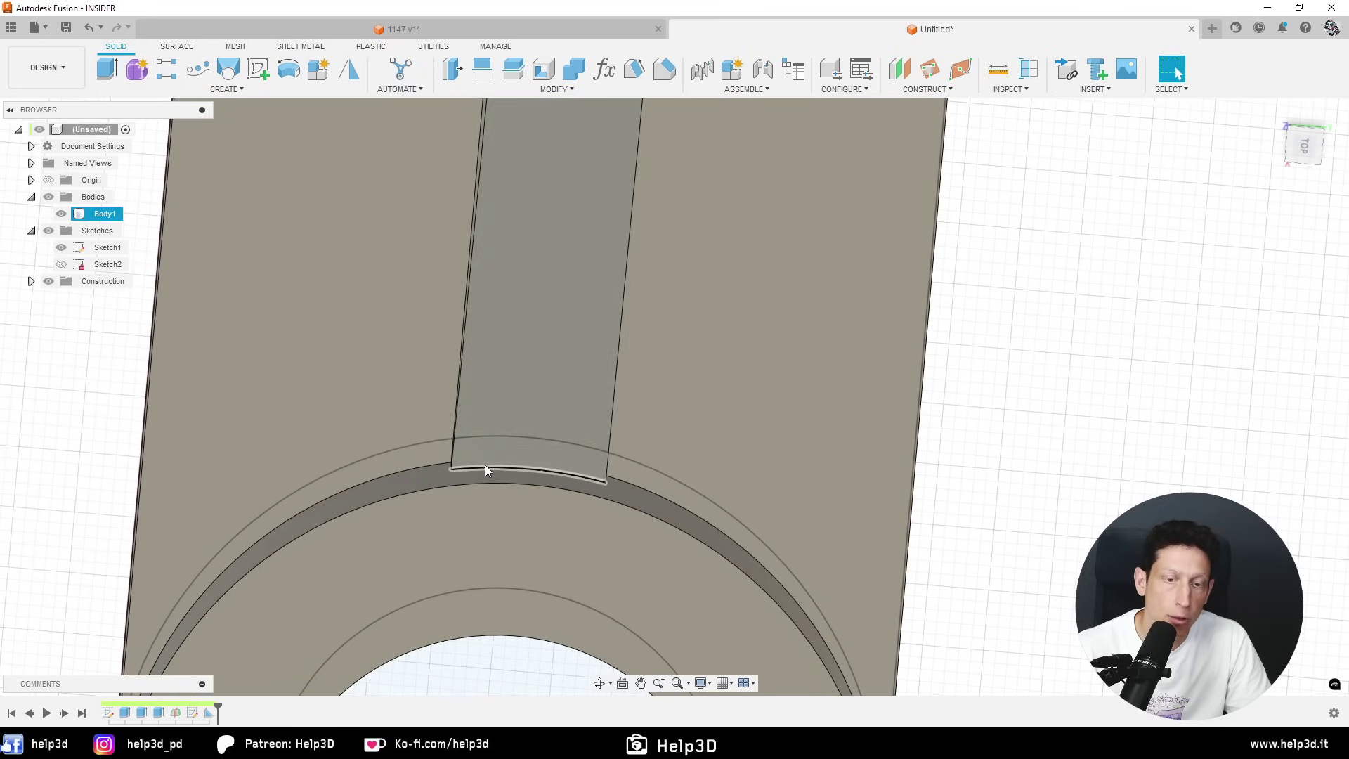
{"action": "mouse_move", "coordinate": [503, 466]}
{"action": "middle_mouse_down", "text": "shift"}
{"action": "mouse_move", "coordinate": [676, 351]}
{"action": "mouse_move", "coordinate": [658, 292]}
{"action": "mouse_move", "coordinate": [428, 149]}
{"action": "middle_mouse_up", "text": "shift"}
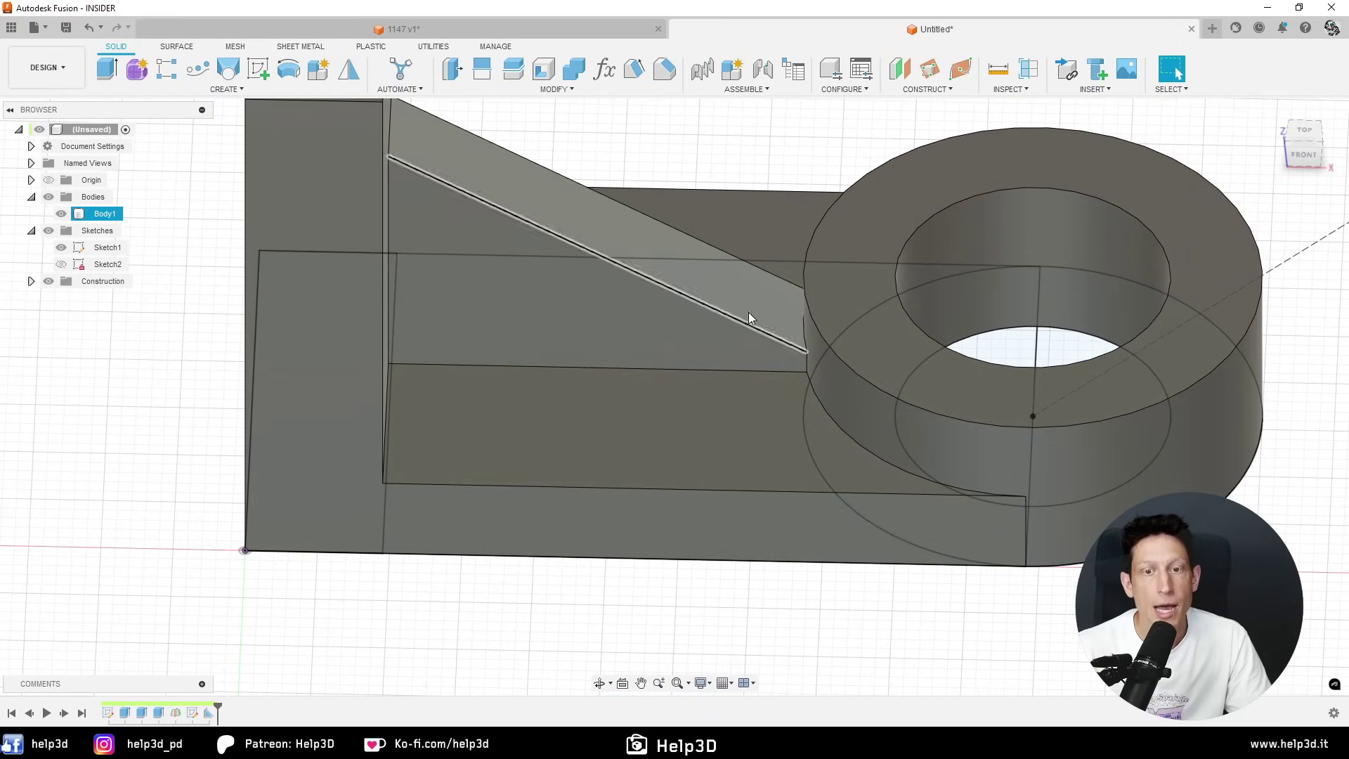
{"action": "mouse_move", "coordinate": [736, 201]}
{"action": "middle_mouse_down", "text": "shift"}
{"action": "mouse_move", "coordinate": [853, 346]}
{"action": "mouse_move", "coordinate": [846, 373]}
{"action": "mouse_move", "coordinate": [825, 373]}
{"action": "middle_mouse_up", "text": "shift"}
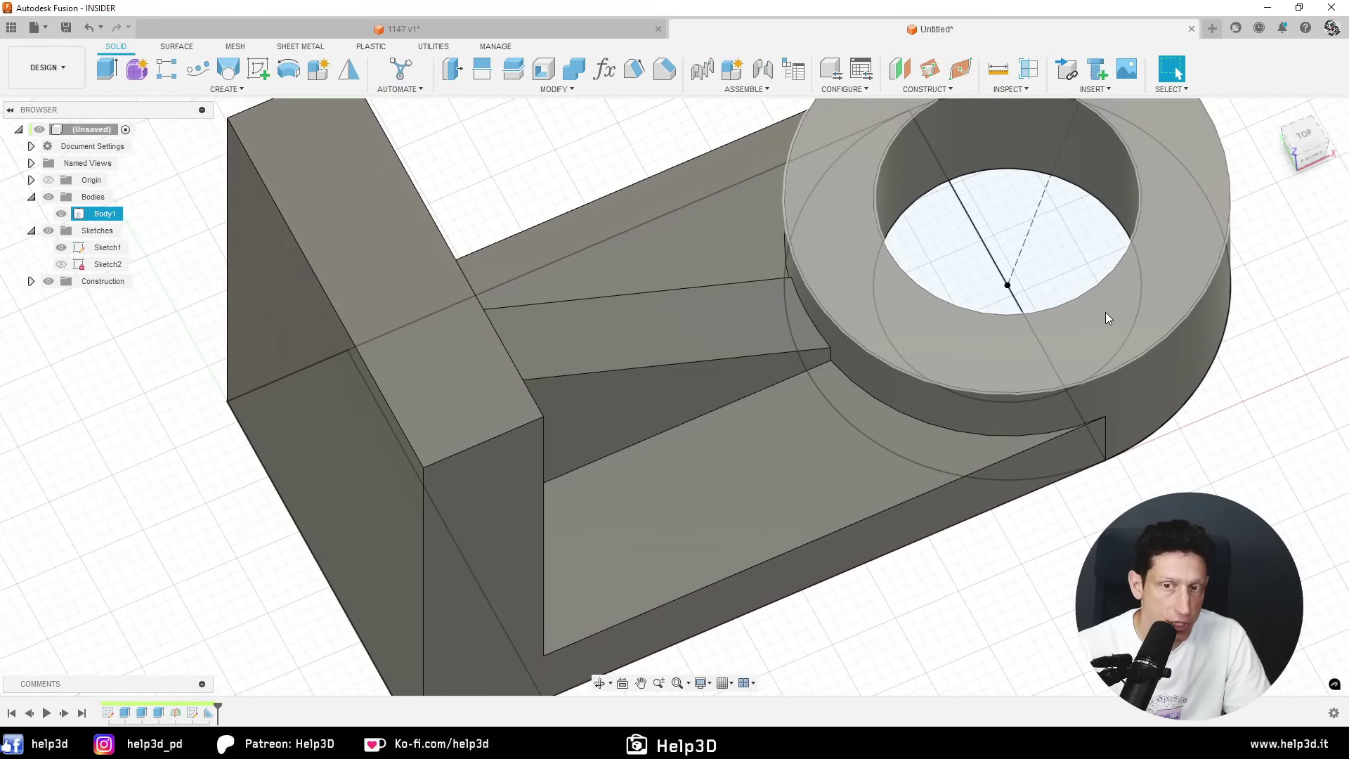
{"action": "middle_click_drag", "start_coordinate": [815, 361], "coordinate": [819, 352], "text": "shift"}
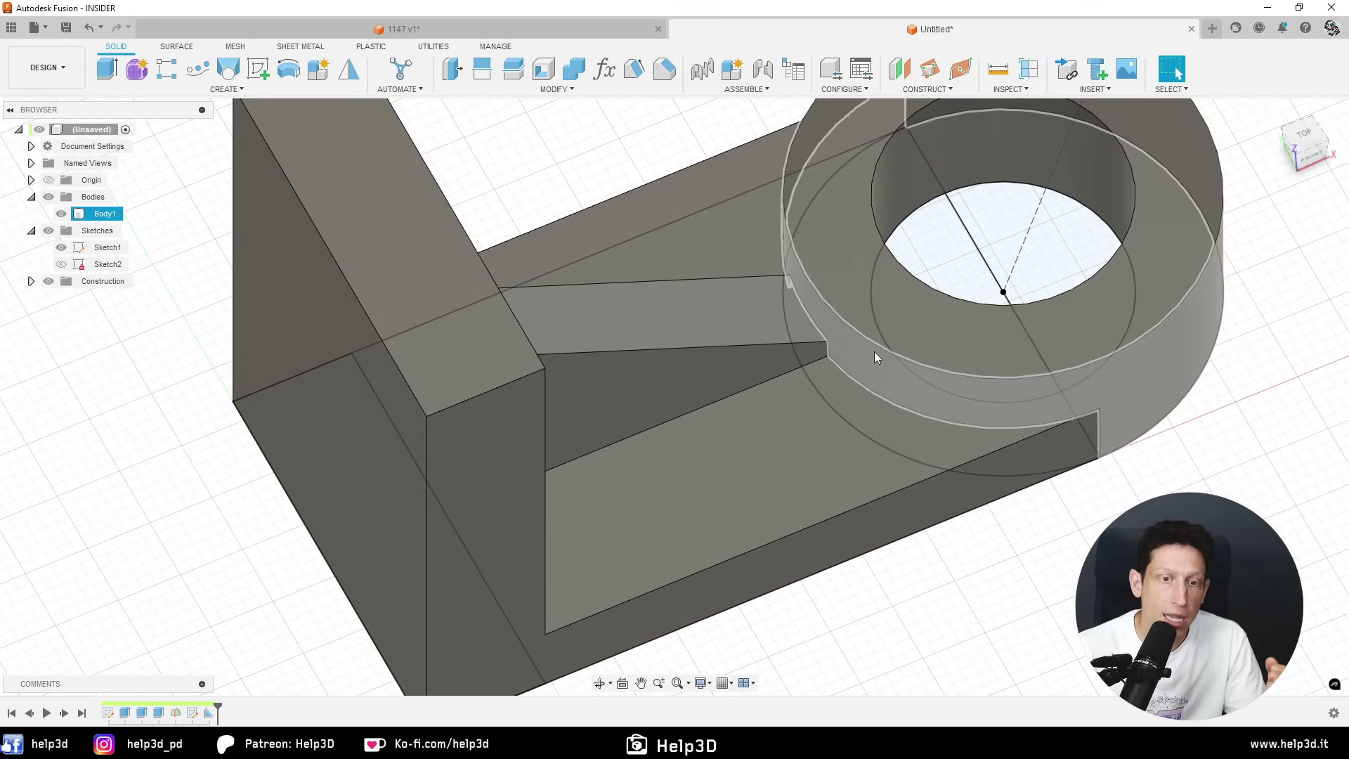
{"action": "scroll", "coordinate": [874, 355], "scroll_direction": "down", "scroll_amount": 3}
{"action": "scroll", "coordinate": [873, 355], "scroll_direction": "down", "scroll_amount": 2}
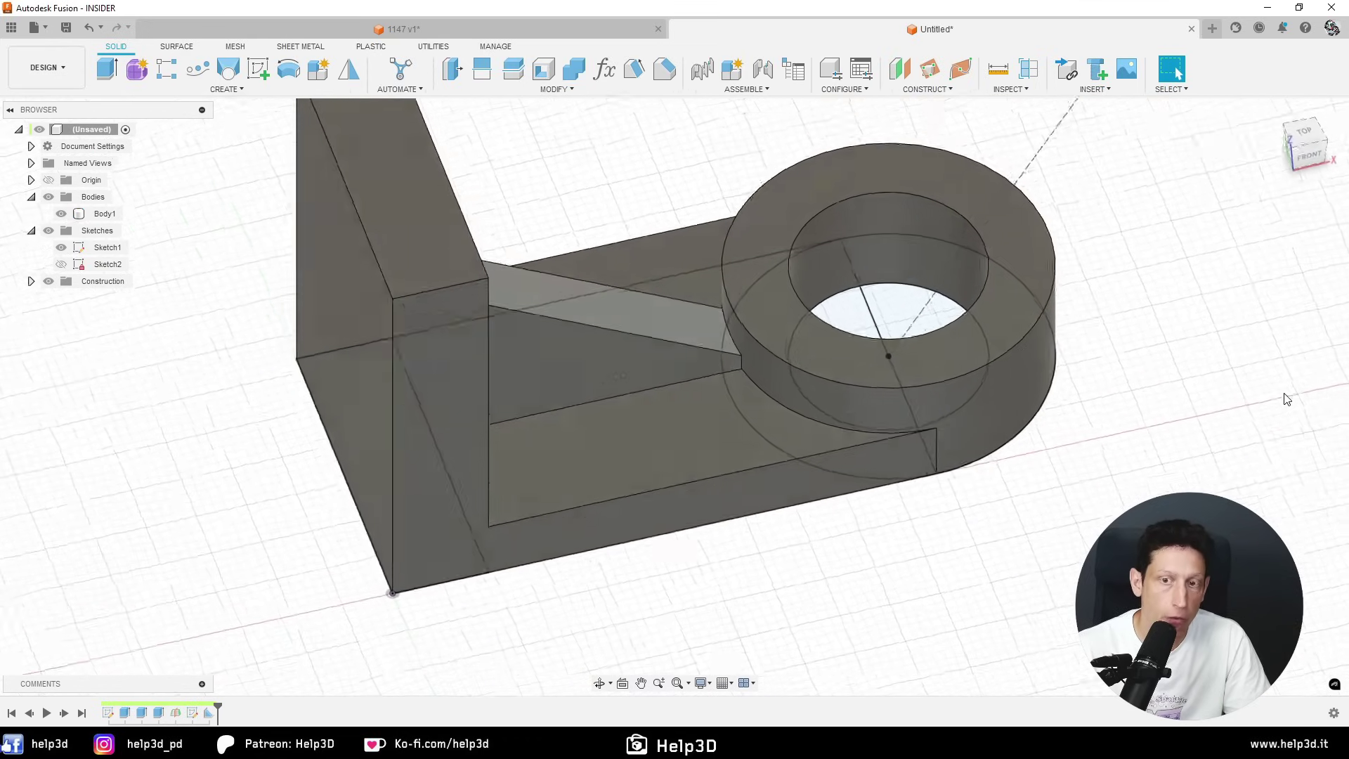
{"action": "key", "text": "alt+Tab"}
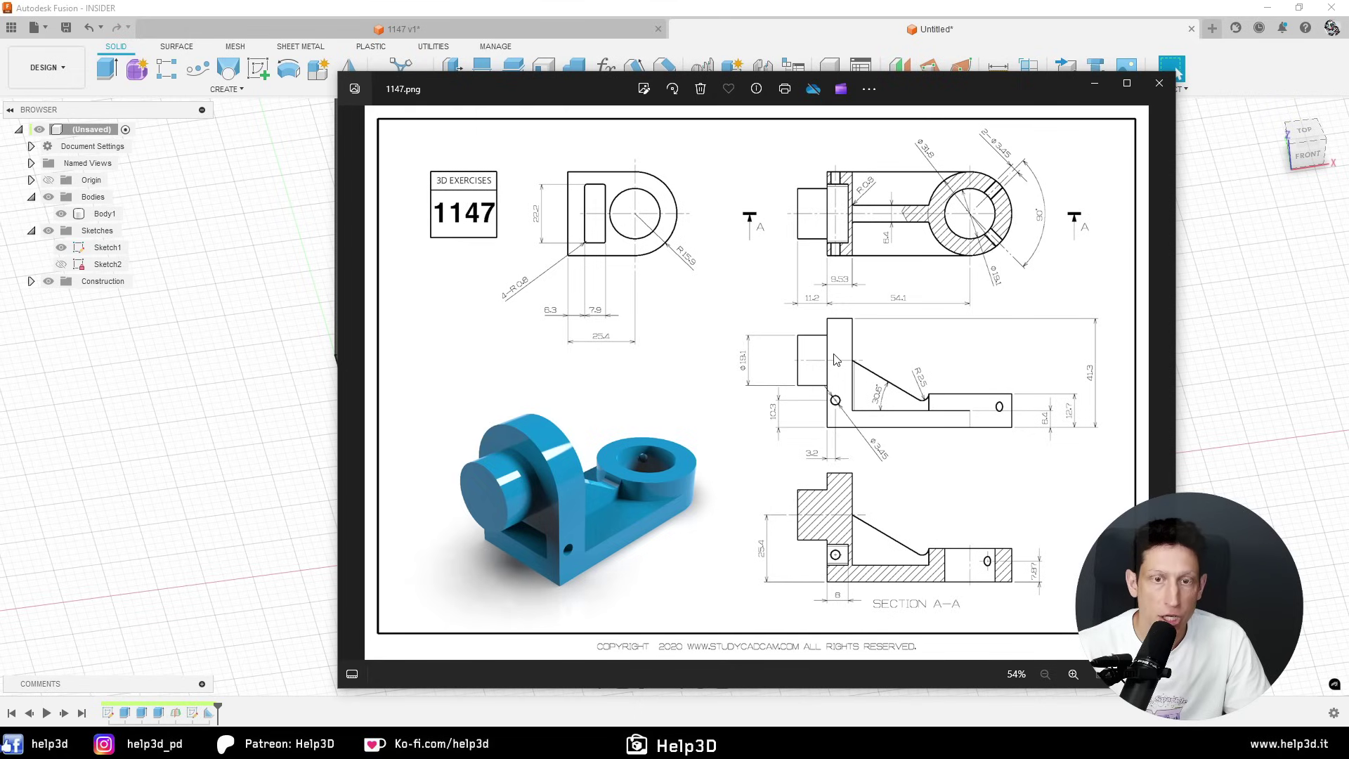
{"action": "scroll", "coordinate": [727, 322], "scroll_direction": "up", "scroll_amount": 3}
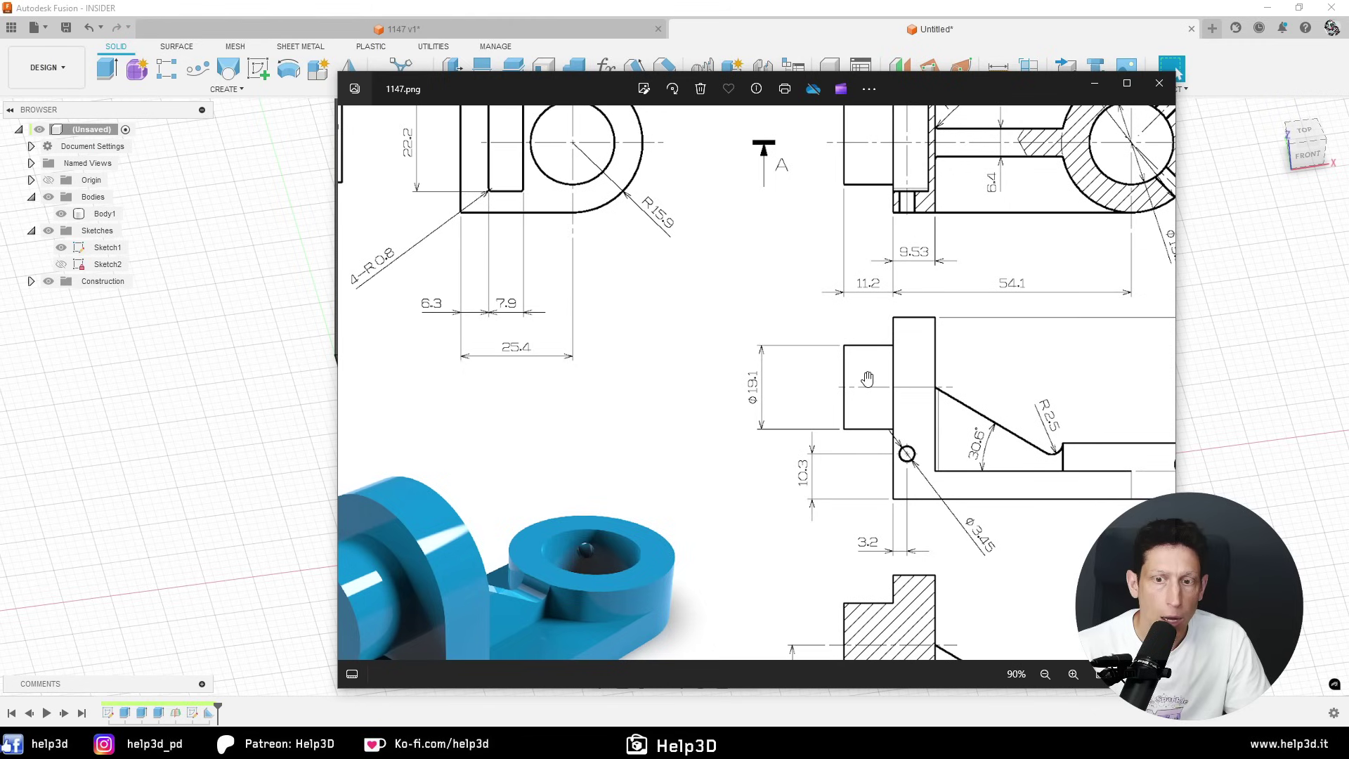
{"action": "scroll", "coordinate": [868, 379], "scroll_direction": "down", "scroll_amount": 1}
{"action": "scroll", "coordinate": [866, 378], "scroll_direction": "down", "scroll_amount": 1}
{"action": "scroll", "coordinate": [863, 377], "scroll_direction": "down", "scroll_amount": 1}
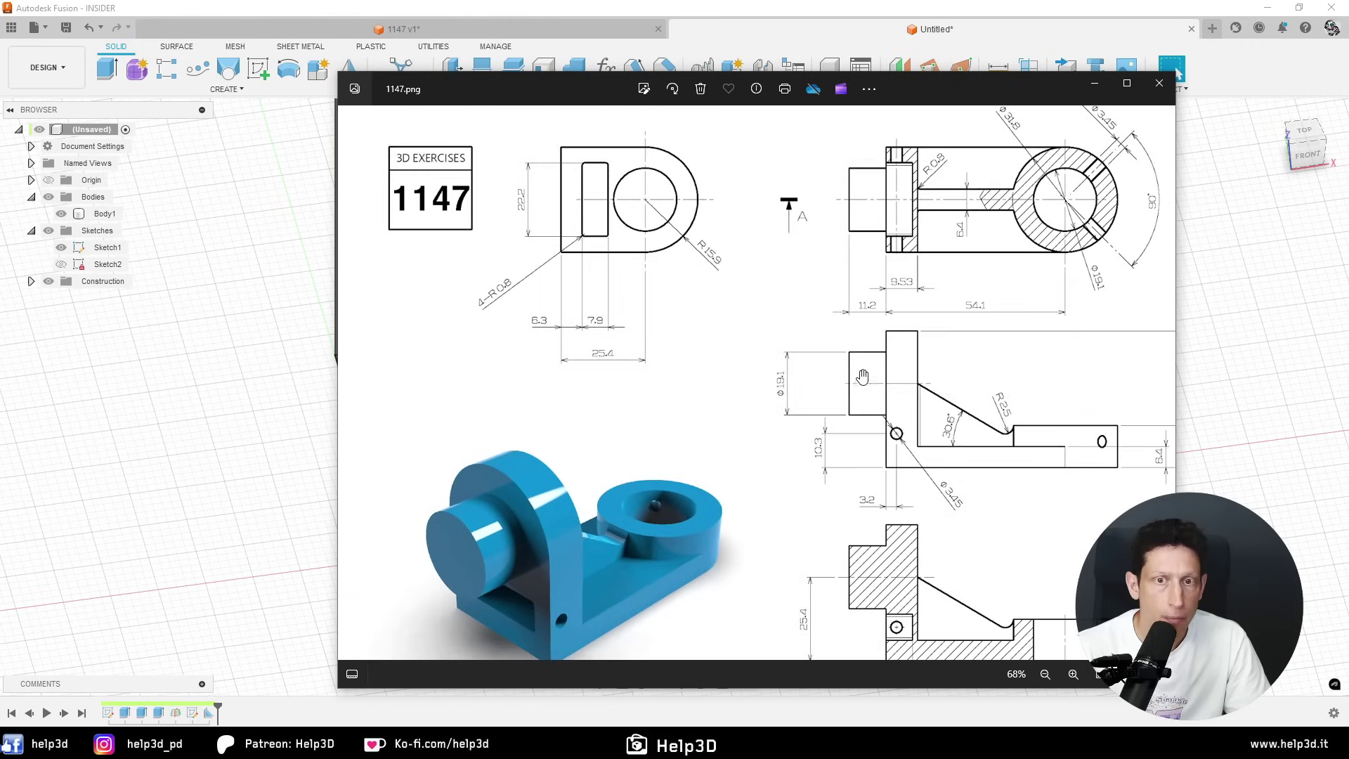
- Create a new sketch on the upright wall's outer face
{"action": "key", "text": "alt+Tab"}
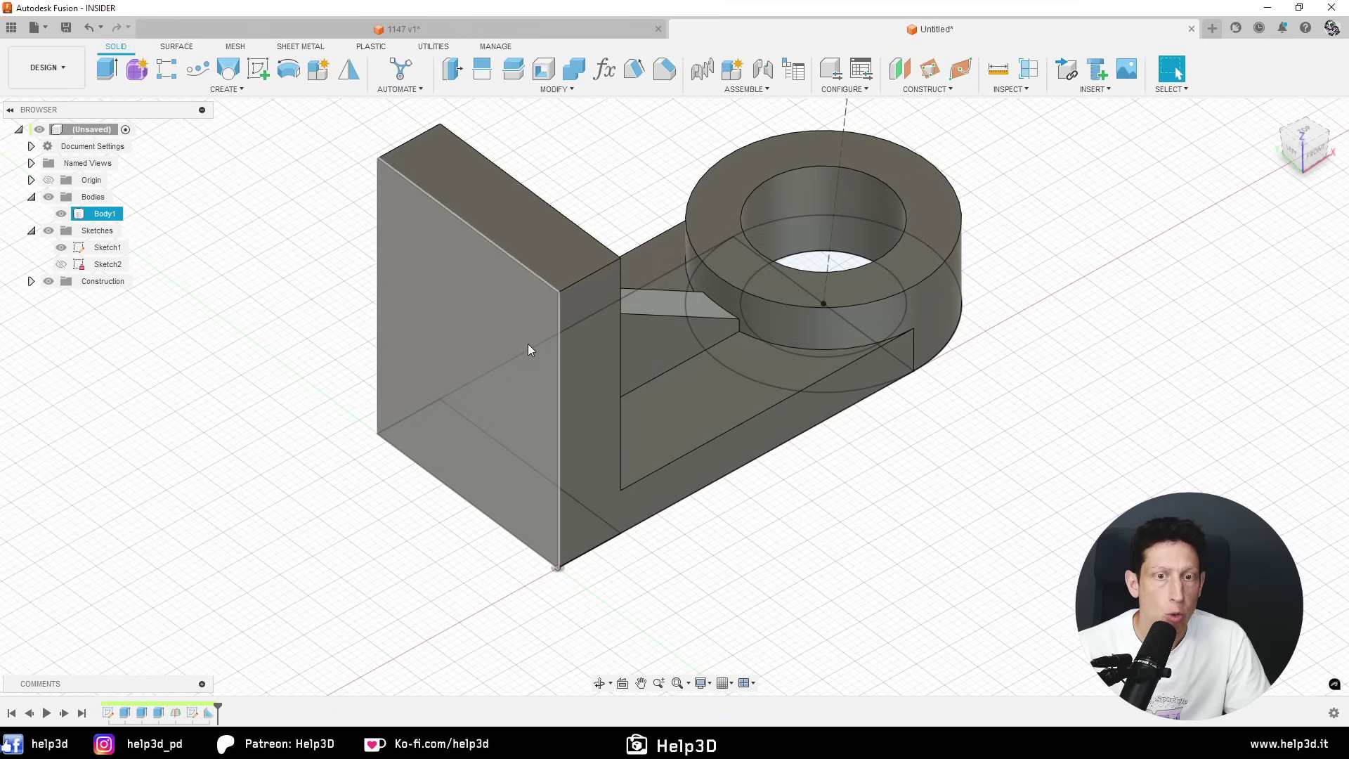
{"action": "left_click", "coordinate": [529, 343]}
{"action": "right_click", "coordinate": [532, 317]}
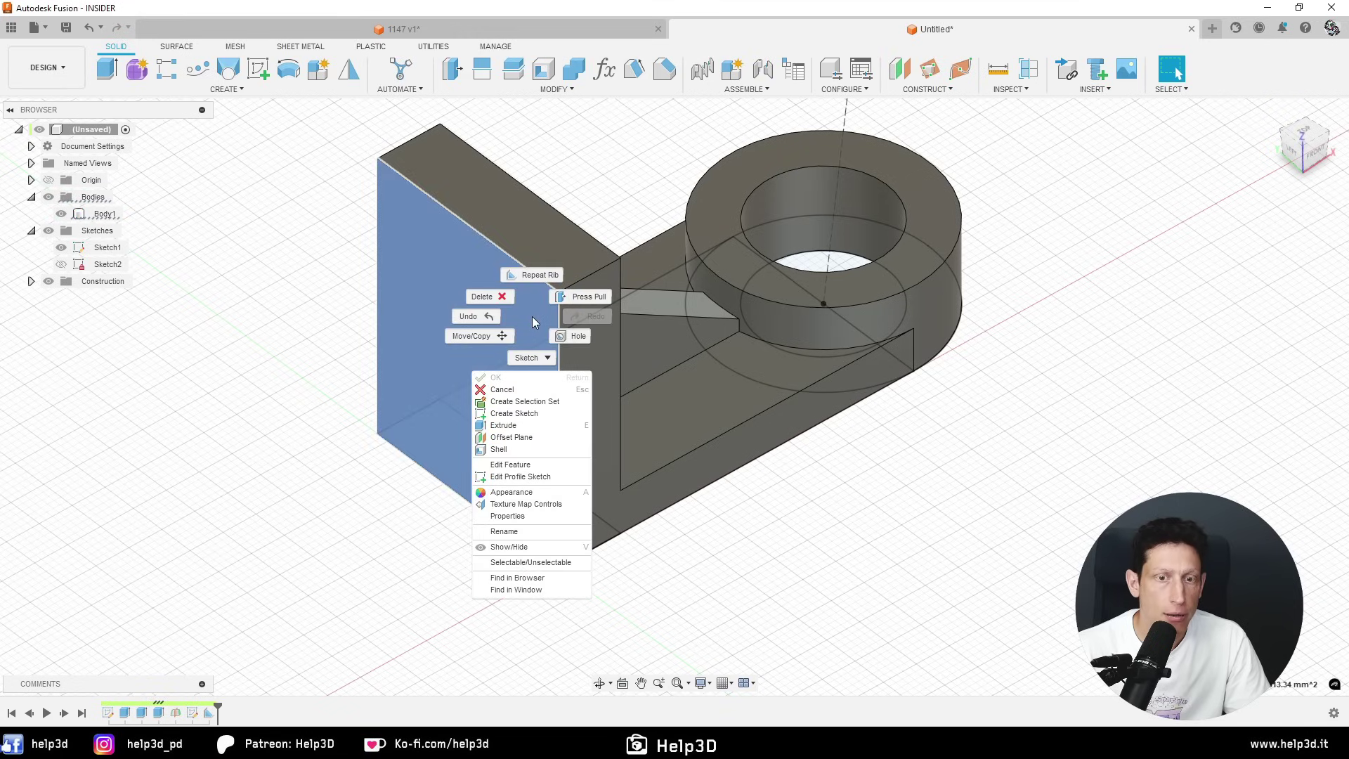
{"action": "left_click", "coordinate": [526, 414]}
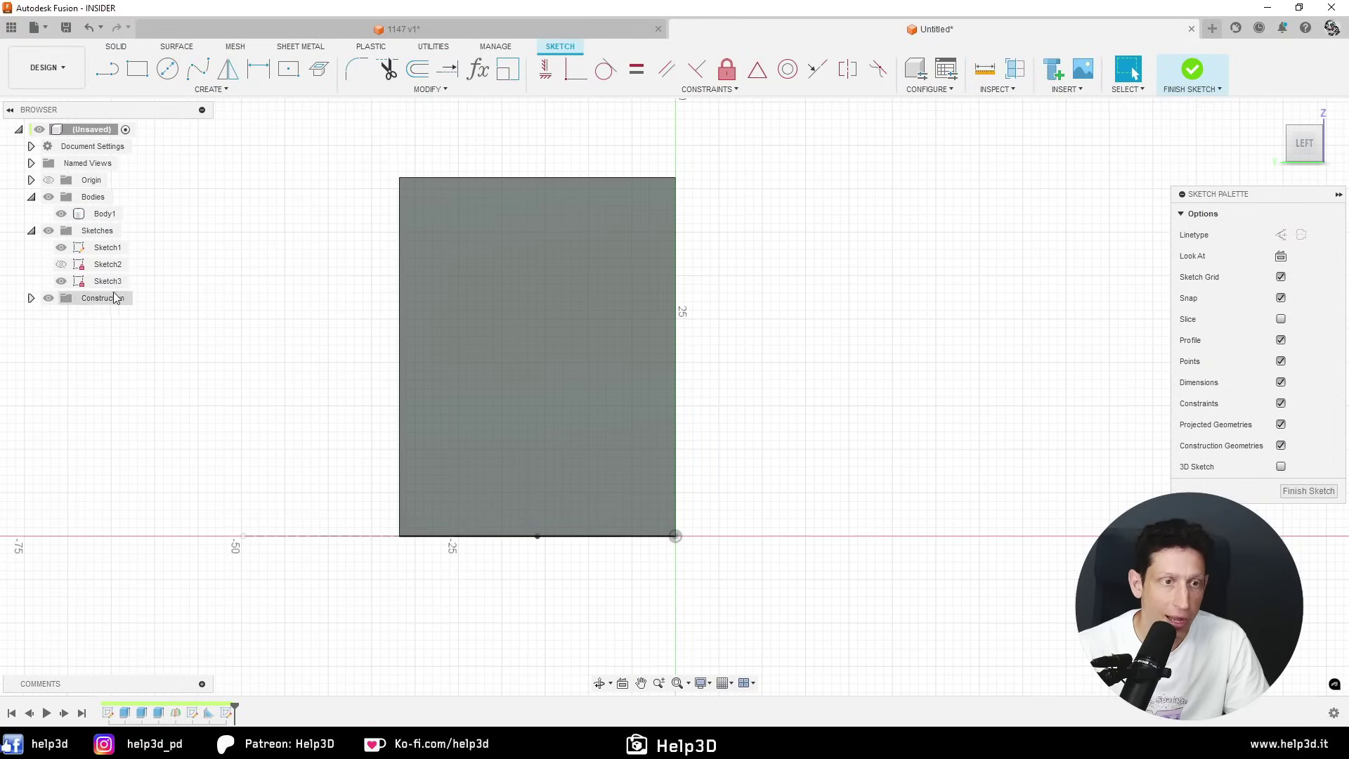
- Show Sketch2's centre line for reference and look straight at the face from the left
{"action": "left_click", "coordinate": [61, 264]}
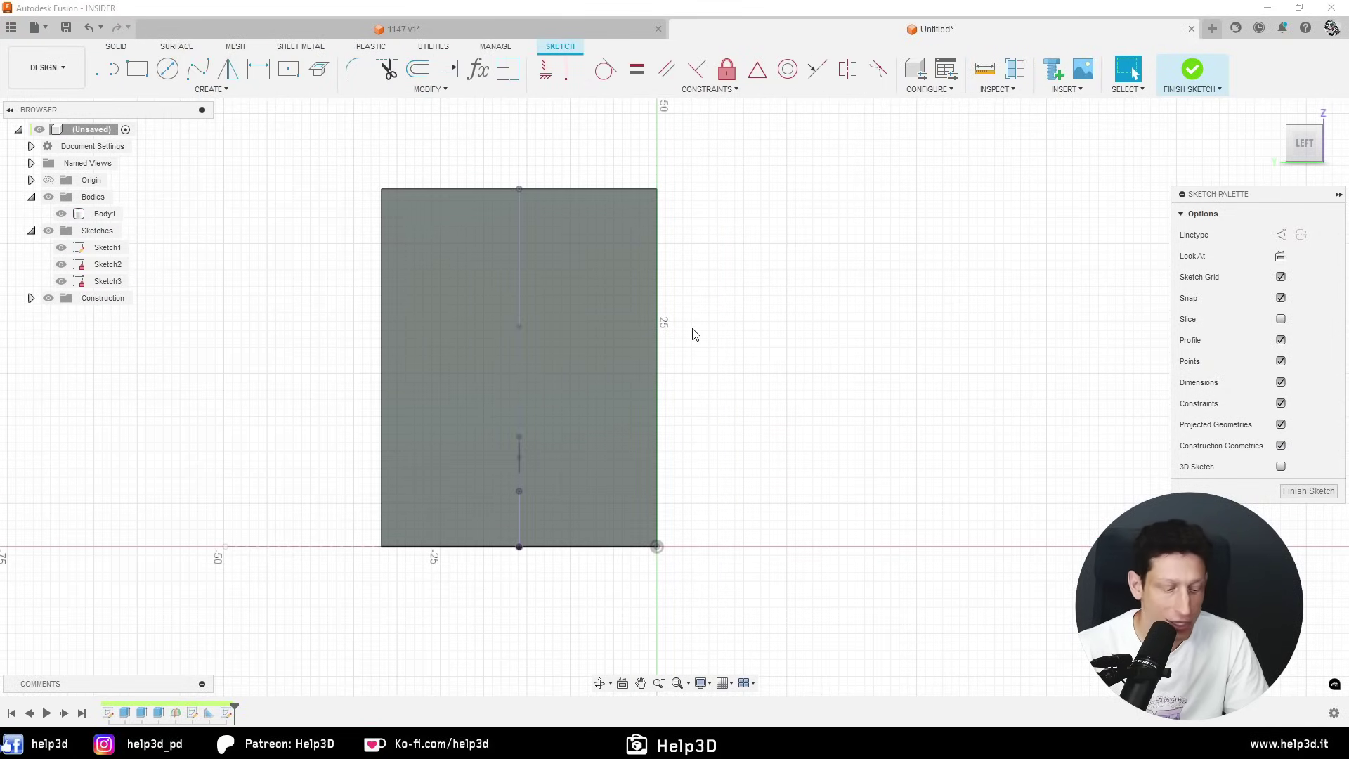
{"action": "mouse_move", "coordinate": [694, 335]}
{"action": "middle_mouse_down", "text": "shift"}
{"action": "mouse_move", "coordinate": [639, 326]}
{"action": "mouse_move", "coordinate": [239, 349]}
{"action": "middle_mouse_up", "text": "shift"}
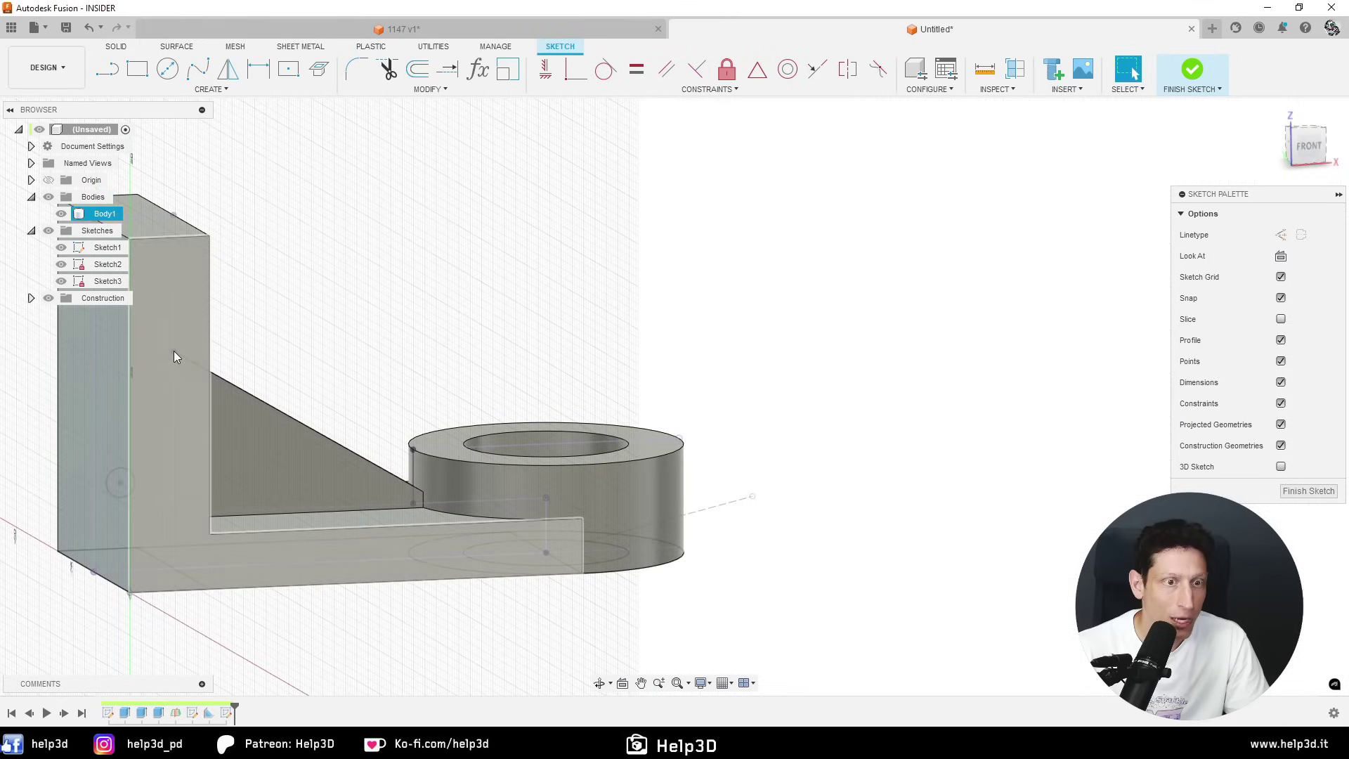
{"action": "key", "text": "Escape"}
{"action": "middle_click_drag", "start_coordinate": [522, 264], "coordinate": [557, 259], "text": "shift"}
{"action": "key", "text": "p"}
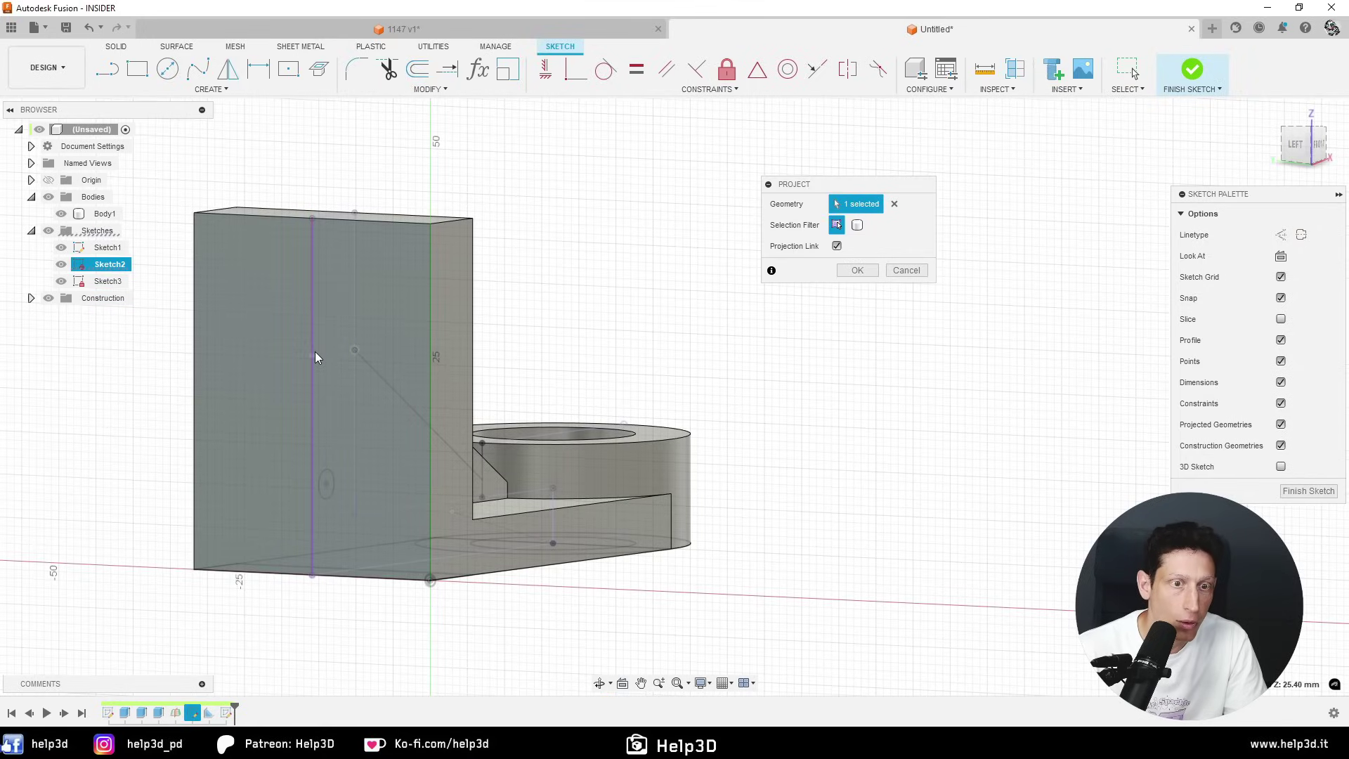
{"action": "left_click", "coordinate": [373, 343]}
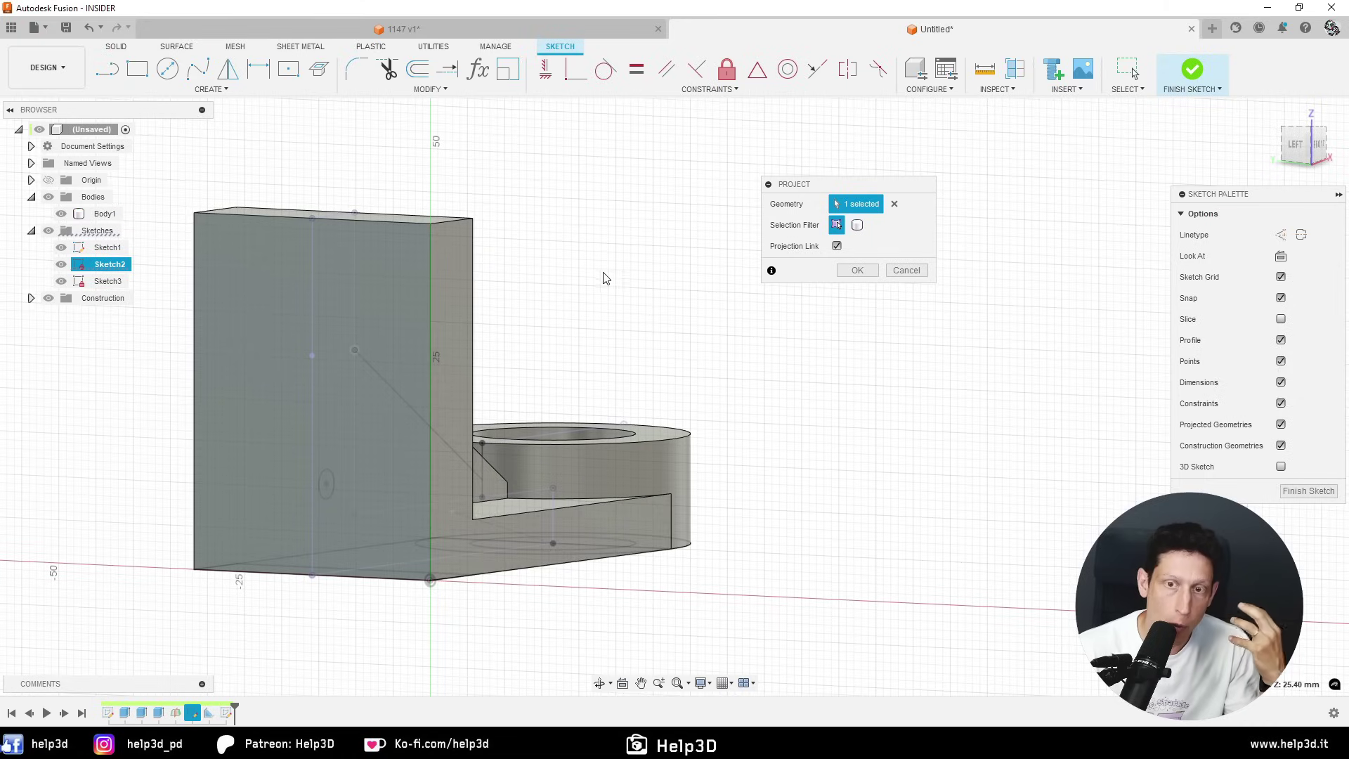
{"action": "left_click", "coordinate": [909, 274]}
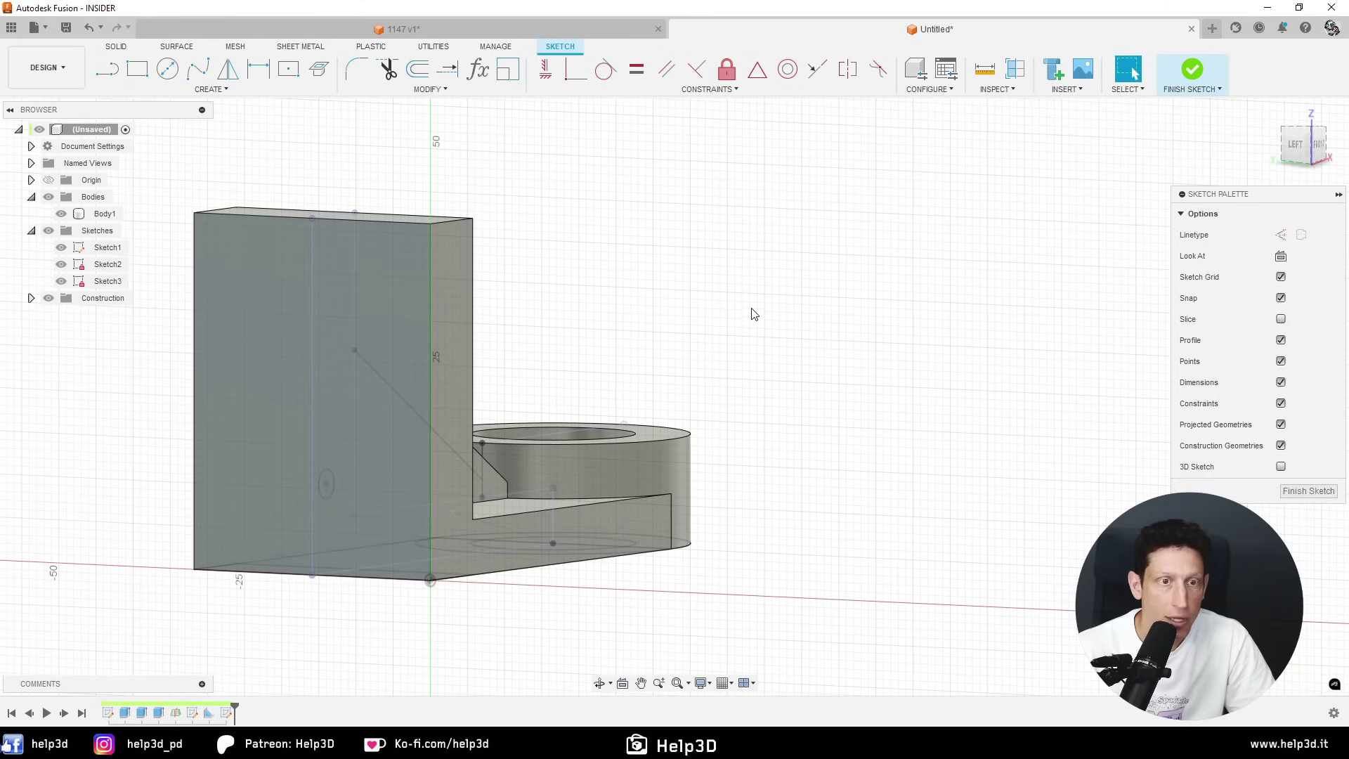
{"action": "left_click", "coordinate": [1295, 144]}
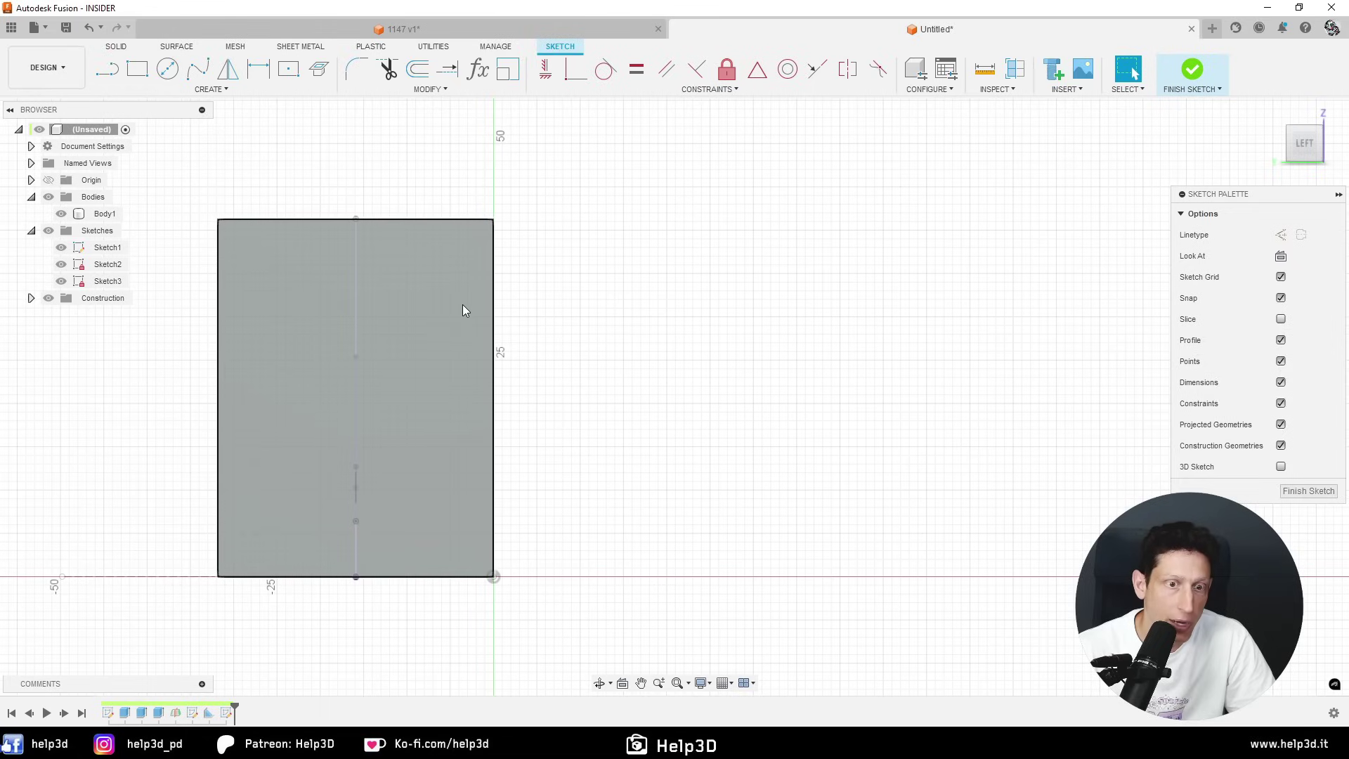
- Hide Sketch2 and draw a vertical construction centre line across the face
{"action": "left_click", "coordinate": [62, 264]}
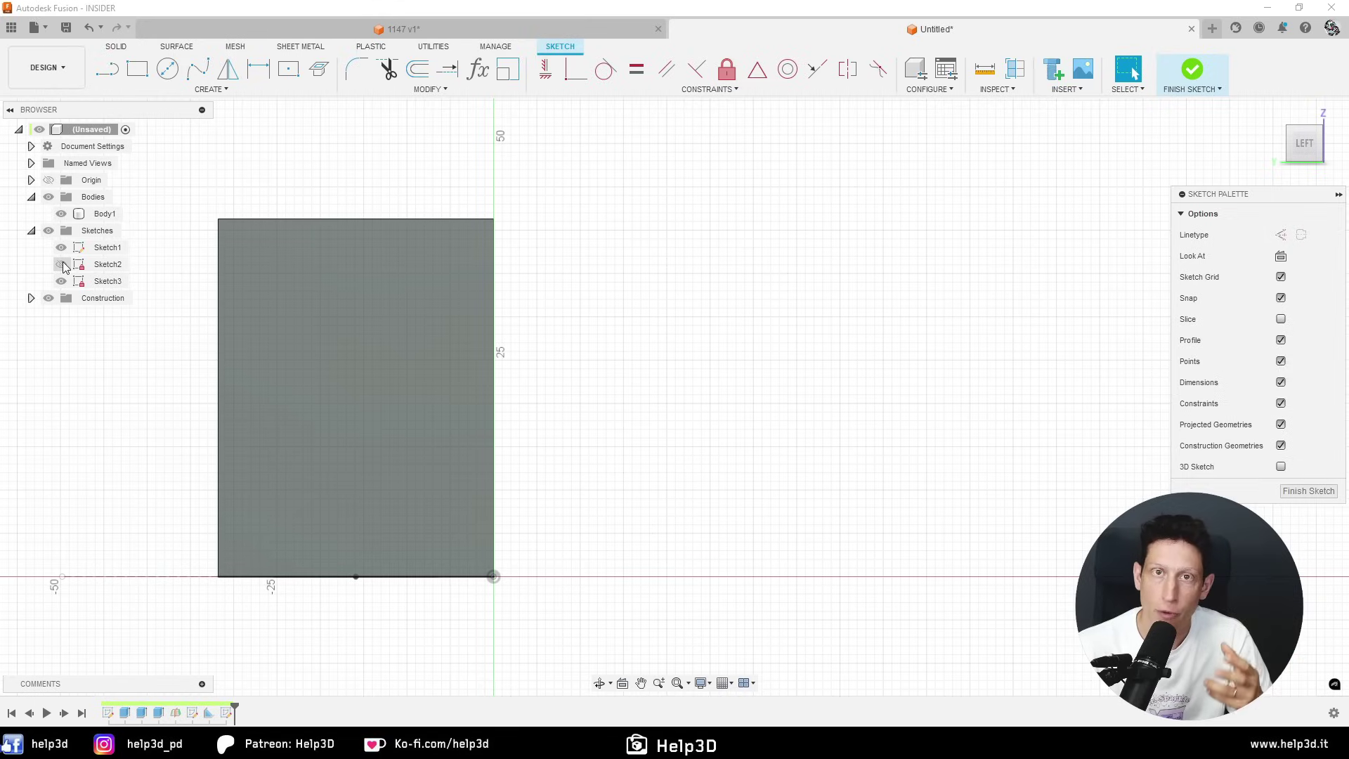
{"action": "key", "text": "l"}
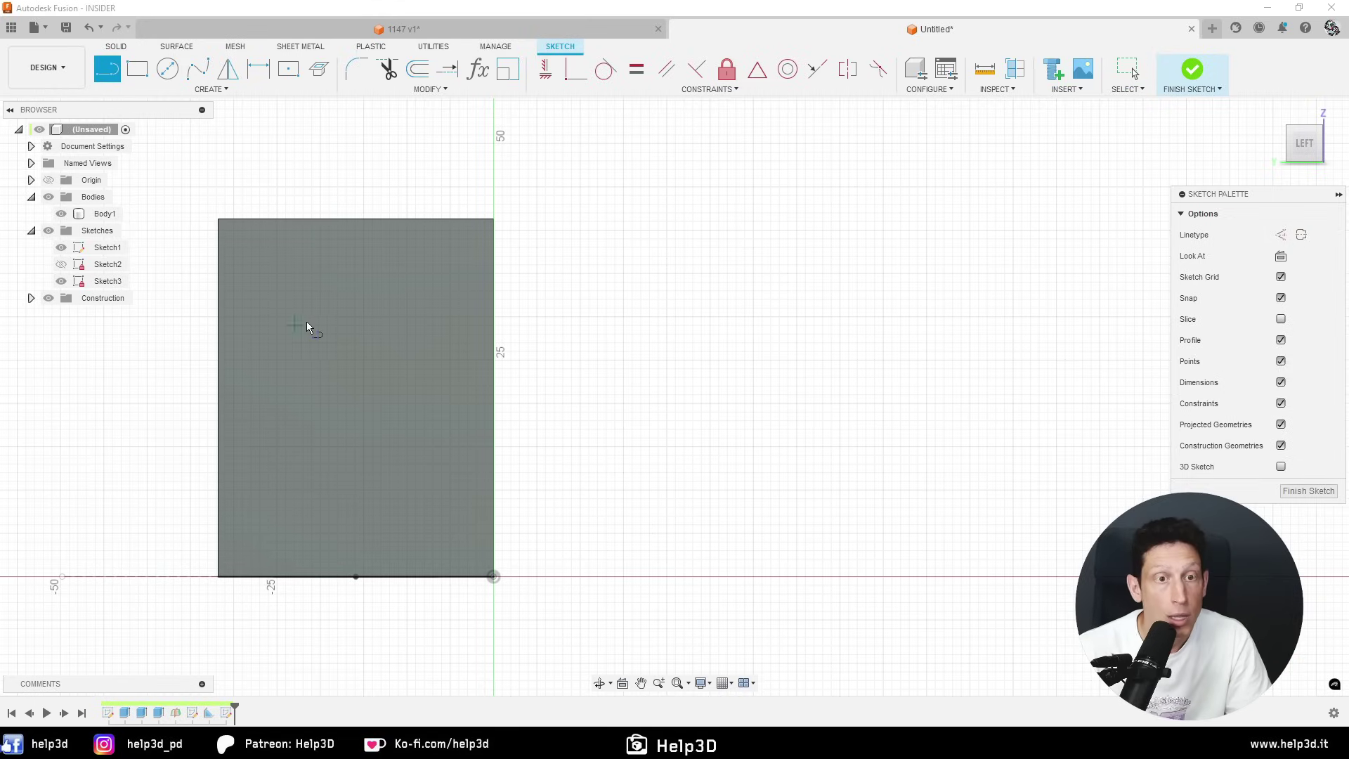
{"action": "left_click", "coordinate": [356, 219]}
{"action": "left_click", "coordinate": [355, 575]}
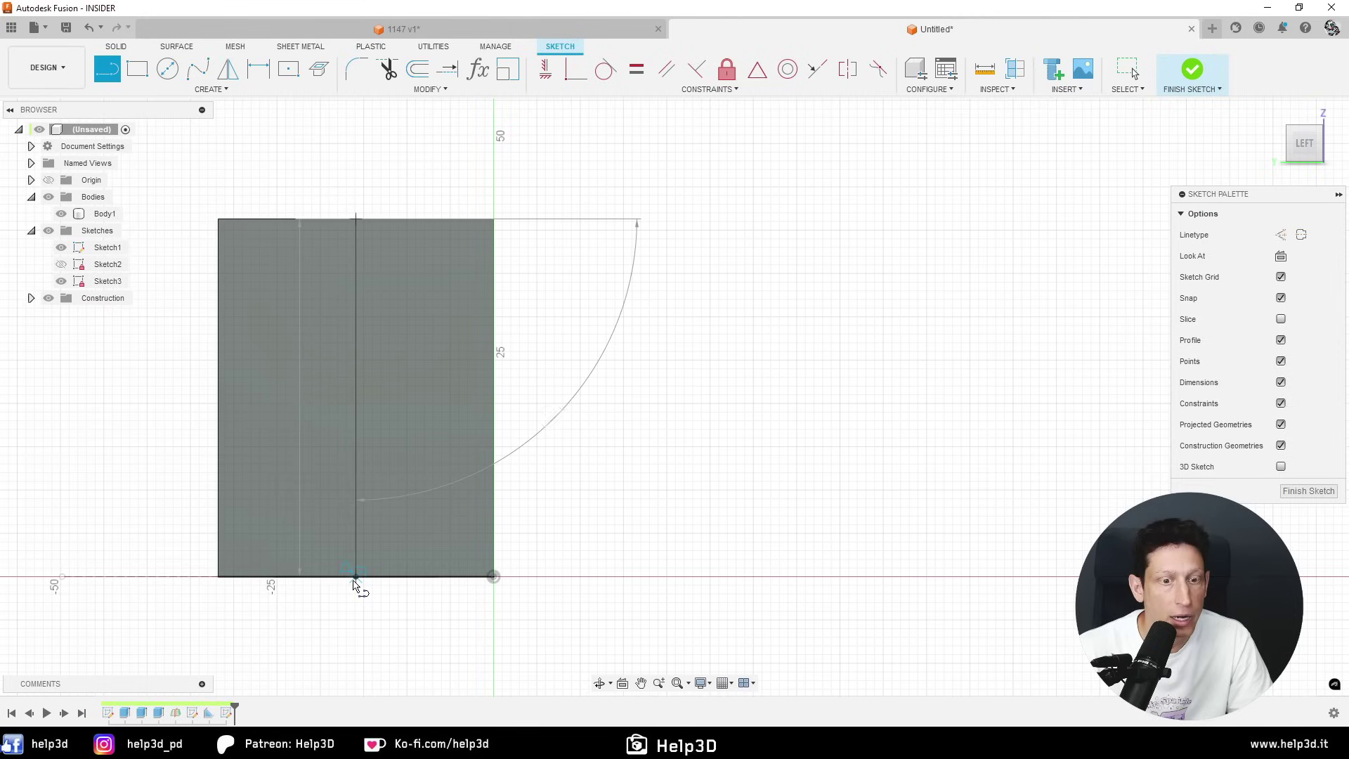
{"action": "key", "text": "Escape"}
{"action": "key", "text": "Escape"}
{"action": "key", "text": "x"}
{"action": "middle_click_drag", "start_coordinate": [527, 260], "coordinate": [783, 280]}
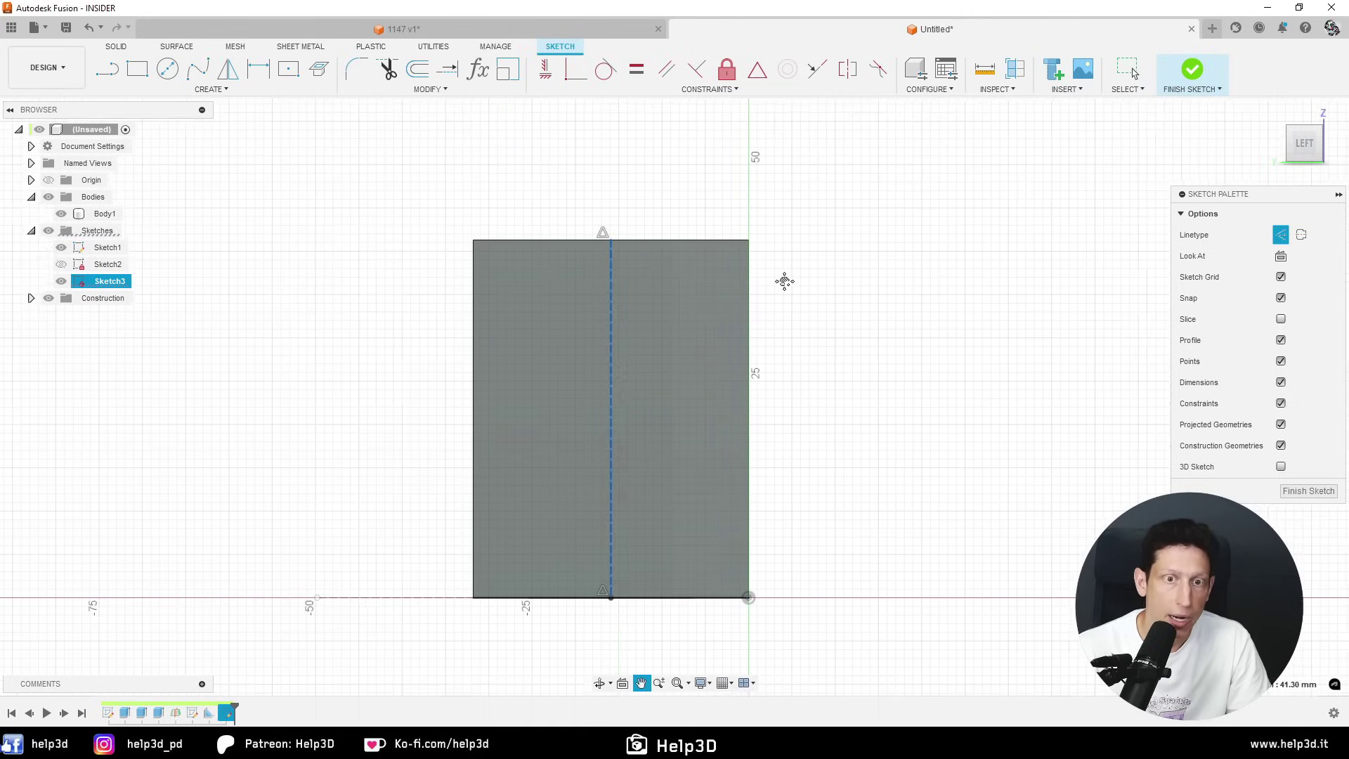
{"action": "scroll", "coordinate": [657, 298], "scroll_direction": "up", "scroll_amount": 3}
{"action": "middle_click_drag", "start_coordinate": [656, 298], "coordinate": [669, 226]}
{"action": "scroll", "coordinate": [660, 221], "scroll_direction": "down", "scroll_amount": 1}
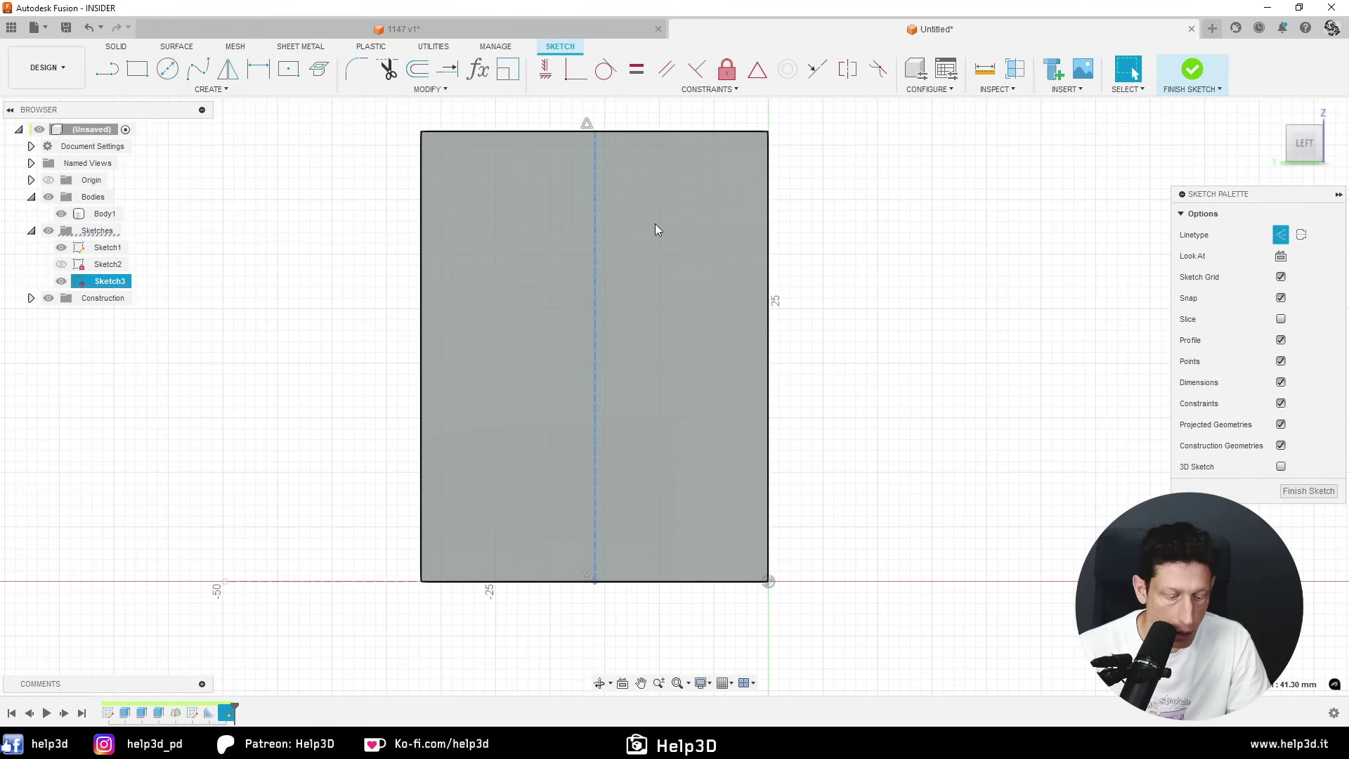
- Draw a Ø19.10 circle centred on the construction line
{"action": "key", "text": "c"}
{"action": "left_click", "coordinate": [595, 290]}
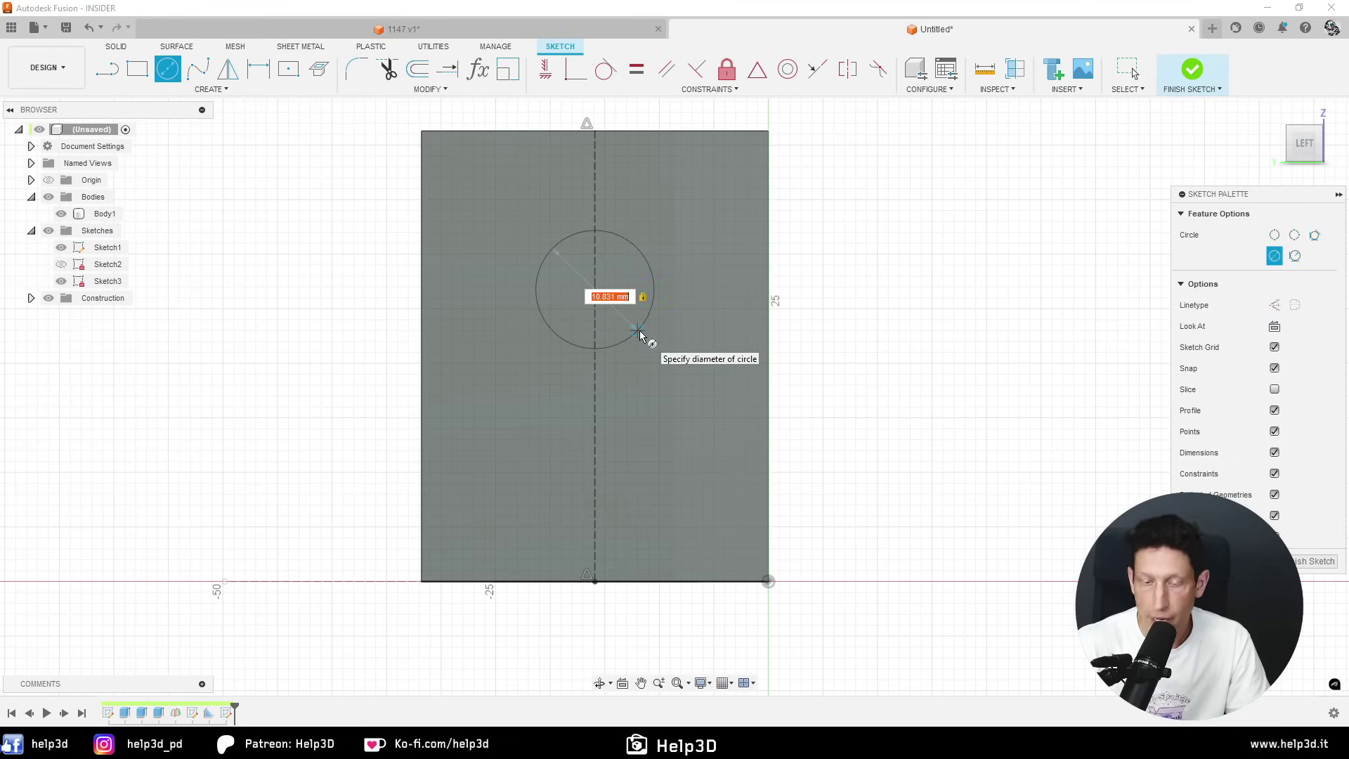
{"action": "left_click", "coordinate": [723, 351]}
{"action": "key", "text": "d"}
{"action": "left_click", "coordinate": [720, 336]}
{"action": "left_click", "coordinate": [912, 408]}
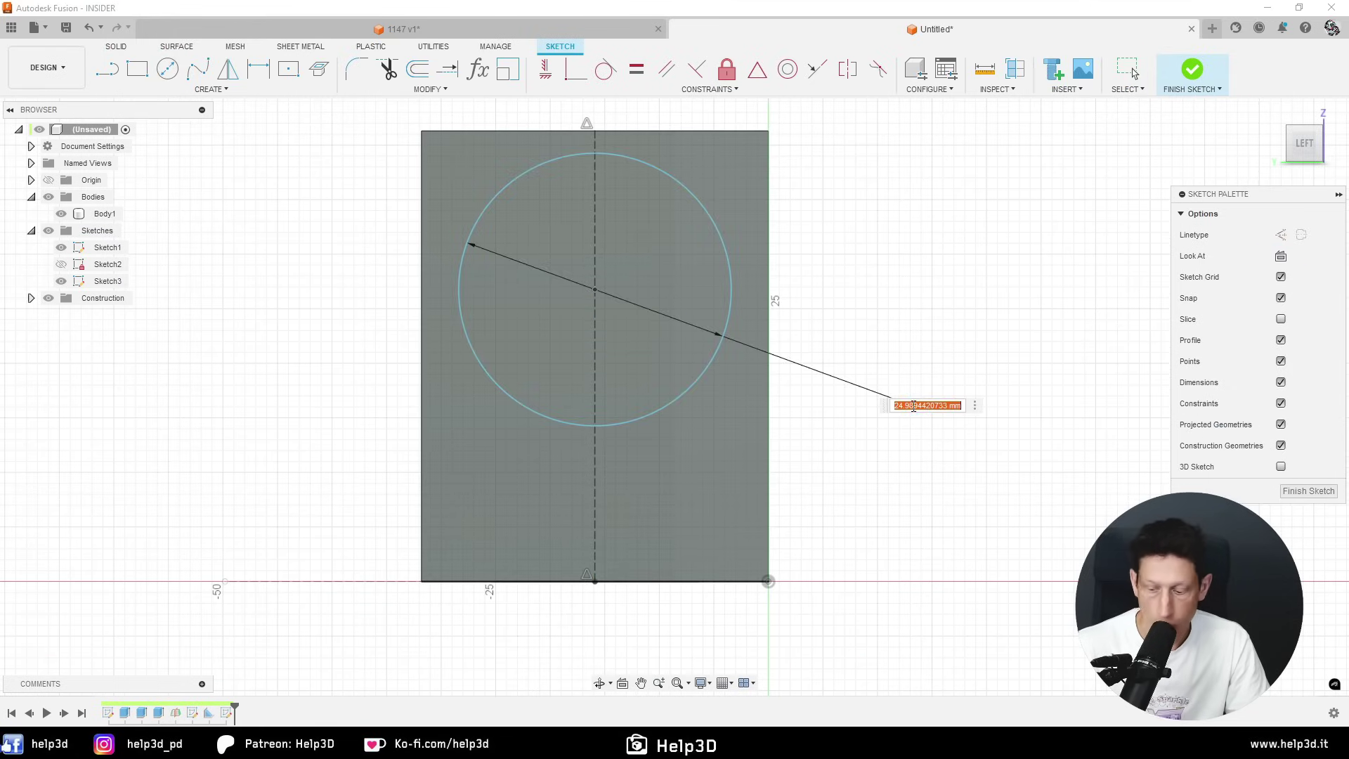
{"action": "type", "text": "9.1"}
{"action": "key", "text": "Return"}
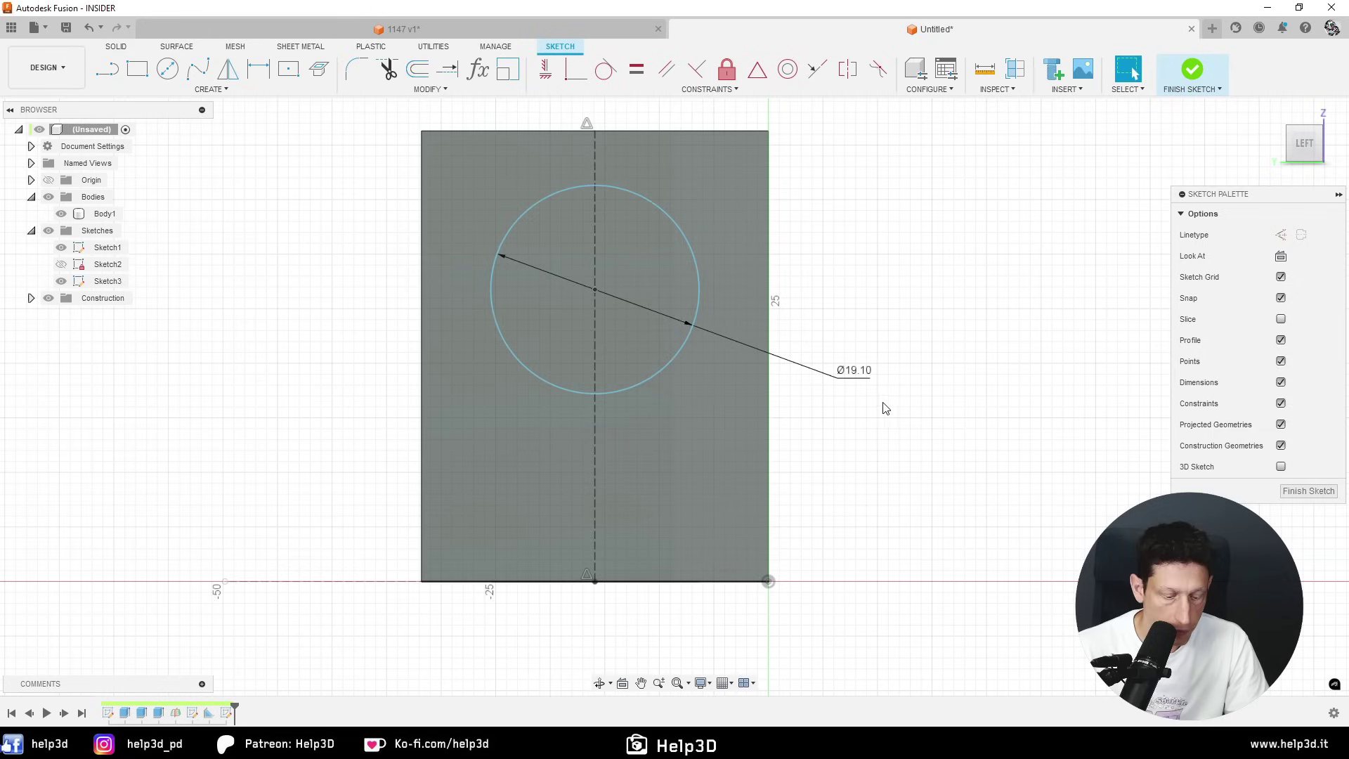
- Fix the circle centre 25.40 mm above the base
{"action": "key", "text": "d"}
{"action": "left_click", "coordinate": [595, 289]}
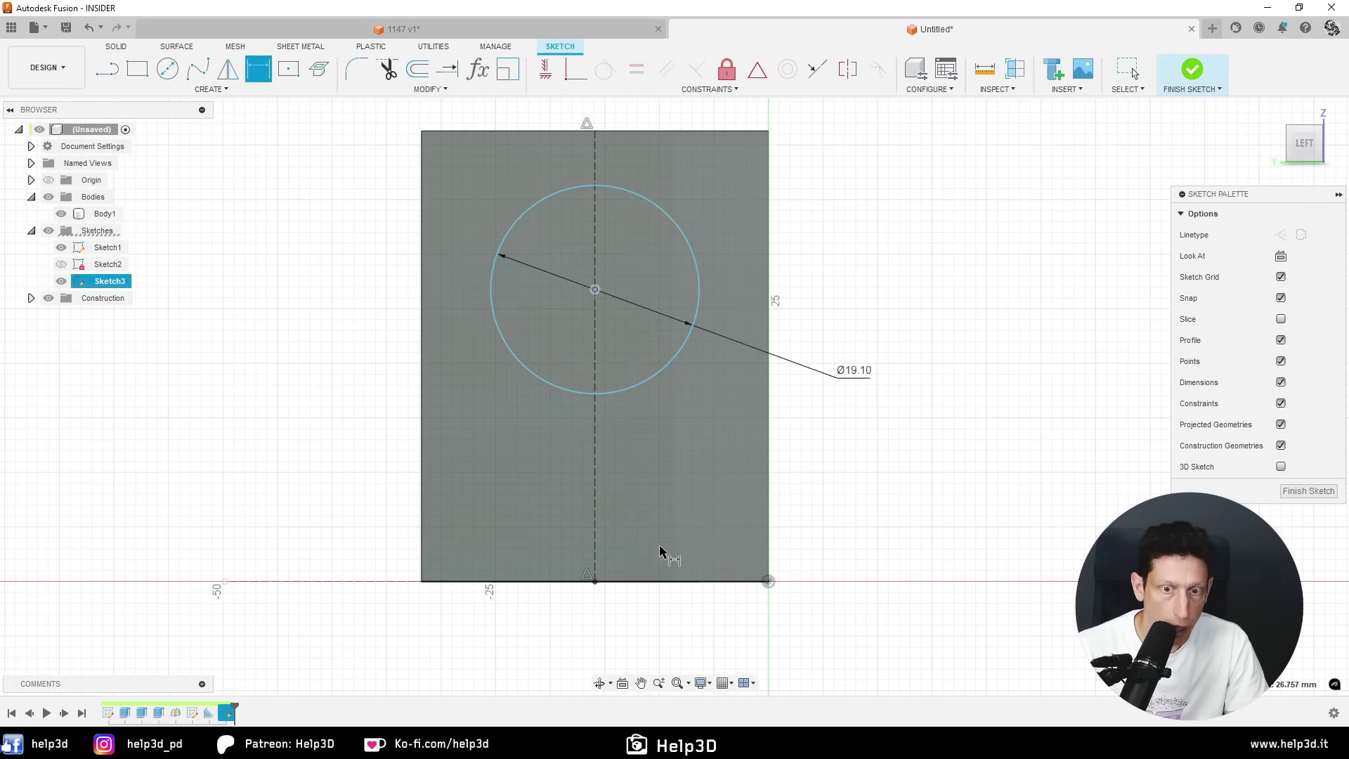
{"action": "left_click", "coordinate": [659, 581]}
{"action": "left_click", "coordinate": [928, 395]}
{"action": "type", "text": "25.4"}
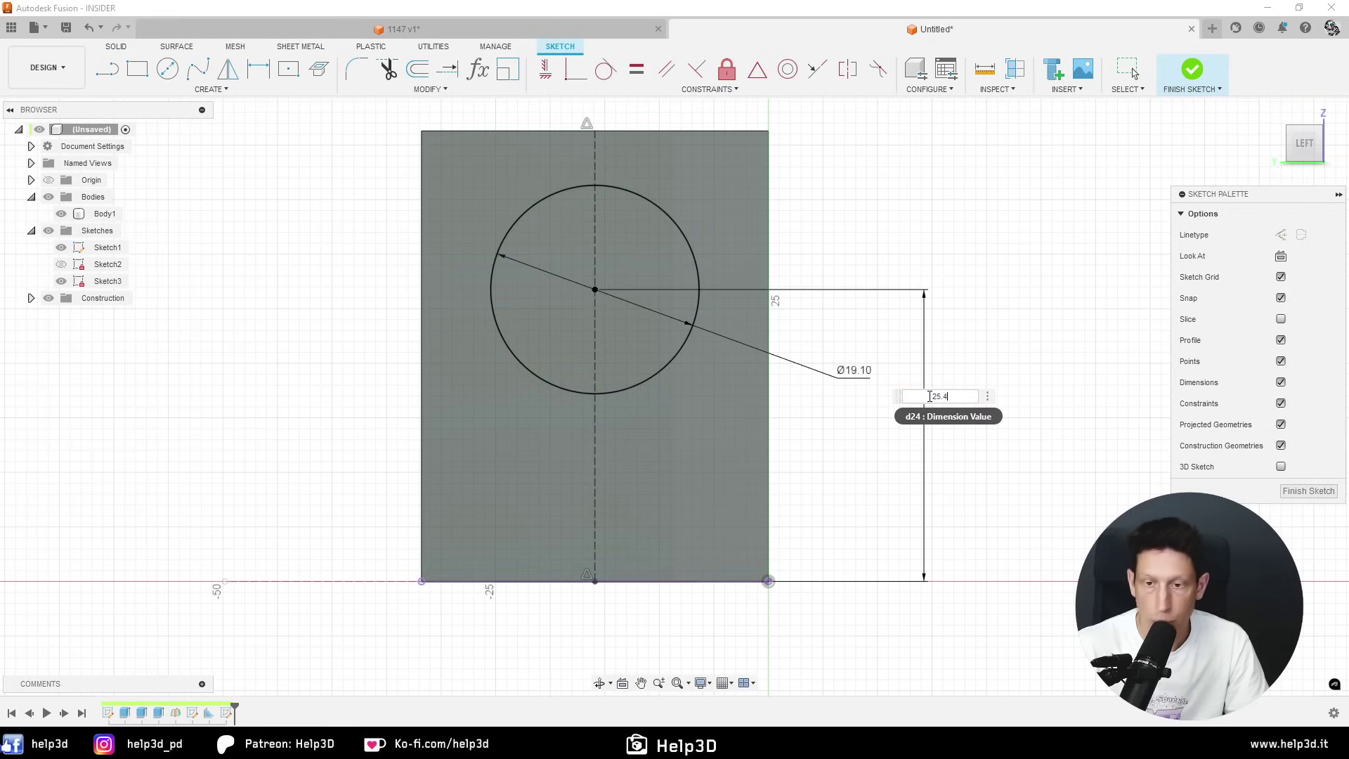
{"action": "key", "text": "Return"}
{"action": "key", "text": "alt+Tab"}
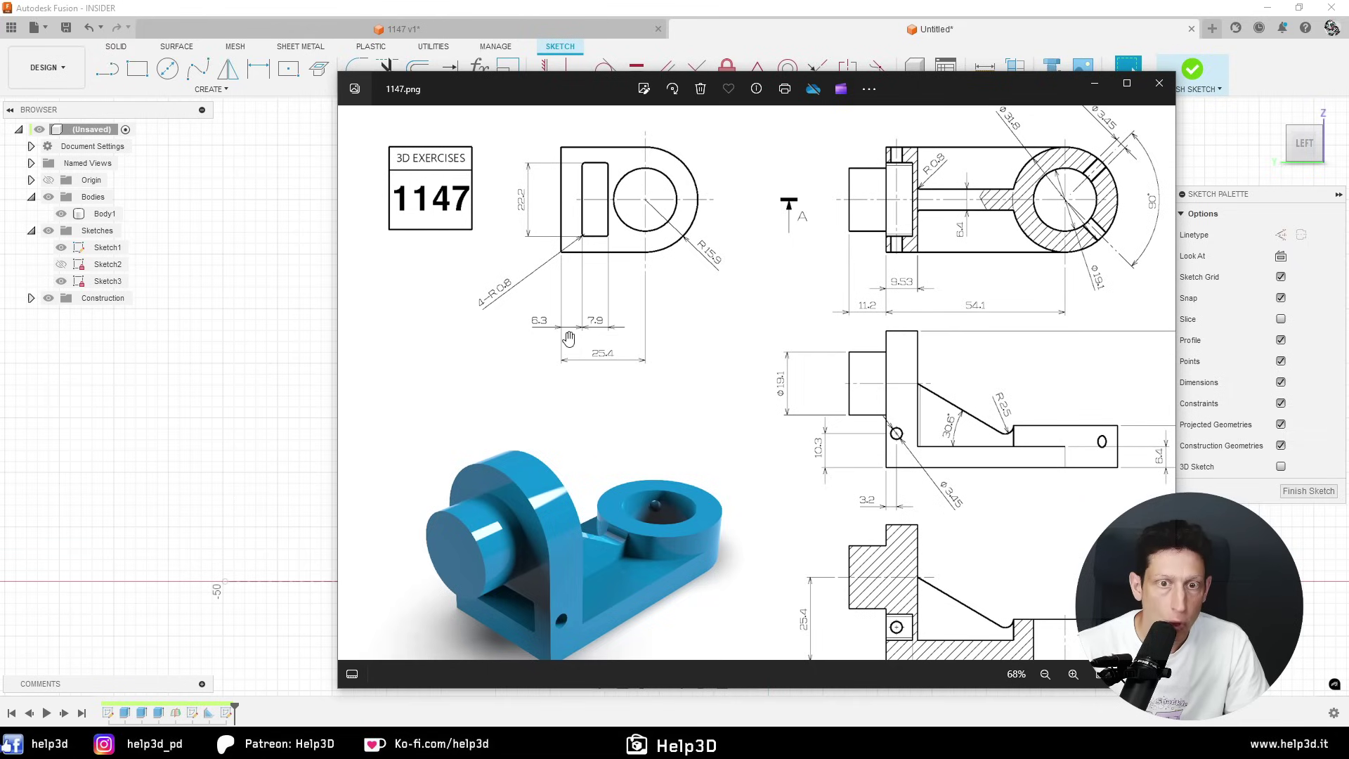
{"action": "left_click", "coordinate": [266, 381]}
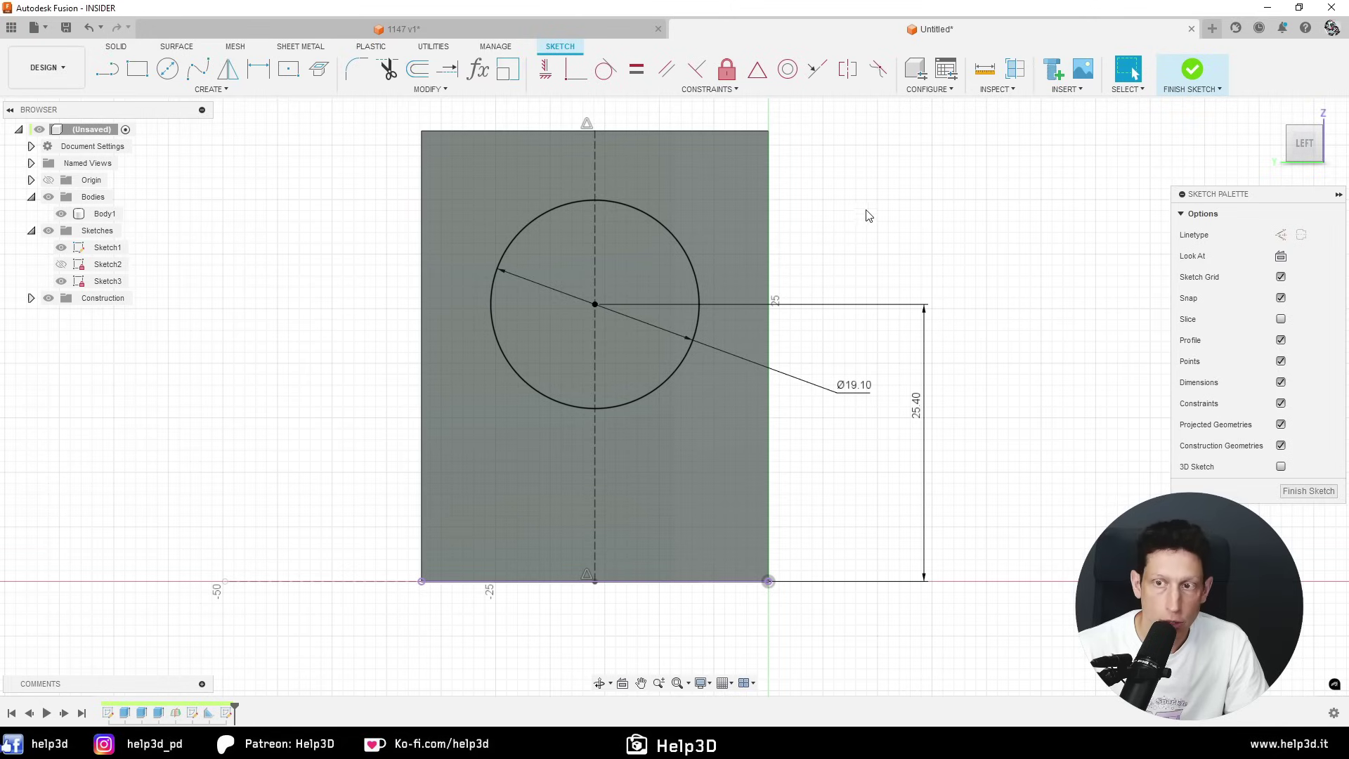
- Draw a centre rectangle 22.20 × 7.90 mm on the centre line below the circle
{"action": "key", "text": "r"}
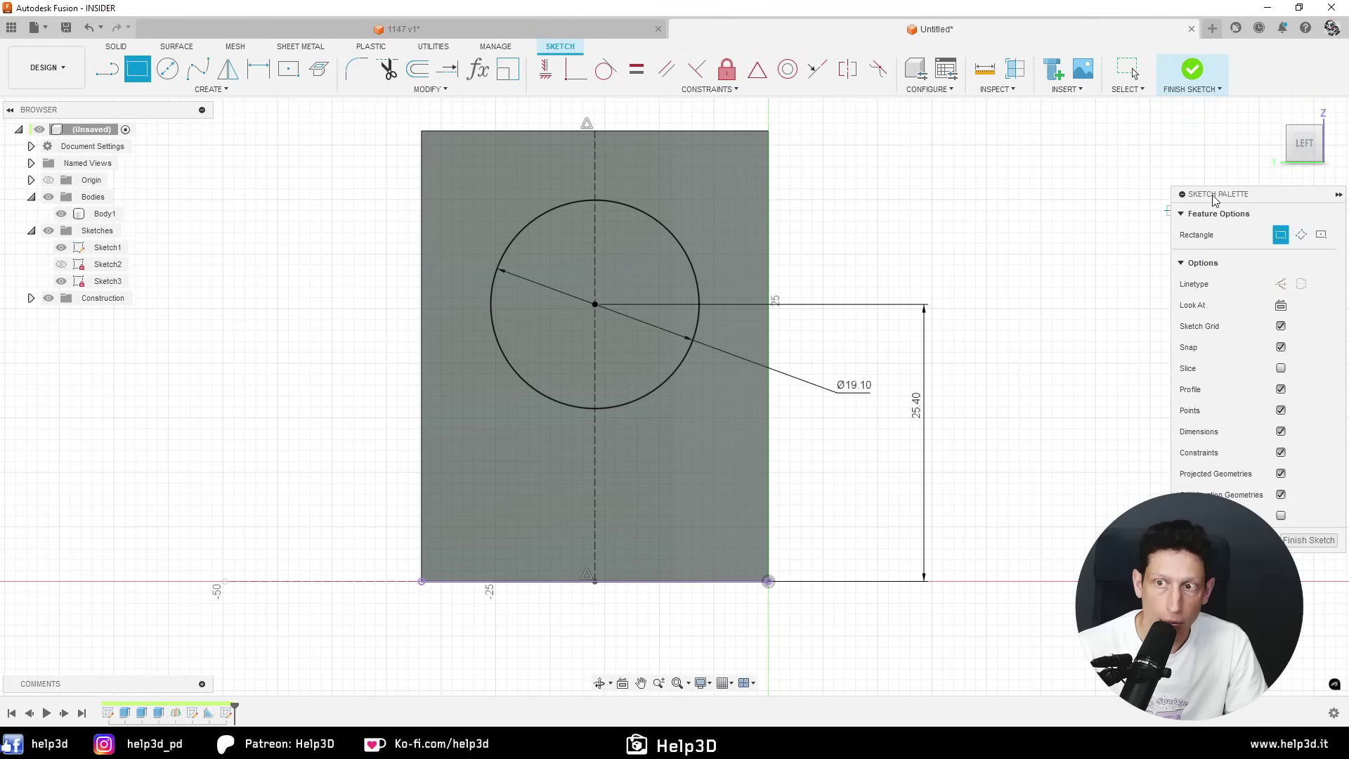
{"action": "left_click_drag", "start_coordinate": [1214, 201], "coordinate": [913, 157]}
{"action": "left_click", "coordinate": [1016, 193]}
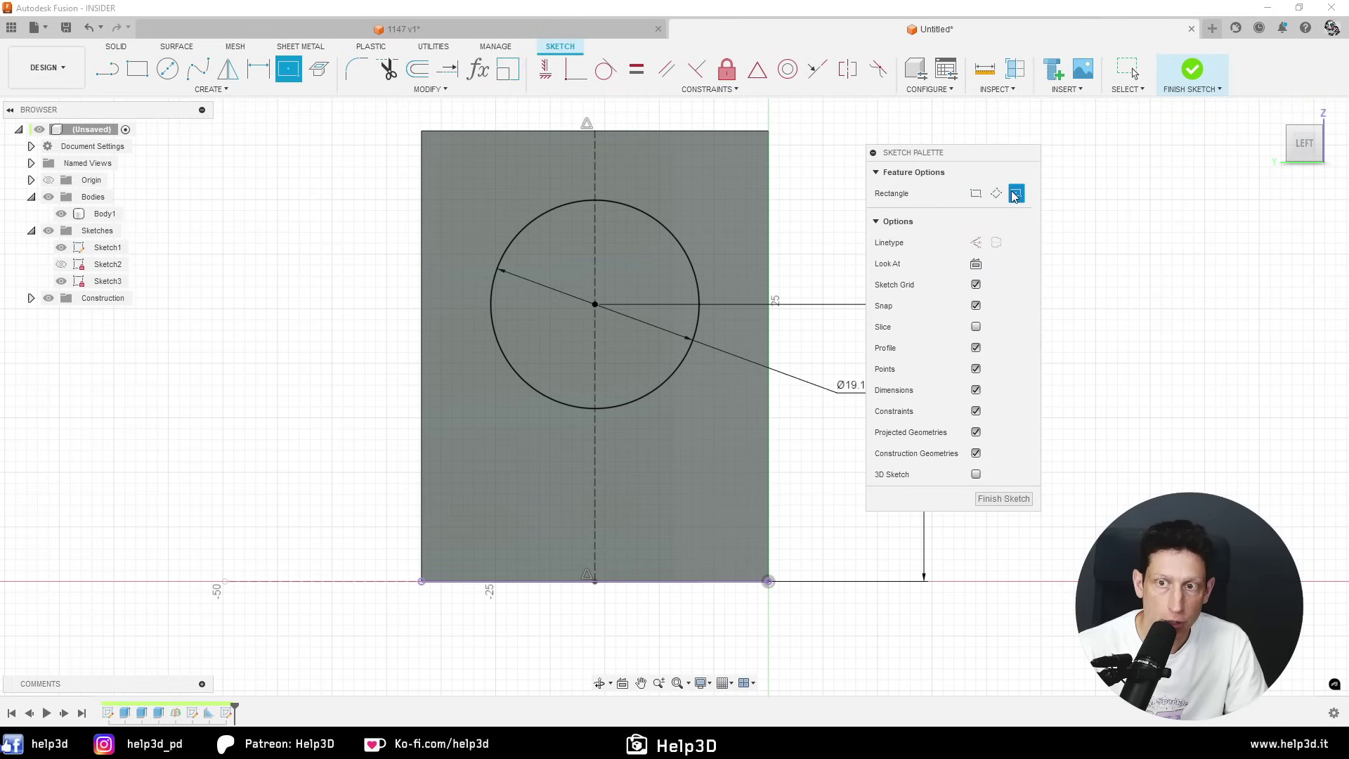
{"action": "left_click", "coordinate": [594, 491]}
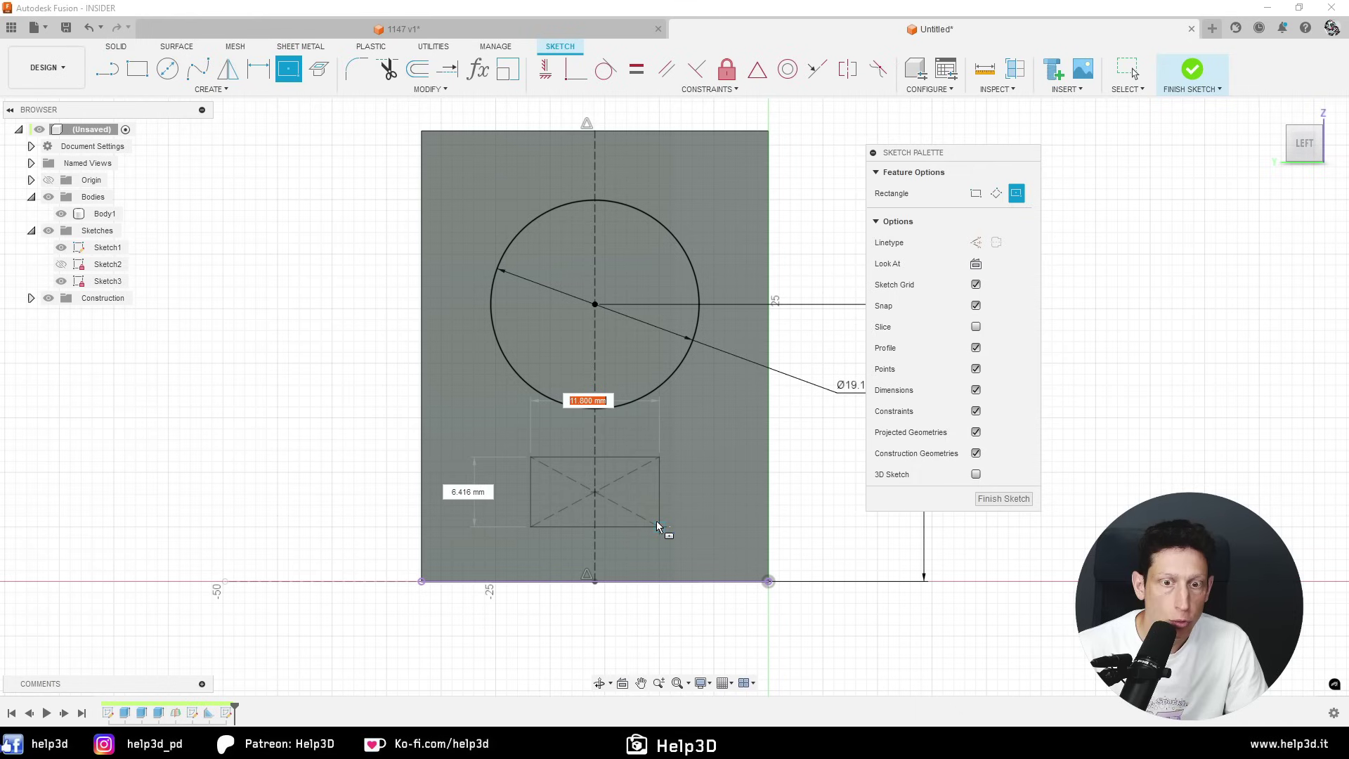
{"action": "left_click", "coordinate": [716, 526]}
{"action": "type", "text": "7.9"}
{"action": "key", "text": "Return"}
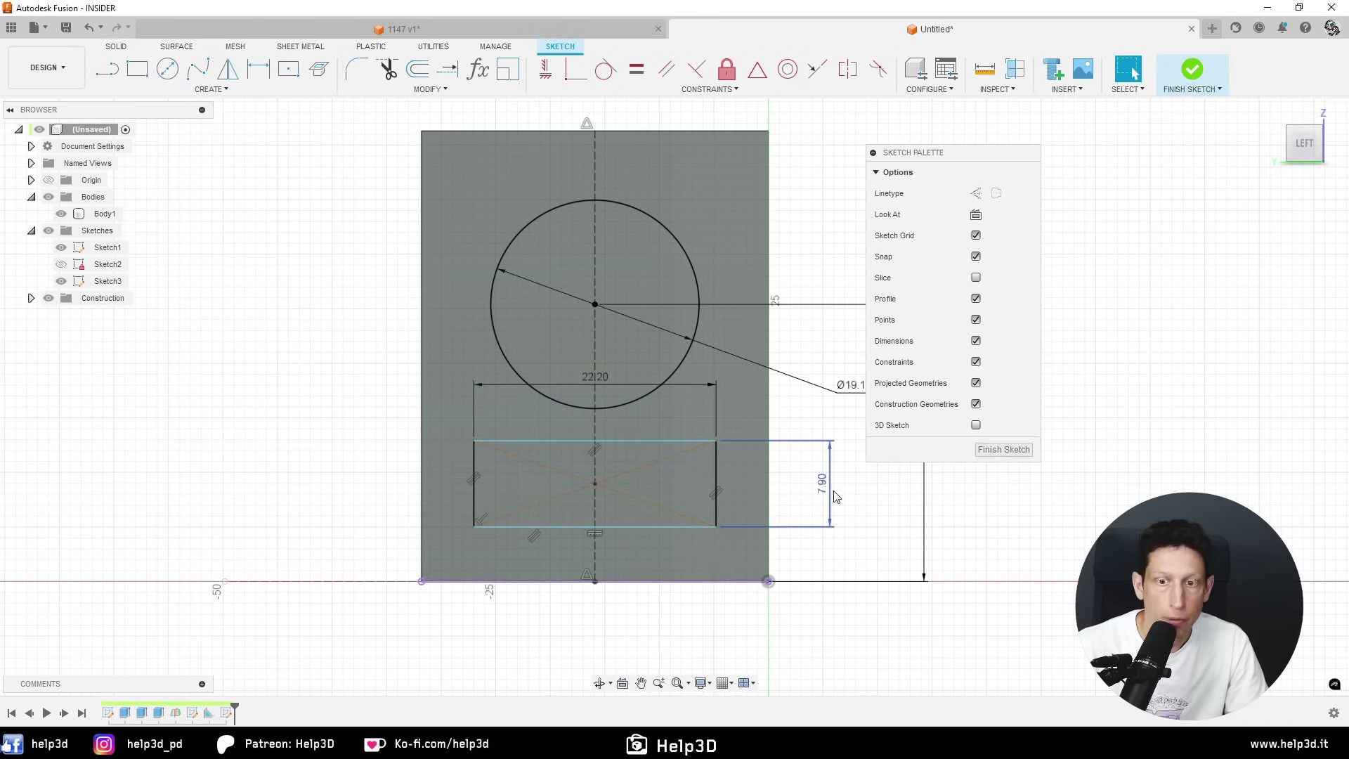
{"action": "key", "text": "alt+Tab"}
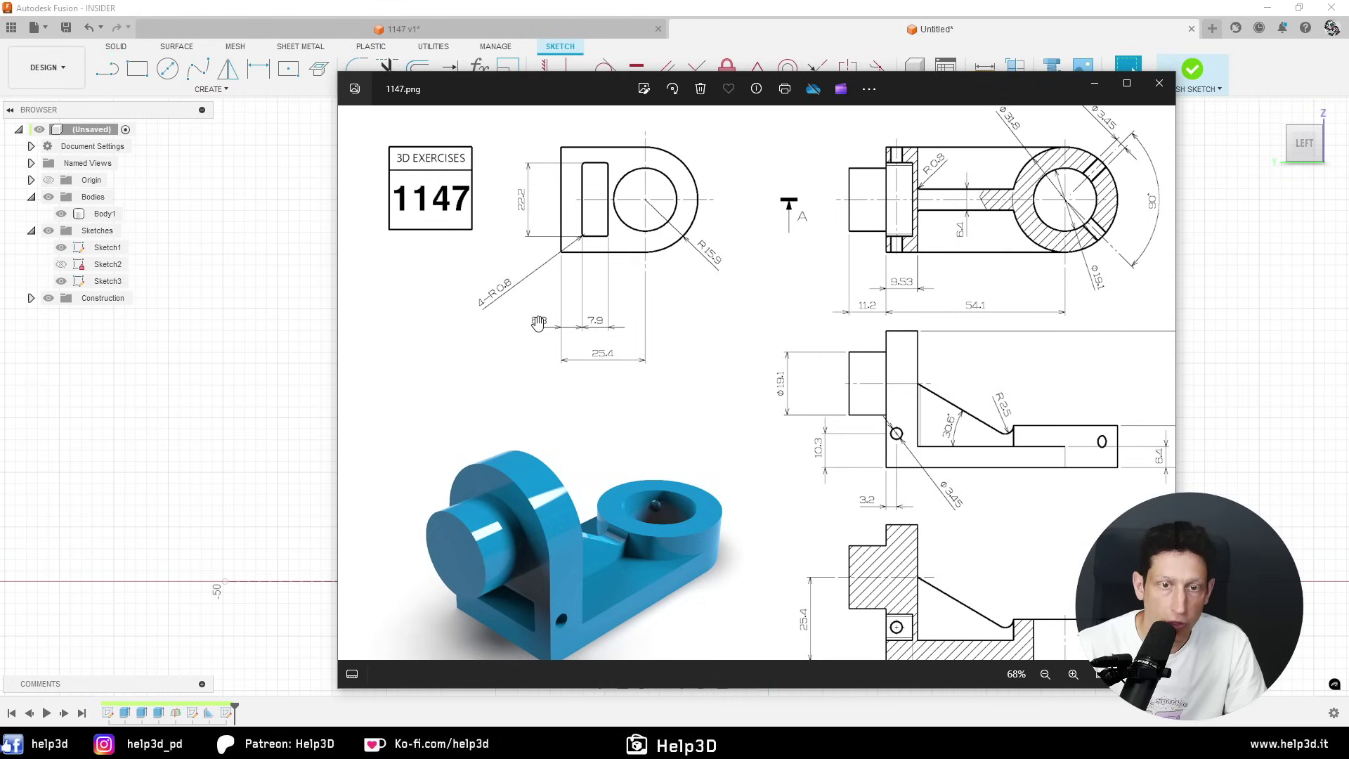
{"action": "left_click", "coordinate": [272, 368]}
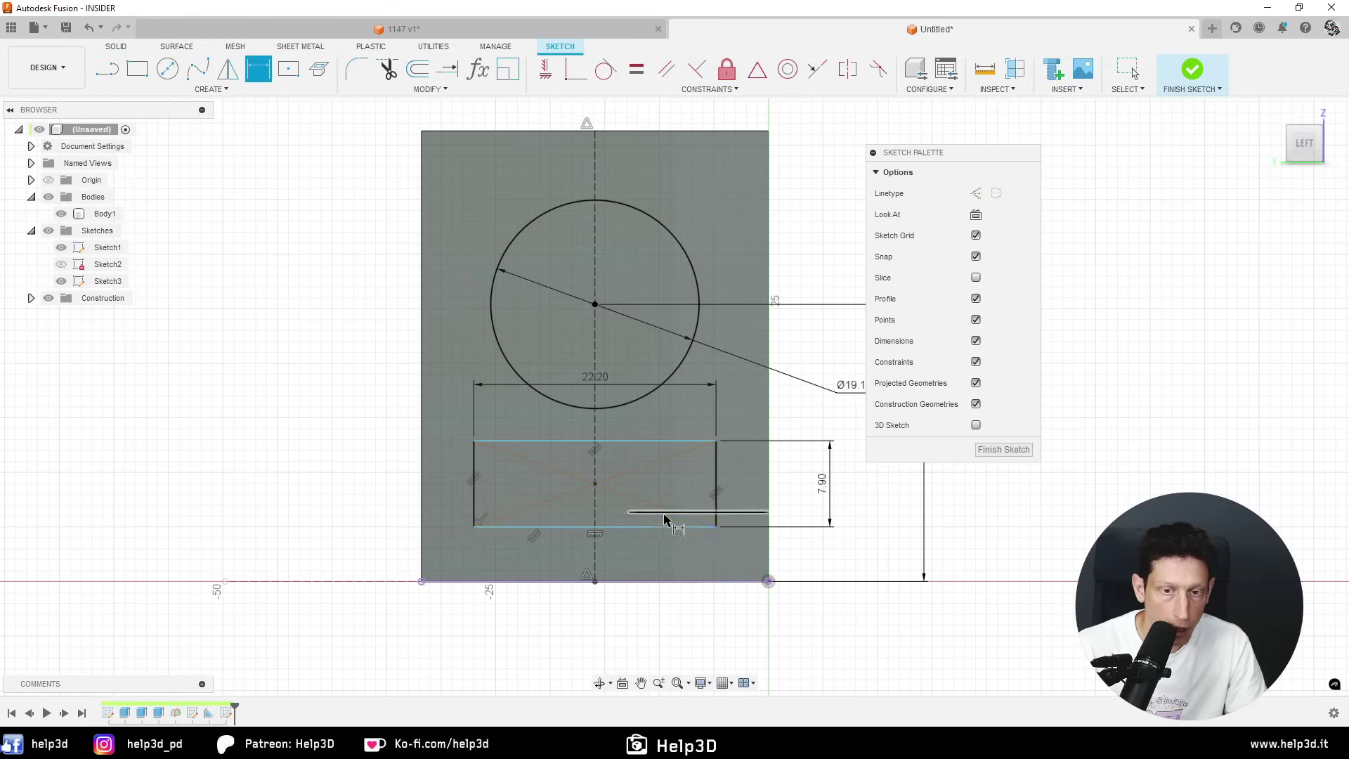
- Dimension the rectangle's bottom edge 6.30 mm above the base
{"action": "left_click", "coordinate": [657, 528]}
{"action": "left_click", "coordinate": [661, 582]}
{"action": "left_click", "coordinate": [852, 635]}
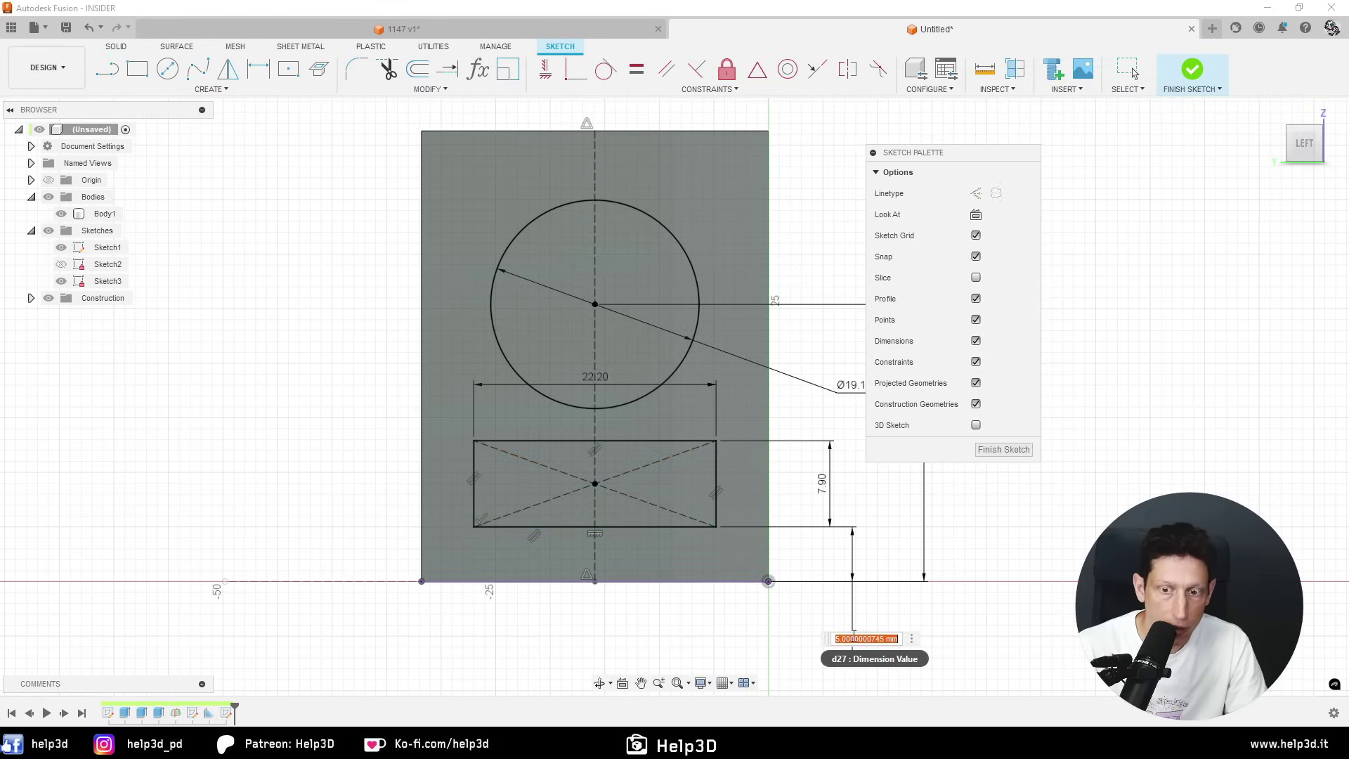
{"action": "type", "text": "6"}
{"action": "key", "text": "Return"}
{"action": "key", "text": "alt+Tab"}
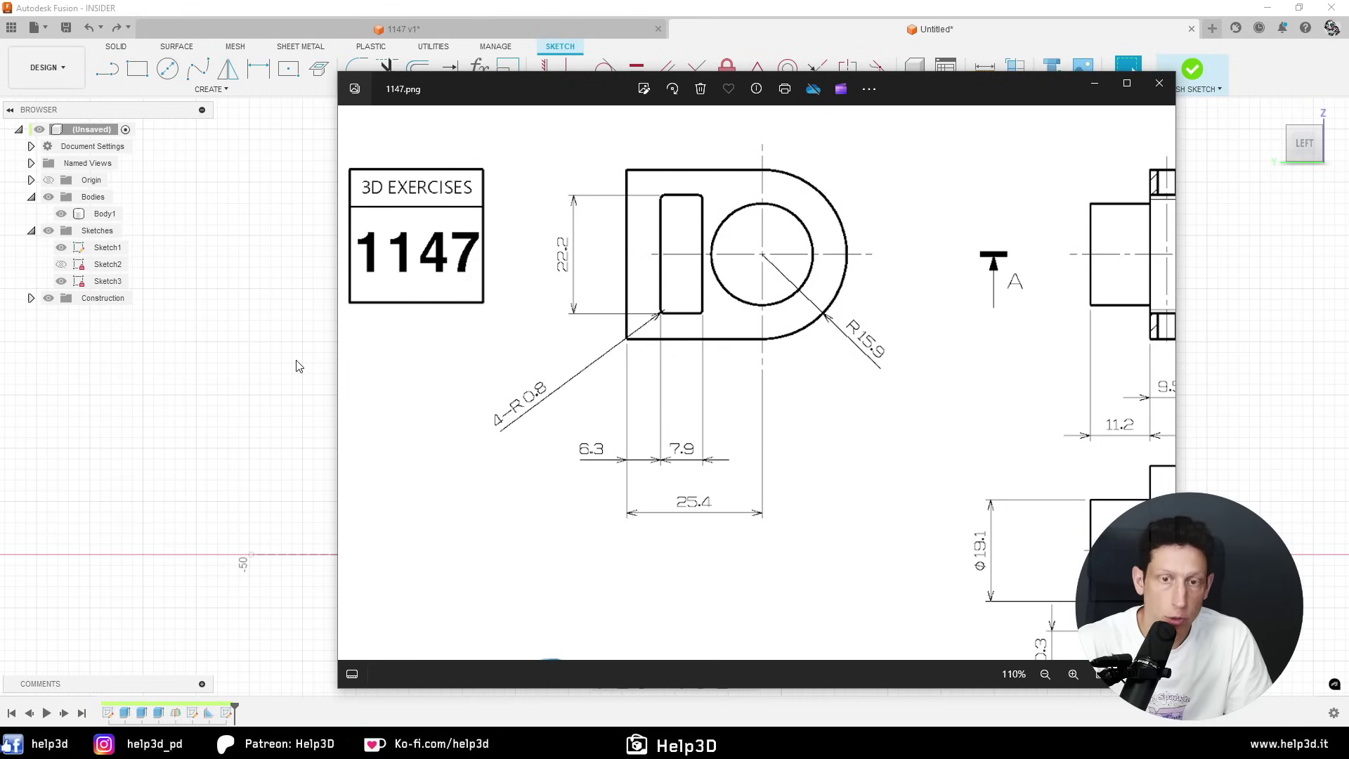
{"action": "key", "text": "alt+Tab"}
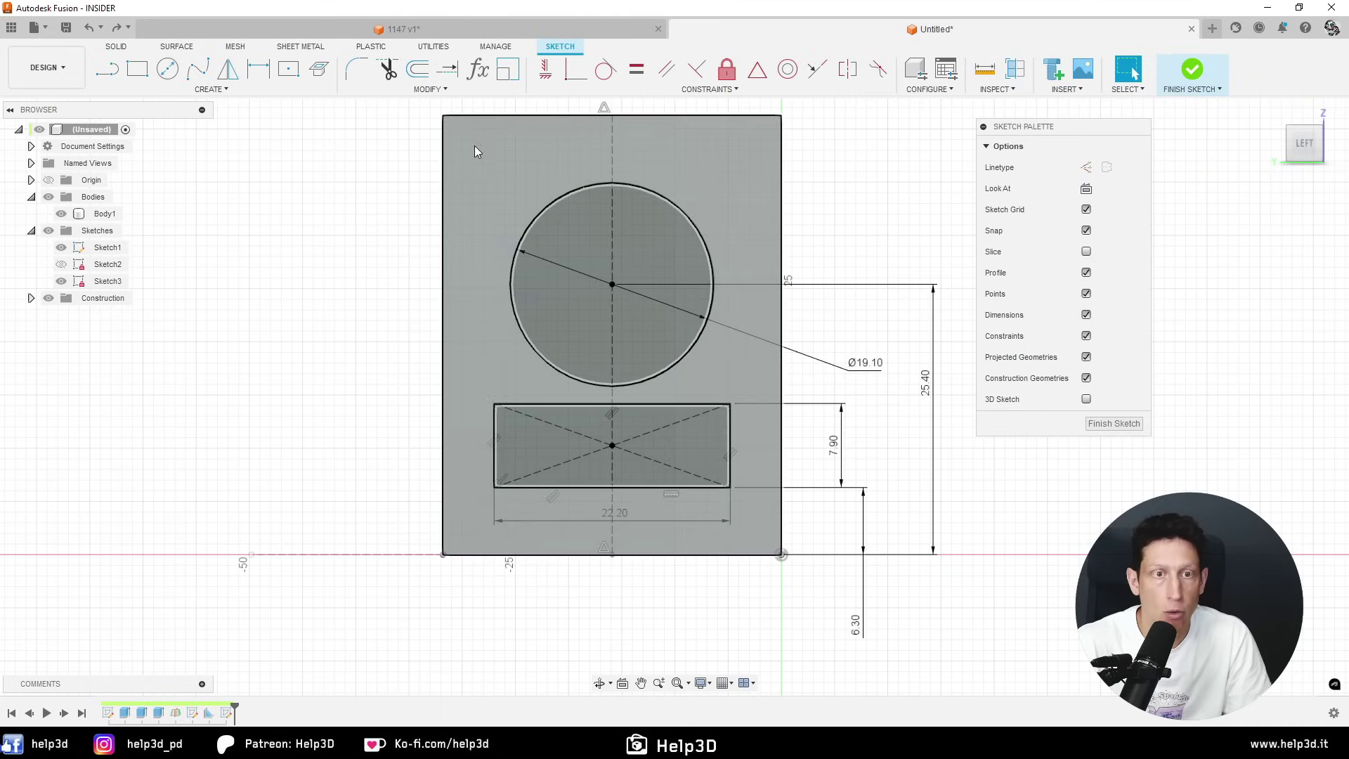
- Round the rectangle's top-left corner with a 2 mm fillet
{"action": "left_click", "coordinate": [359, 74]}
{"action": "scroll", "coordinate": [512, 413], "scroll_direction": "up", "scroll_amount": 3}
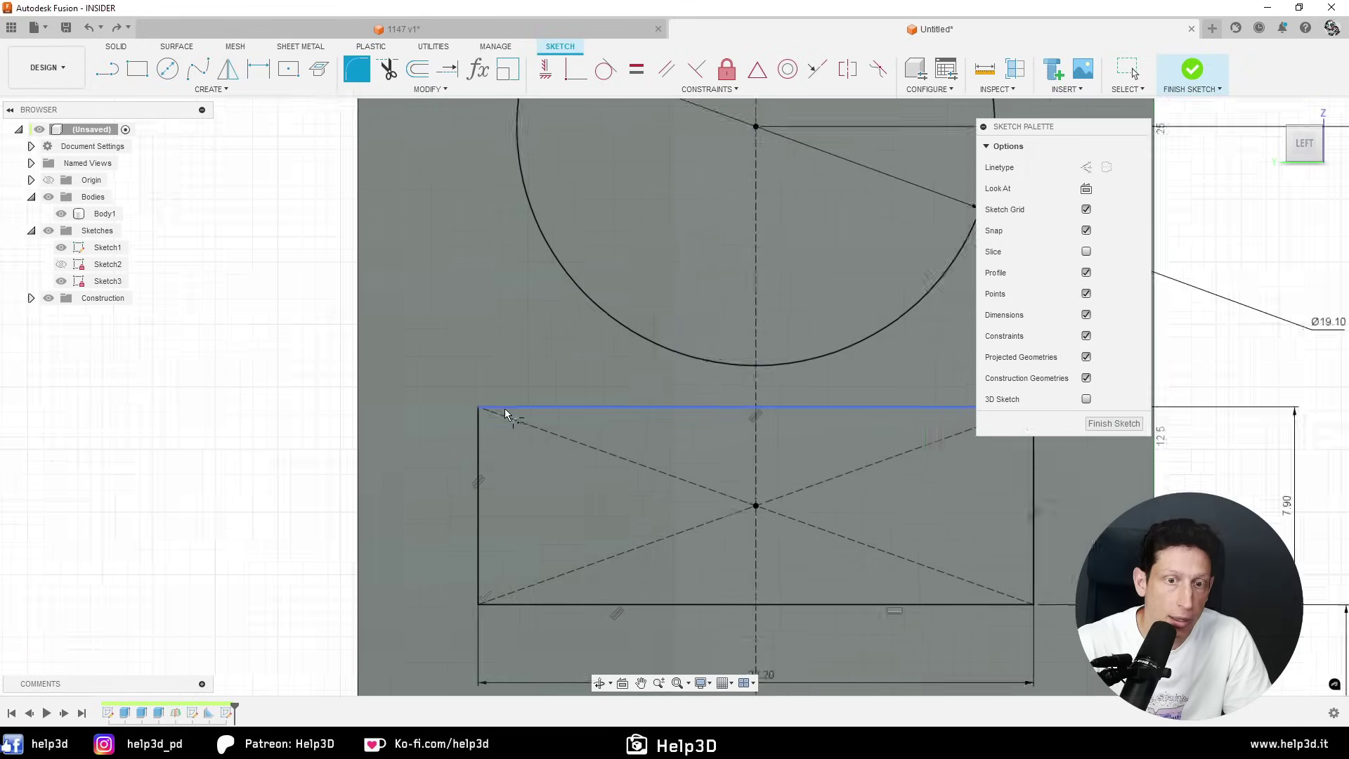
{"action": "scroll", "coordinate": [510, 411], "scroll_direction": "up", "scroll_amount": 2}
{"action": "left_click", "coordinate": [511, 405]}
{"action": "left_click", "coordinate": [459, 436]}
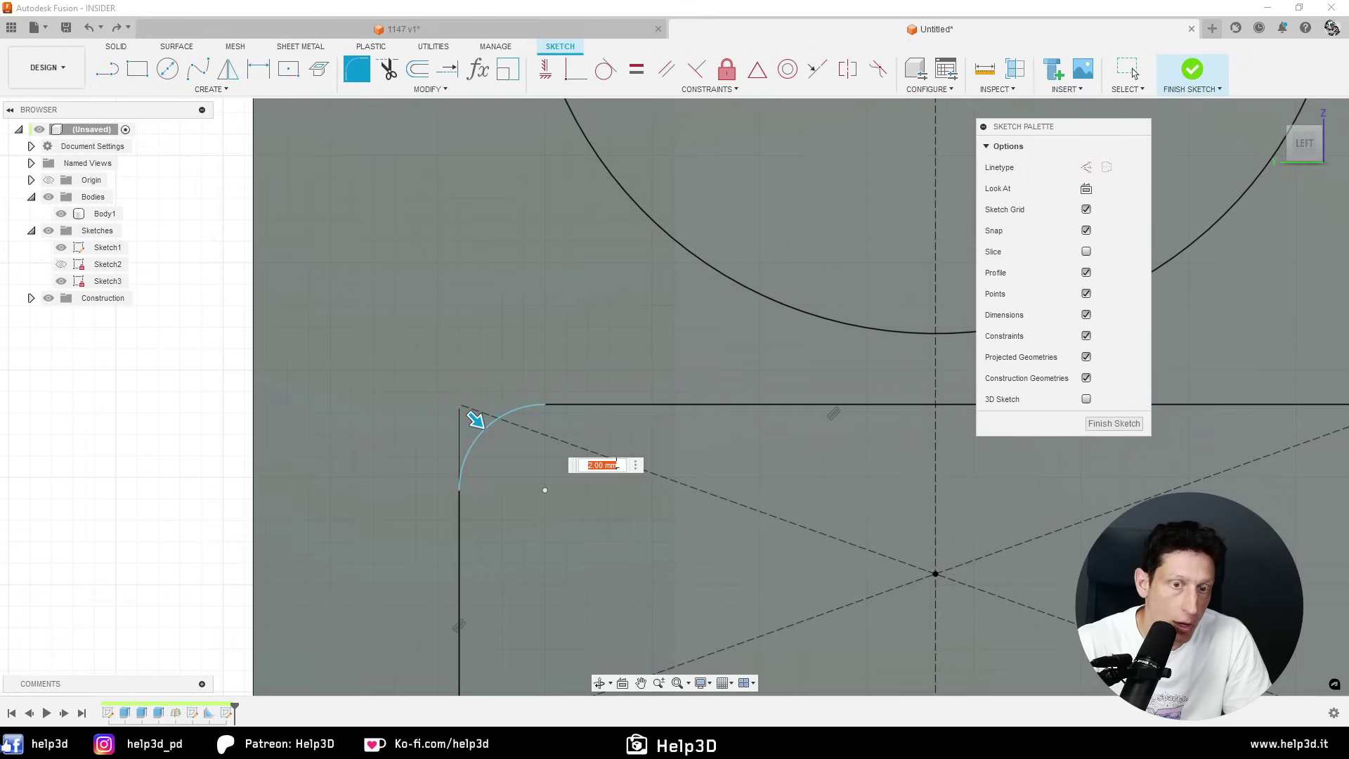
{"action": "scroll", "coordinate": [558, 580], "scroll_direction": "down", "scroll_amount": 3}
{"action": "middle_click_drag", "start_coordinate": [562, 556], "coordinate": [558, 415]}
{"action": "scroll", "coordinate": [555, 433], "scroll_direction": "up", "scroll_amount": 2}
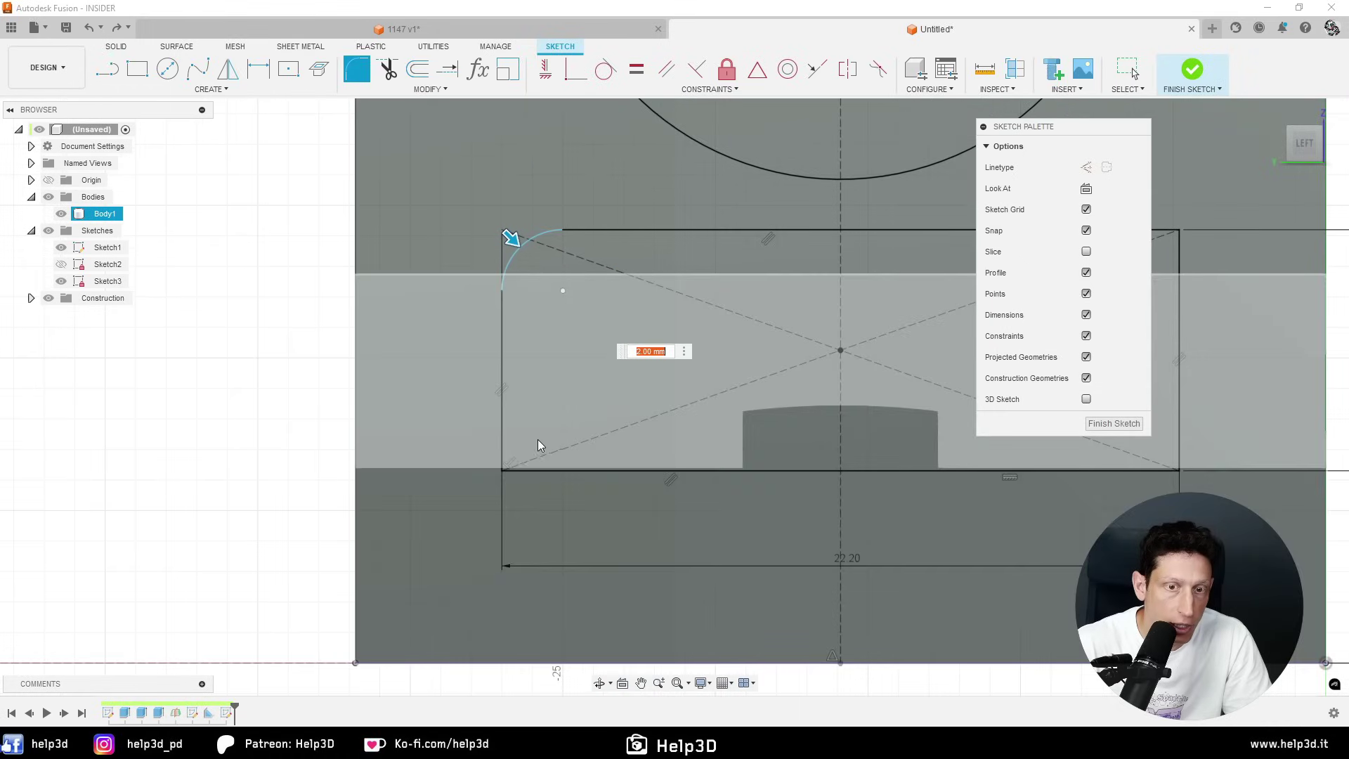
{"action": "left_click", "coordinate": [502, 426]}
- Fillet the remaining rectangle corners at R2 and finish Sketch3
{"action": "left_click", "coordinate": [542, 468]}
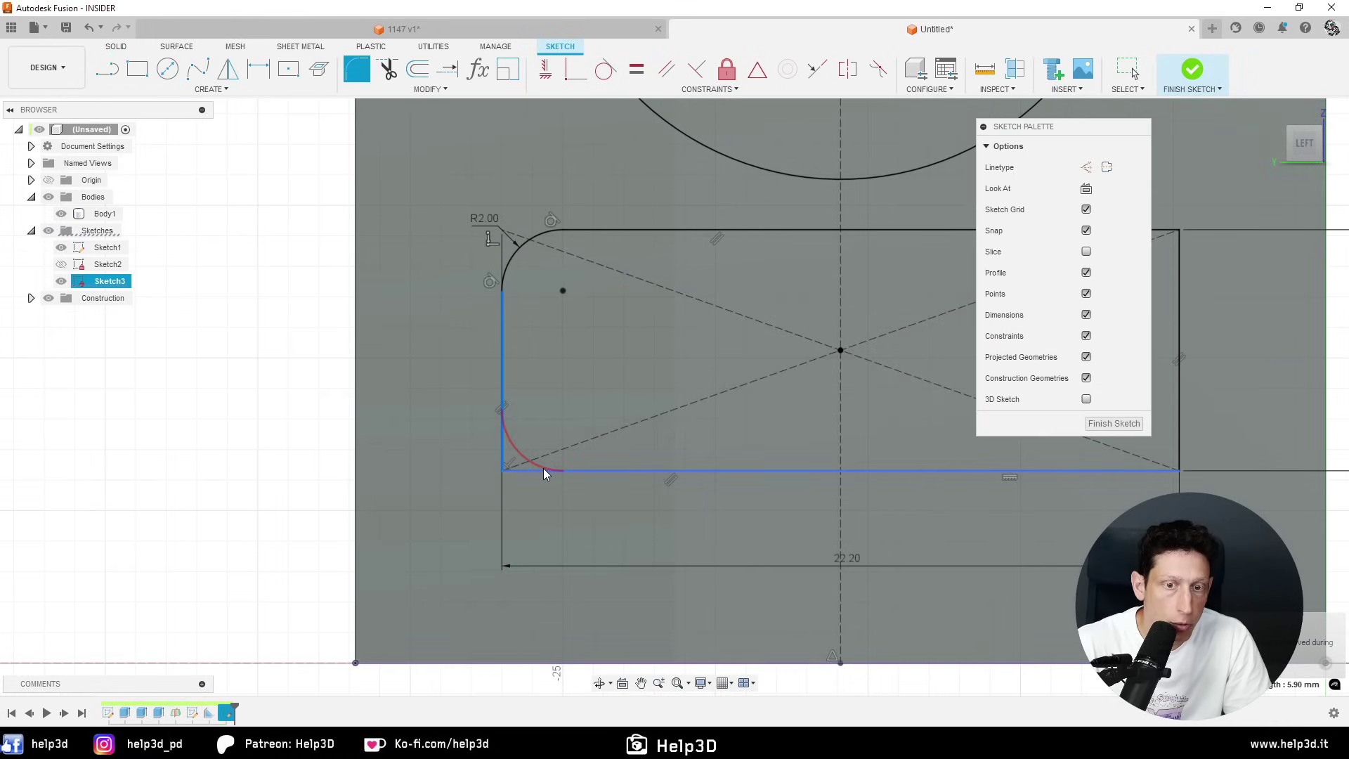
{"action": "scroll", "coordinate": [562, 264], "scroll_direction": "down", "scroll_amount": 2}
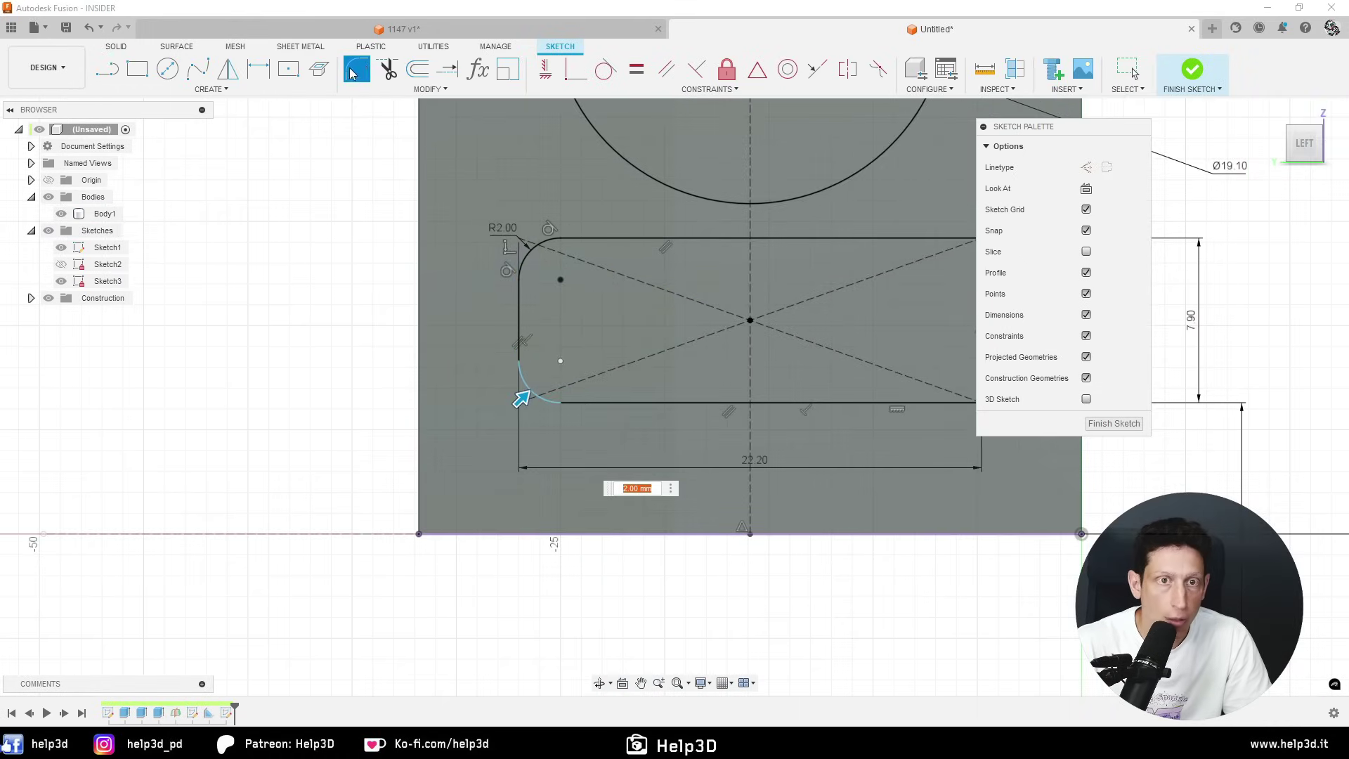
{"action": "middle_click_drag", "start_coordinate": [729, 195], "coordinate": [357, 265]}
{"action": "scroll", "coordinate": [635, 290], "scroll_direction": "up", "scroll_amount": 2}
{"action": "scroll", "coordinate": [530, 322], "scroll_direction": "up", "scroll_amount": 1}
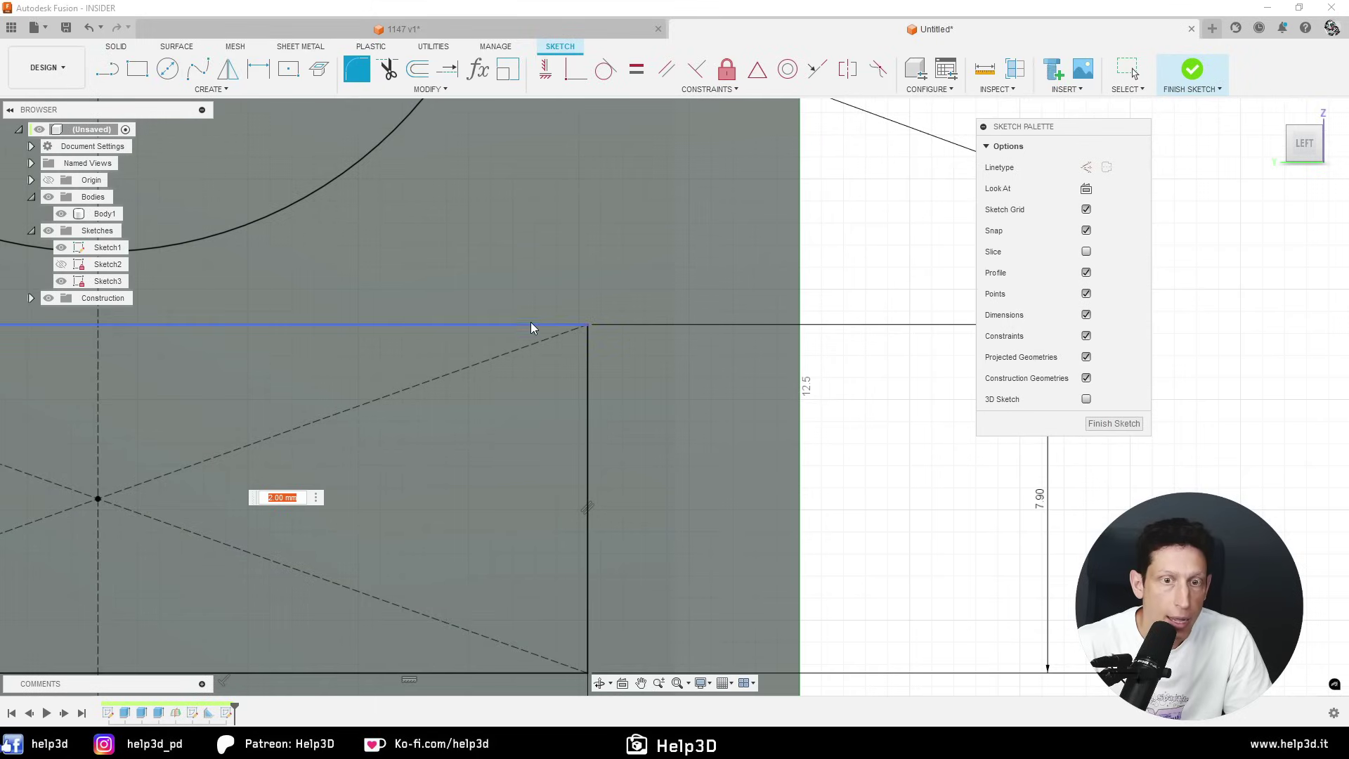
{"action": "left_click", "coordinate": [531, 323]}
{"action": "left_click", "coordinate": [586, 350]}
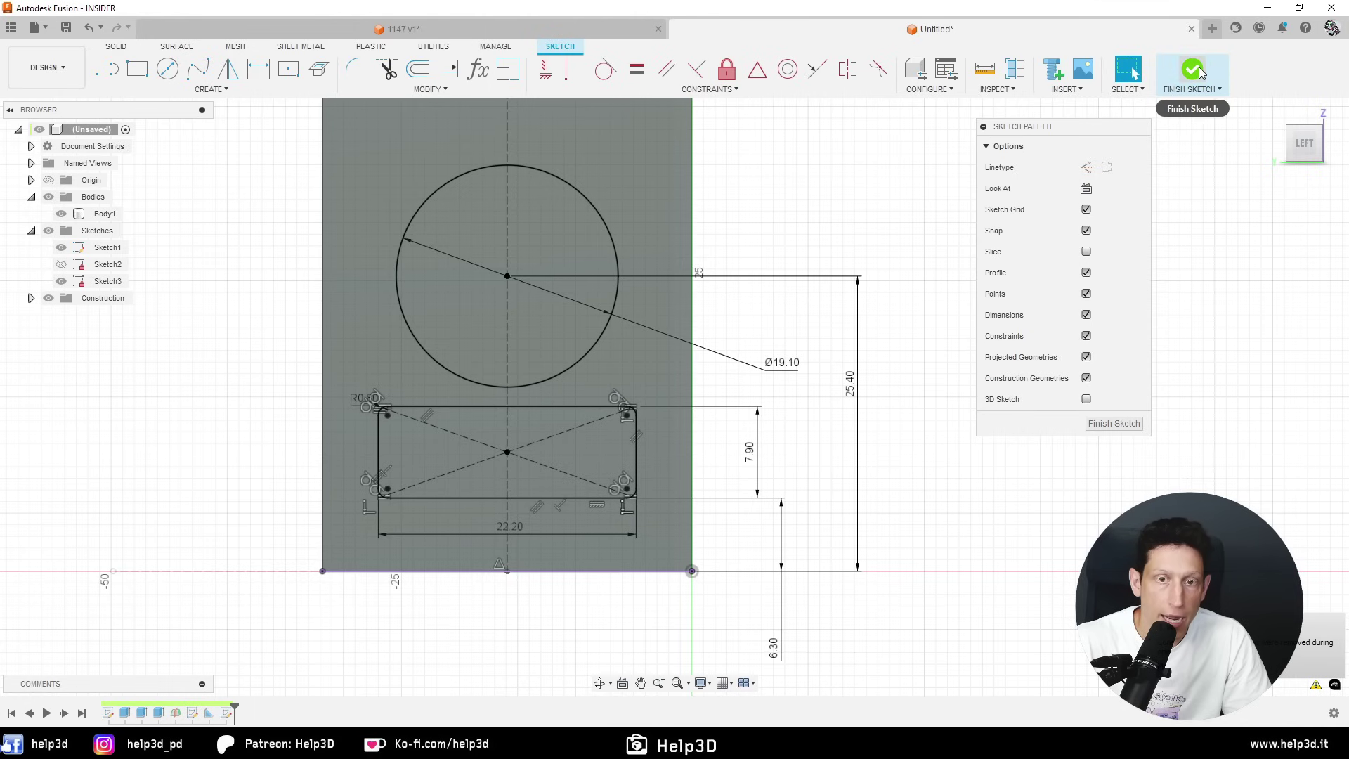
{"action": "left_click", "coordinate": [1209, 69]}
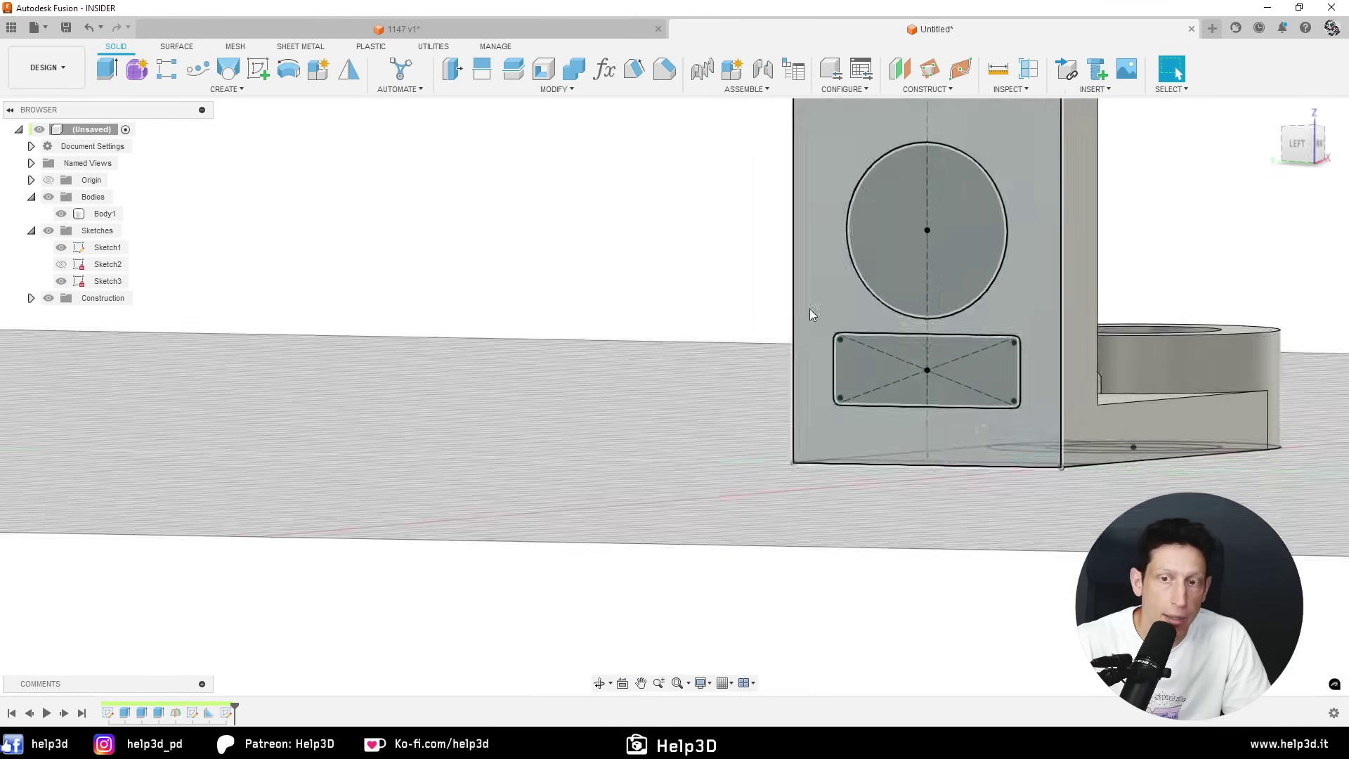
- Check Section A-A on the reference drawing
{"action": "key", "text": "alt+Tab"}
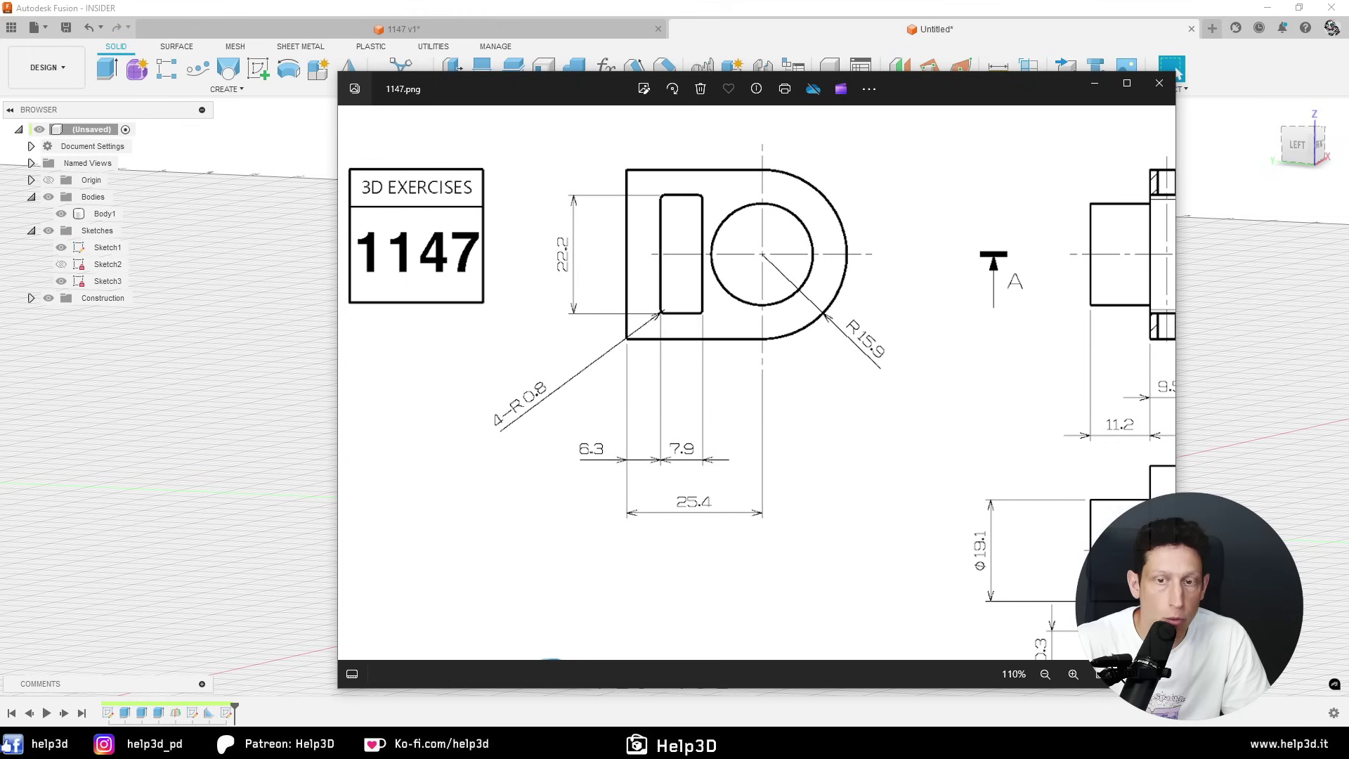
{"action": "scroll", "coordinate": [894, 322], "scroll_direction": "up", "scroll_amount": 1}
{"action": "scroll", "coordinate": [942, 340], "scroll_direction": "down", "scroll_amount": 3}
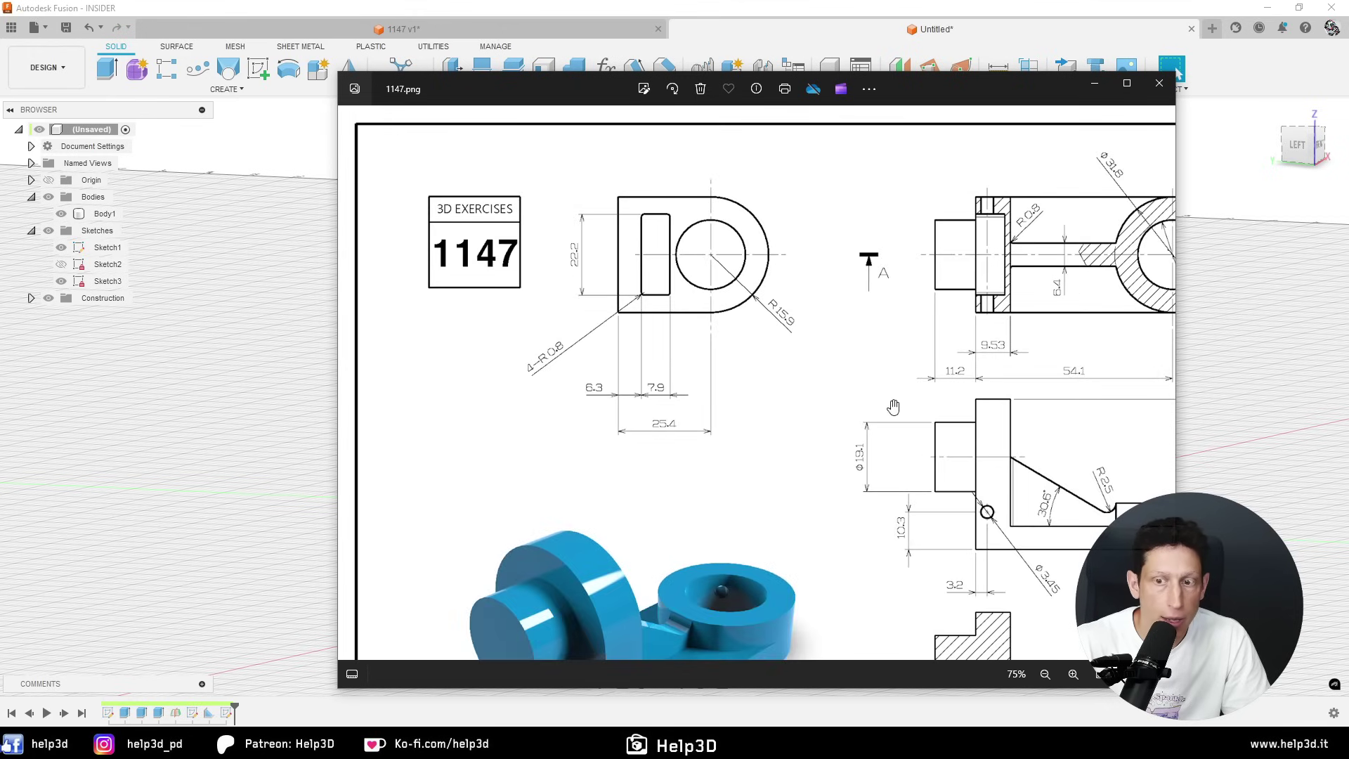
{"action": "left_click_drag", "start_coordinate": [1007, 520], "coordinate": [913, 302]}
{"action": "scroll", "coordinate": [843, 492], "scroll_direction": "up", "scroll_amount": 2}
{"action": "scroll", "coordinate": [816, 568], "scroll_direction": "up", "scroll_amount": 2}
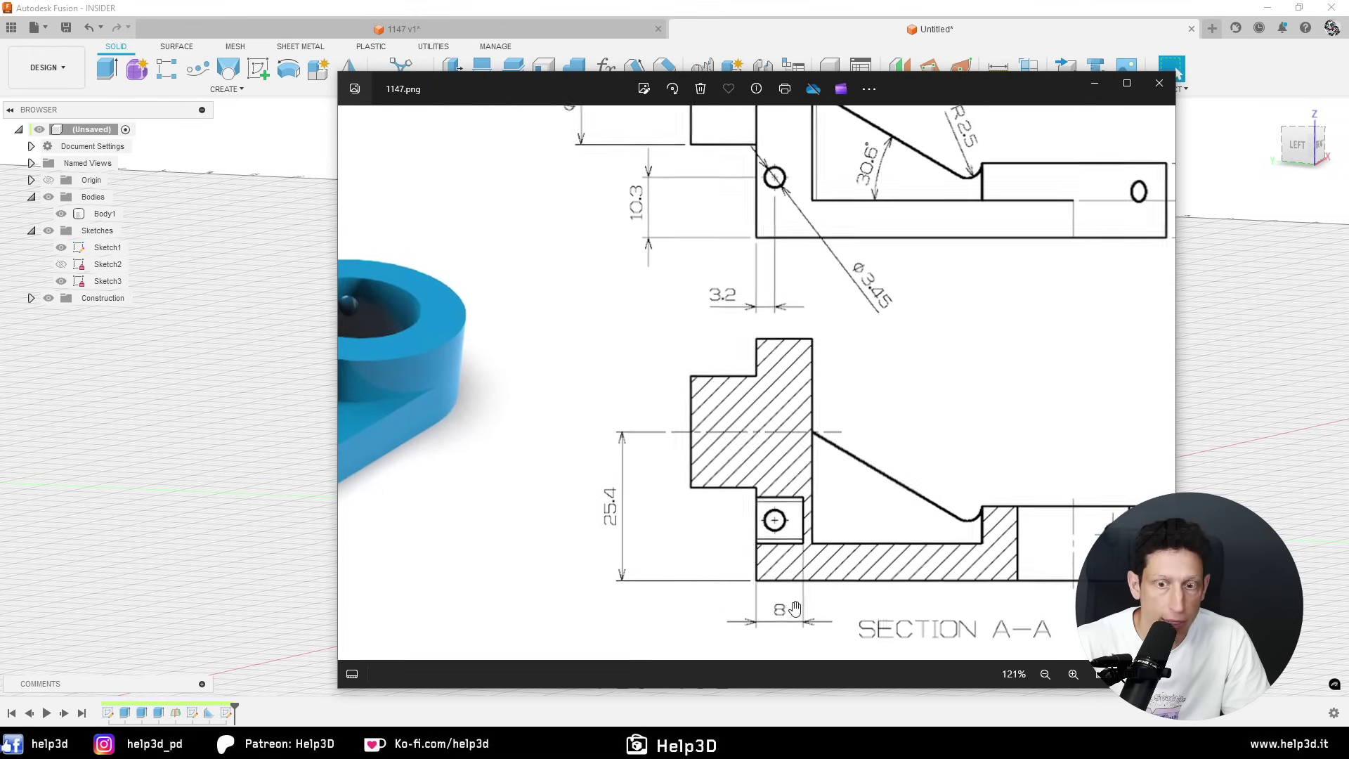
{"action": "scroll", "coordinate": [806, 485], "scroll_direction": "down", "scroll_amount": 3}
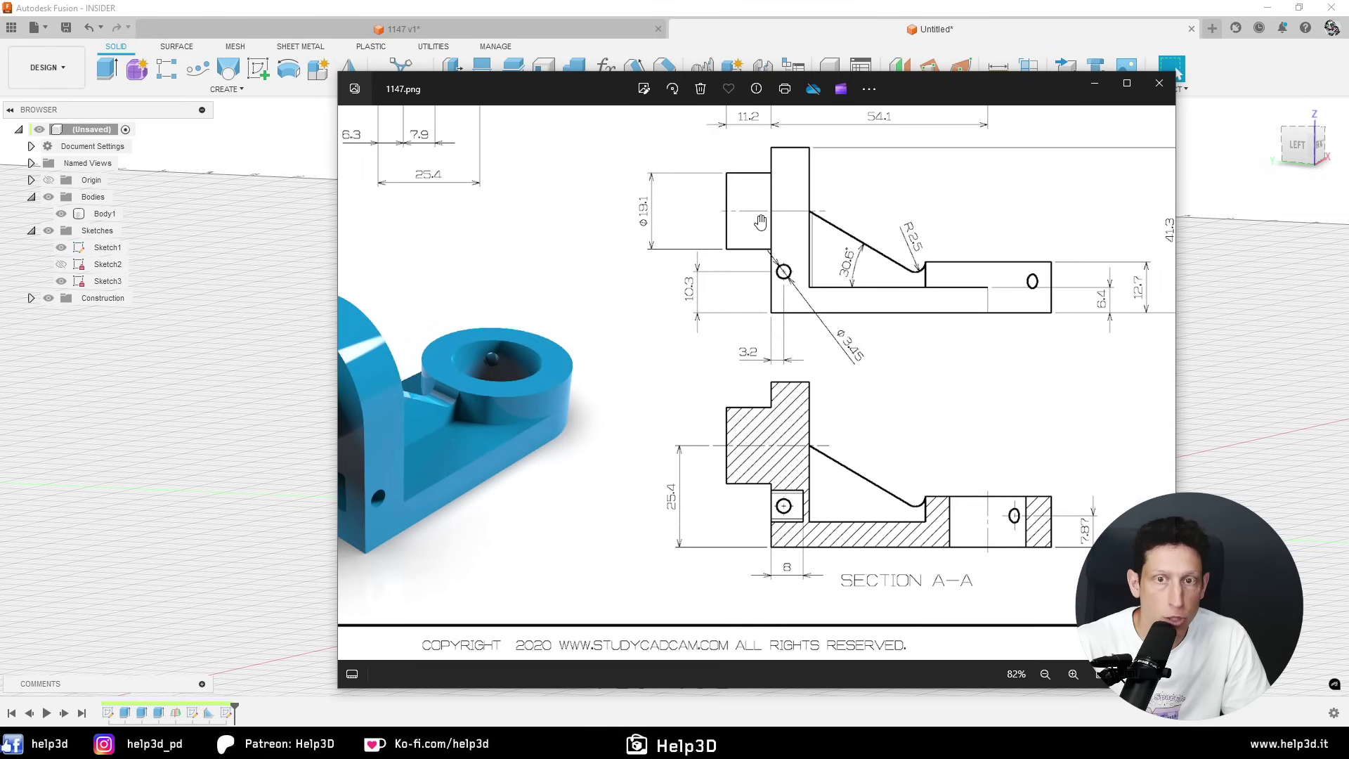
{"action": "left_click", "coordinate": [1309, 359]}
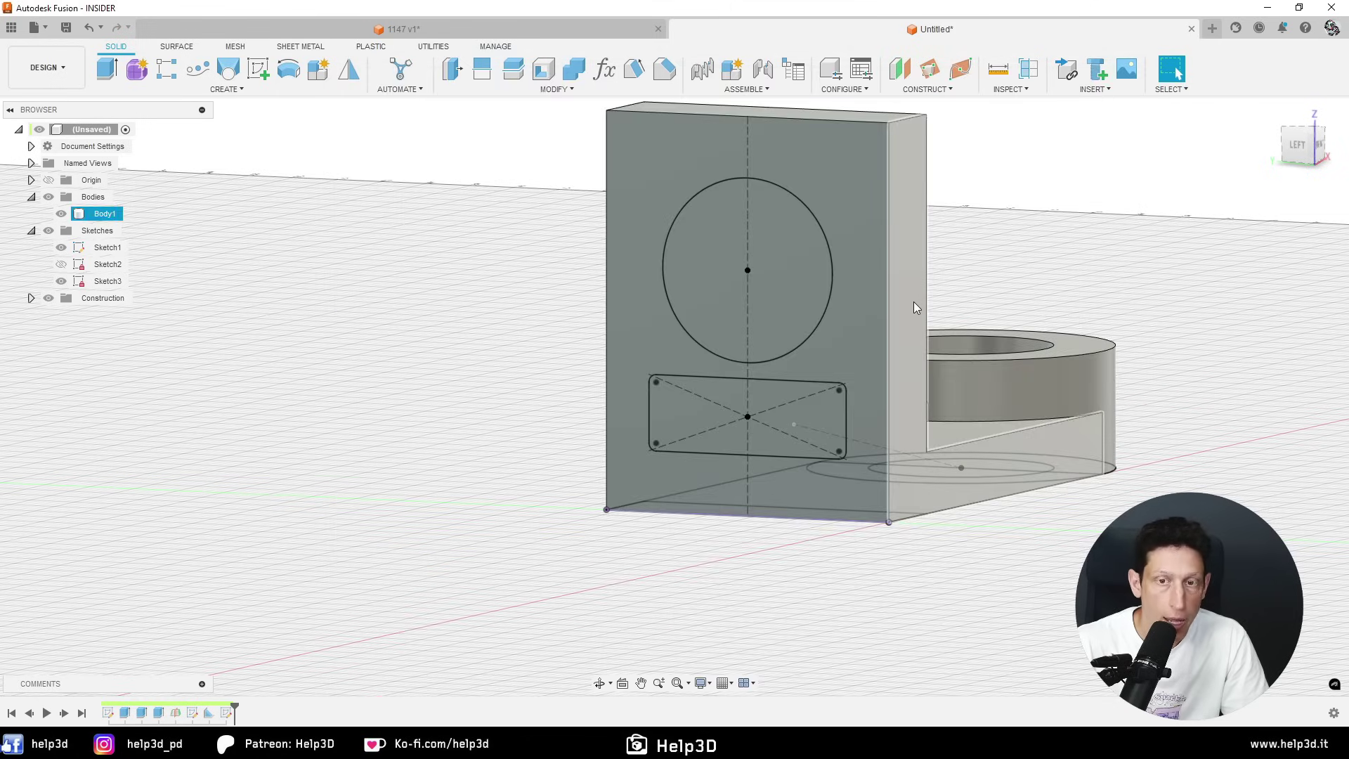
- Extrude the Ø19.10 circle into an 11.2 mm boss
{"action": "key", "text": "e"}
{"action": "left_click", "coordinate": [786, 257]}
{"action": "type", "text": "11.2"}
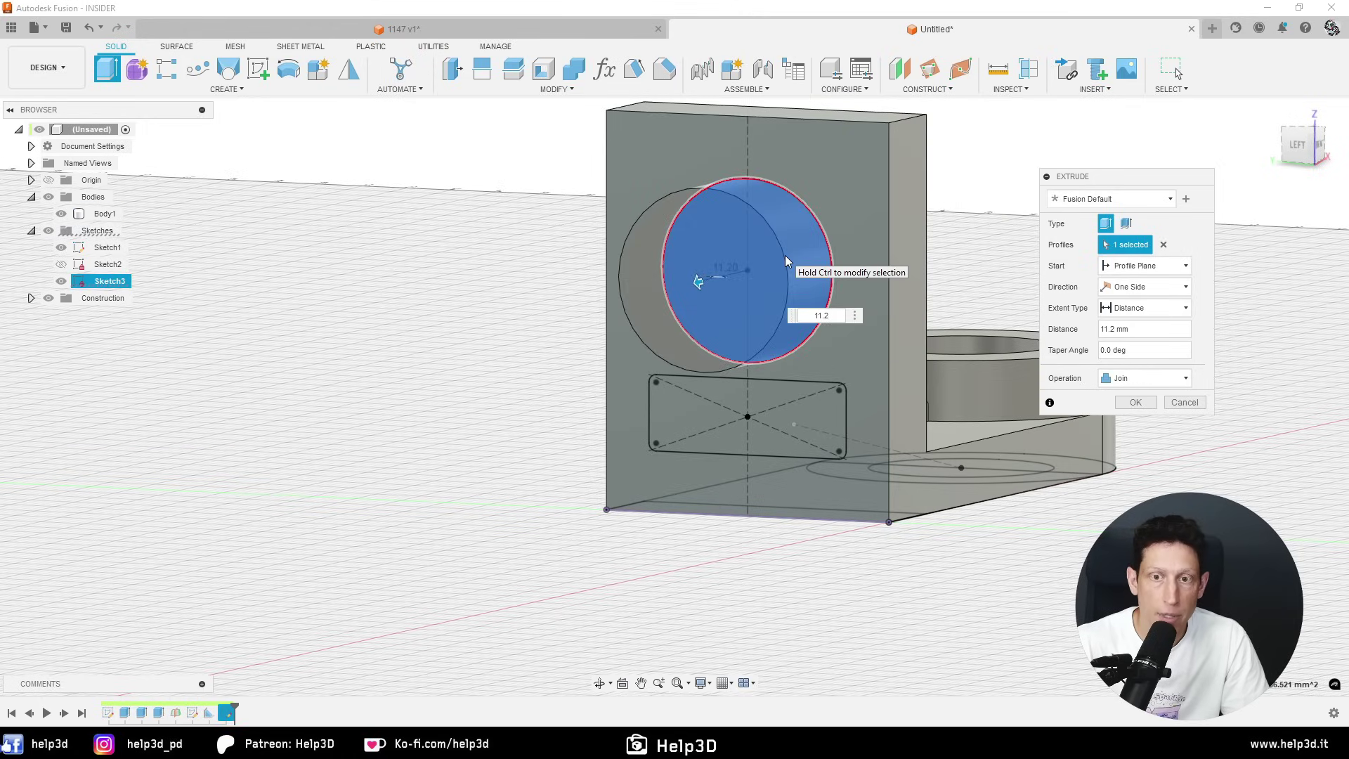
{"action": "key", "text": "Return"}
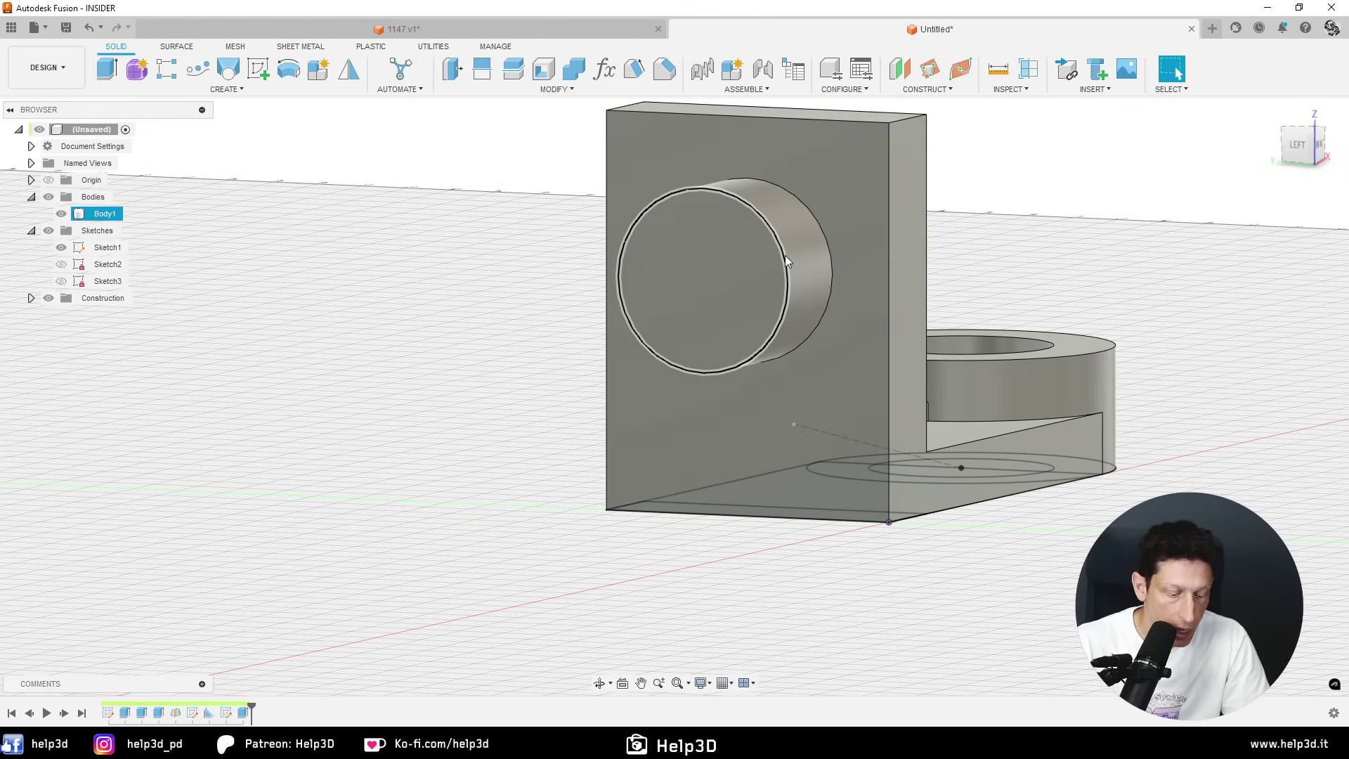
{"action": "left_click", "coordinate": [110, 281]}
- Cut the rounded rectangle 8 mm deep, then hide Sketch3 and Sketch1
{"action": "key", "text": "v"}
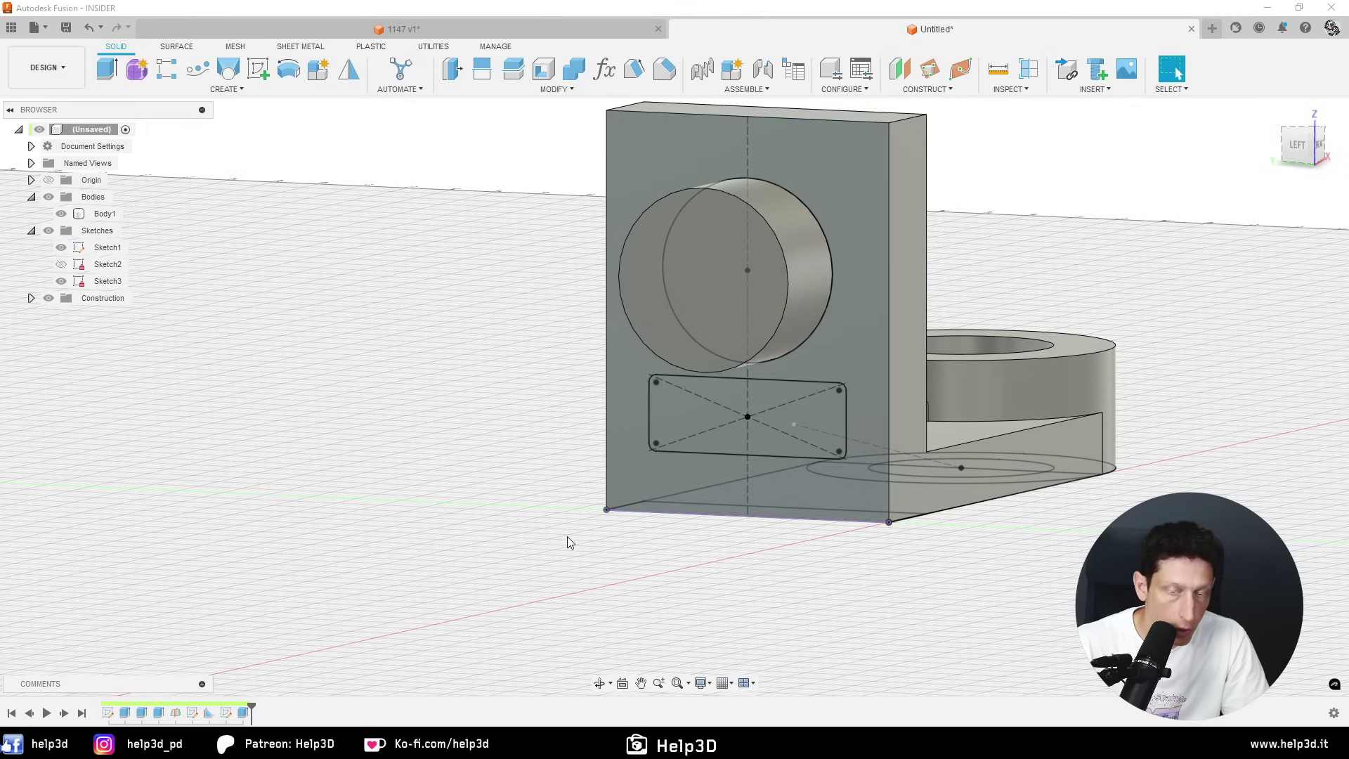
{"action": "key", "text": "e"}
{"action": "left_click", "coordinate": [714, 395]}
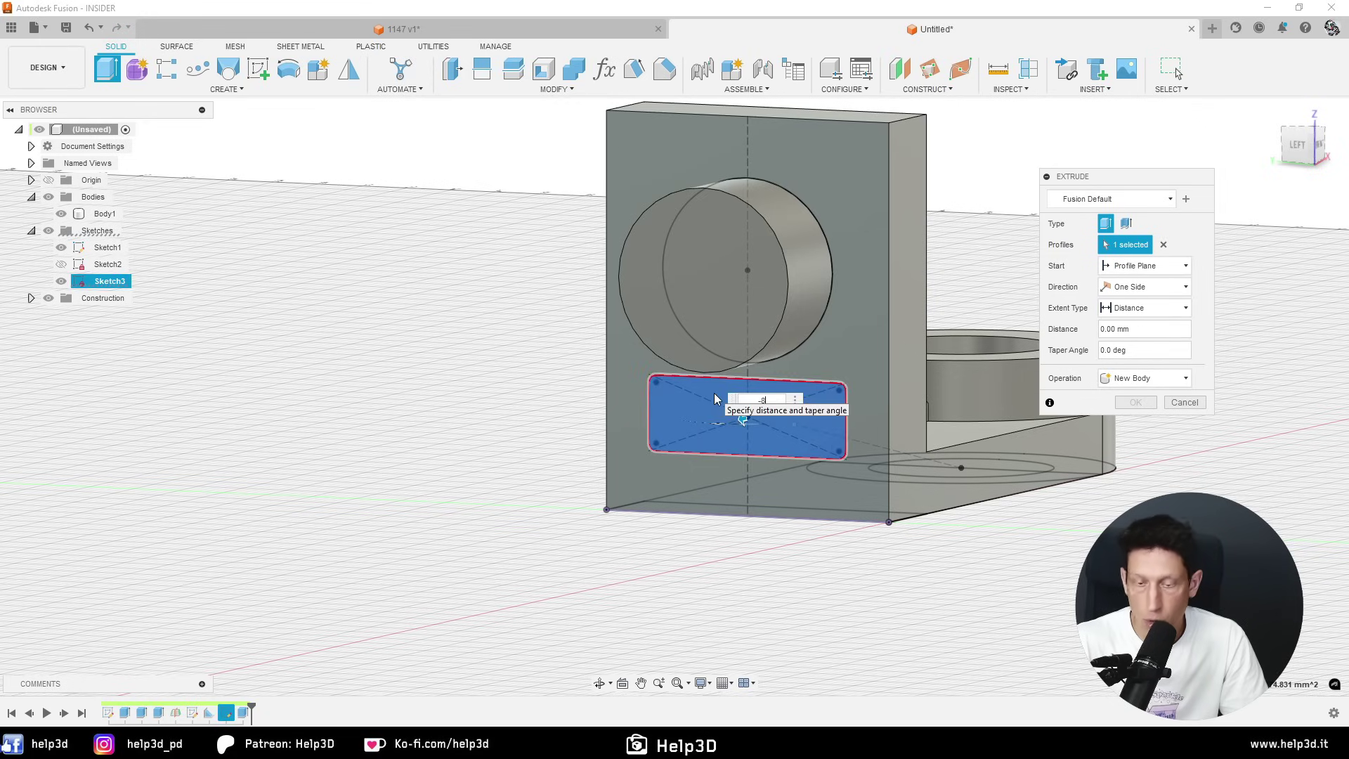
{"action": "type", "text": "-8"}
{"action": "key", "text": "Return"}
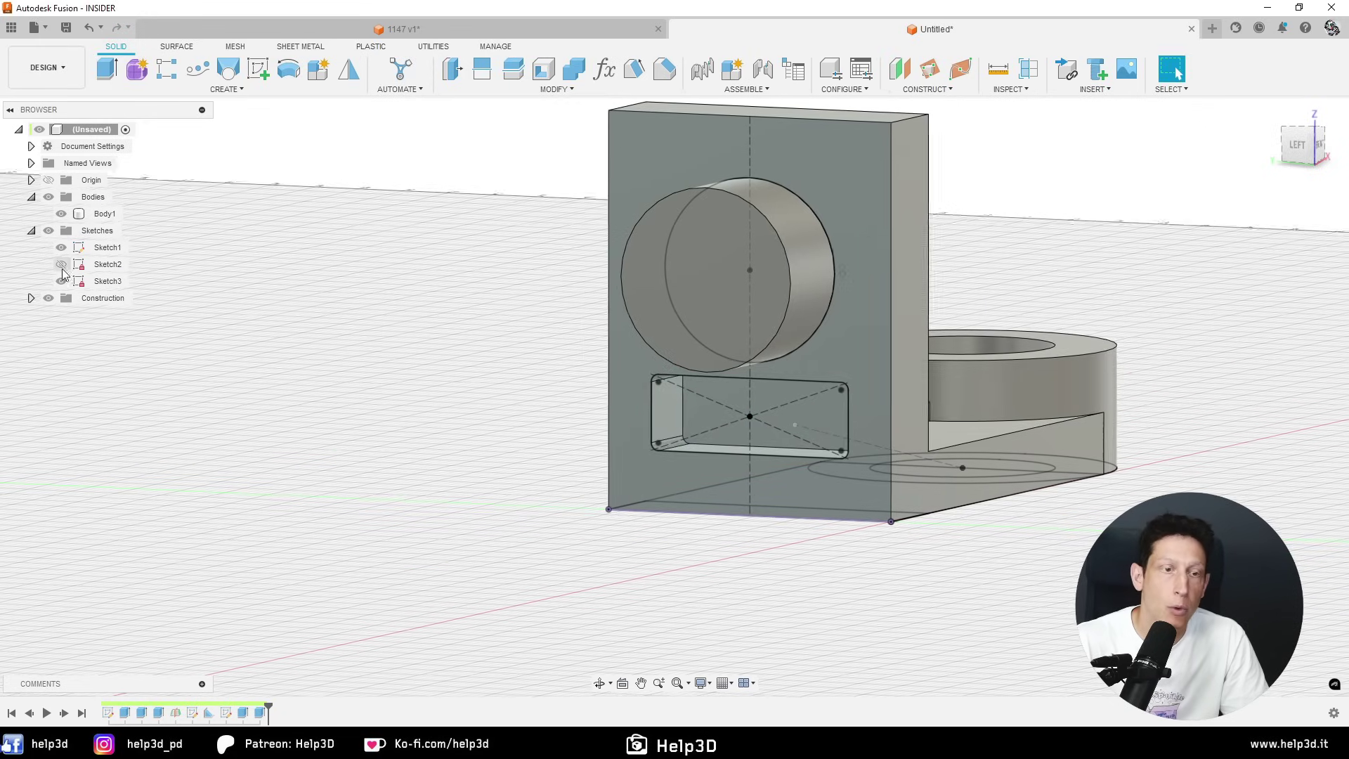
{"action": "left_click", "coordinate": [61, 281]}
{"action": "left_click", "coordinate": [61, 248]}
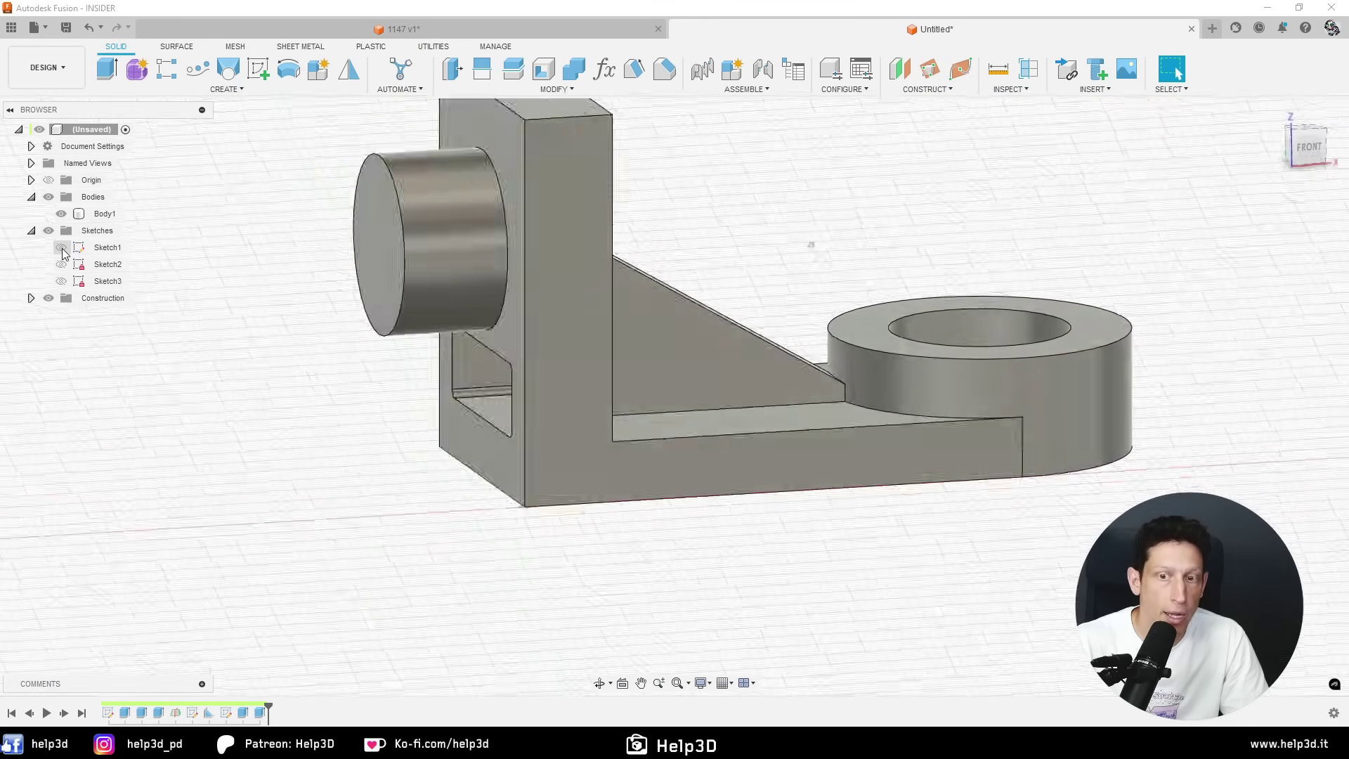
- Hide Sketch1, show Sketch2, and orbit to the small circle
{"action": "left_click", "coordinate": [104, 213]}
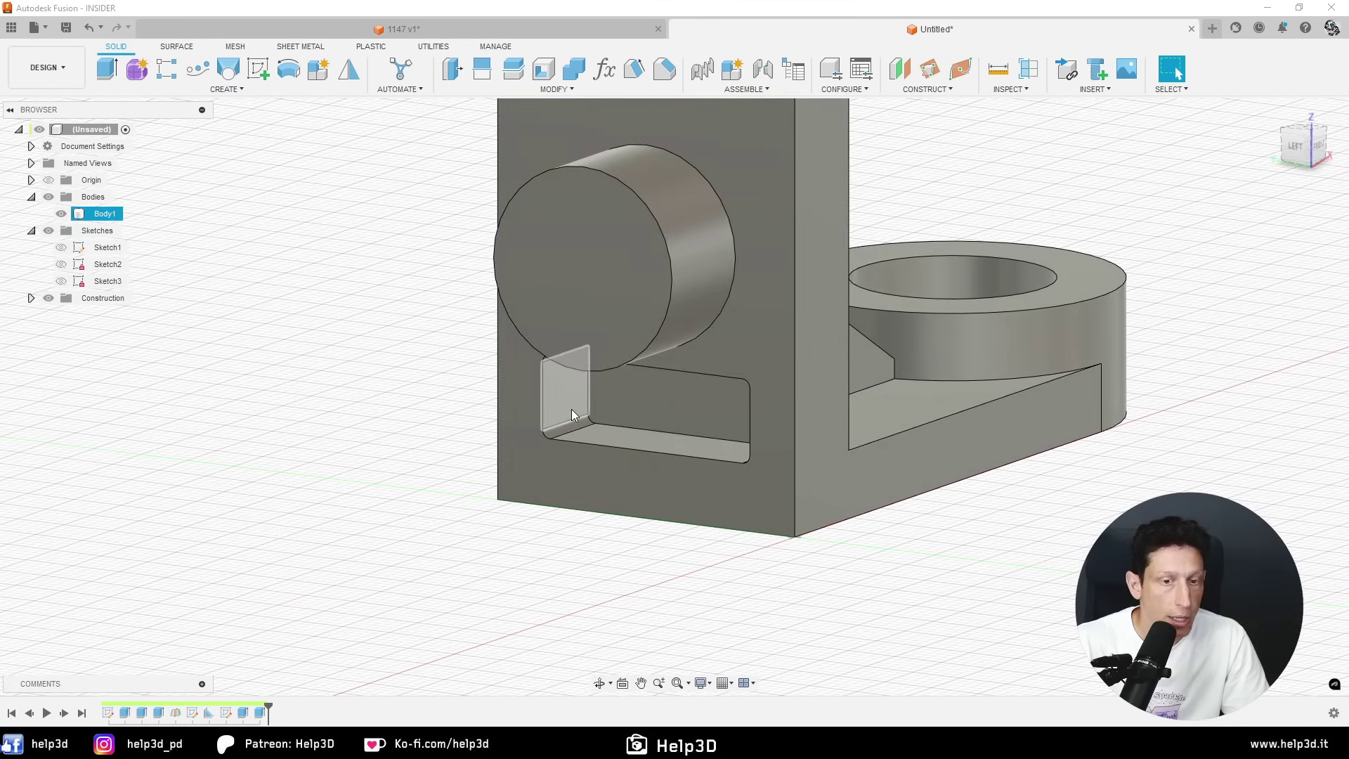
{"action": "left_click", "coordinate": [431, 503]}
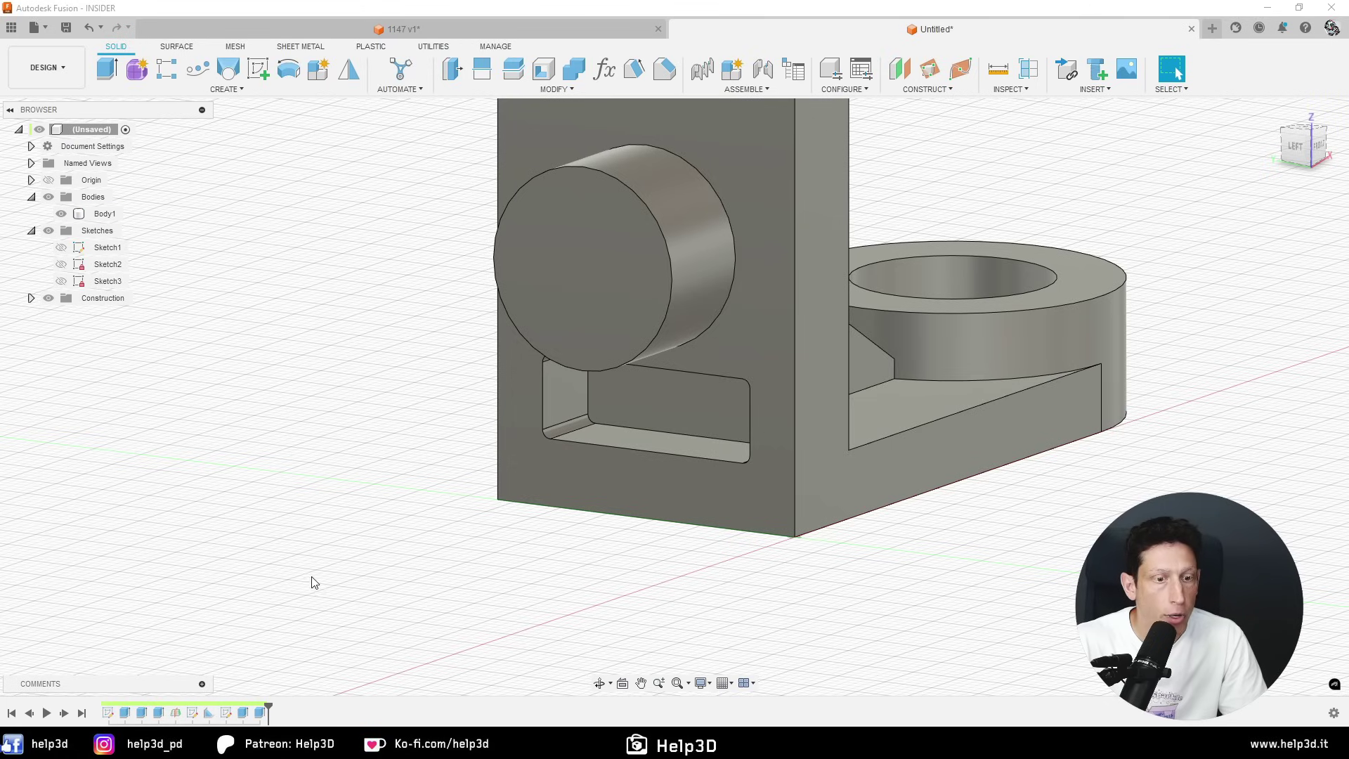
{"action": "left_click", "coordinate": [61, 249]}
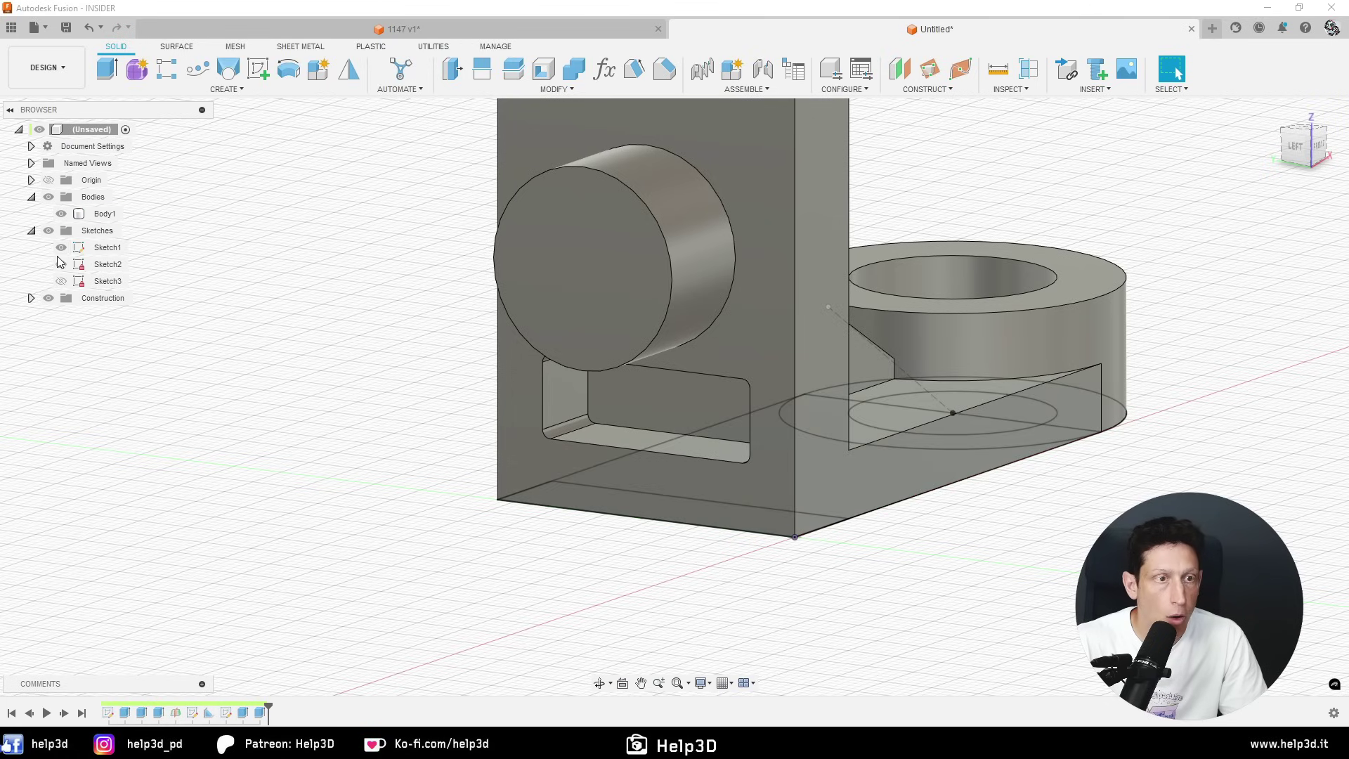
{"action": "left_click", "coordinate": [60, 247]}
{"action": "middle_click_drag", "start_coordinate": [597, 421], "coordinate": [644, 424], "text": "shift"}
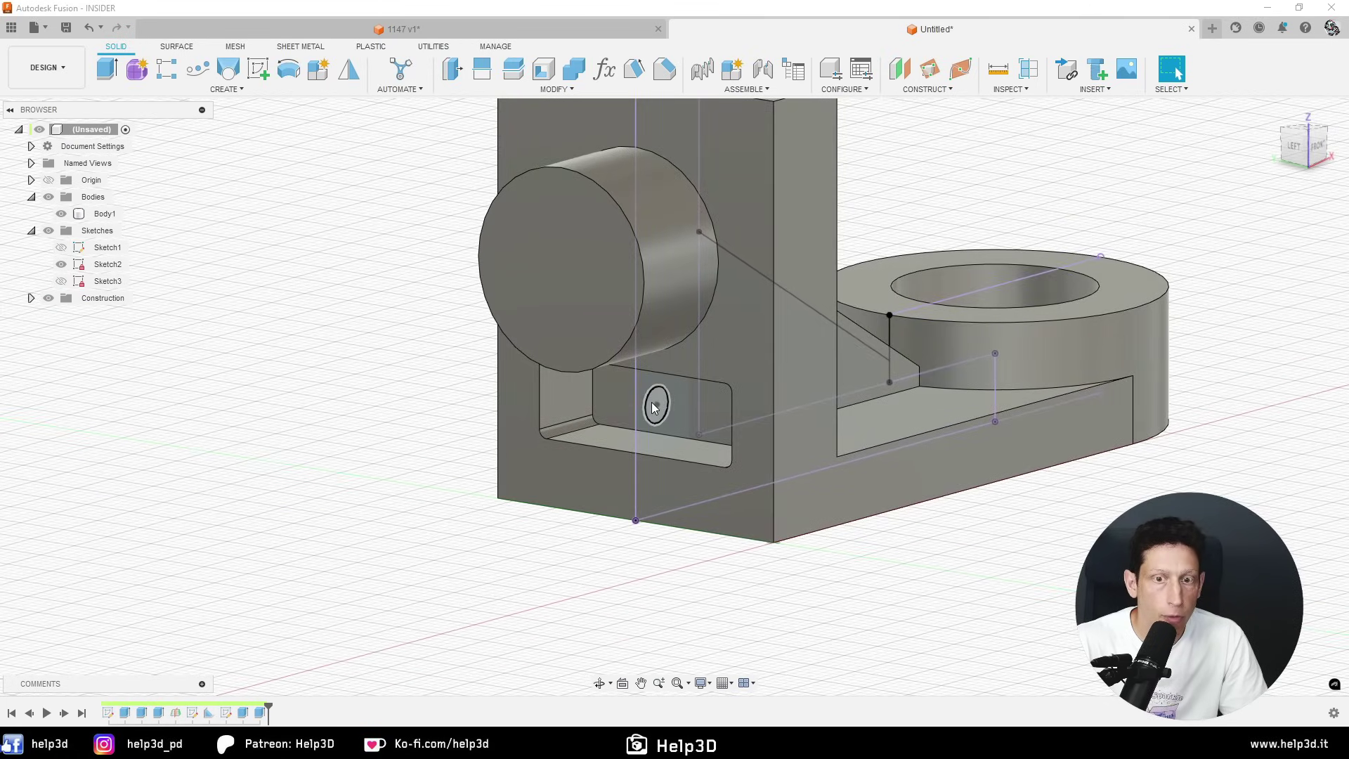
{"action": "middle_click_drag", "start_coordinate": [484, 524], "coordinate": [689, 404], "text": "shift"}
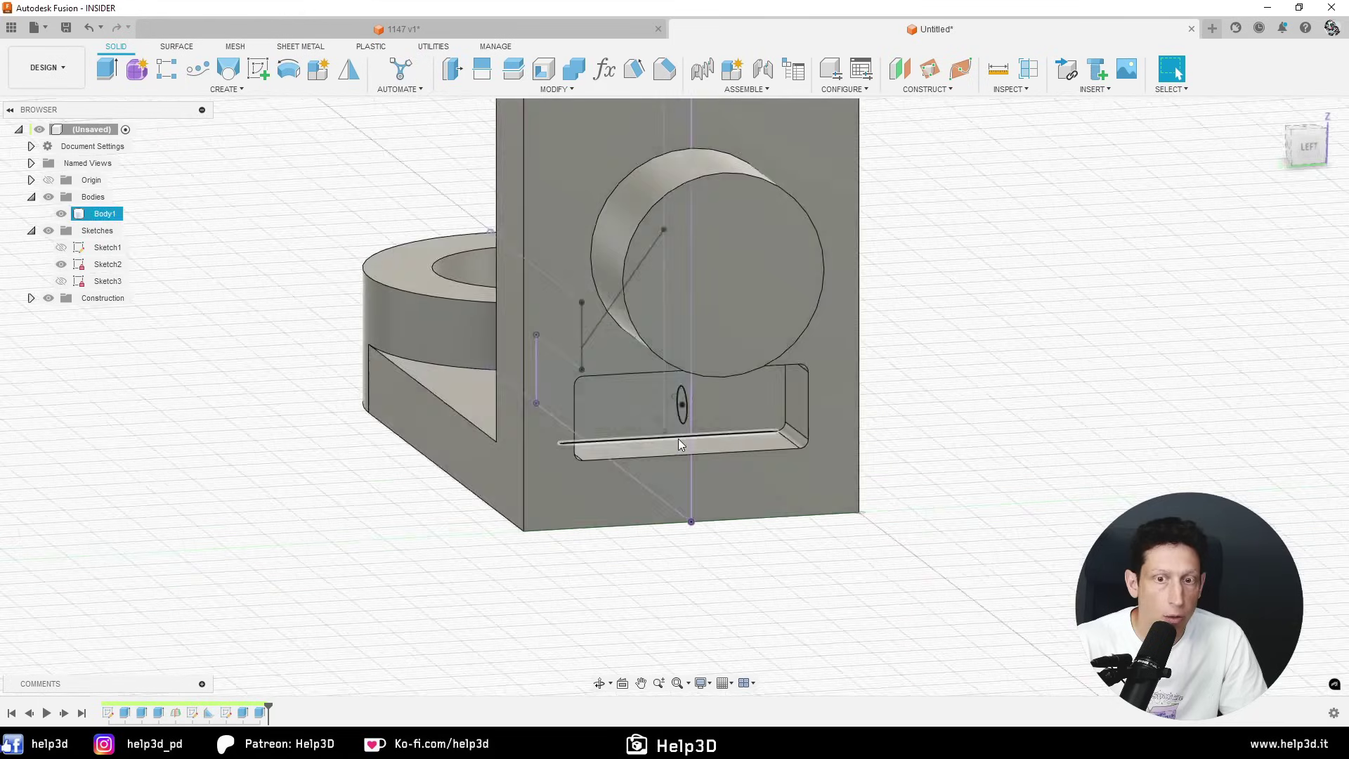
- Extrude-cut the Ø3.45 circle symmetrically with an All extent through the upright
{"action": "left_click", "coordinate": [688, 404]}
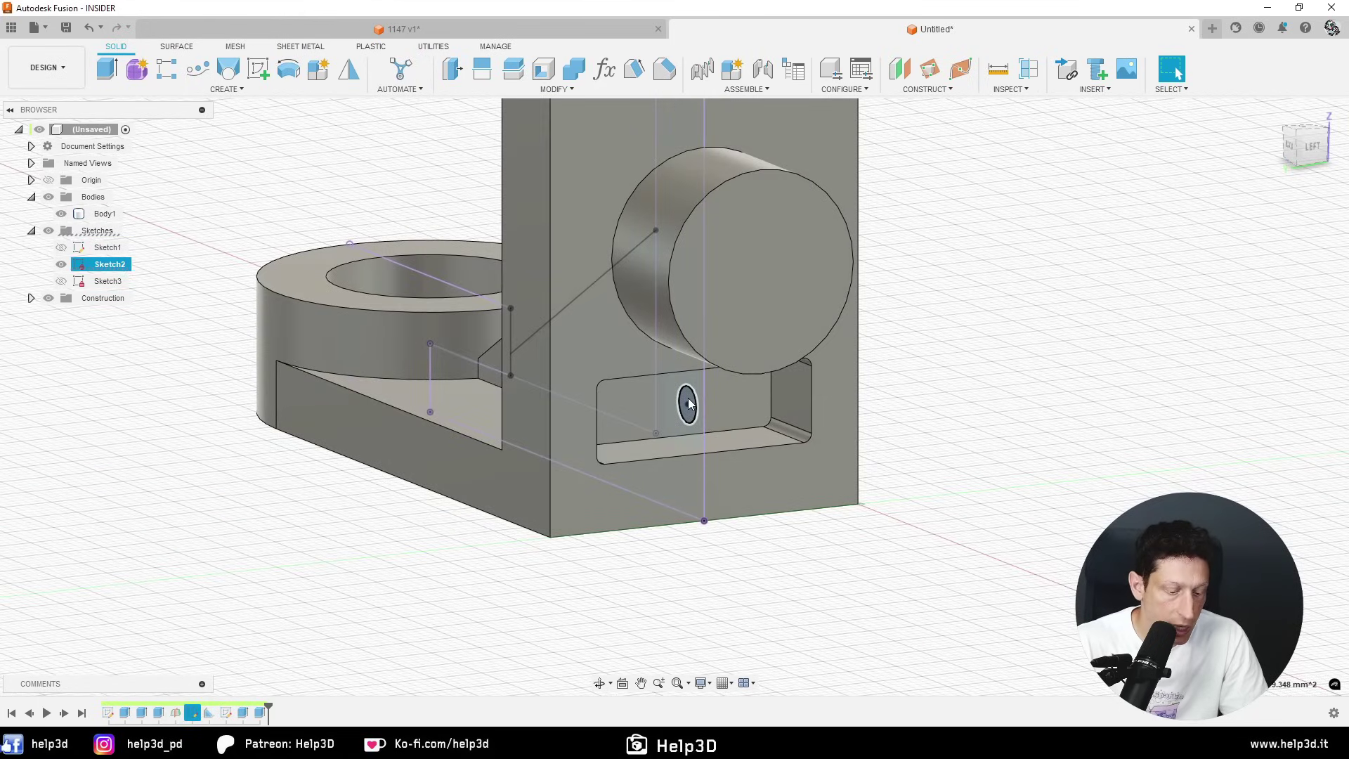
{"action": "key", "text": "e"}
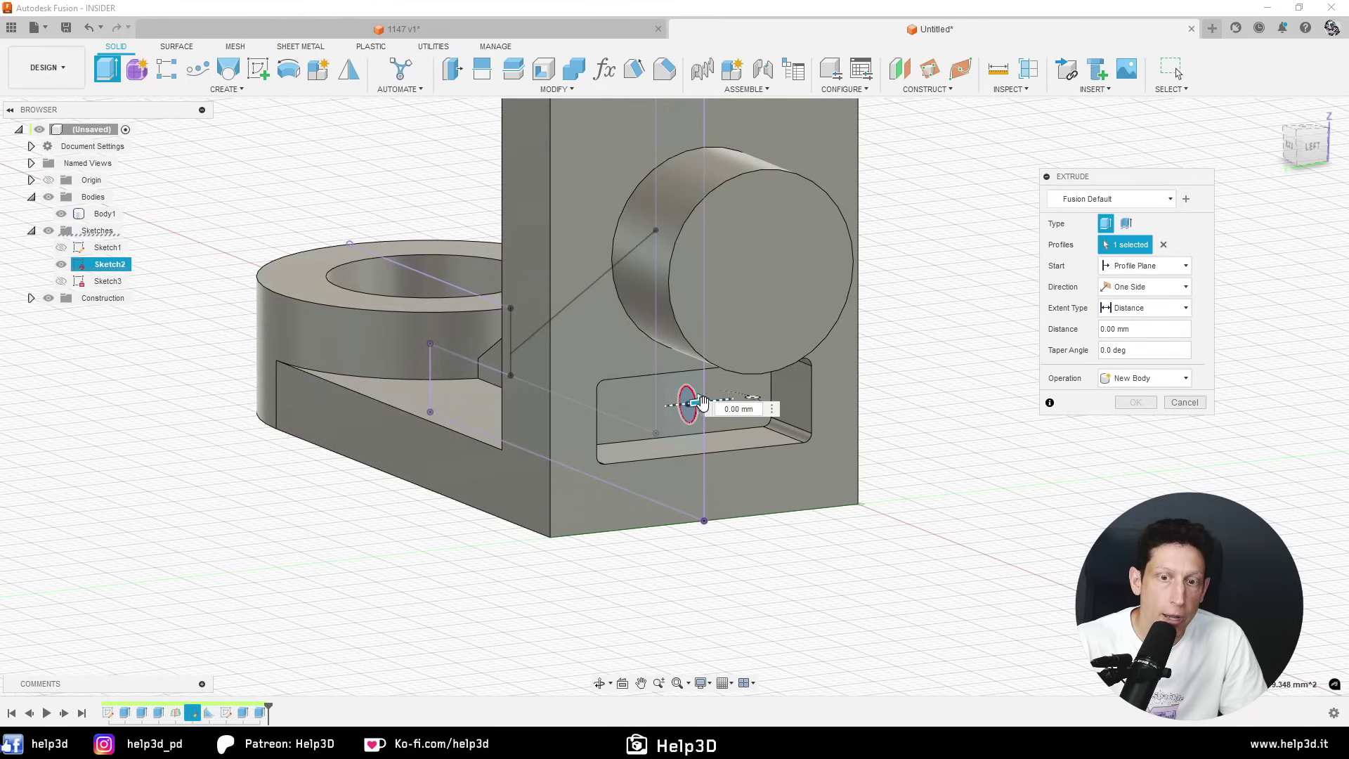
{"action": "middle_click_drag", "start_coordinate": [703, 398], "coordinate": [641, 402], "text": "shift"}
{"action": "left_click_drag", "start_coordinate": [642, 404], "coordinate": [657, 404]}
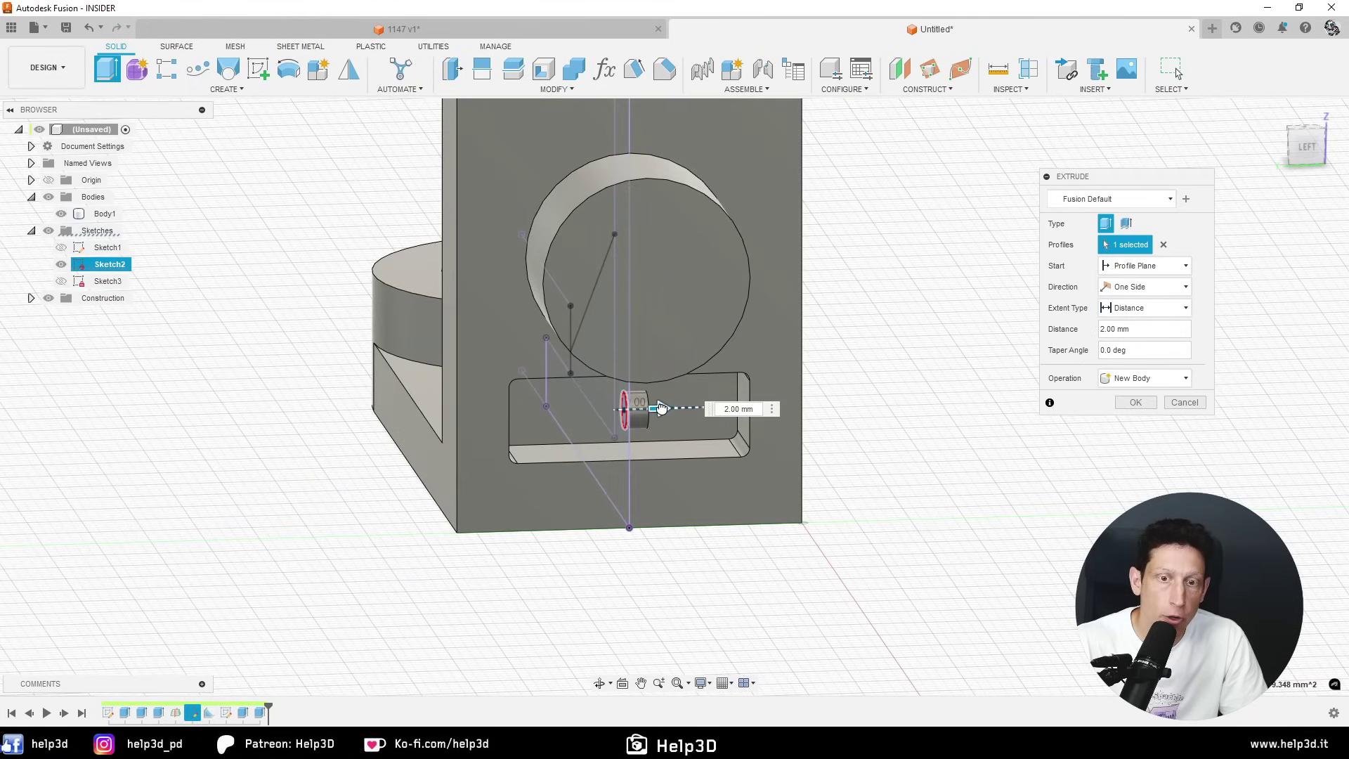
{"action": "left_click", "coordinate": [1146, 287]}
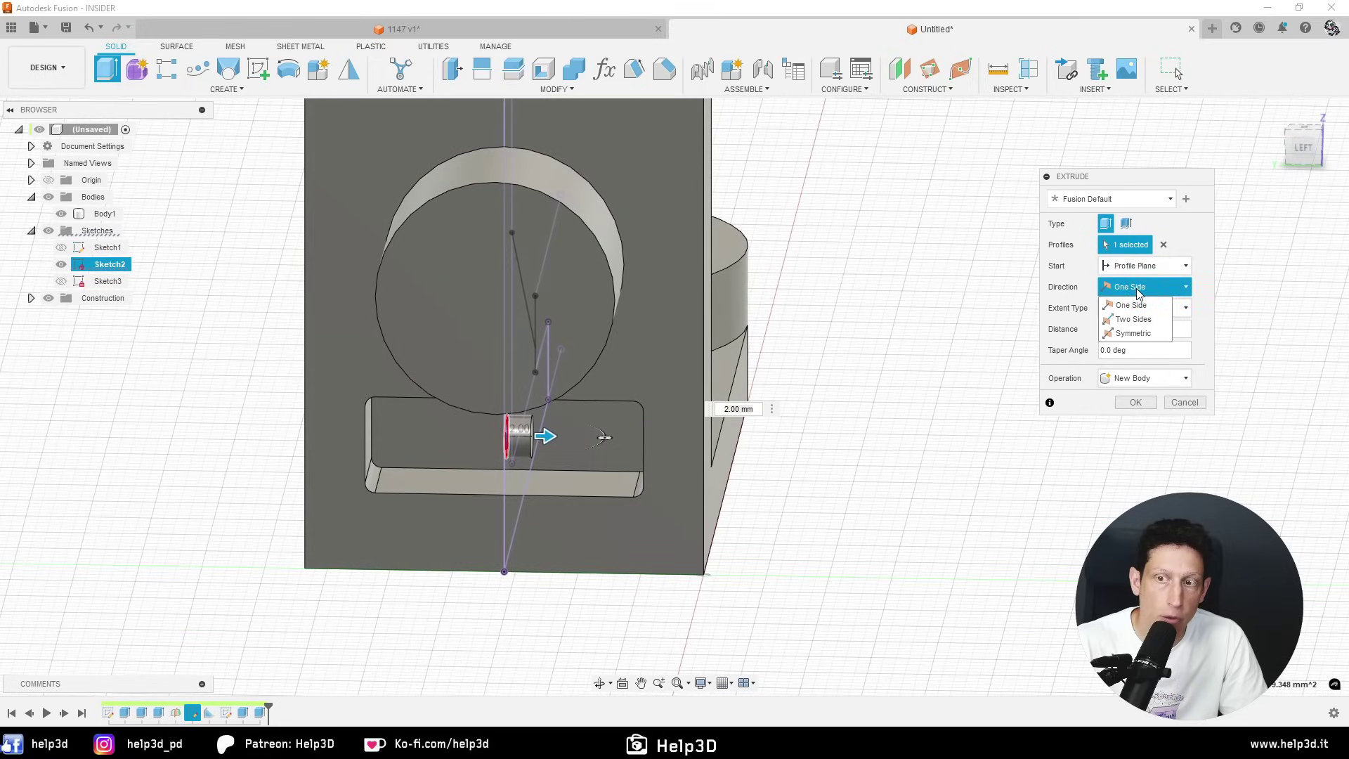
{"action": "left_click", "coordinate": [1131, 328]}
{"action": "left_click_drag", "start_coordinate": [1122, 184], "coordinate": [909, 169]}
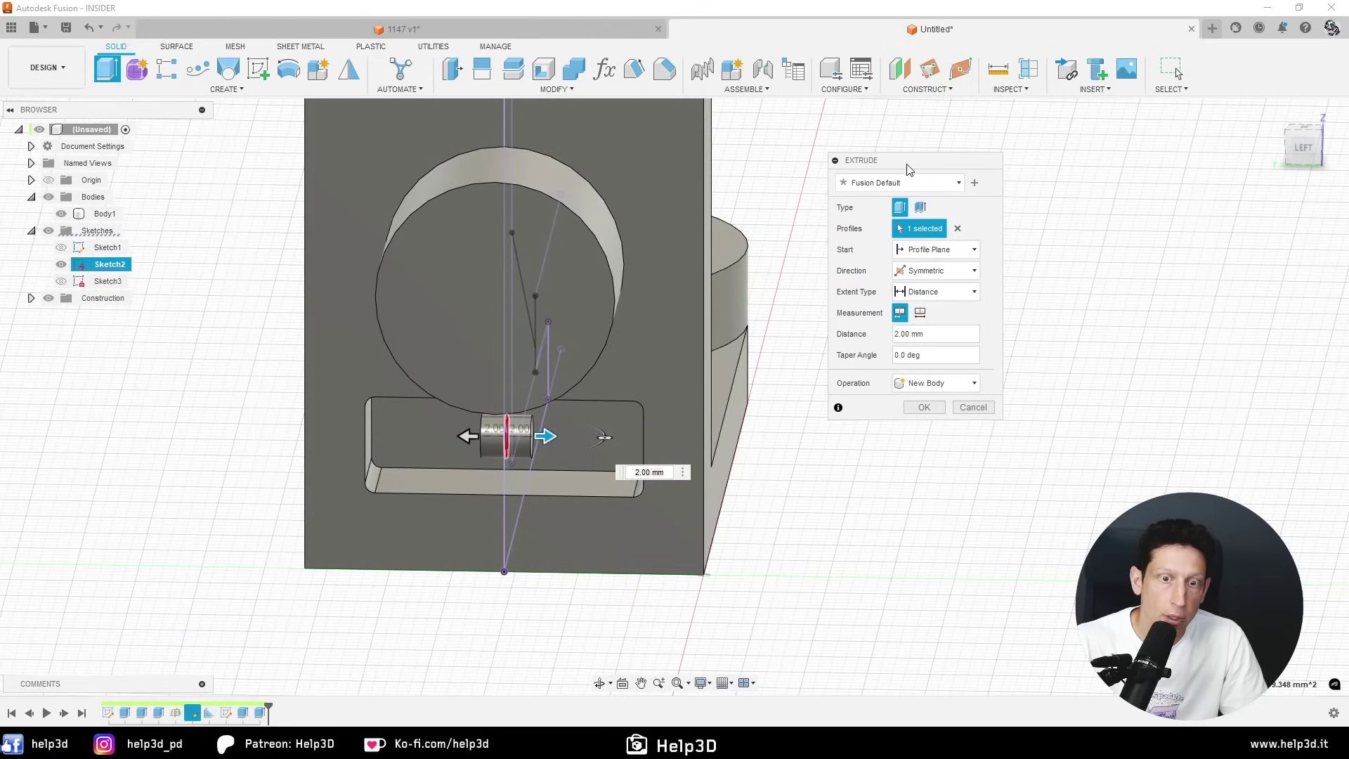
{"action": "left_click_drag", "start_coordinate": [545, 437], "coordinate": [596, 436]}
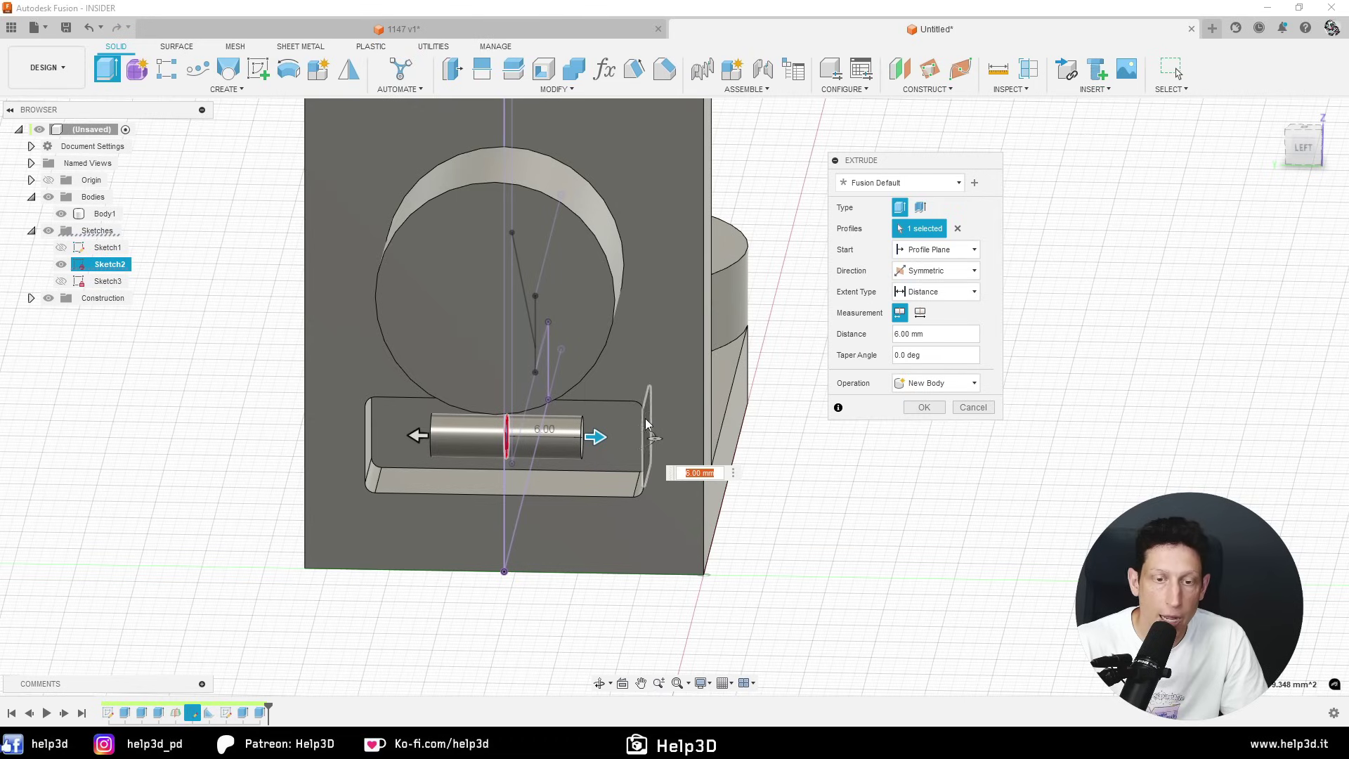
{"action": "left_click", "coordinate": [934, 291]}
{"action": "left_click", "coordinate": [928, 325]}
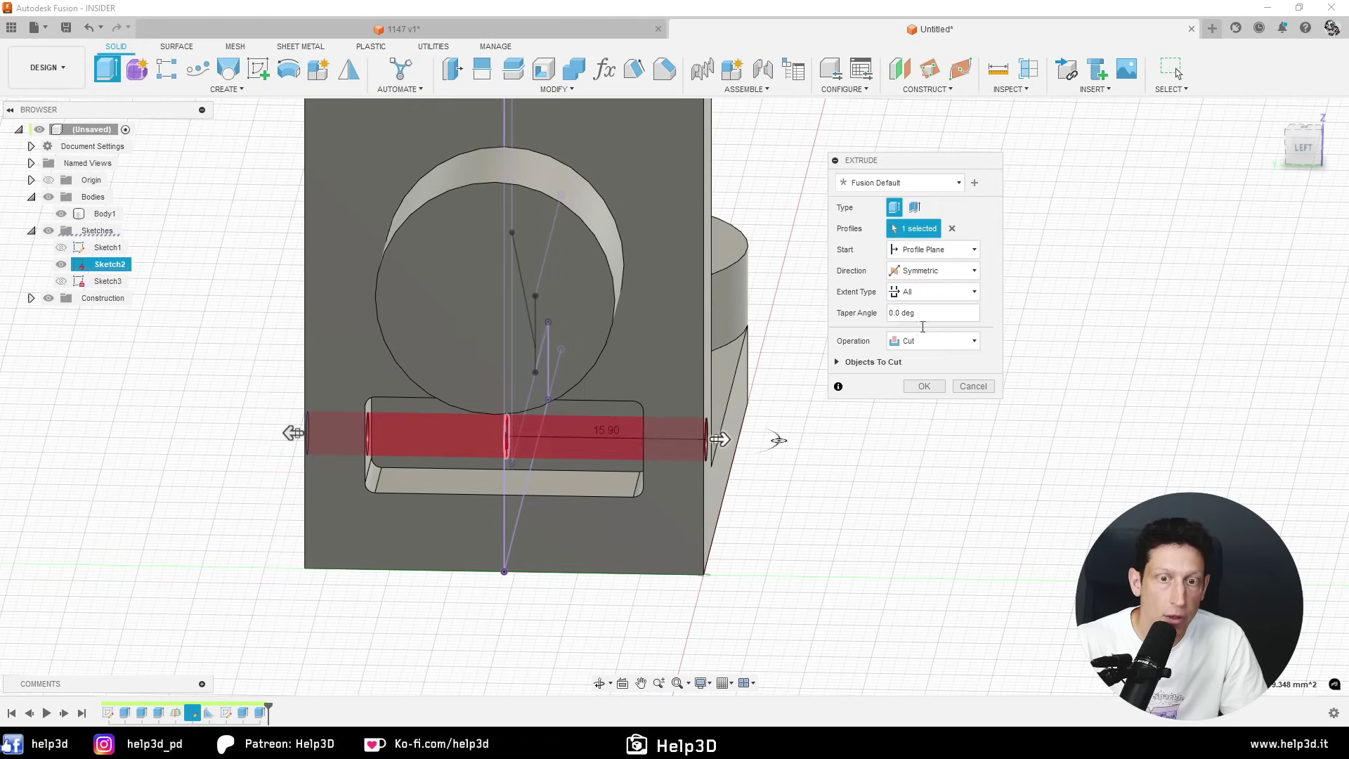
{"action": "left_click", "coordinate": [920, 391]}
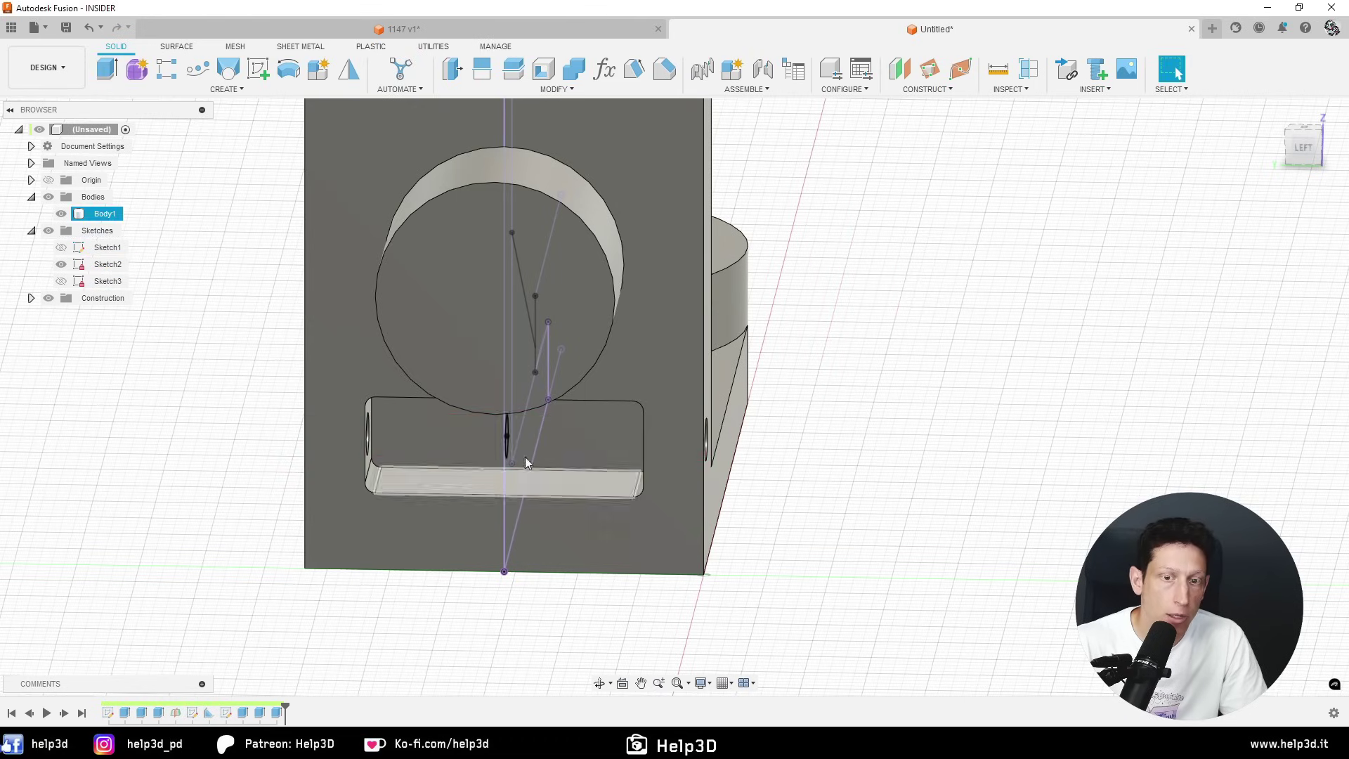
{"action": "mouse_move", "coordinate": [525, 457]}
{"action": "middle_mouse_down", "text": "shift"}
{"action": "mouse_move", "coordinate": [740, 495]}
{"action": "mouse_move", "coordinate": [701, 437]}
{"action": "mouse_move", "coordinate": [701, 408]}
{"action": "middle_mouse_up", "text": "shift"}
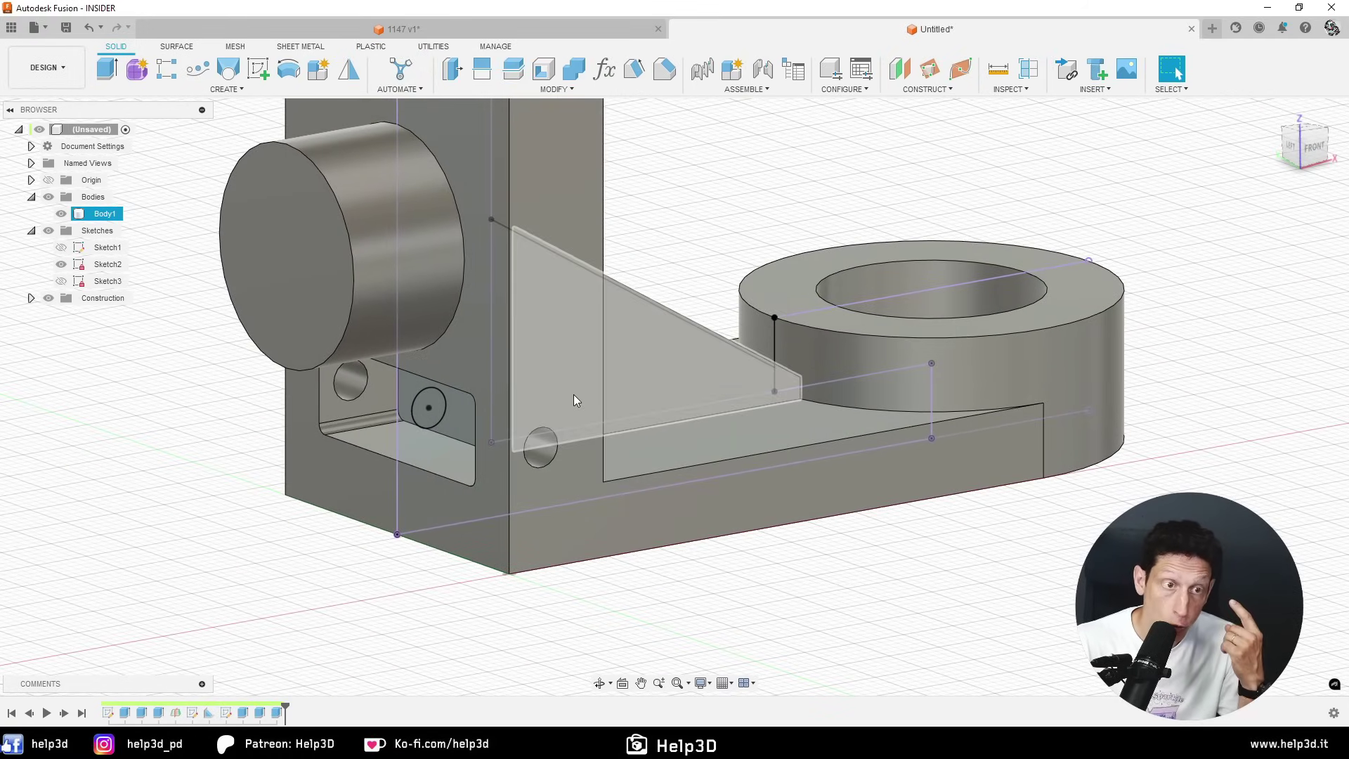
- Hide Sketch2 and compare the model with the 1147 reference drawing
{"action": "left_click", "coordinate": [61, 264]}
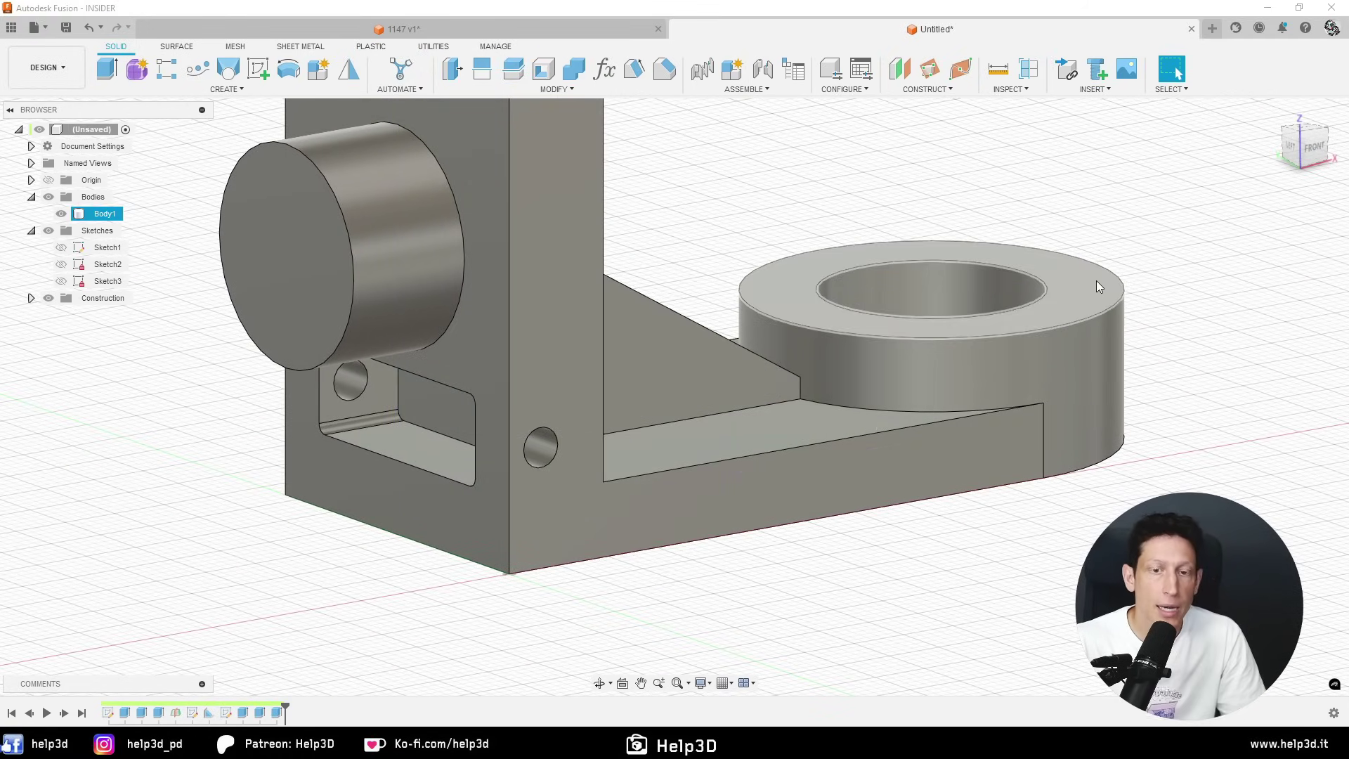
{"action": "key", "text": "alt+Tab"}
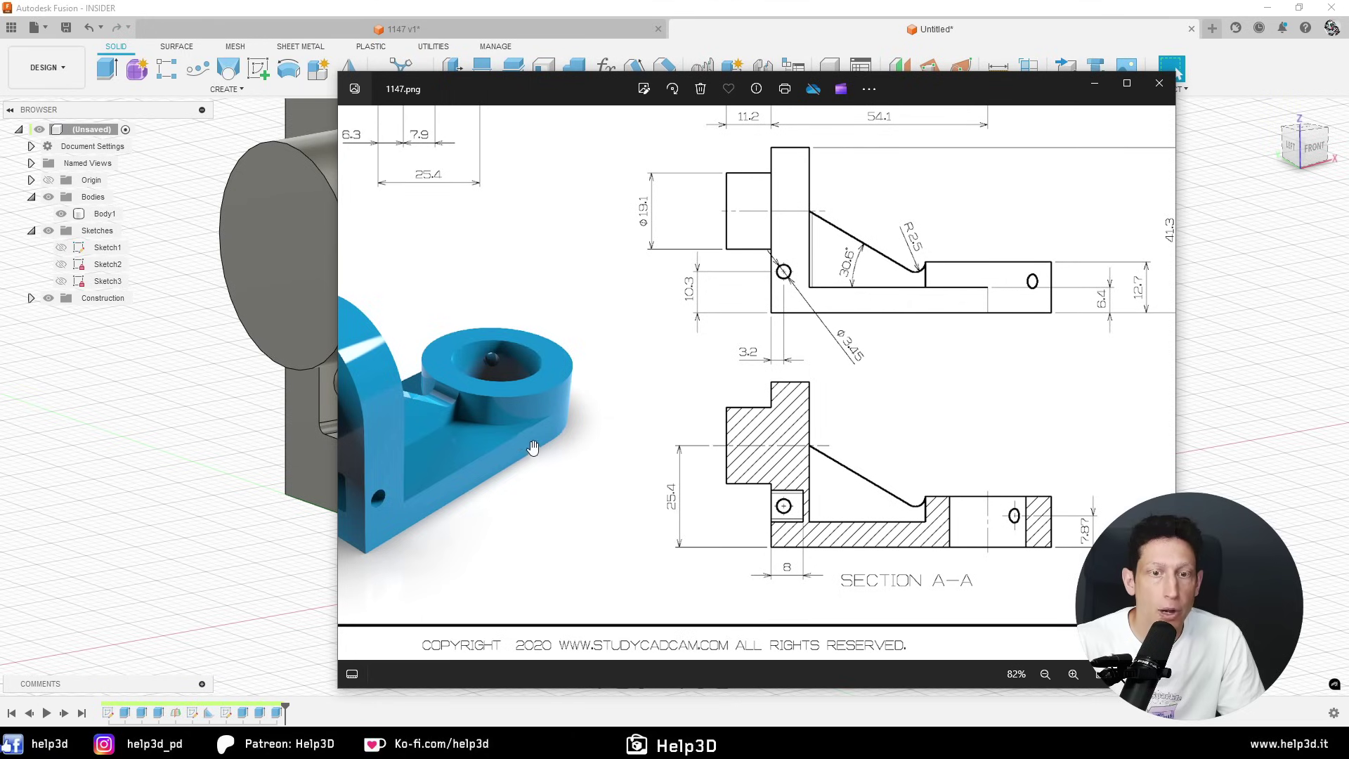
{"action": "left_click_drag", "start_coordinate": [532, 447], "coordinate": [636, 360]}
{"action": "scroll", "coordinate": [689, 399], "scroll_direction": "right", "scroll_amount": 5}
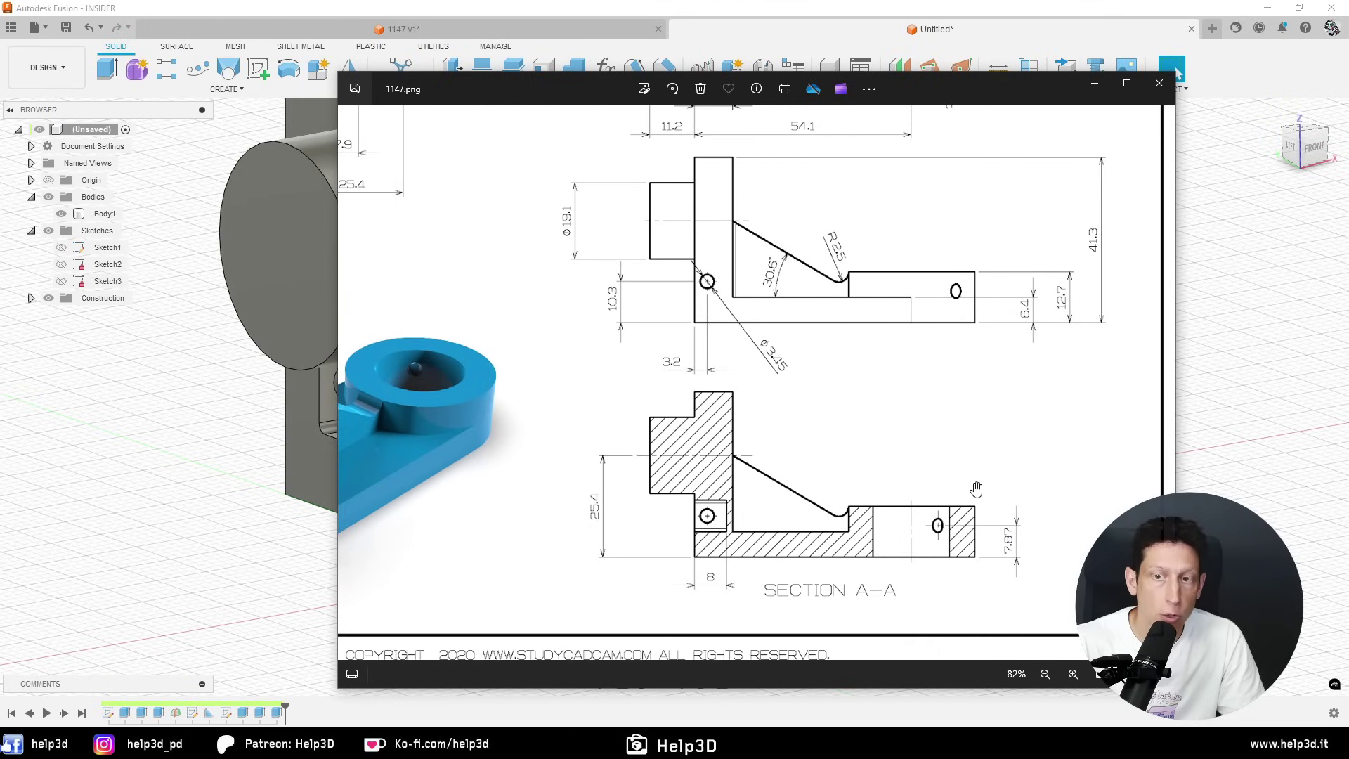
{"action": "scroll", "coordinate": [911, 369], "scroll_direction": "down", "scroll_amount": 2}
{"action": "key", "text": "alt+Tab"}
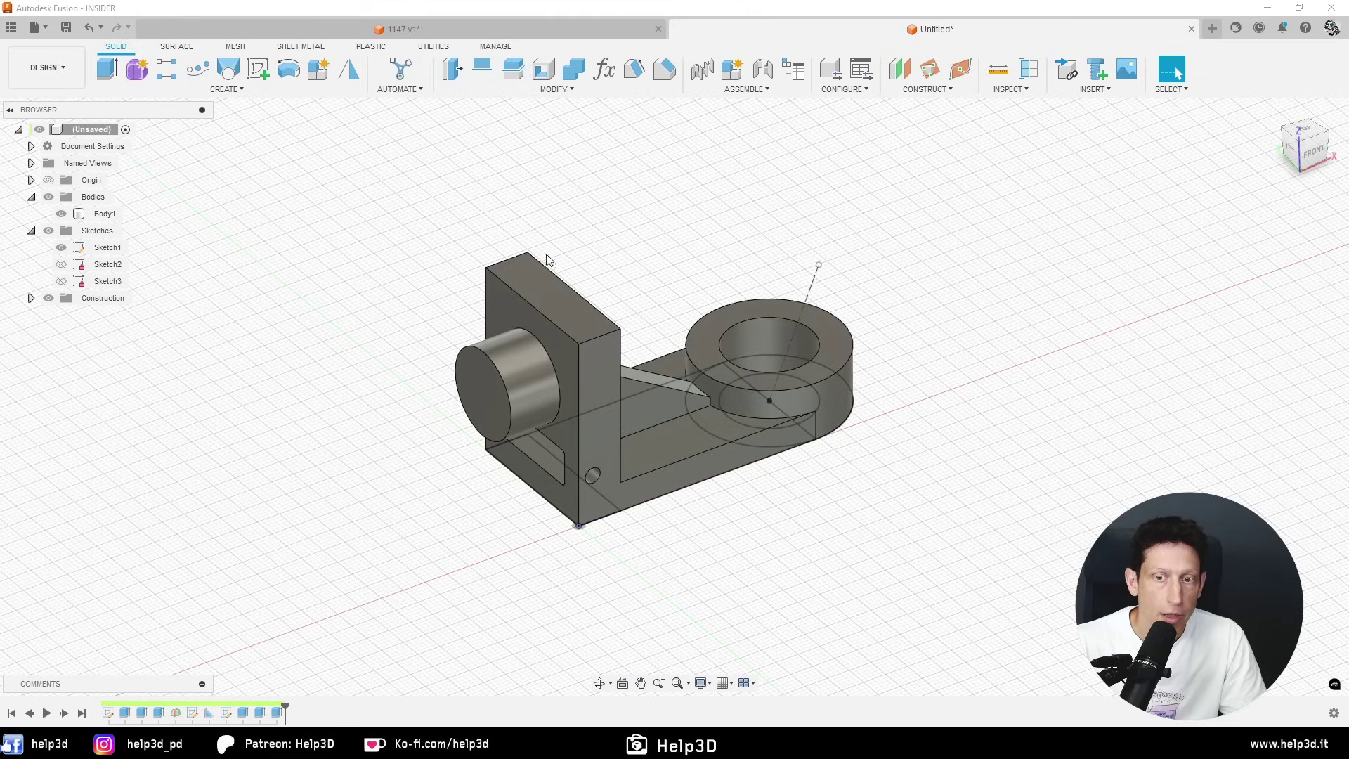
- Zoom to the ring end and bring up the CONSTRUCT options list
{"action": "mouse_move", "coordinate": [914, 351]}
{"action": "middle_mouse_down", "text": "shift"}
{"action": "mouse_move", "coordinate": [879, 423]}
{"action": "mouse_move", "coordinate": [684, 445]}
{"action": "middle_mouse_up", "text": "shift"}
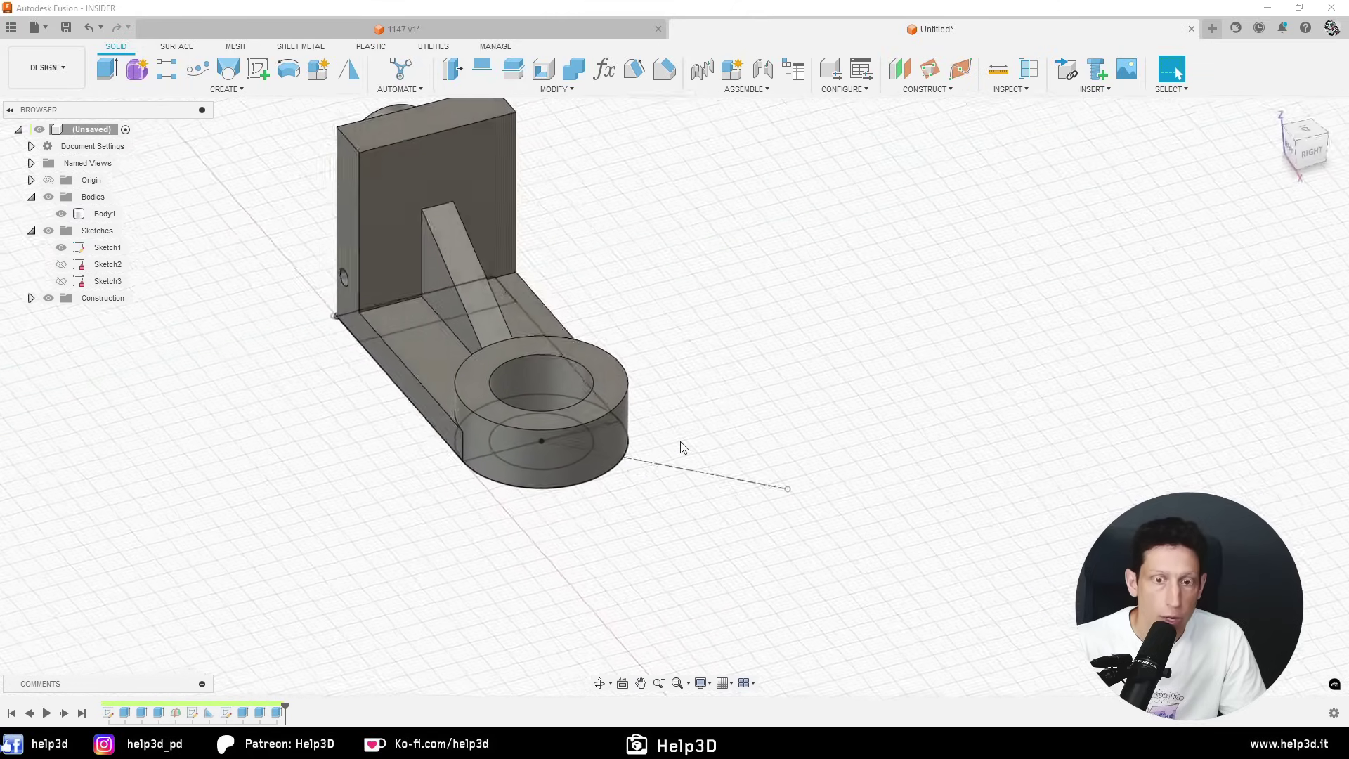
{"action": "scroll", "coordinate": [694, 444], "scroll_direction": "up", "scroll_amount": 3}
{"action": "scroll", "coordinate": [699, 445], "scroll_direction": "up", "scroll_amount": 1}
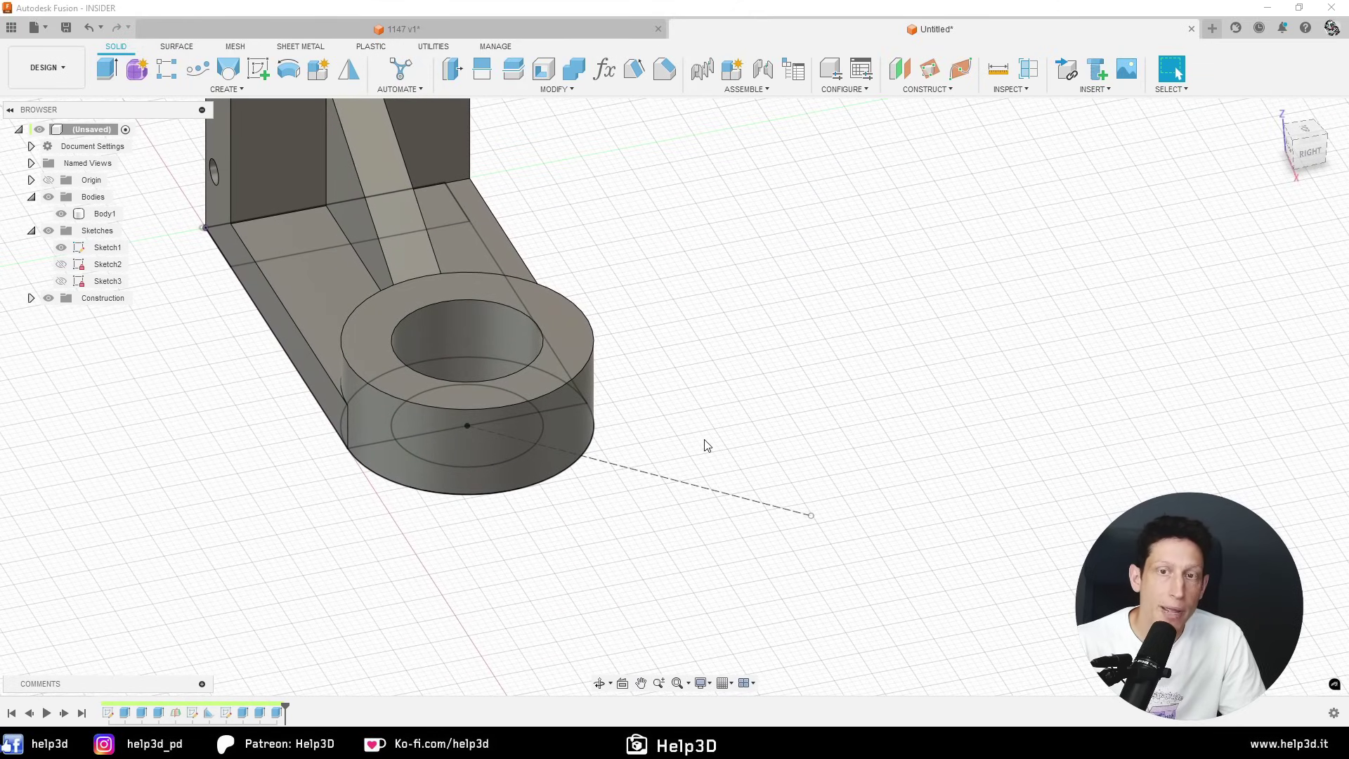
{"action": "left_click", "coordinate": [913, 91]}
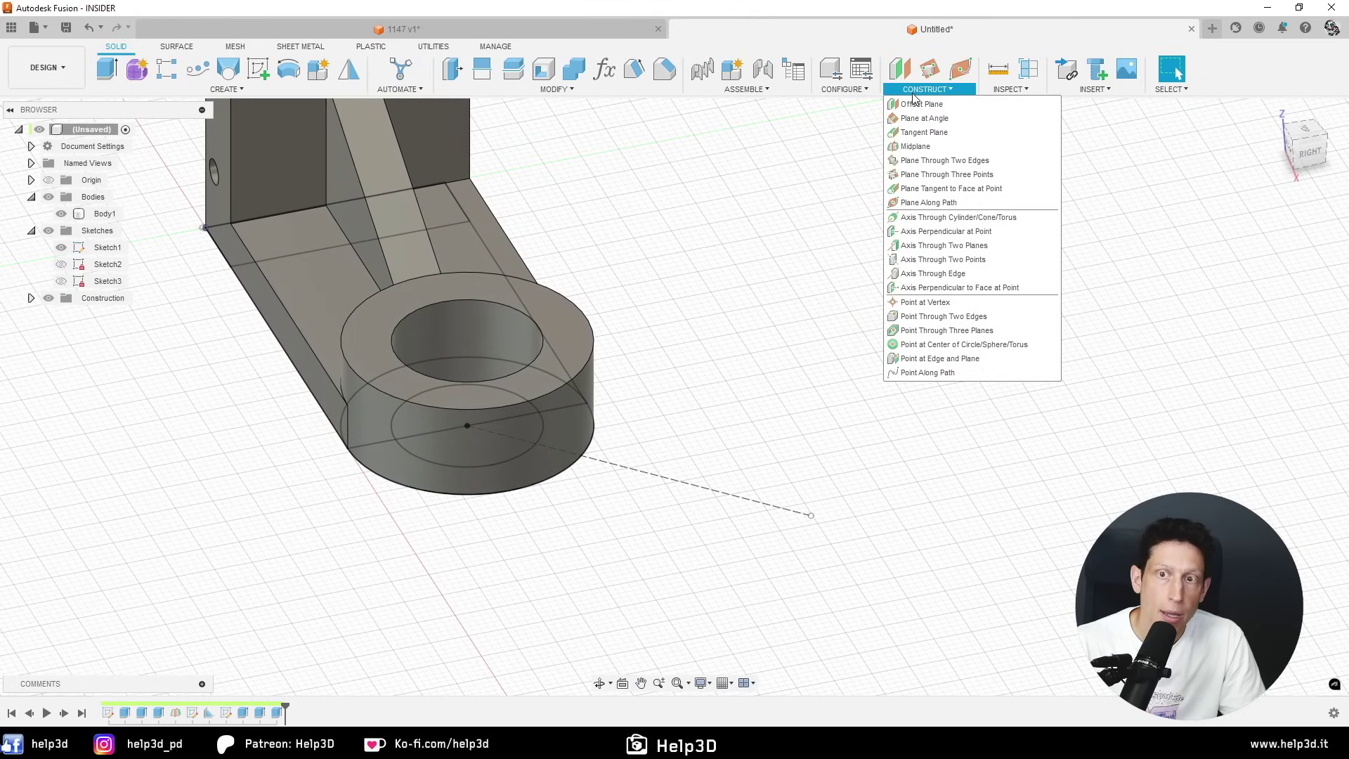
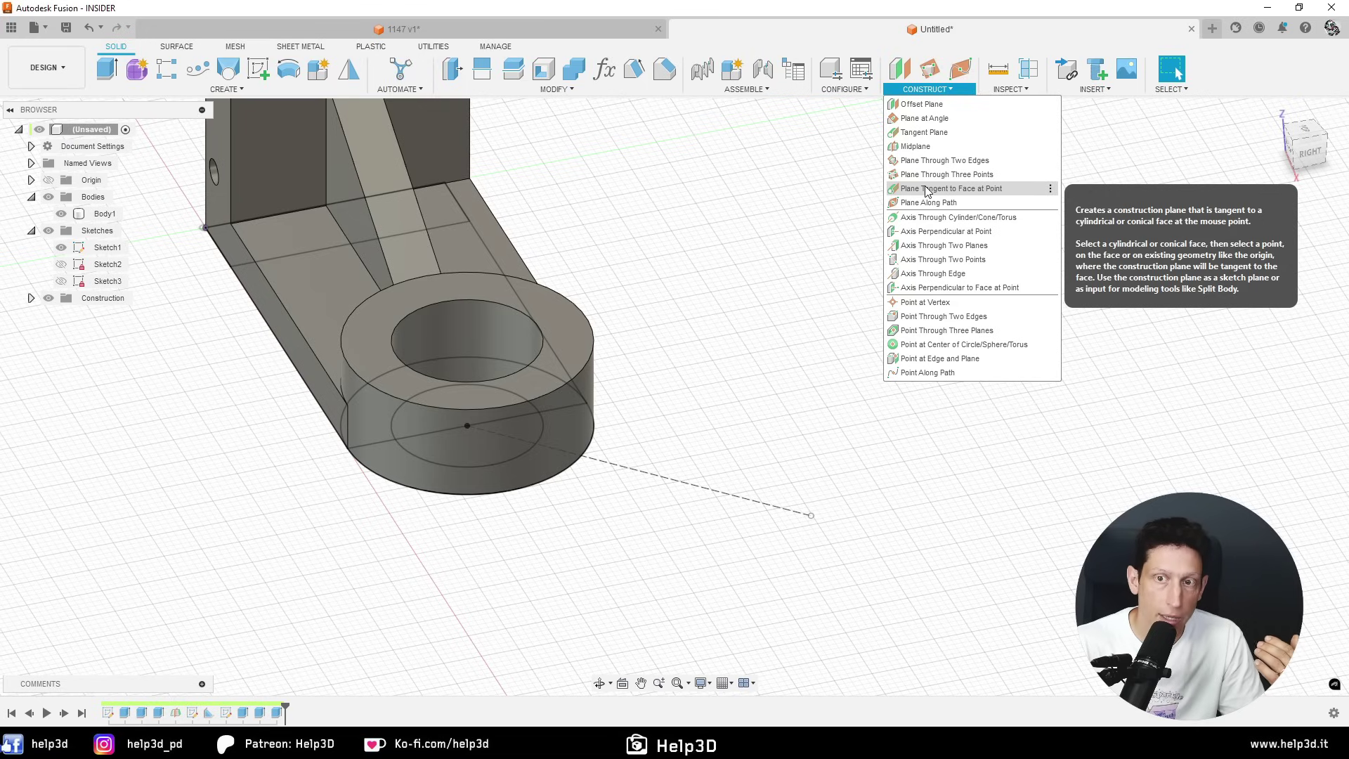
- Create Plane2 tangent to the ring boss's outer face at the dashed sketch line's end point
{"action": "left_click", "coordinate": [926, 190]}
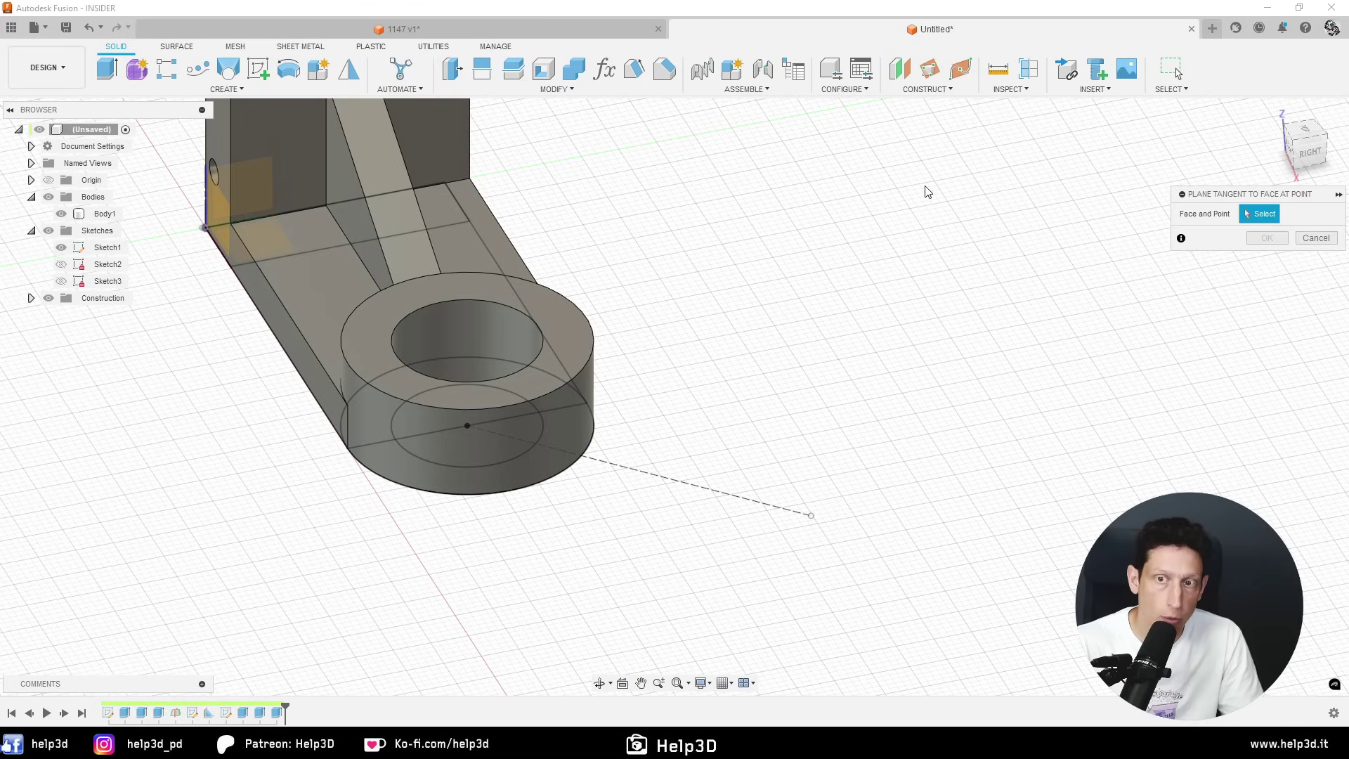
{"action": "left_click", "coordinate": [571, 423]}
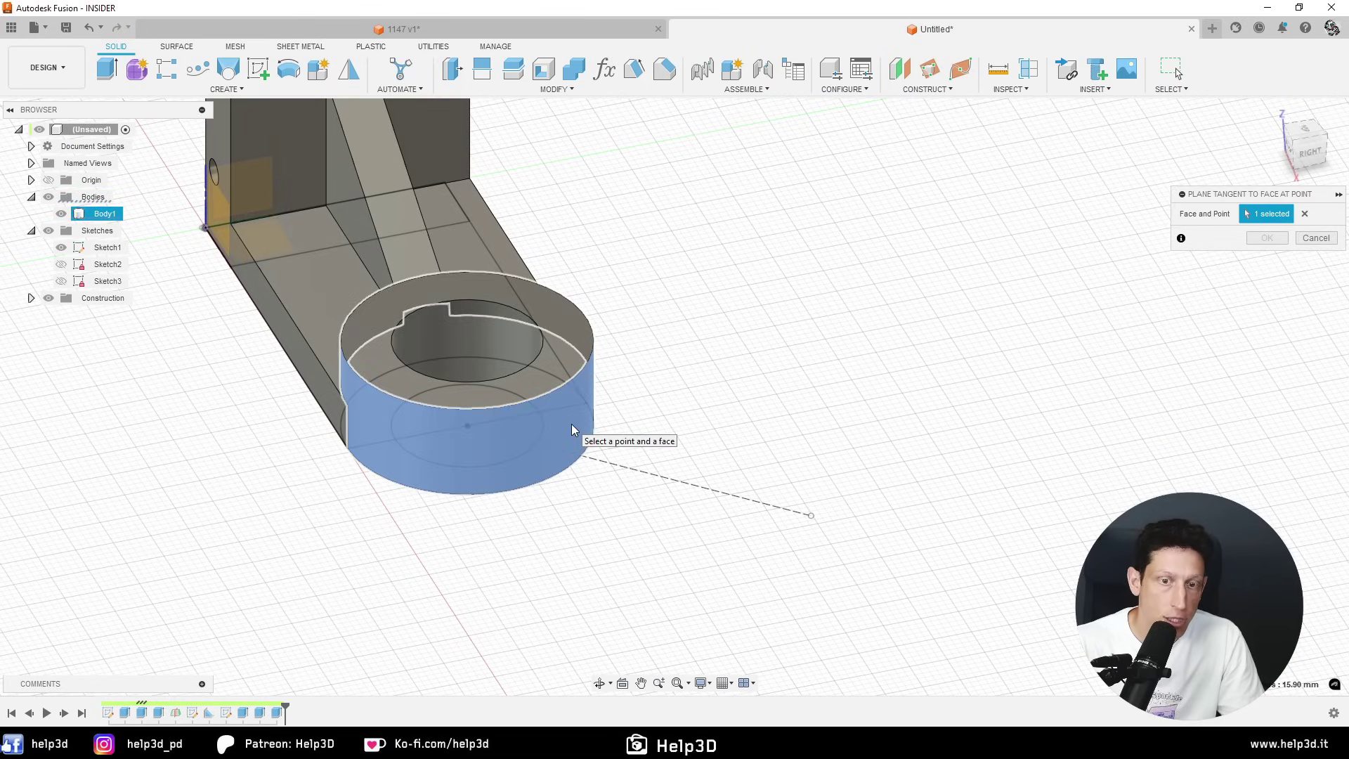
{"action": "left_click", "coordinate": [812, 517]}
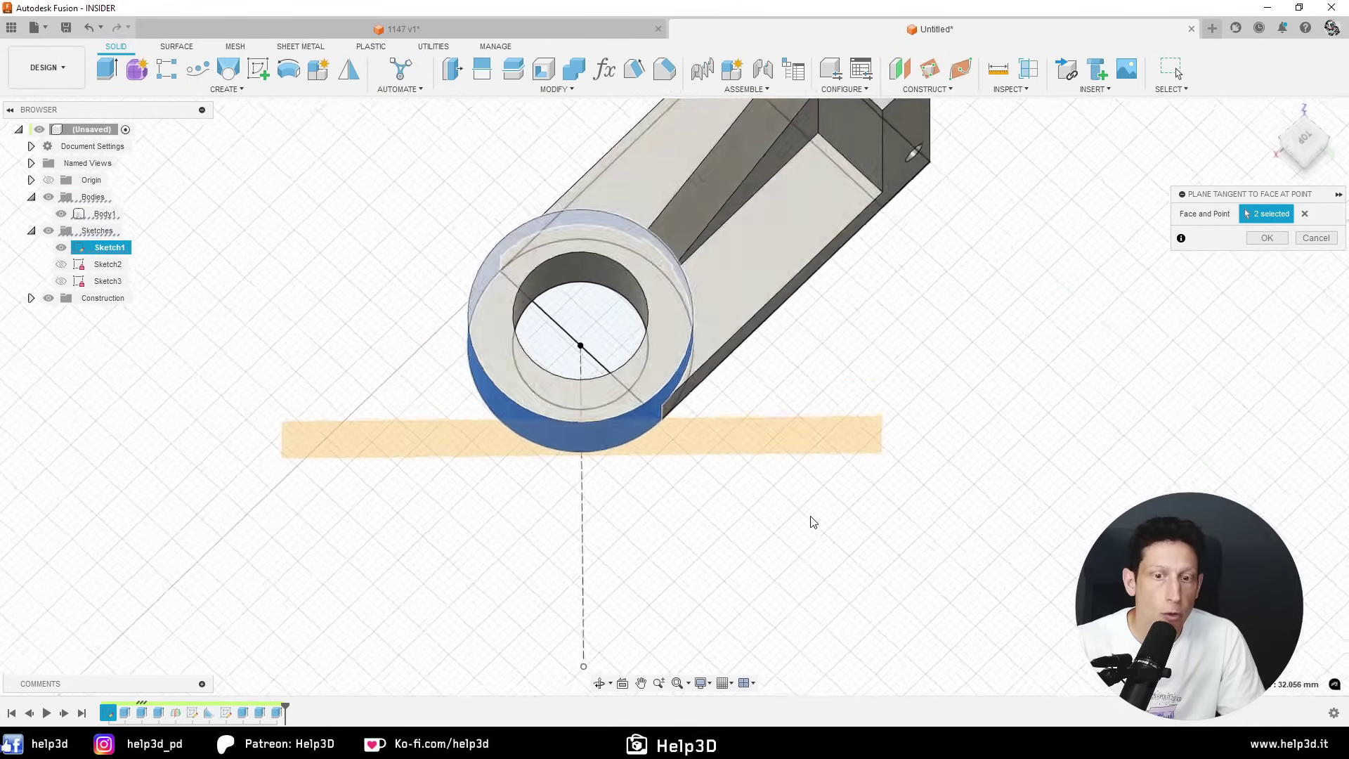
{"action": "mouse_move", "coordinate": [811, 522]}
{"action": "middle_mouse_down", "text": "shift"}
{"action": "mouse_move", "coordinate": [692, 488]}
{"action": "mouse_move", "coordinate": [611, 416]}
{"action": "mouse_move", "coordinate": [605, 391]}
{"action": "middle_mouse_up", "text": "shift"}
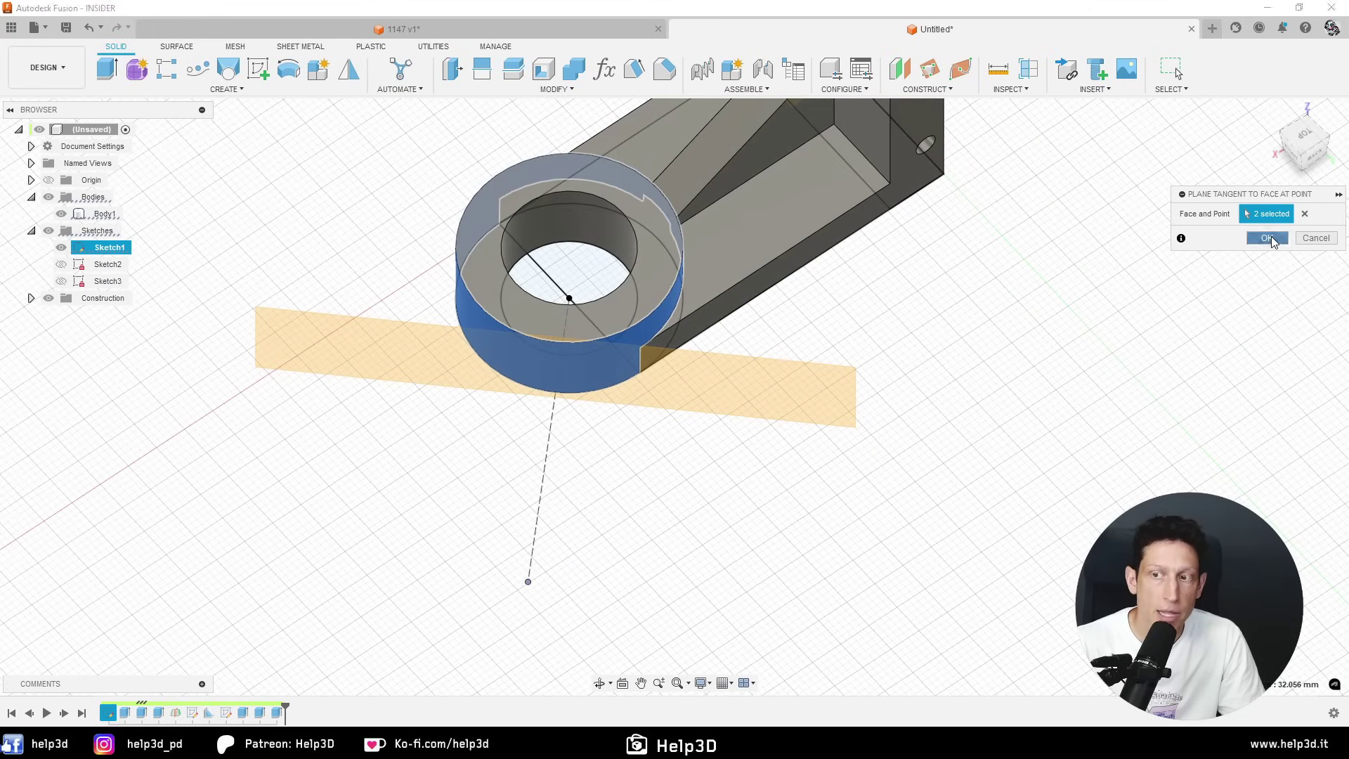
{"action": "left_click", "coordinate": [1271, 237]}
{"action": "mouse_move", "coordinate": [843, 518]}
{"action": "middle_mouse_down", "text": "shift"}
{"action": "mouse_move", "coordinate": [834, 505]}
{"action": "mouse_move", "coordinate": [895, 398]}
{"action": "middle_mouse_up", "text": "shift"}
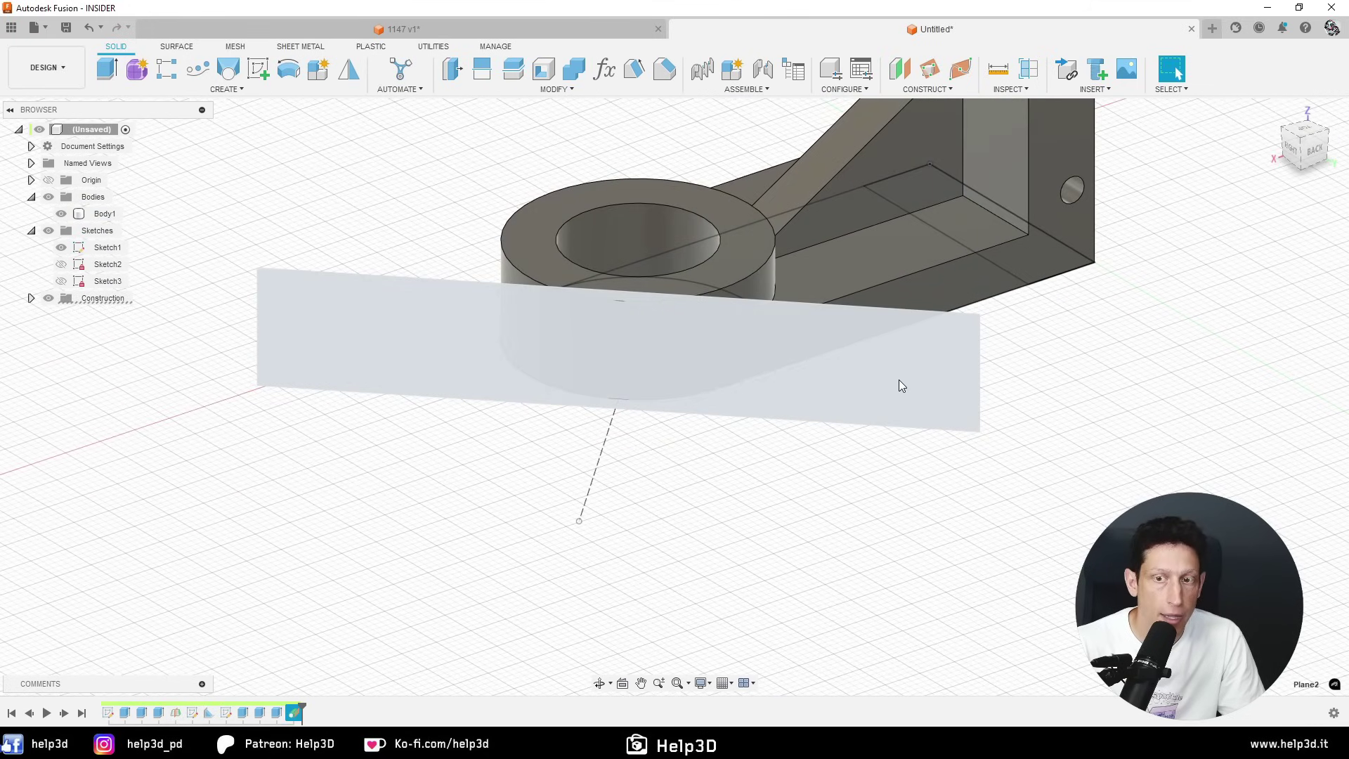
{"action": "right_click", "coordinate": [899, 379]}
- Start a sketch on Plane2 and project the dashed sketch line into it
{"action": "left_click", "coordinate": [891, 477]}
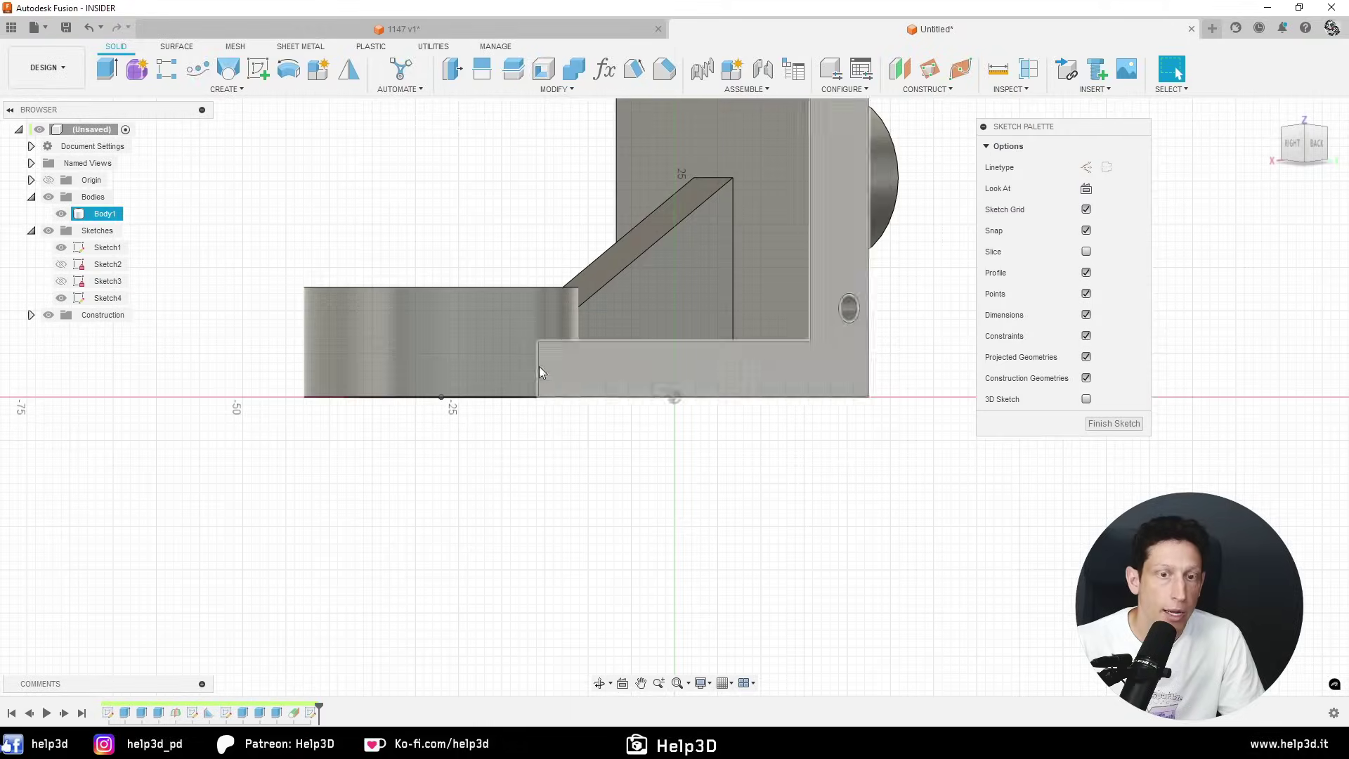
{"action": "scroll", "coordinate": [449, 315], "scroll_direction": "up", "scroll_amount": 3}
{"action": "scroll", "coordinate": [449, 315], "scroll_direction": "up", "scroll_amount": 2}
{"action": "key", "text": "l"}
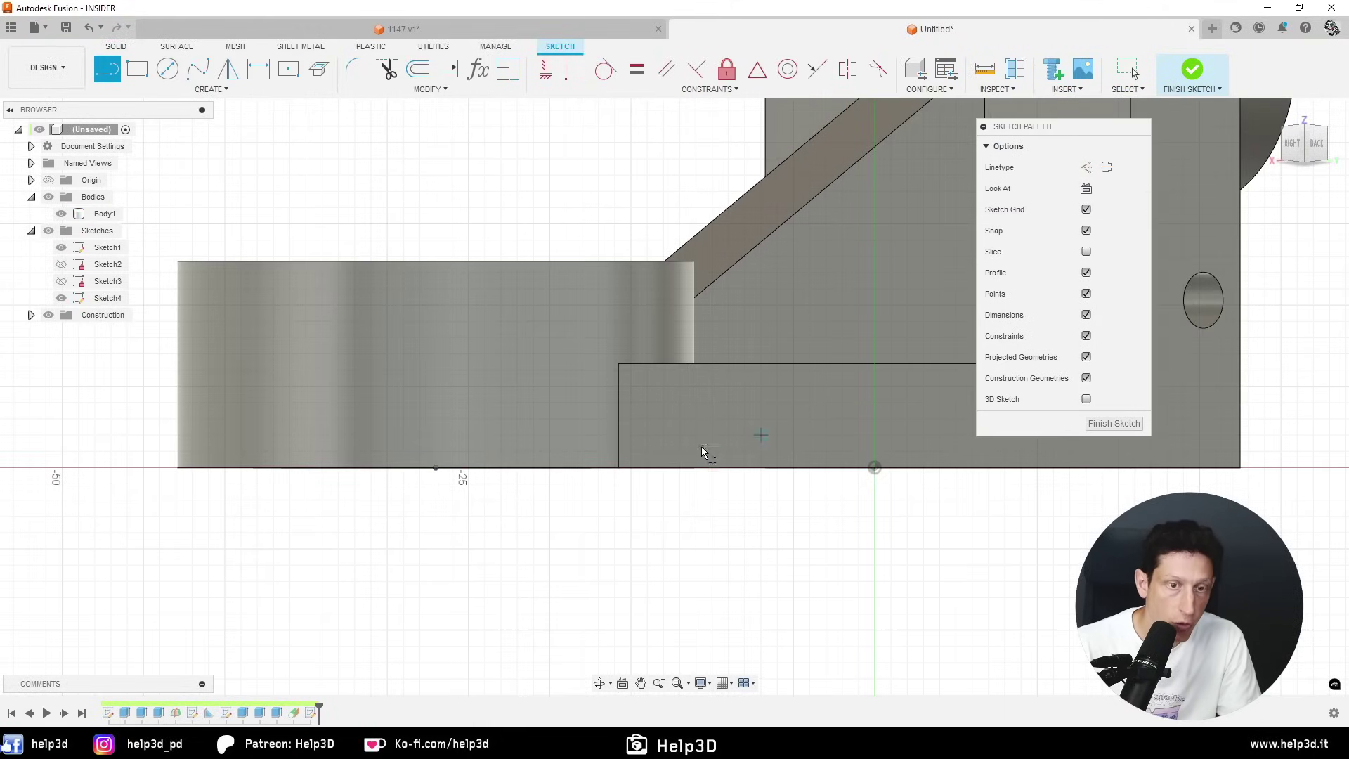
{"action": "left_click", "coordinate": [436, 468]}
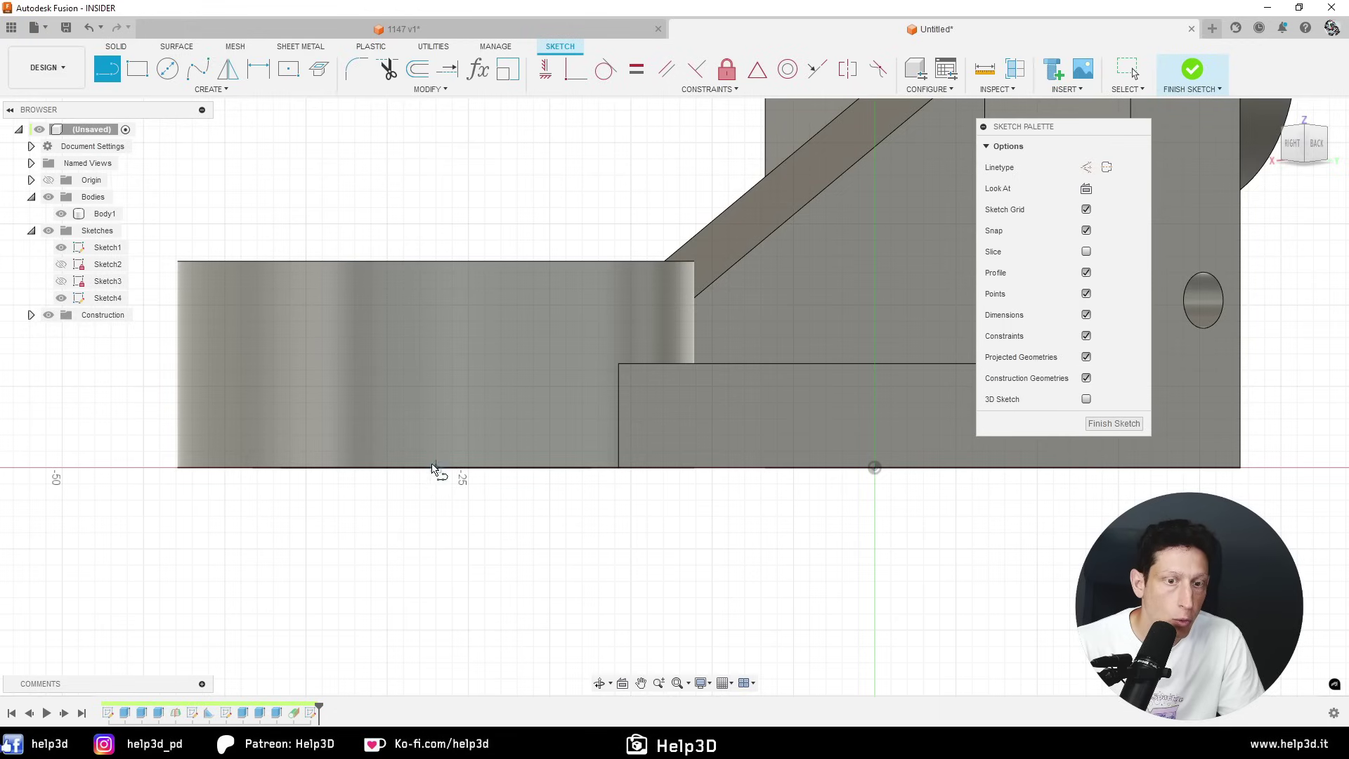
{"action": "middle_click_drag", "start_coordinate": [541, 397], "coordinate": [525, 413], "text": "shift"}
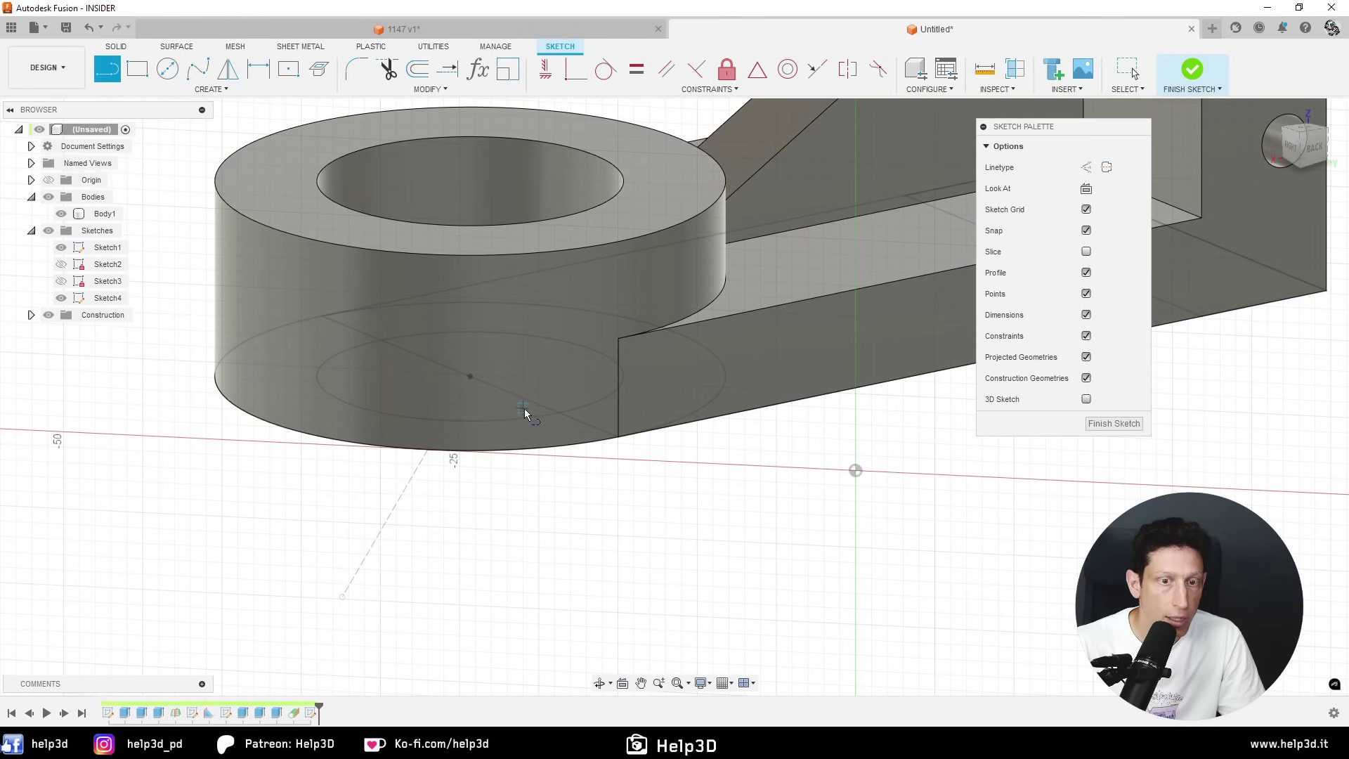
{"action": "key", "text": "Escape"}
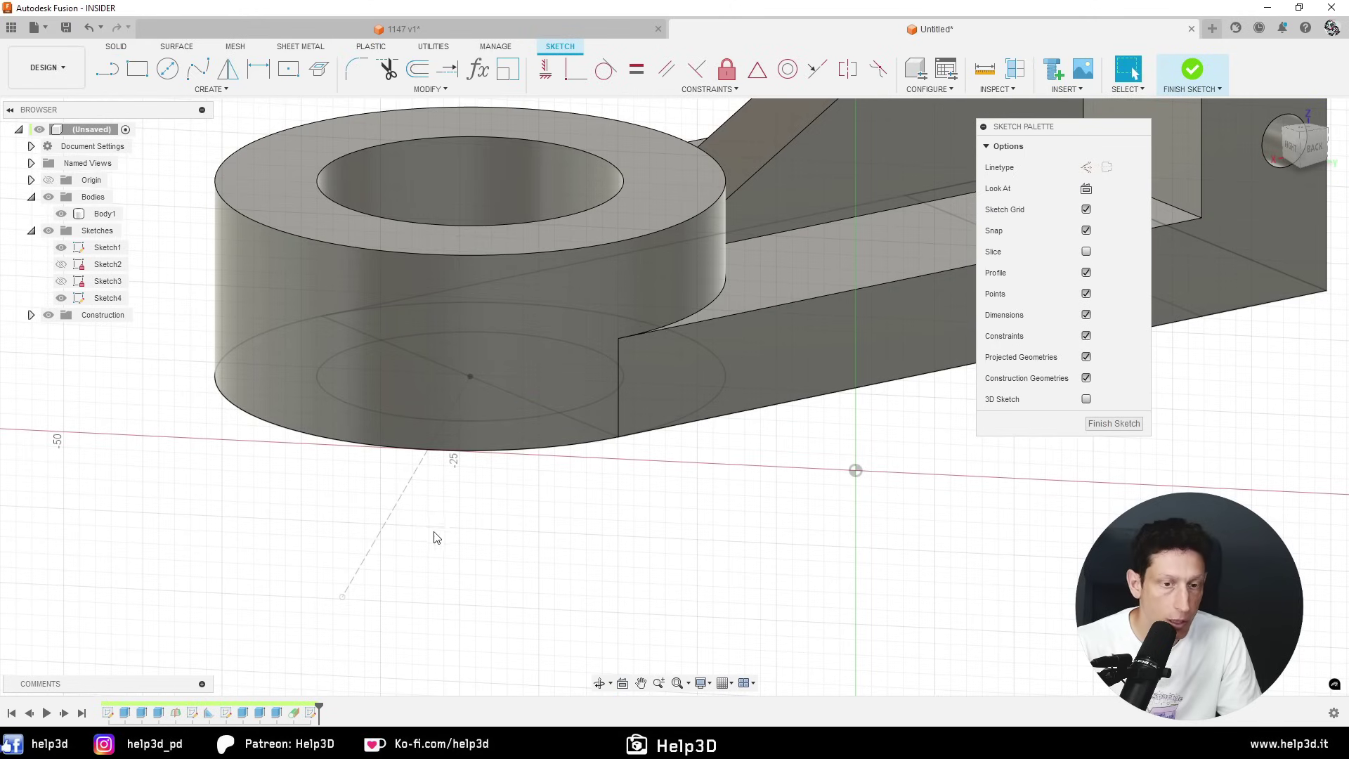
{"action": "key", "text": "p"}
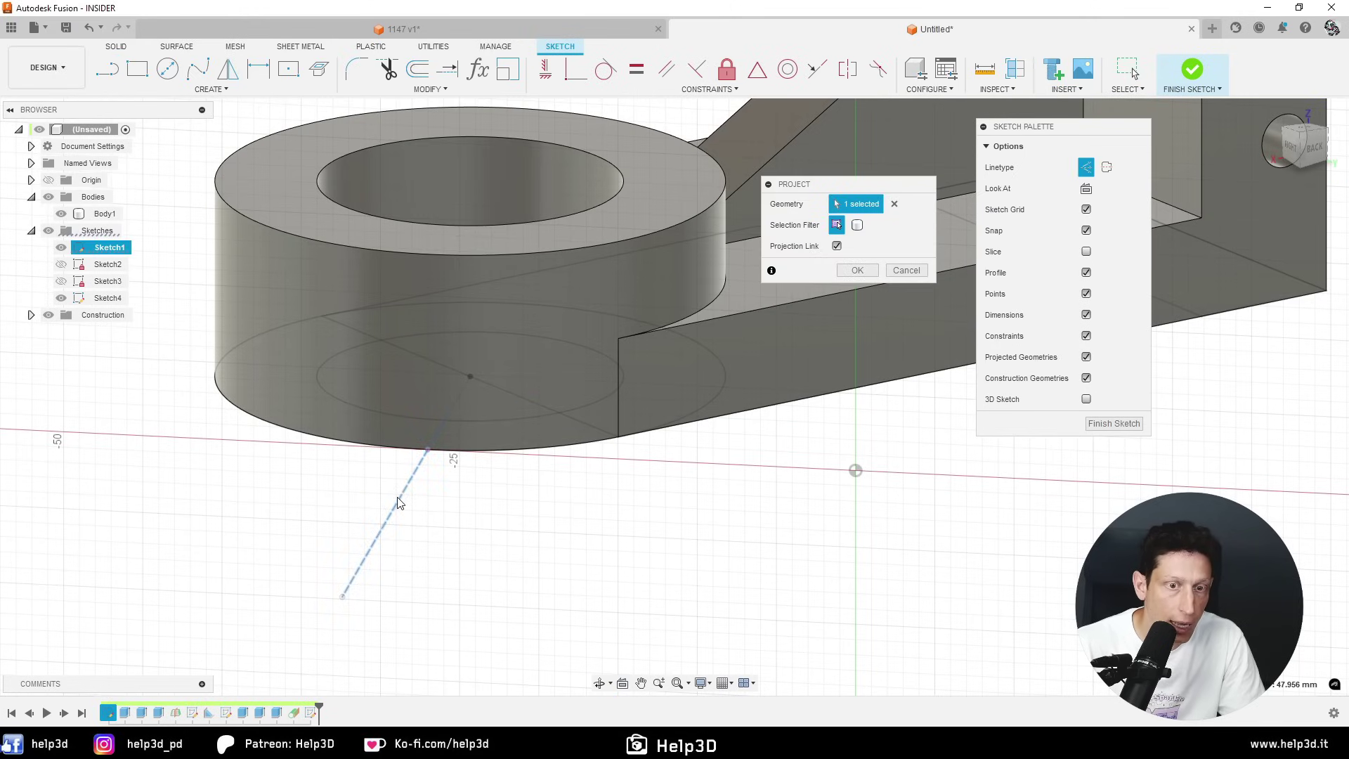
{"action": "left_click", "coordinate": [772, 380]}
{"action": "left_click", "coordinate": [857, 270]}
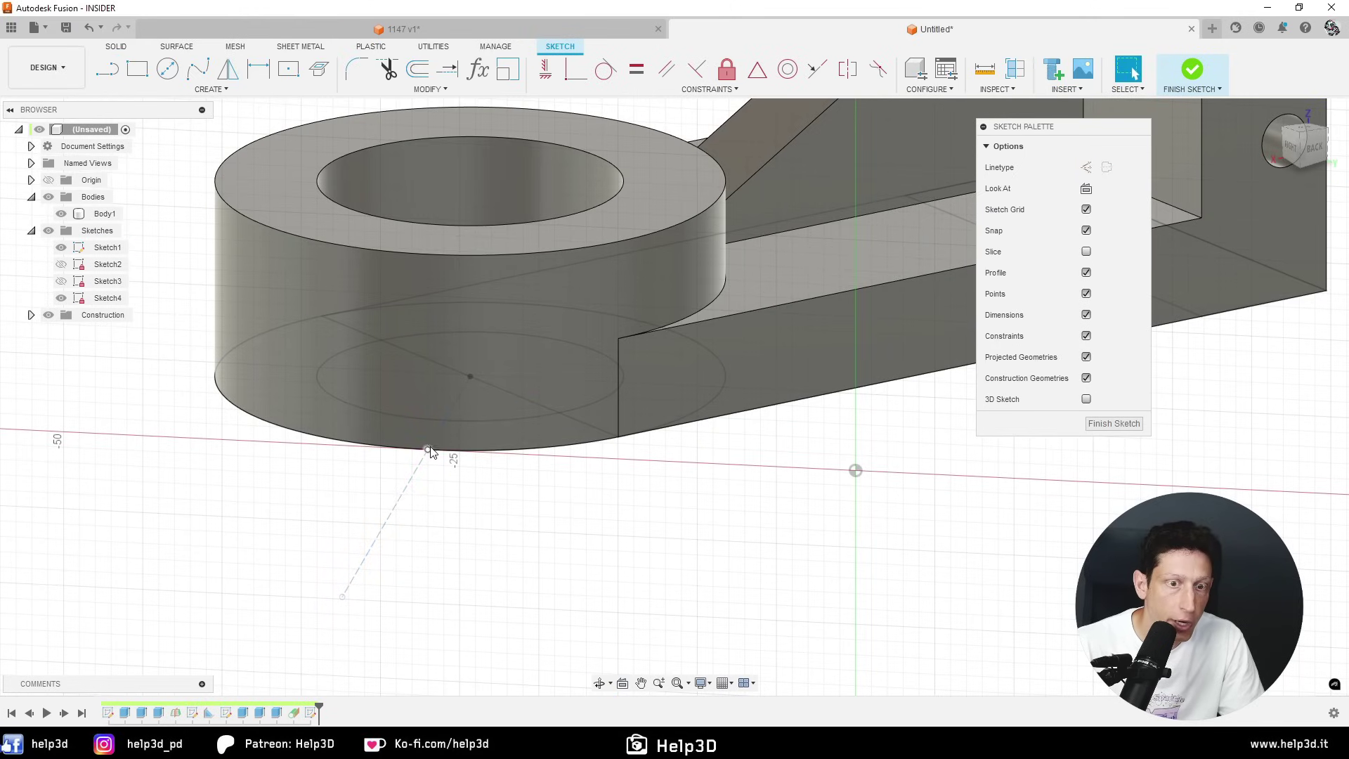
- Draw a vertical construction line rising from the projected point above the boss
{"action": "key", "text": "l"}
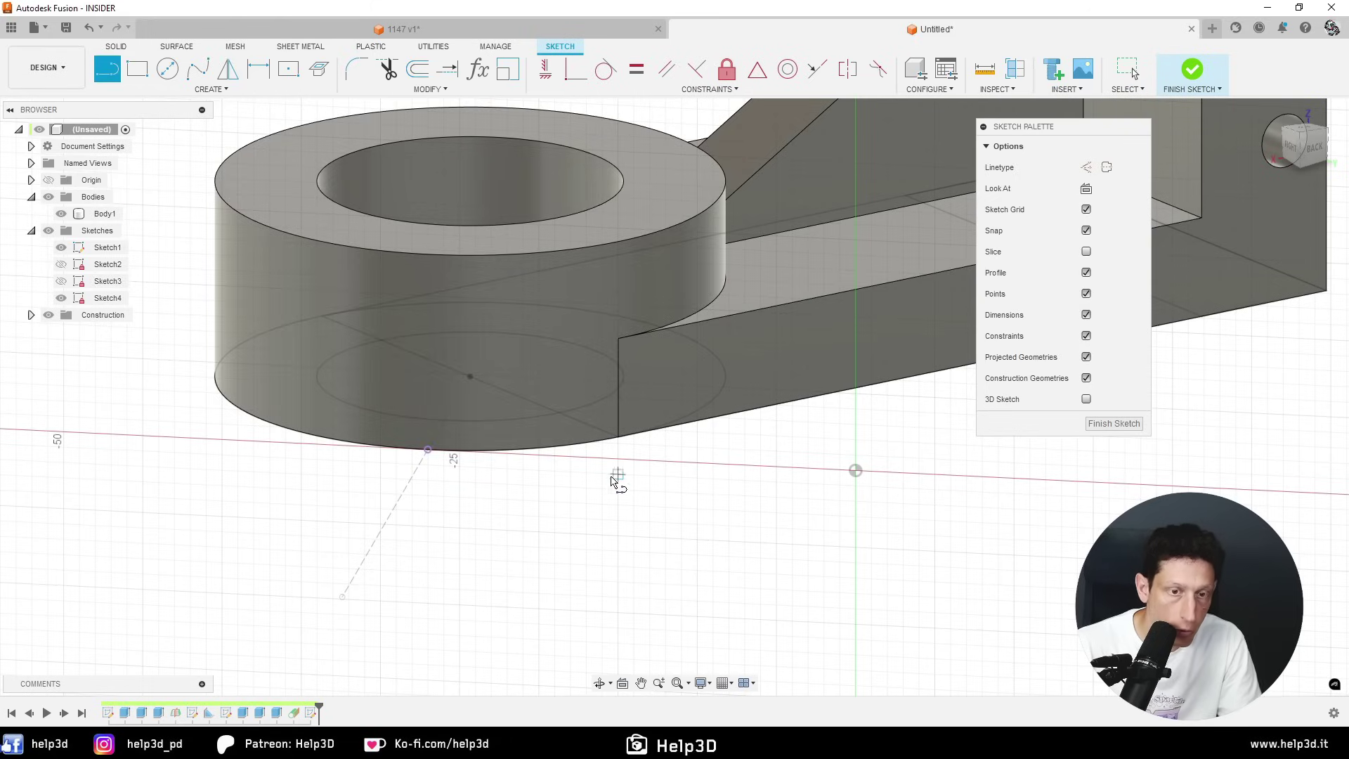
{"action": "left_click", "coordinate": [428, 448]}
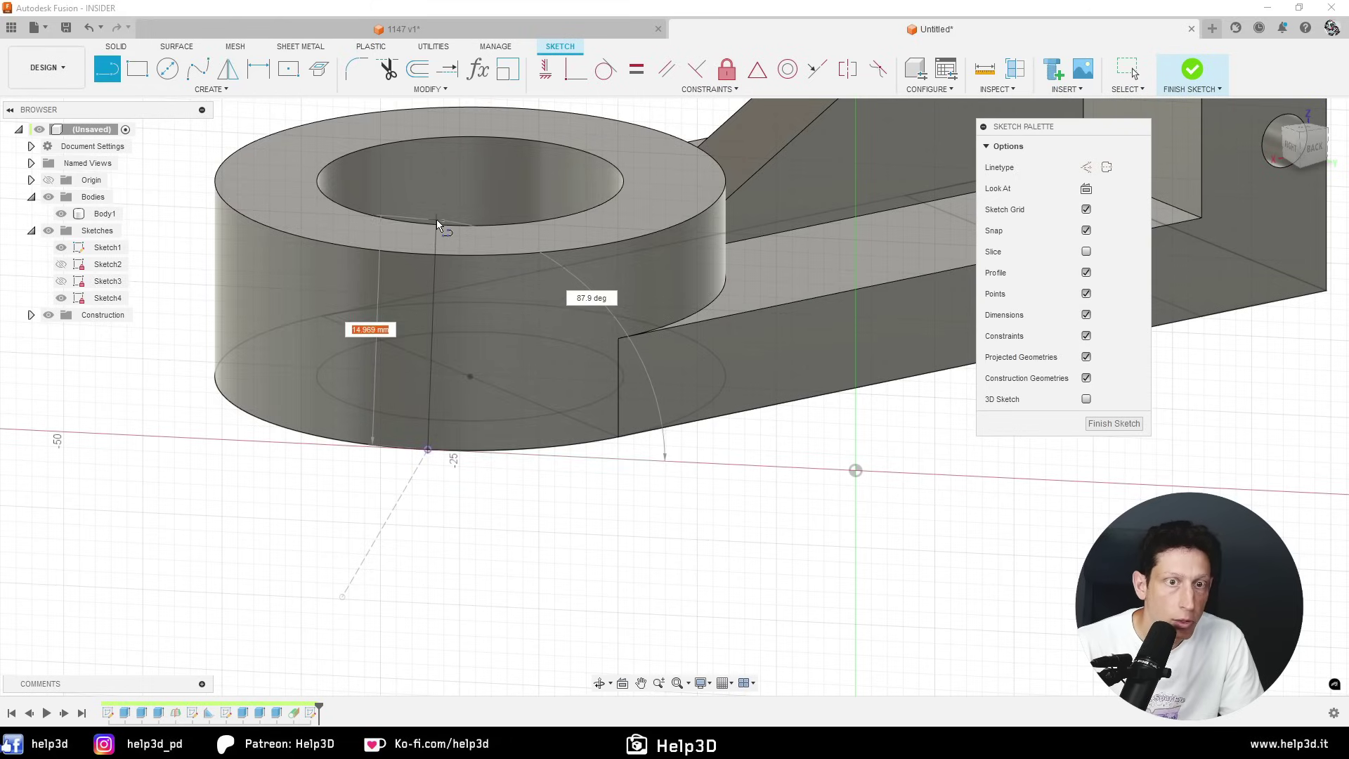
{"action": "key", "text": "Escape"}
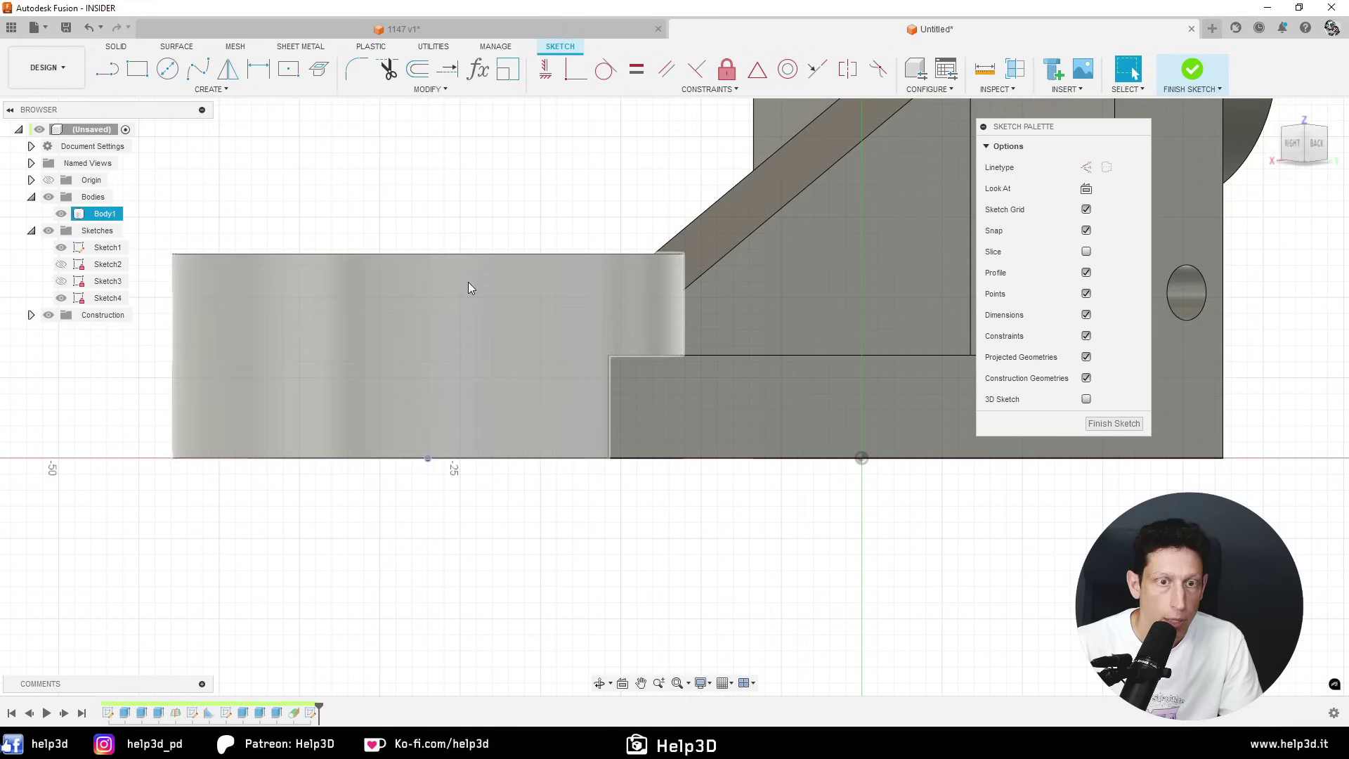
{"action": "middle_click_drag", "start_coordinate": [461, 217], "coordinate": [558, 208]}
{"action": "scroll", "coordinate": [522, 232], "scroll_direction": "up", "scroll_amount": 2}
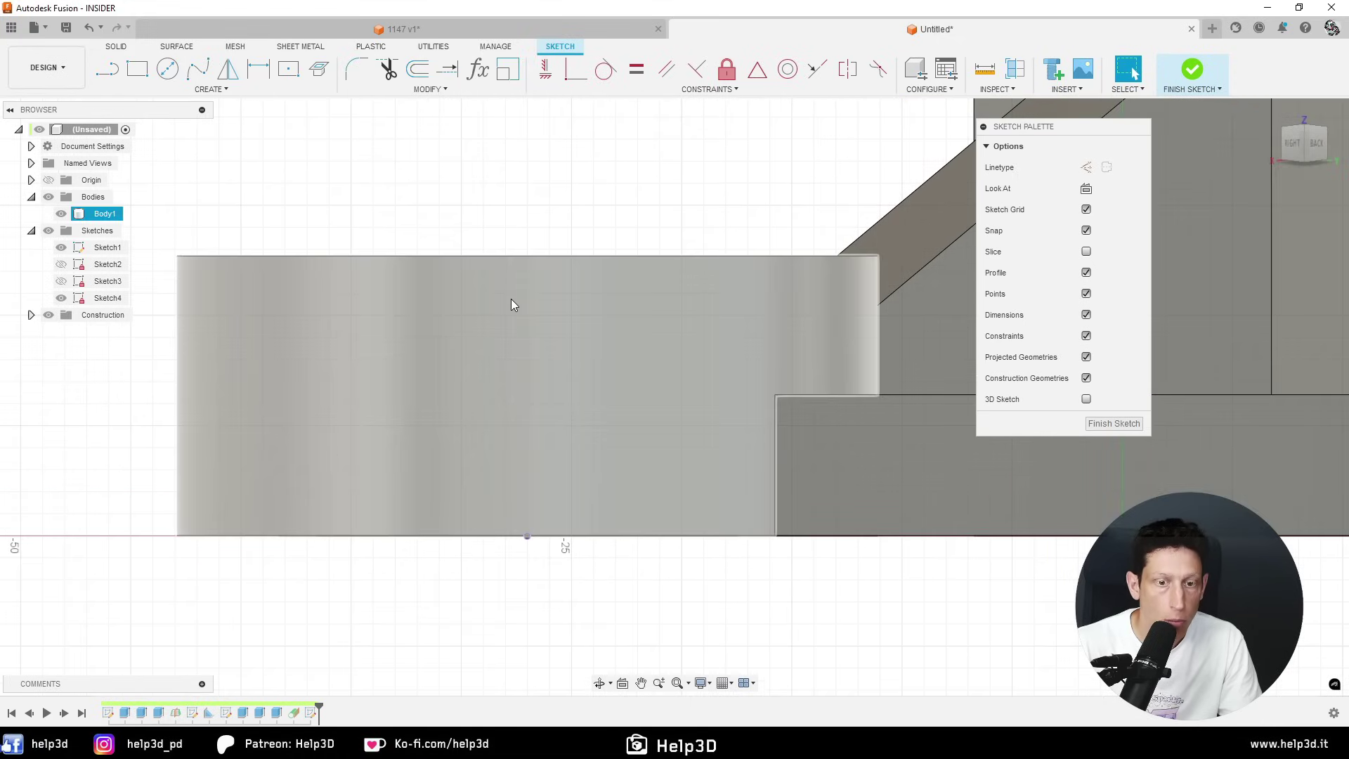
{"action": "key", "text": "l"}
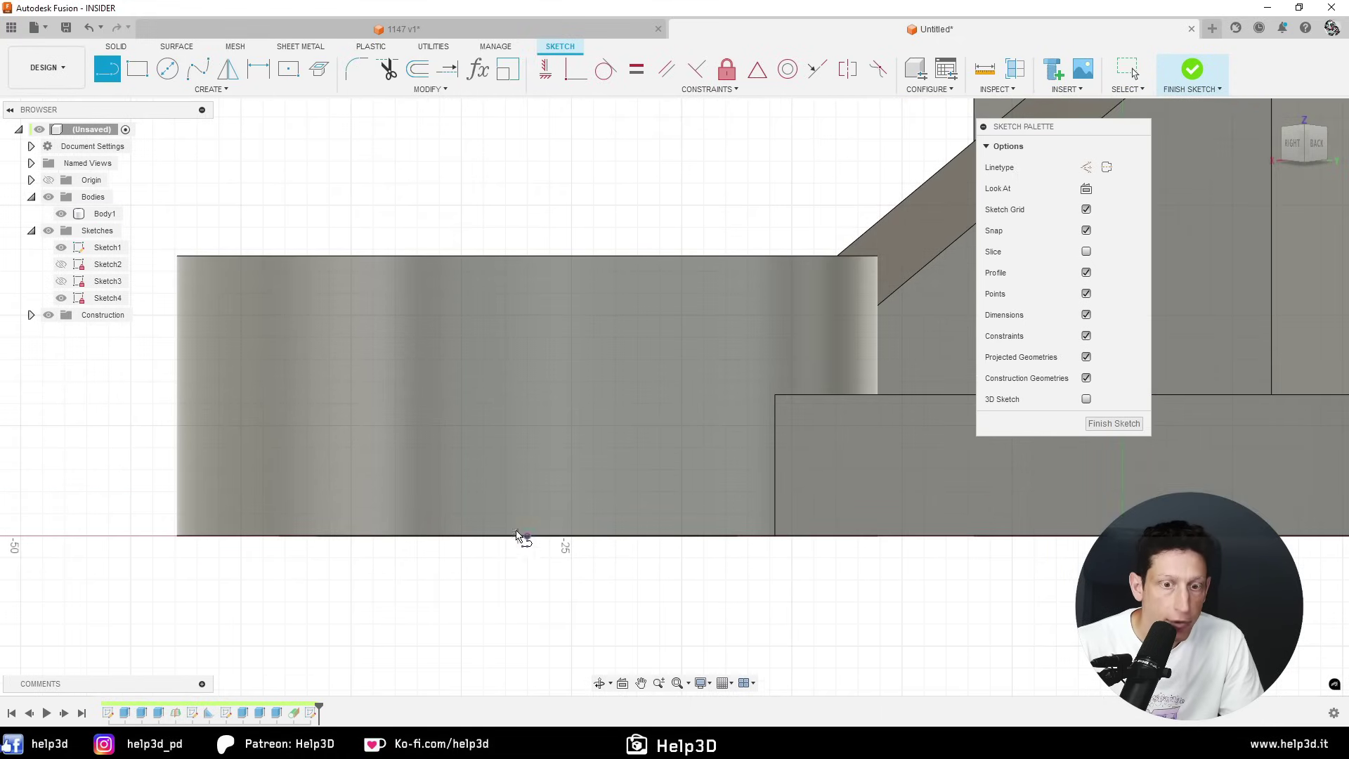
{"action": "left_click", "coordinate": [528, 537]}
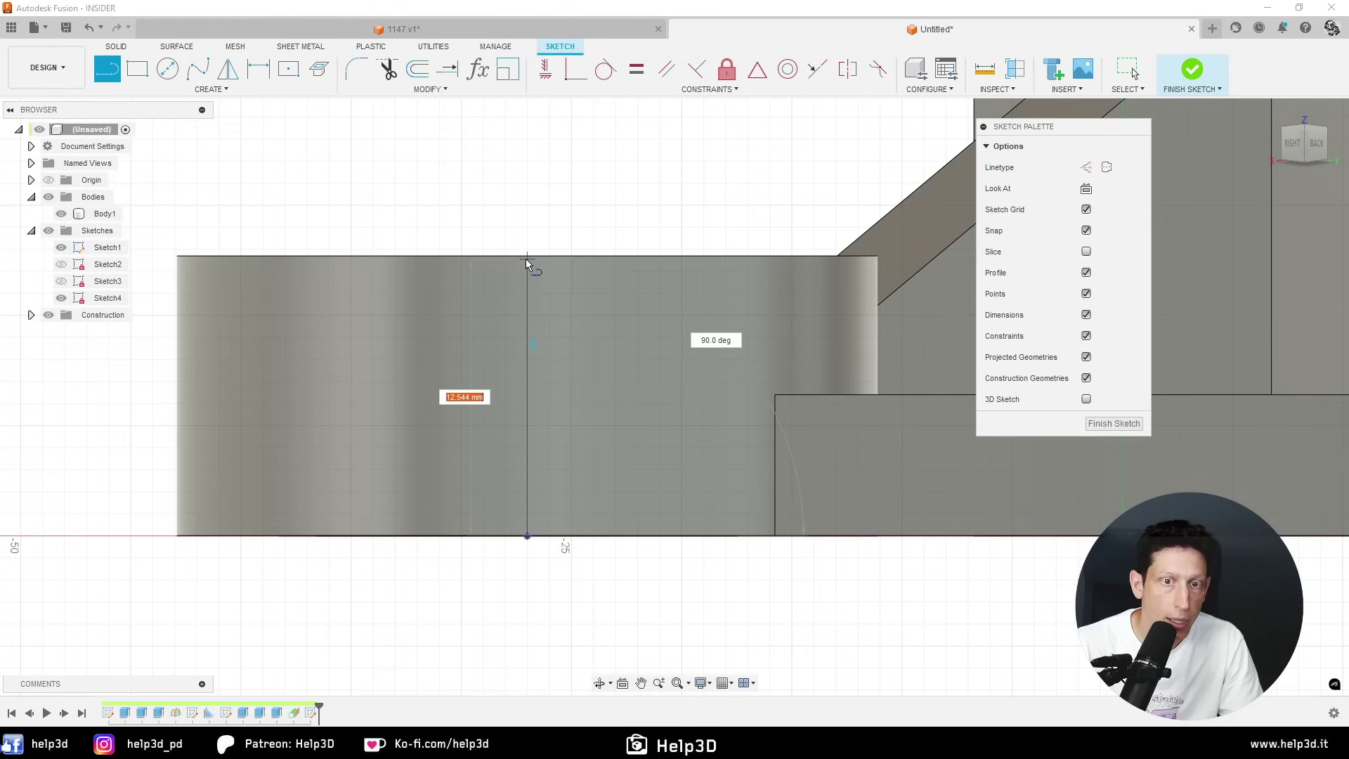
{"action": "left_click", "coordinate": [528, 204]}
{"action": "key", "text": "Escape"}
{"action": "left_click", "coordinate": [528, 239]}
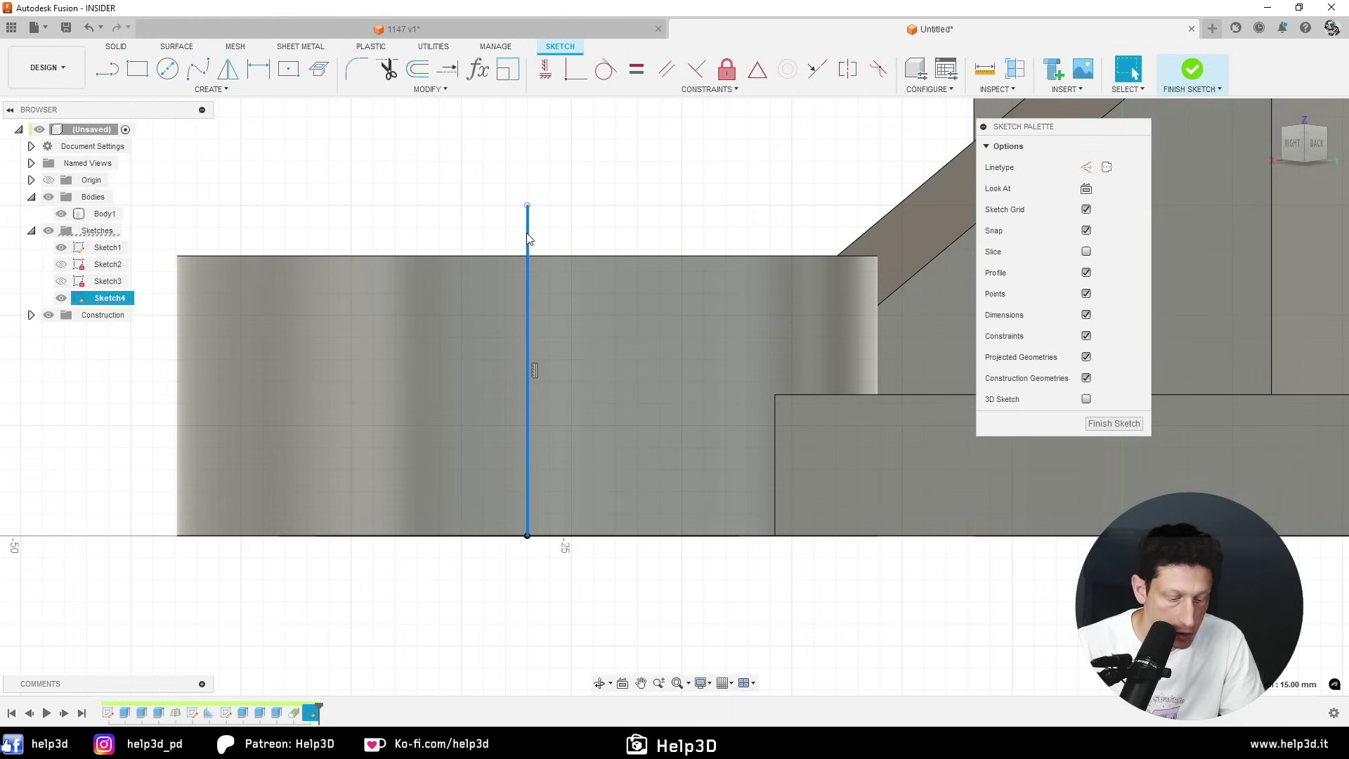
{"action": "key", "text": "x"}
{"action": "left_click", "coordinate": [596, 185]}
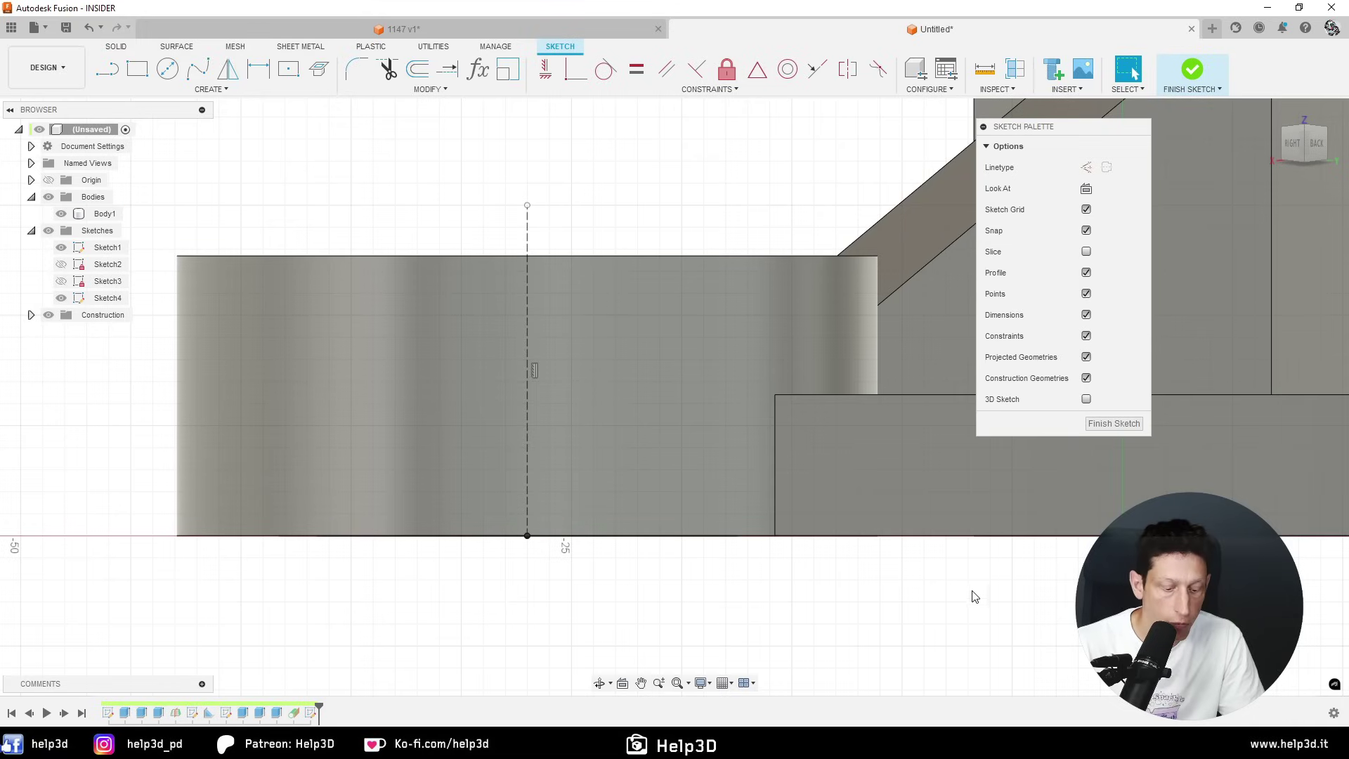
- Draw a 4 mm diameter circle centred on the vertical construction line
{"action": "key", "text": "c"}
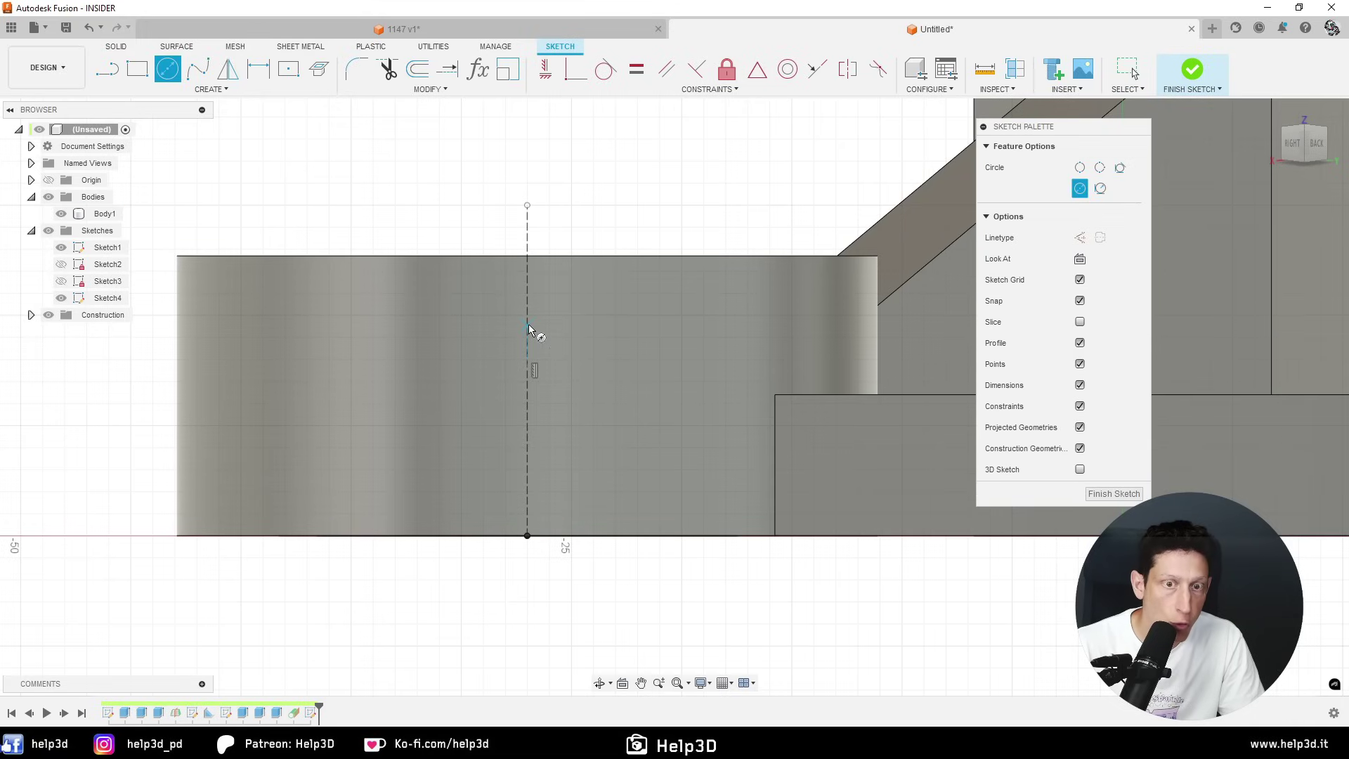
{"action": "left_click", "coordinate": [528, 325]}
{"action": "type", "text": "4"}
{"action": "key", "text": "Return"}
{"action": "key", "text": "Escape"}
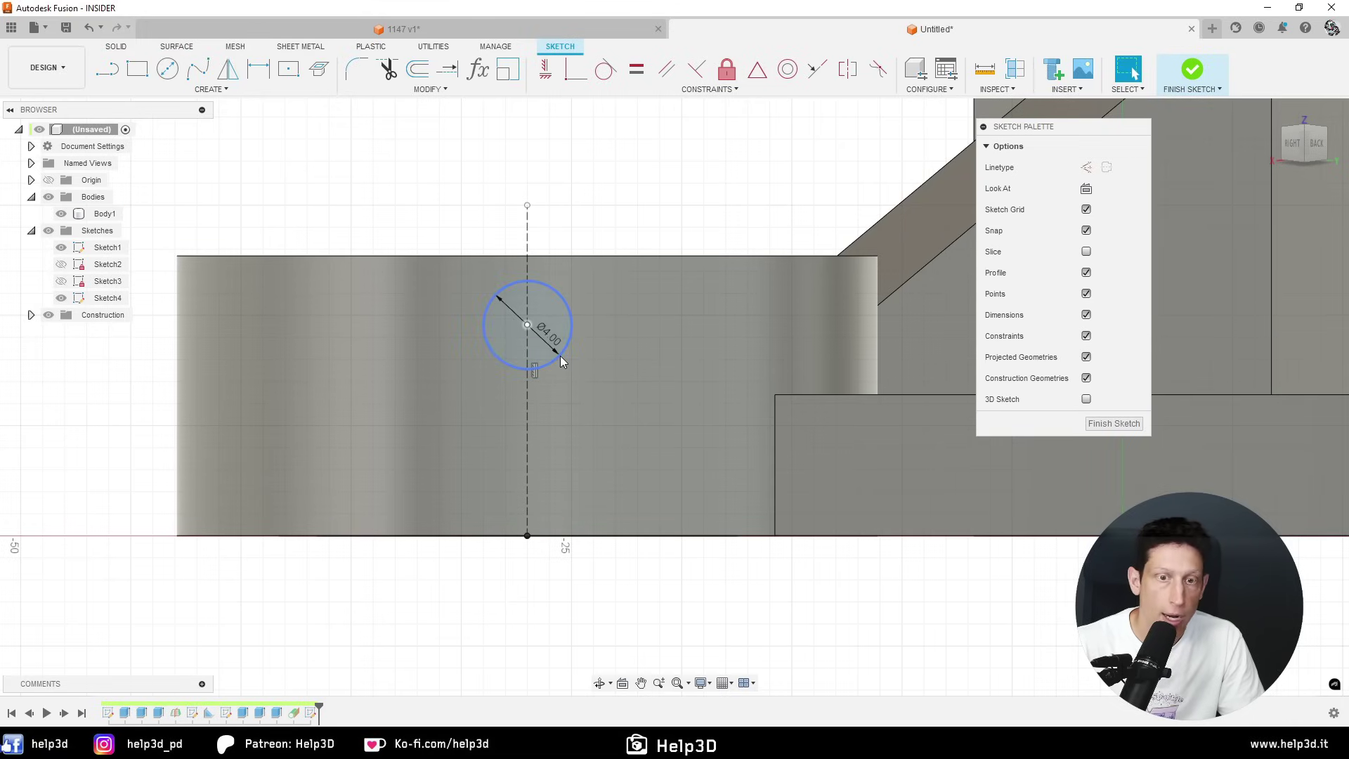
{"action": "key", "text": "alt+Tab"}
- Zoom and pan the 1147 drawing to Section A-A to read the 7.87 hole height
{"action": "scroll", "coordinate": [1002, 309], "scroll_direction": "up", "scroll_amount": 1}
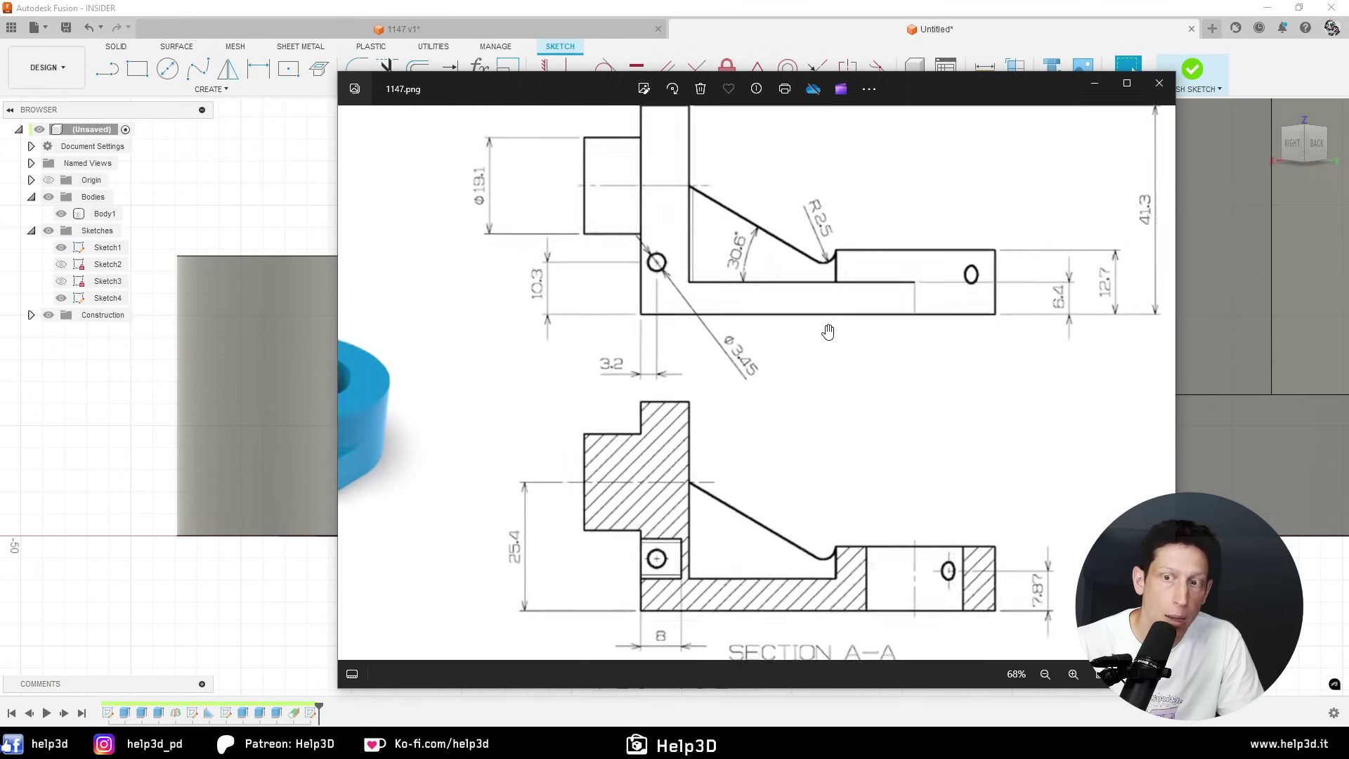
{"action": "scroll", "coordinate": [1002, 309], "scroll_direction": "up", "scroll_amount": 2}
{"action": "scroll", "coordinate": [1009, 468], "scroll_direction": "down", "scroll_amount": 2}
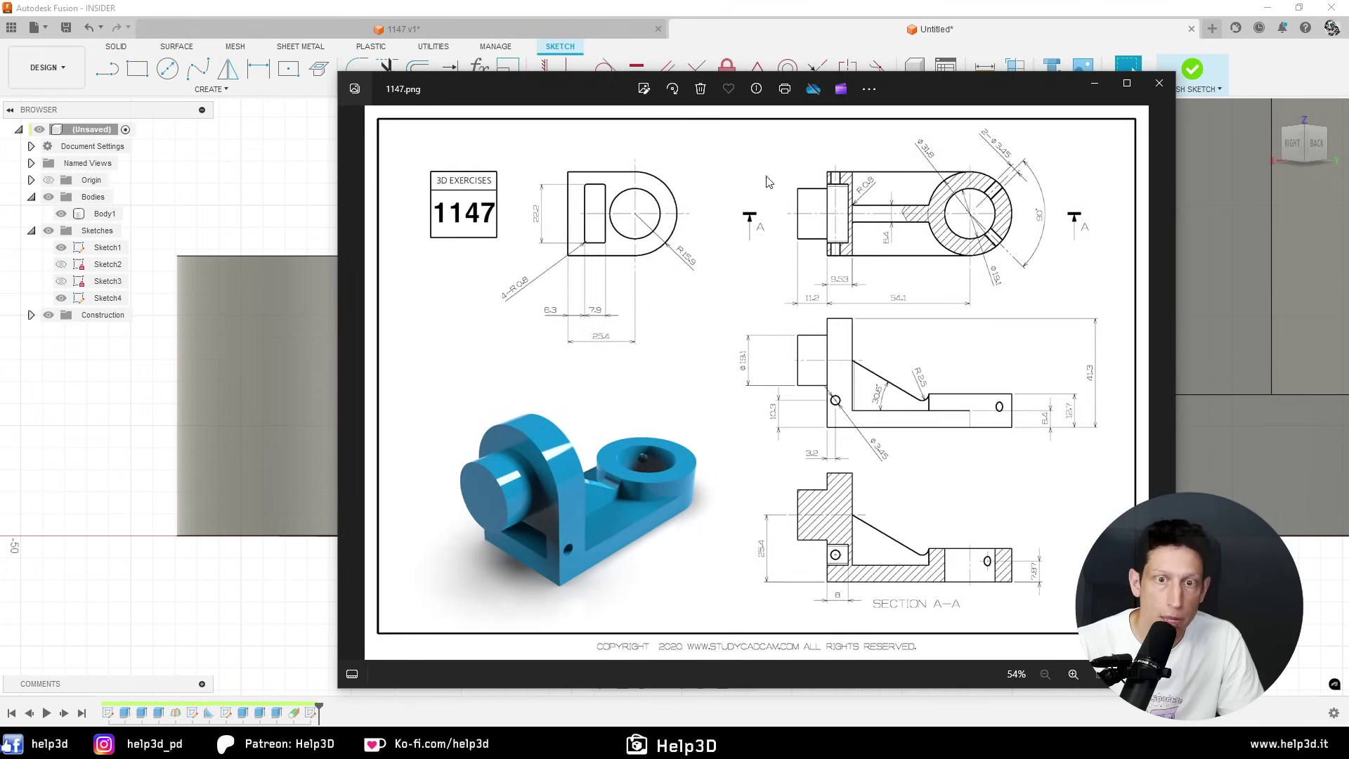
{"action": "scroll", "coordinate": [882, 229], "scroll_direction": "up", "scroll_amount": 5}
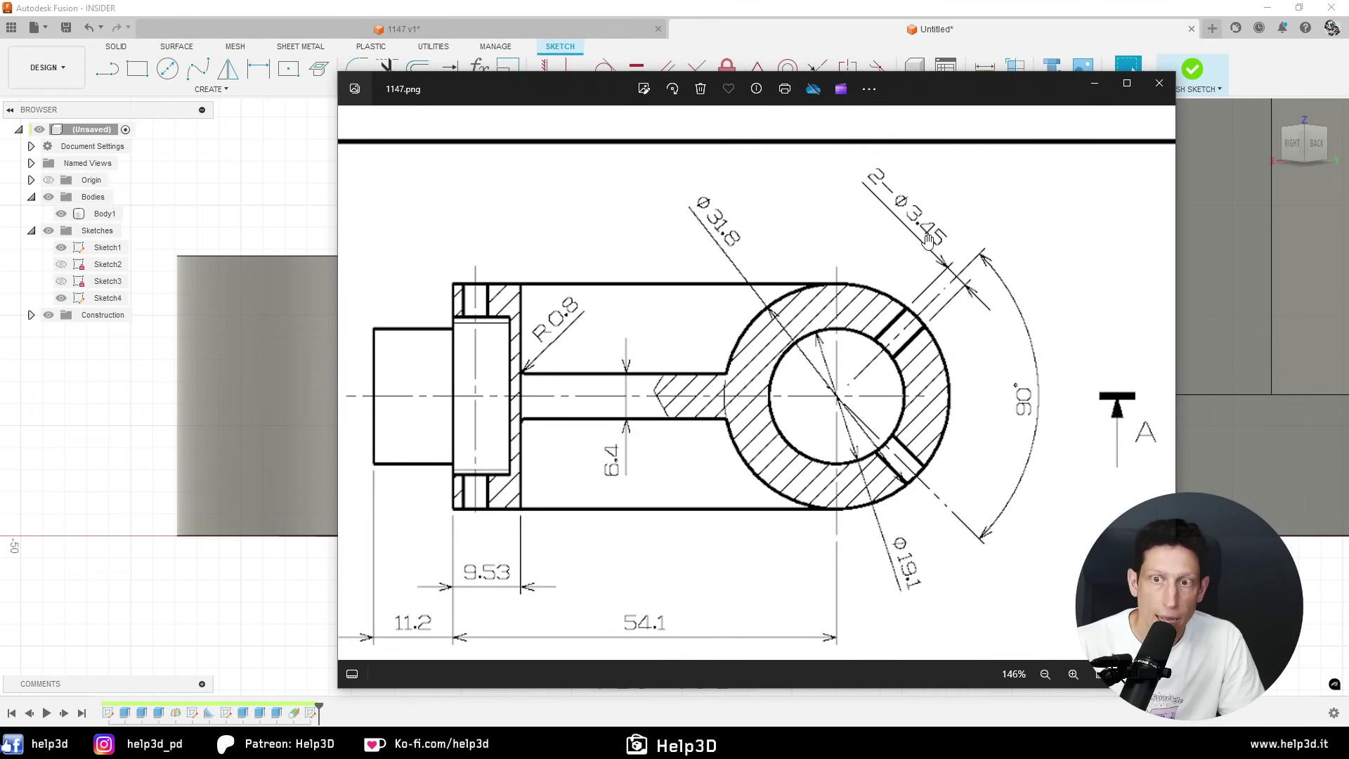
{"action": "scroll", "coordinate": [938, 342], "scroll_direction": "down", "scroll_amount": 3}
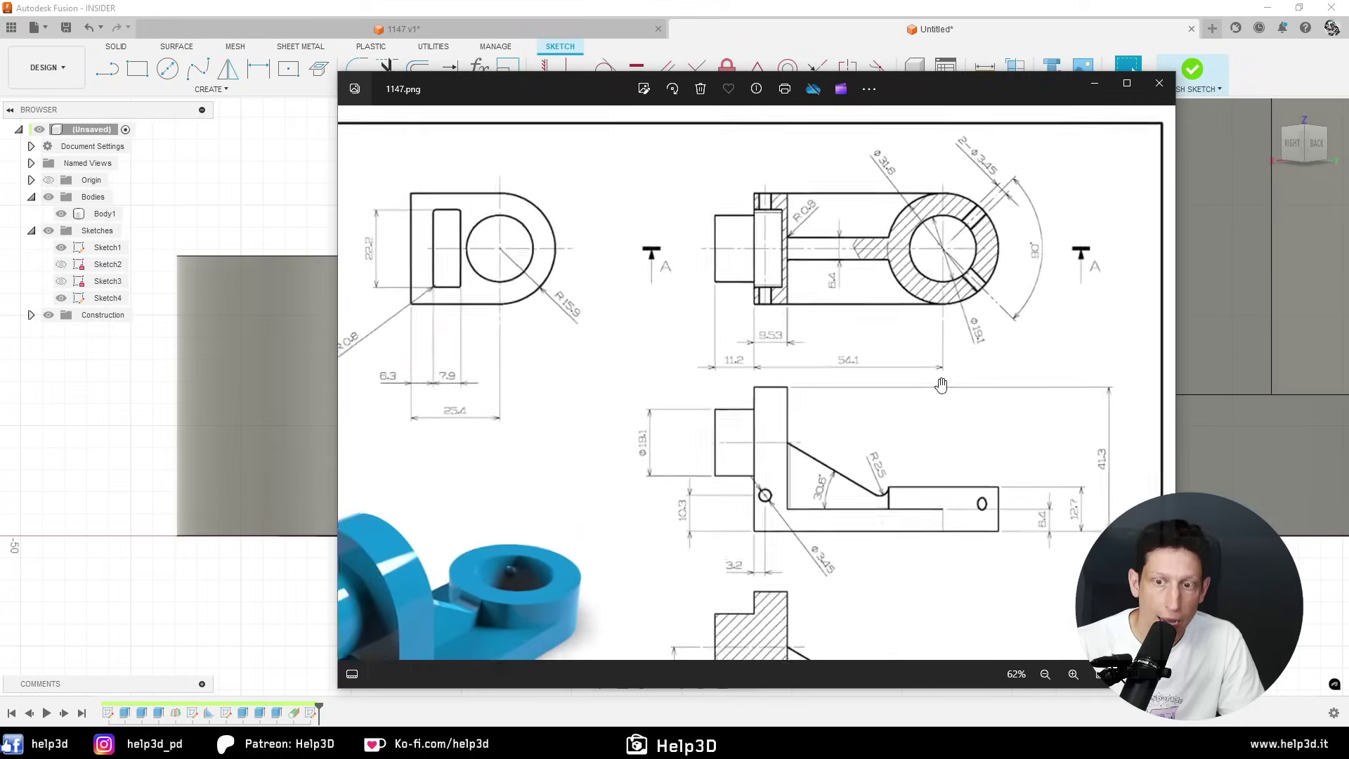
{"action": "scroll", "coordinate": [984, 365], "scroll_direction": "down", "scroll_amount": 2}
{"action": "scroll", "coordinate": [1070, 398], "scroll_direction": "up", "scroll_amount": 4}
{"action": "scroll", "coordinate": [1070, 398], "scroll_direction": "up", "scroll_amount": 2}
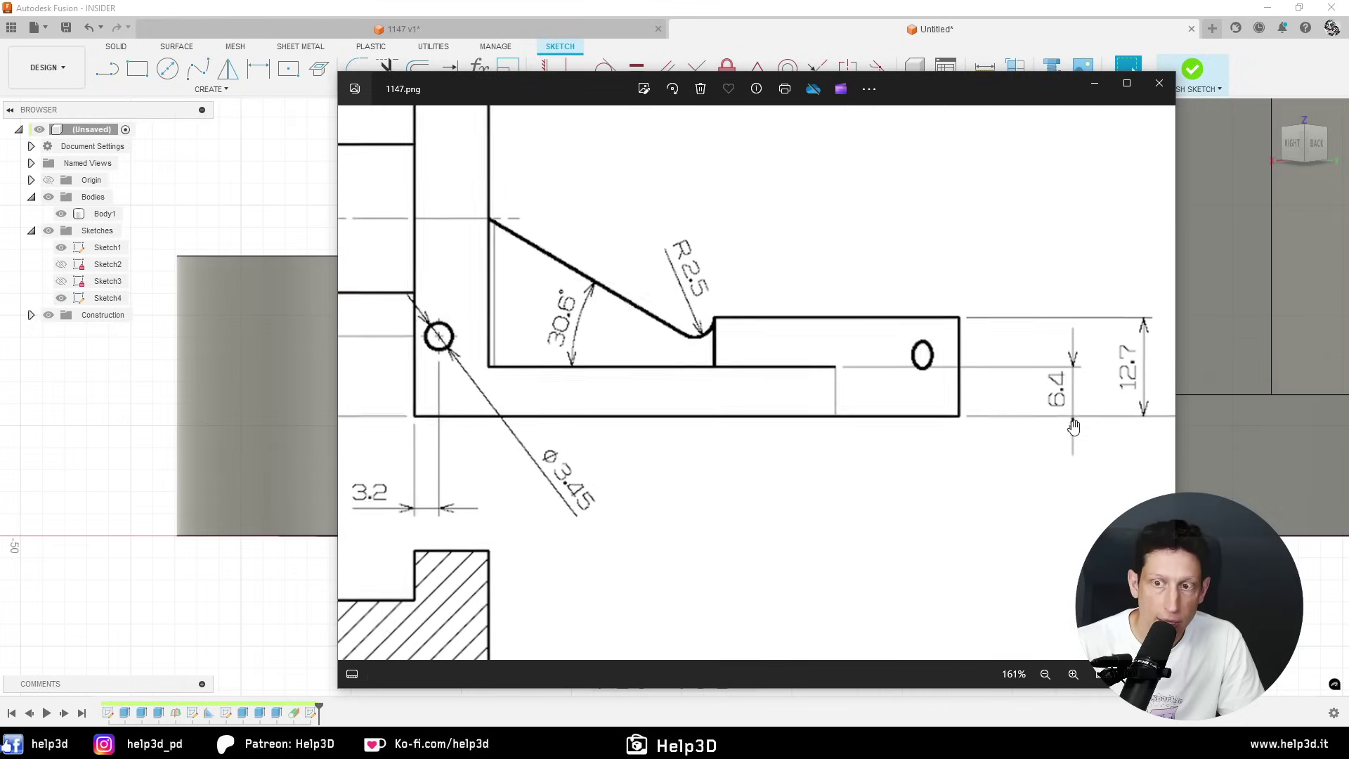
{"action": "scroll", "coordinate": [1066, 400], "scroll_direction": "up", "scroll_amount": 1}
{"action": "left_click_drag", "start_coordinate": [864, 534], "coordinate": [819, 135]}
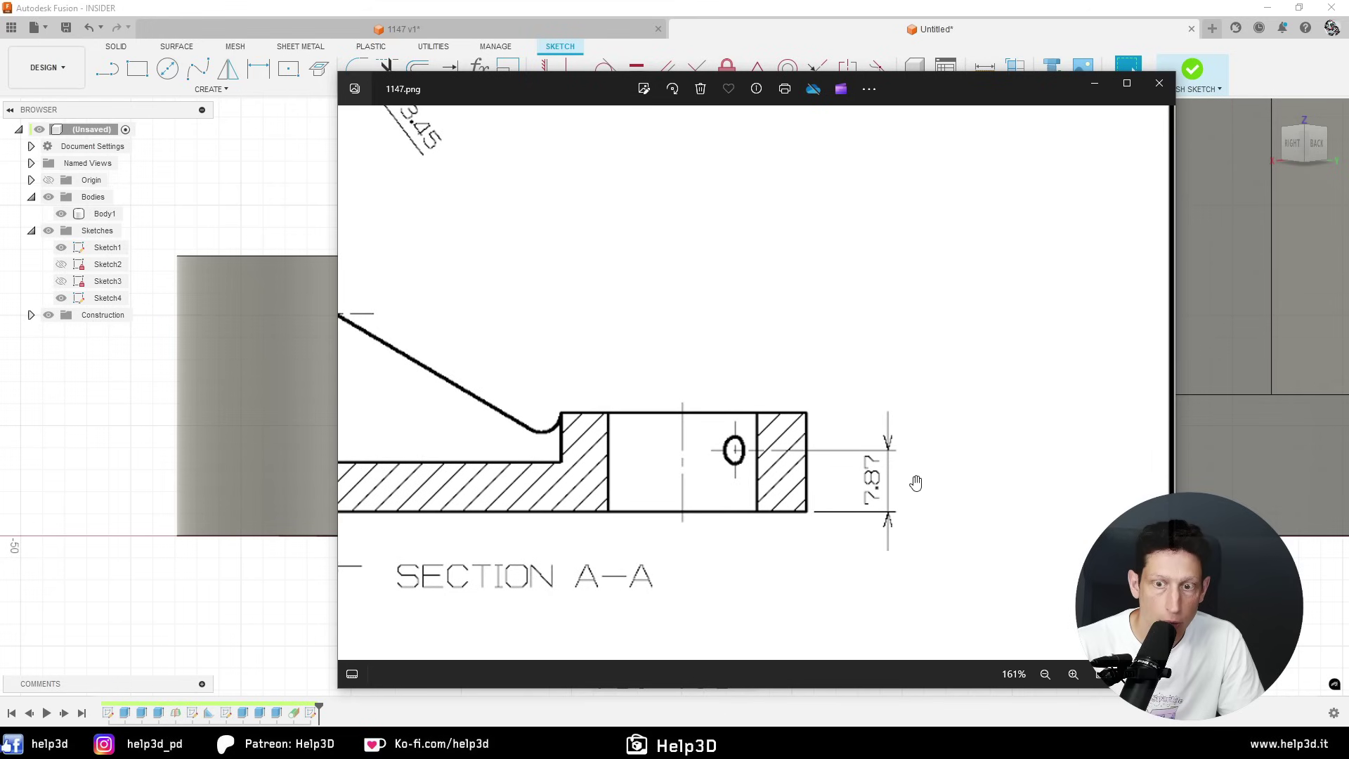
{"action": "scroll", "coordinate": [939, 415], "scroll_direction": "down", "scroll_amount": 2}
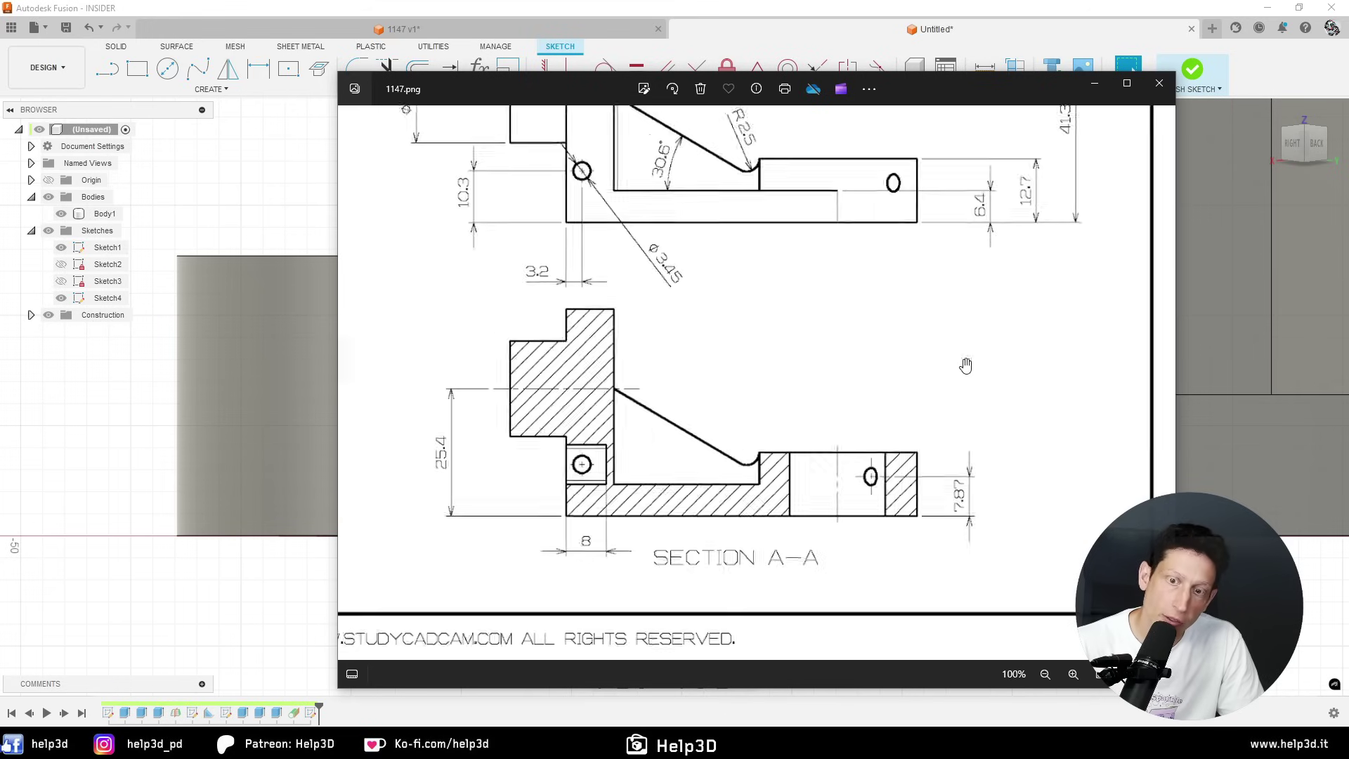
{"action": "scroll", "coordinate": [963, 364], "scroll_direction": "down", "scroll_amount": 2}
{"action": "scroll", "coordinate": [913, 379], "scroll_direction": "up", "scroll_amount": 1}
{"action": "scroll", "coordinate": [977, 337], "scroll_direction": "up", "scroll_amount": 2}
{"action": "scroll", "coordinate": [928, 436], "scroll_direction": "up", "scroll_amount": 1}
{"action": "type", "text": "4"}
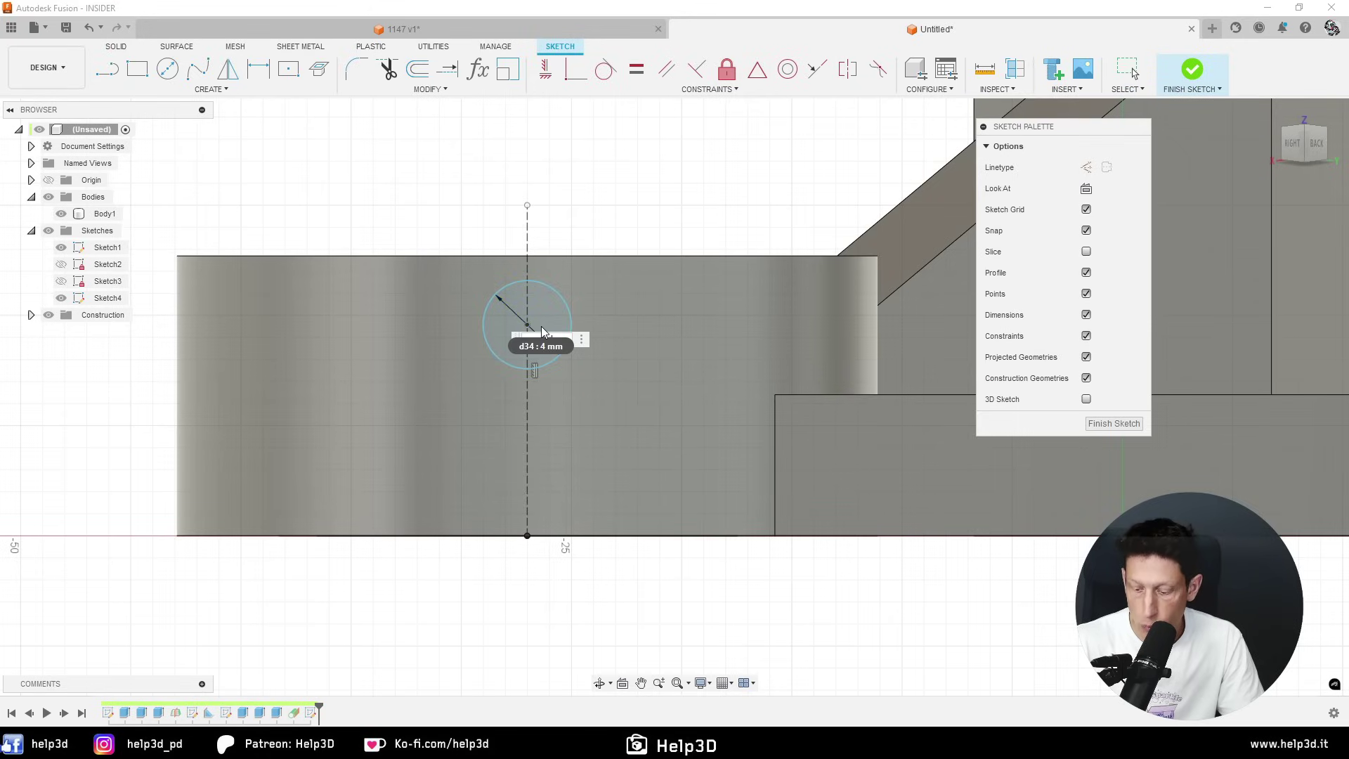
- Make the circle 3.45 mm diameter, 7.87 mm above the ring's bottom edge, and finish the sketch
{"action": "key", "text": "Return"}
{"action": "key", "text": "d"}
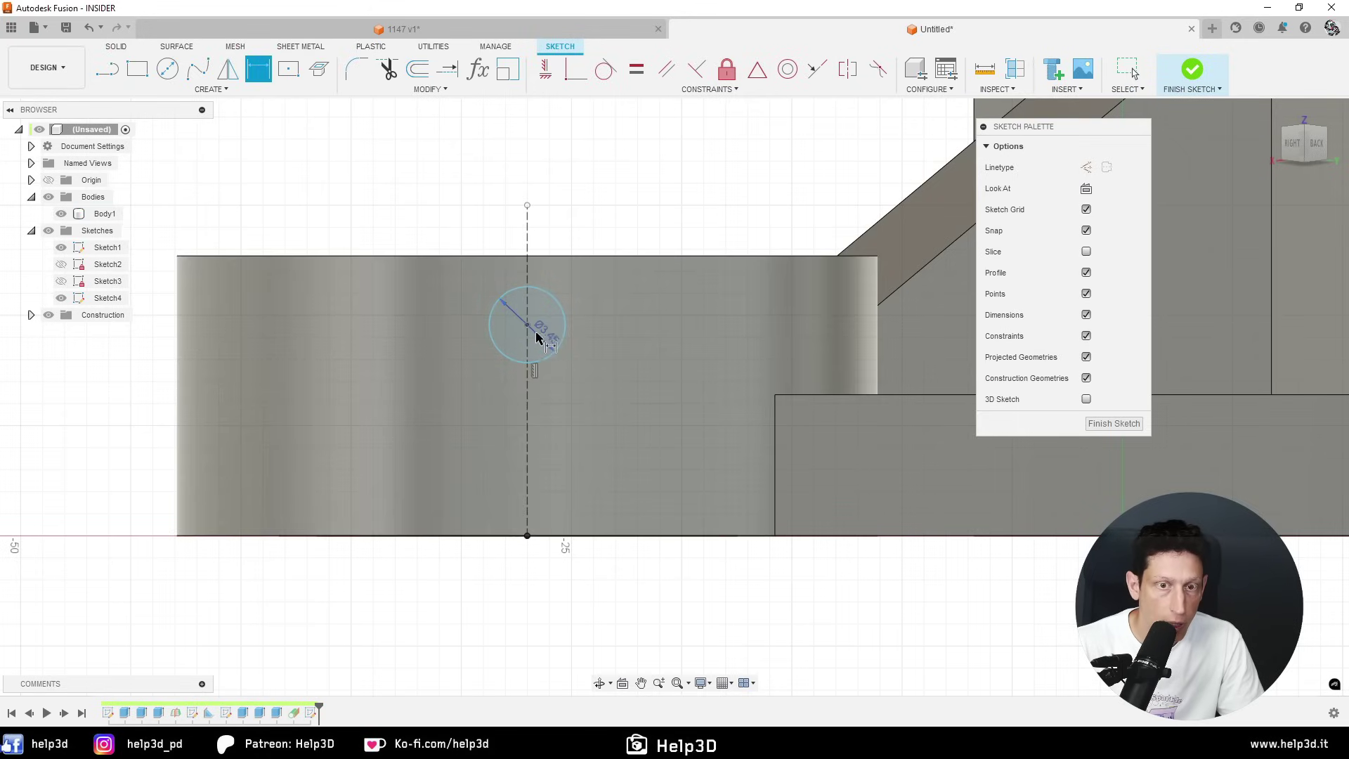
{"action": "left_click", "coordinate": [596, 538]}
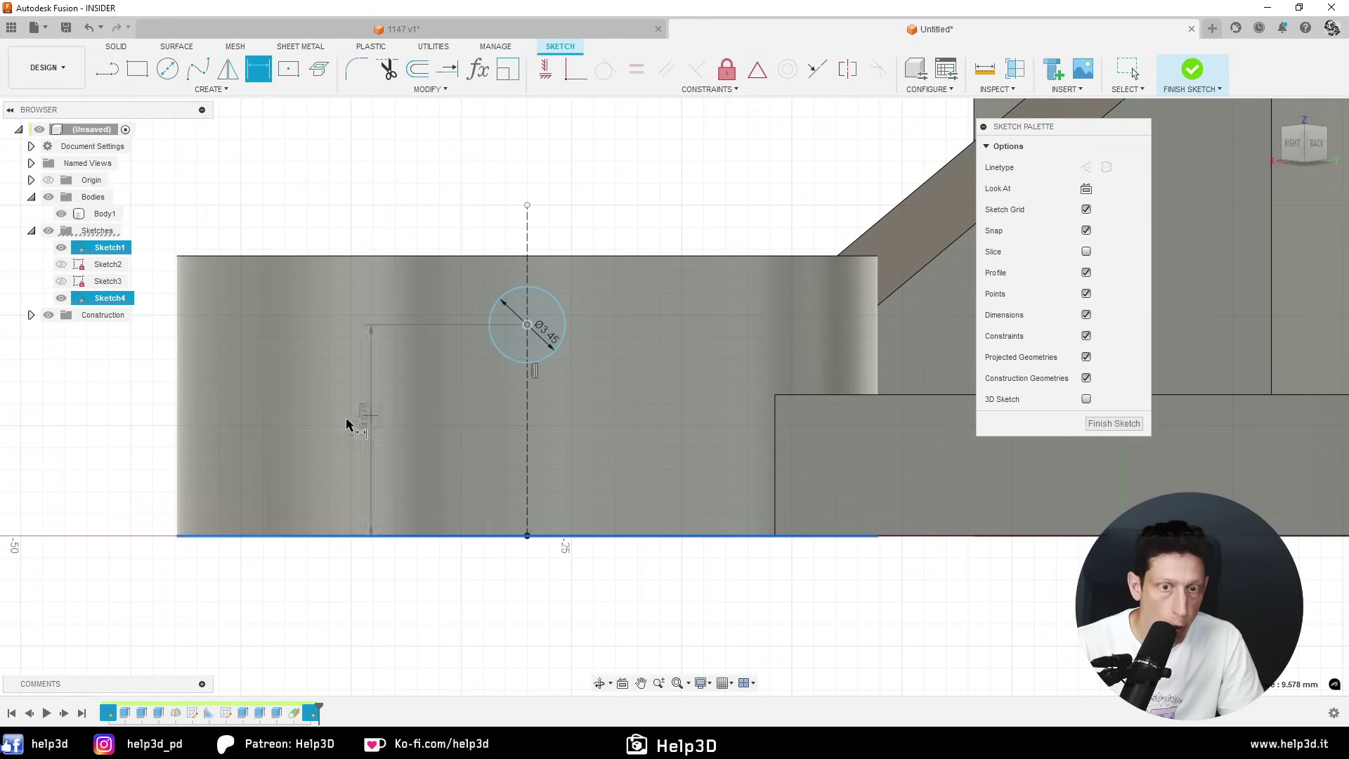
{"action": "left_click", "coordinate": [136, 422]}
{"action": "type", "text": "7.87"}
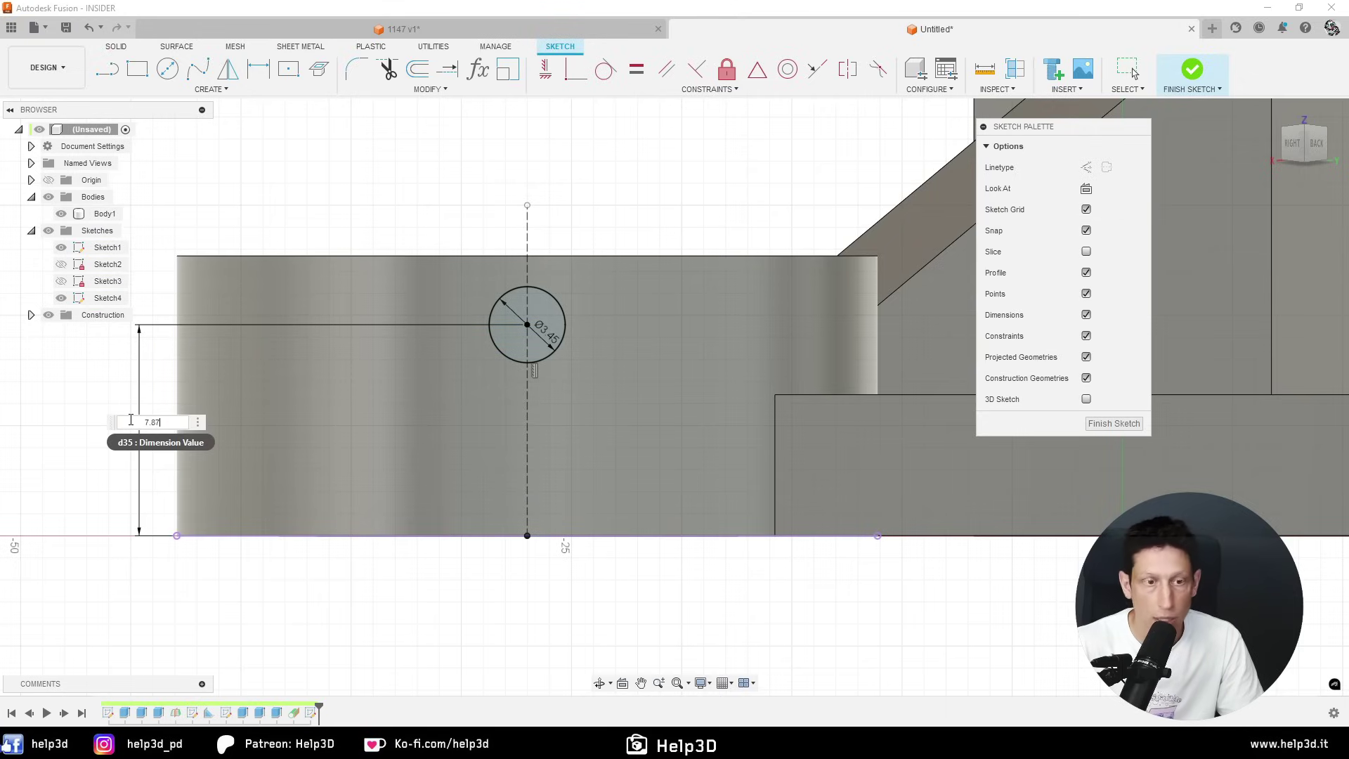
{"action": "key", "text": "Return"}
{"action": "key", "text": "Escape"}
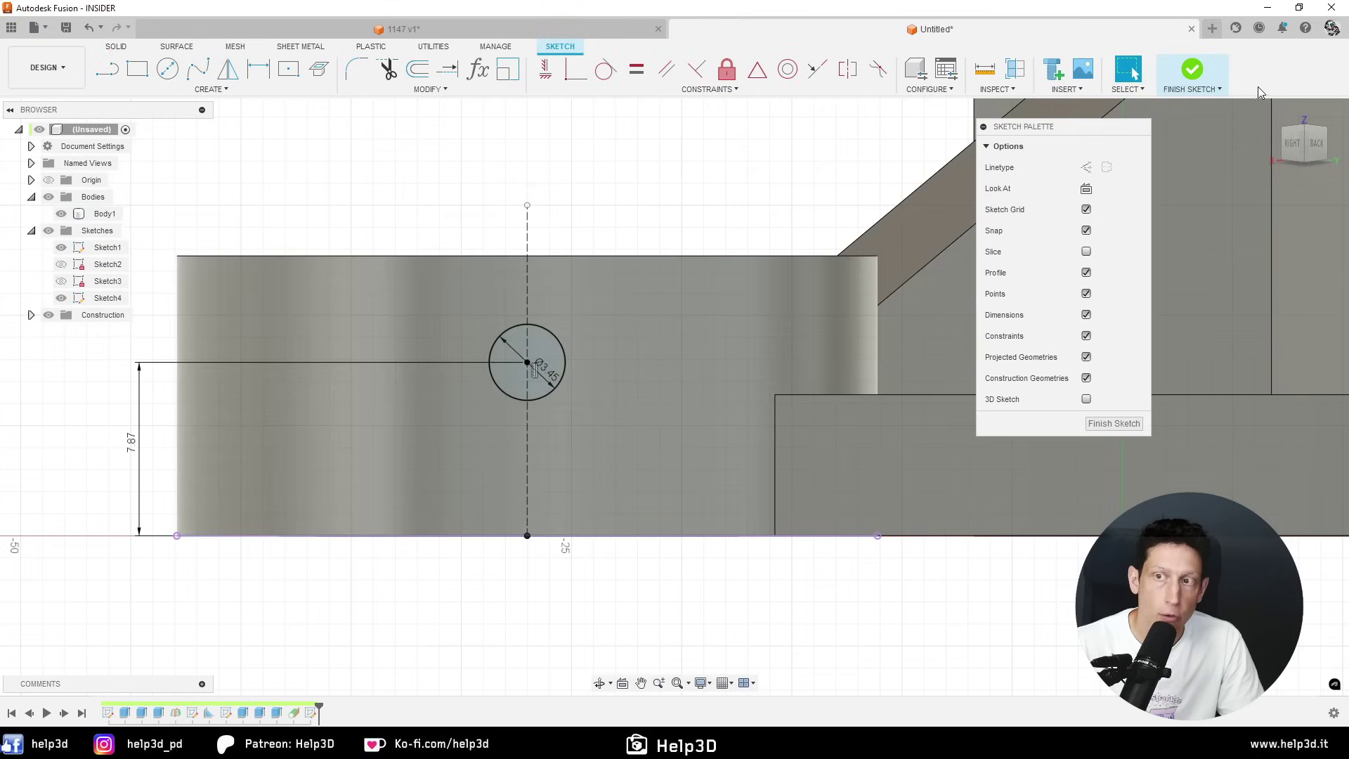
{"action": "left_click", "coordinate": [1192, 69]}
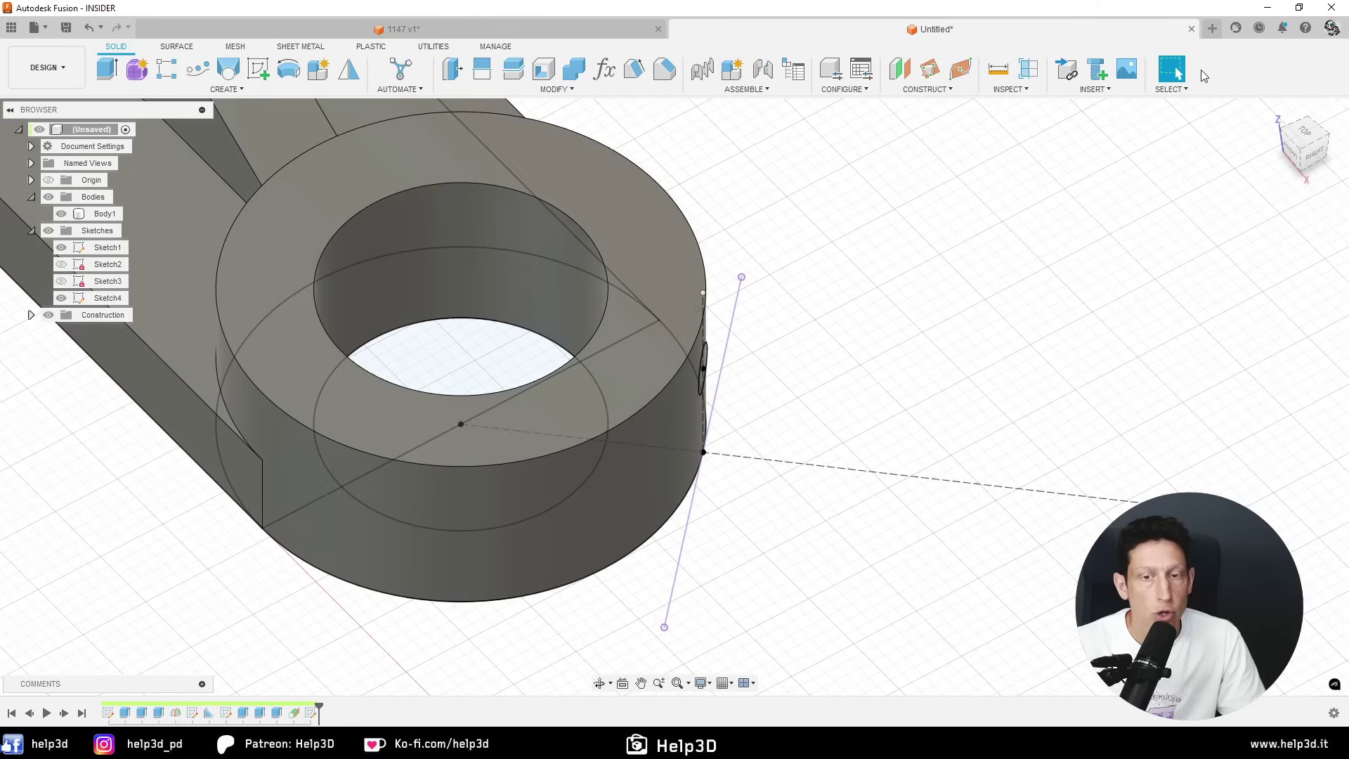
- Cut-extrude the 3.45 mm circle through the ring wall, stopping at the inner bore face
{"action": "key", "text": "e"}
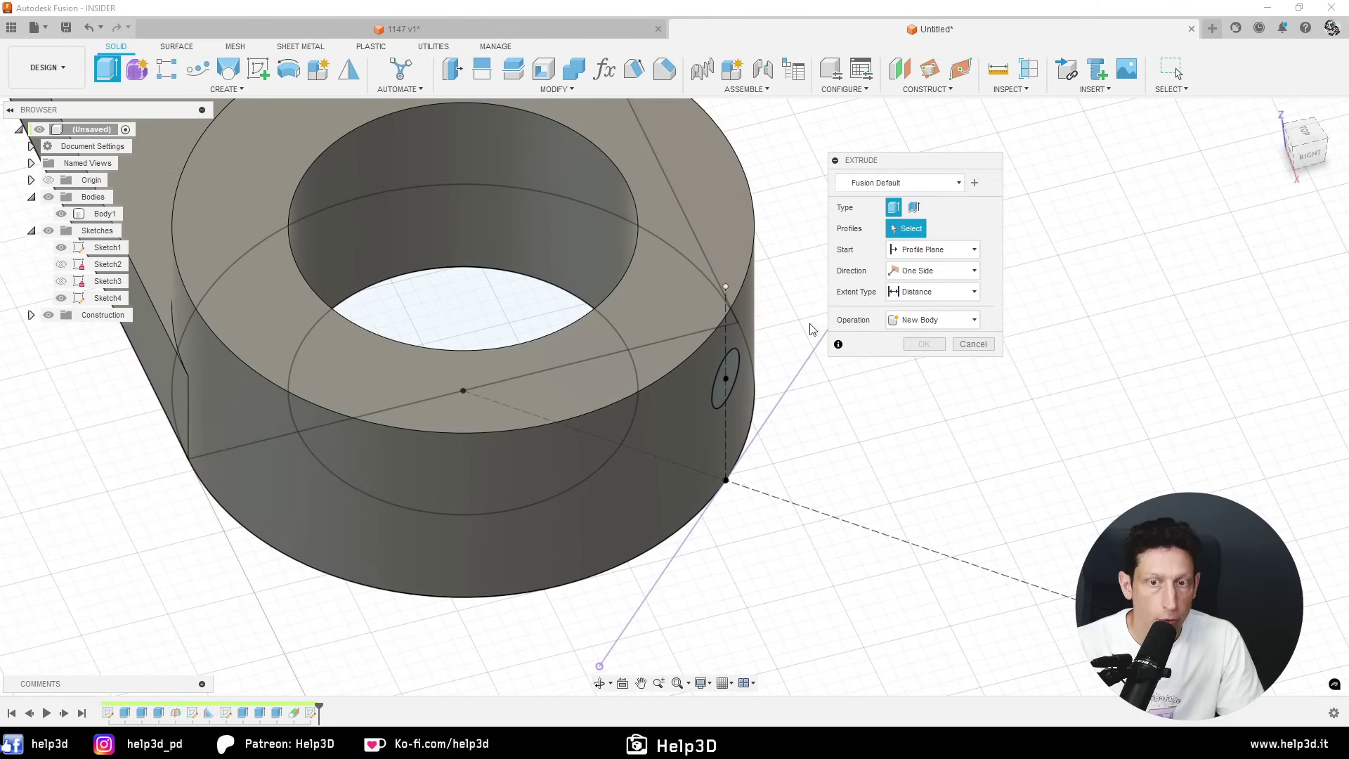
{"action": "left_click", "coordinate": [727, 379]}
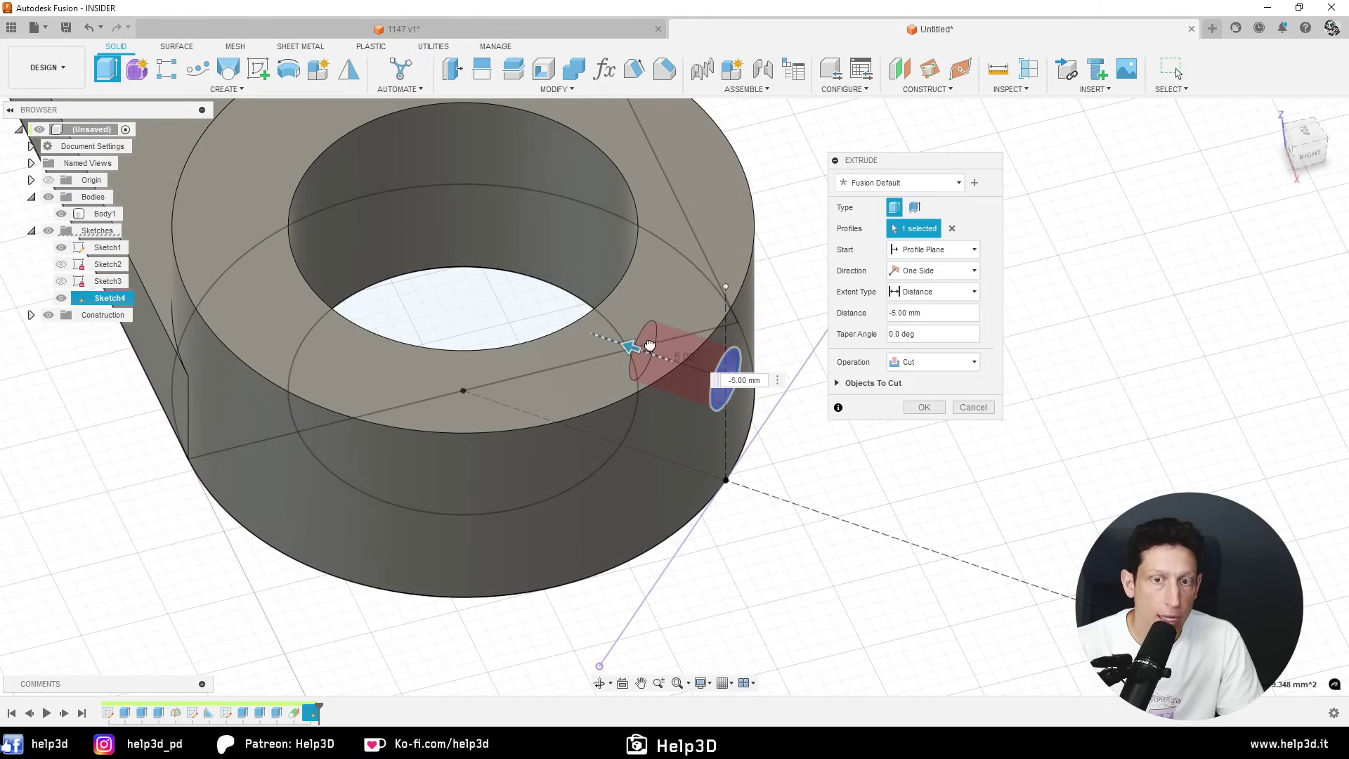
{"action": "left_click_drag", "start_coordinate": [706, 373], "coordinate": [590, 307]}
{"action": "mouse_move", "coordinate": [590, 307]}
{"action": "middle_mouse_down", "text": "shift"}
{"action": "mouse_move", "coordinate": [703, 284]}
{"action": "mouse_move", "coordinate": [923, 274]}
{"action": "middle_mouse_up", "text": "shift"}
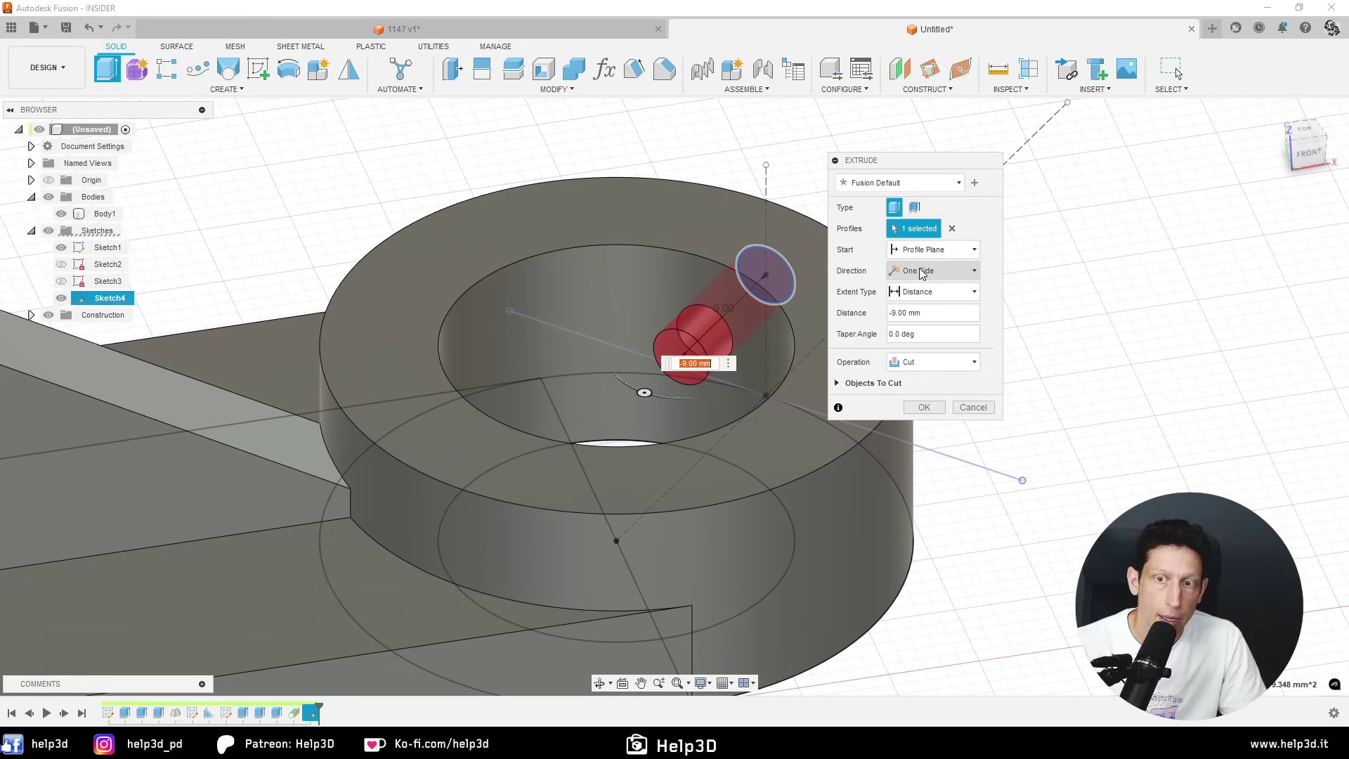
{"action": "left_click", "coordinate": [928, 291]}
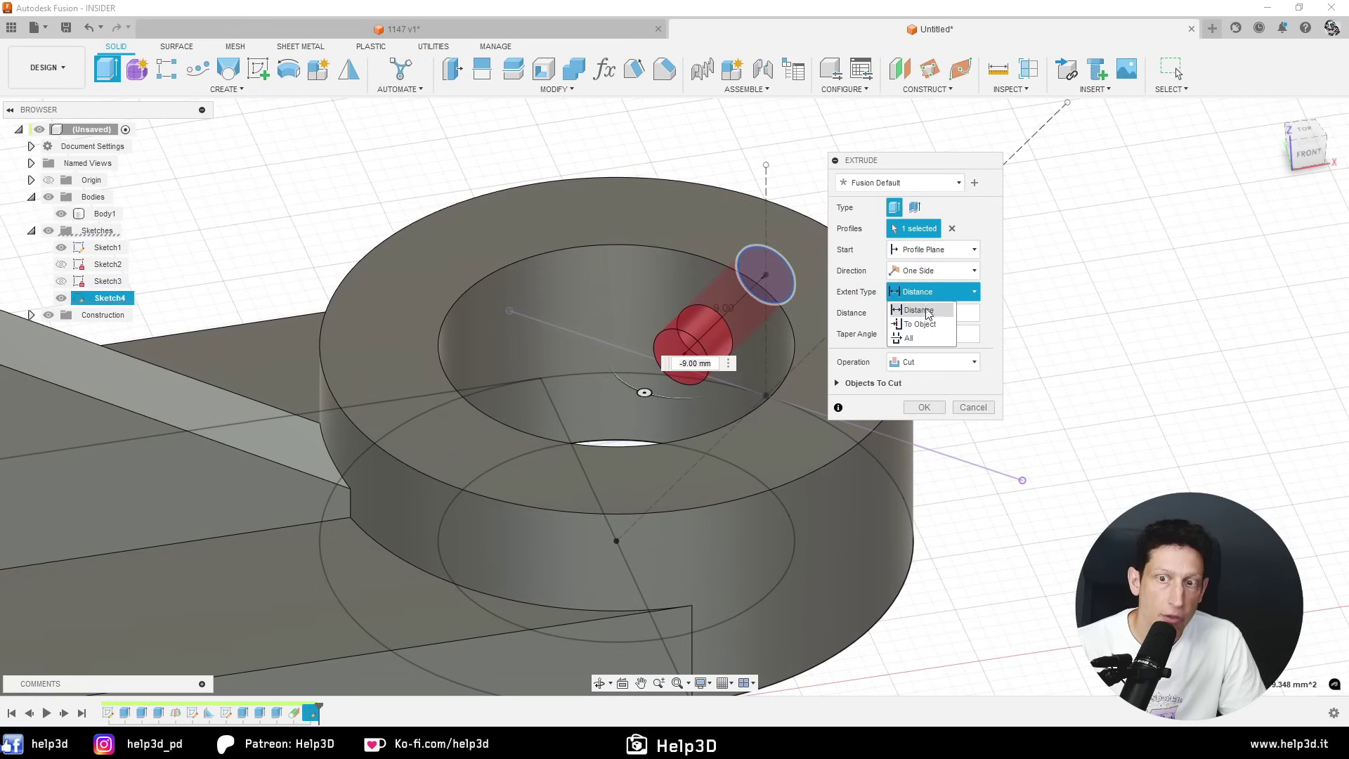
{"action": "left_click", "coordinate": [927, 320]}
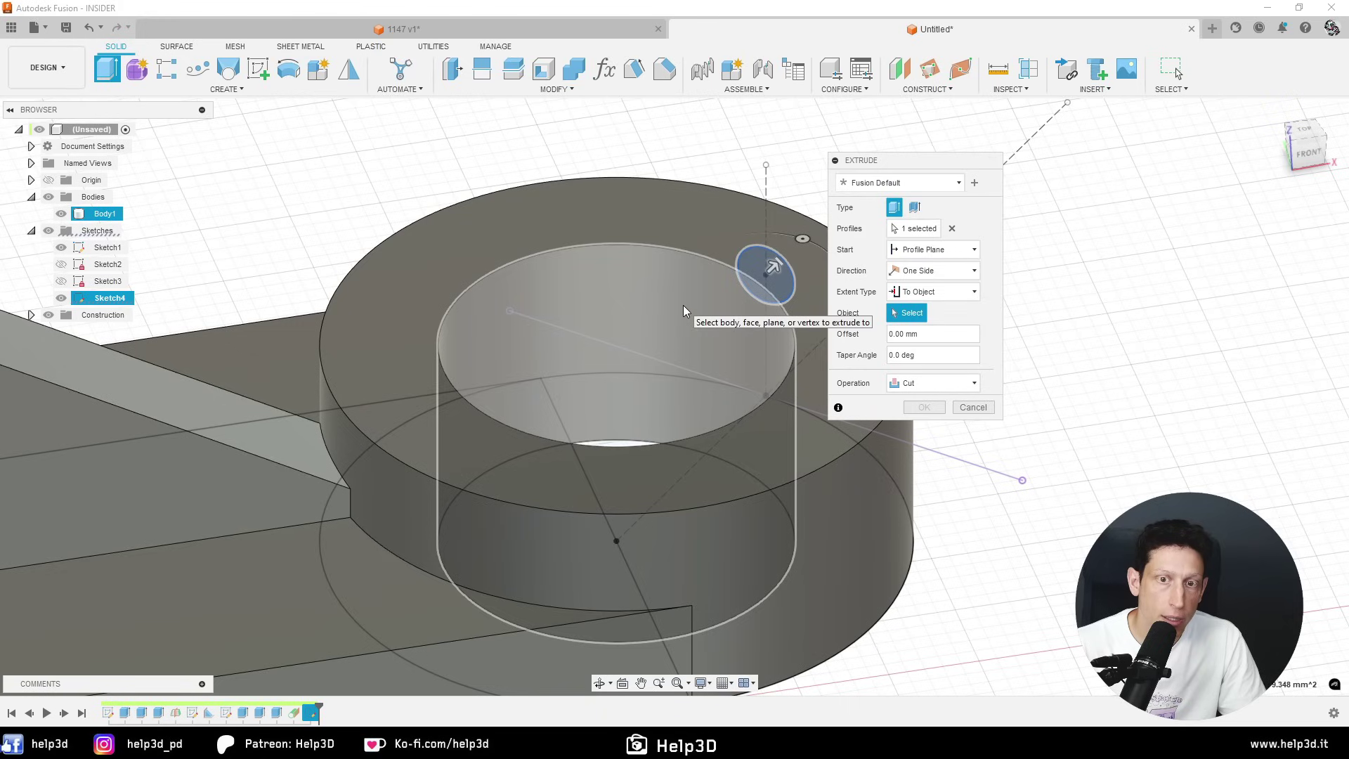
{"action": "left_click", "coordinate": [684, 311]}
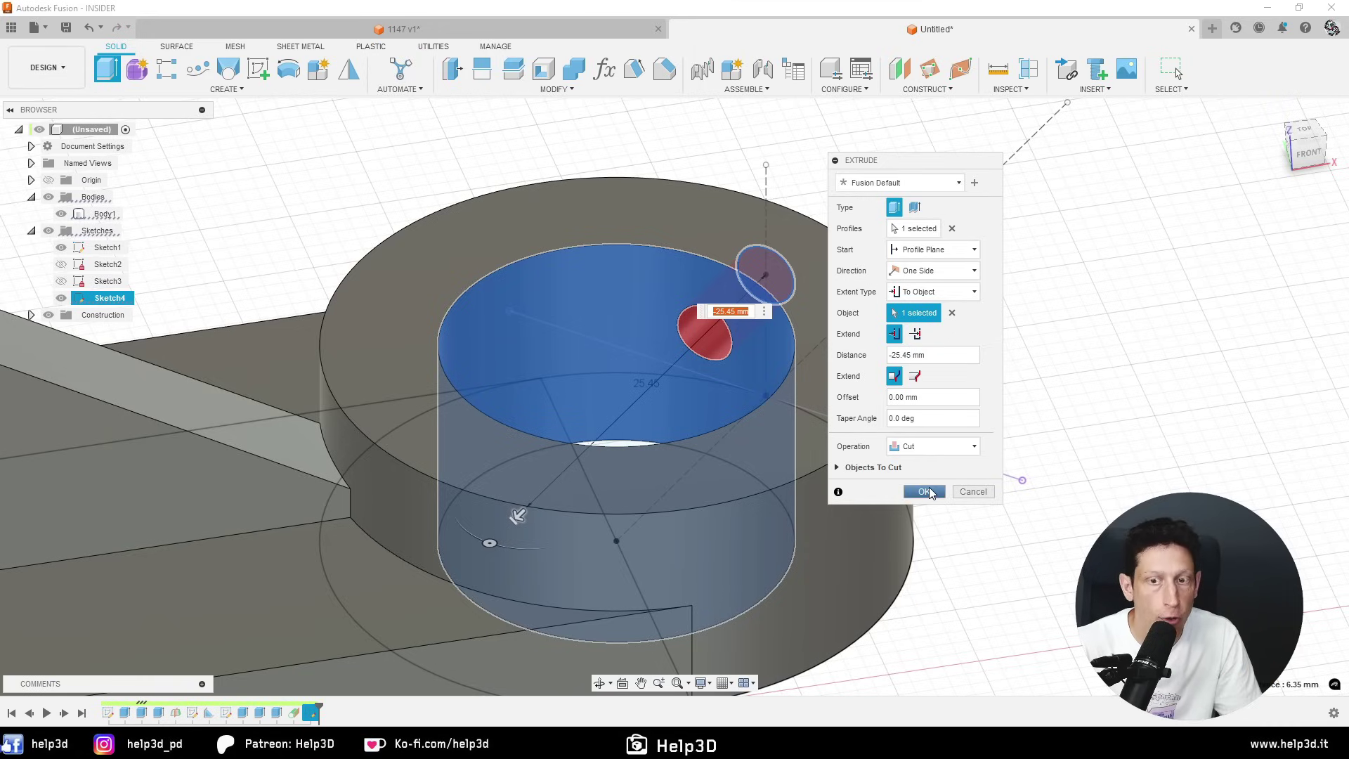
{"action": "left_click", "coordinate": [926, 491]}
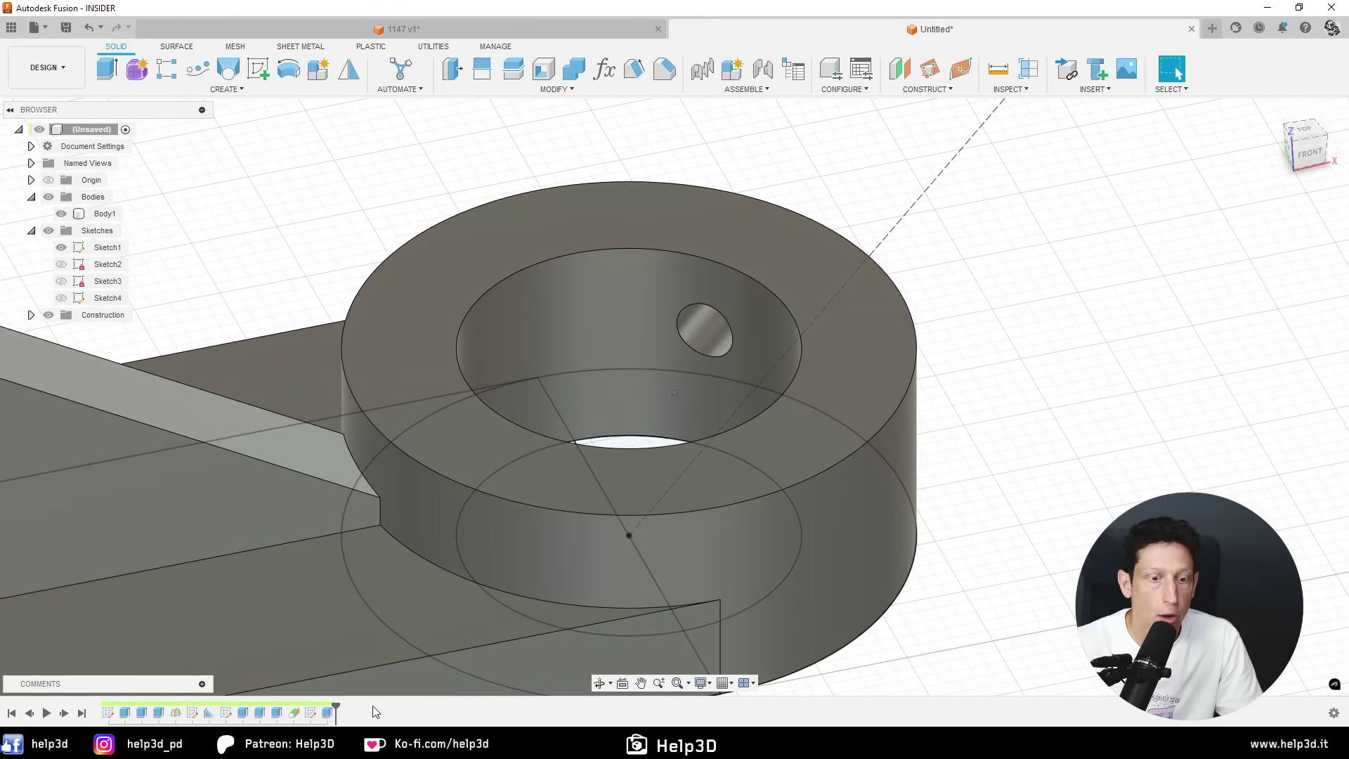
{"action": "double_click", "coordinate": [706, 327]}
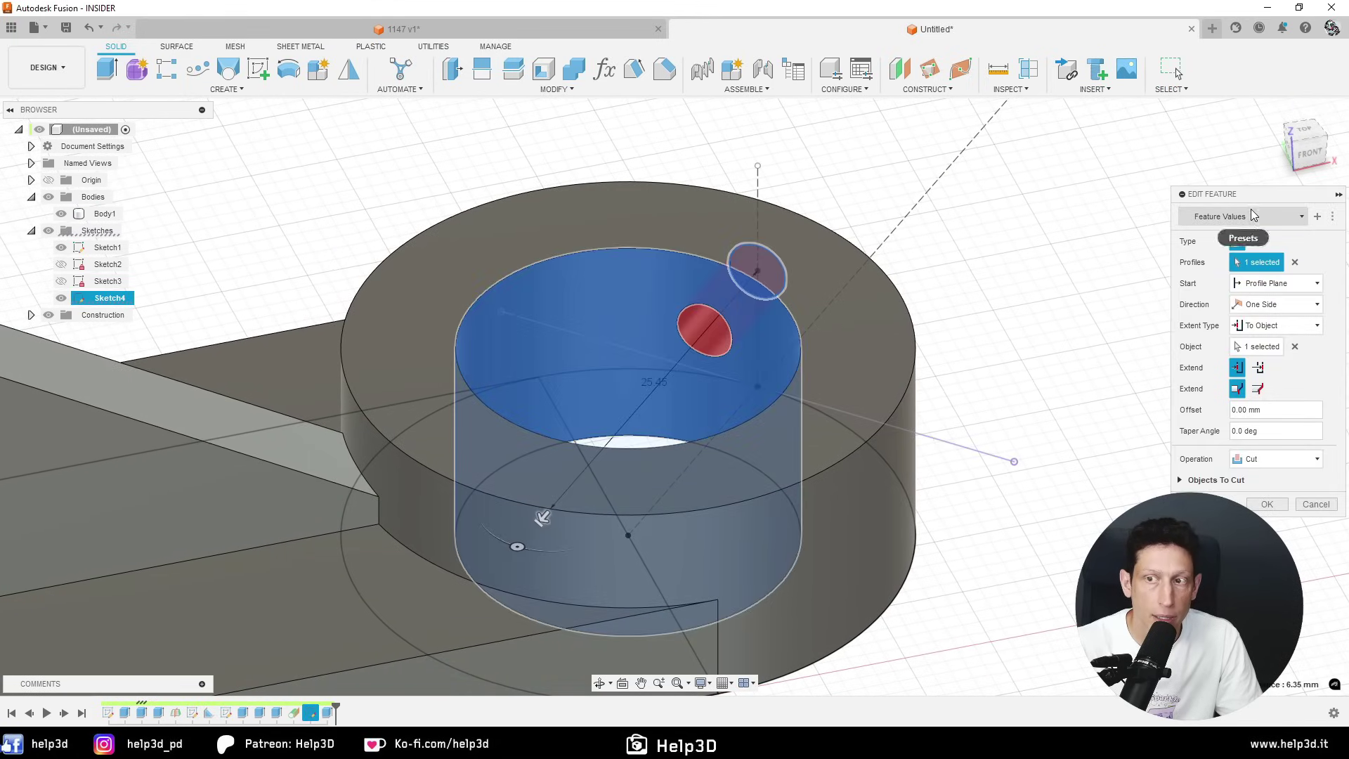
{"action": "left_click", "coordinate": [913, 482]}
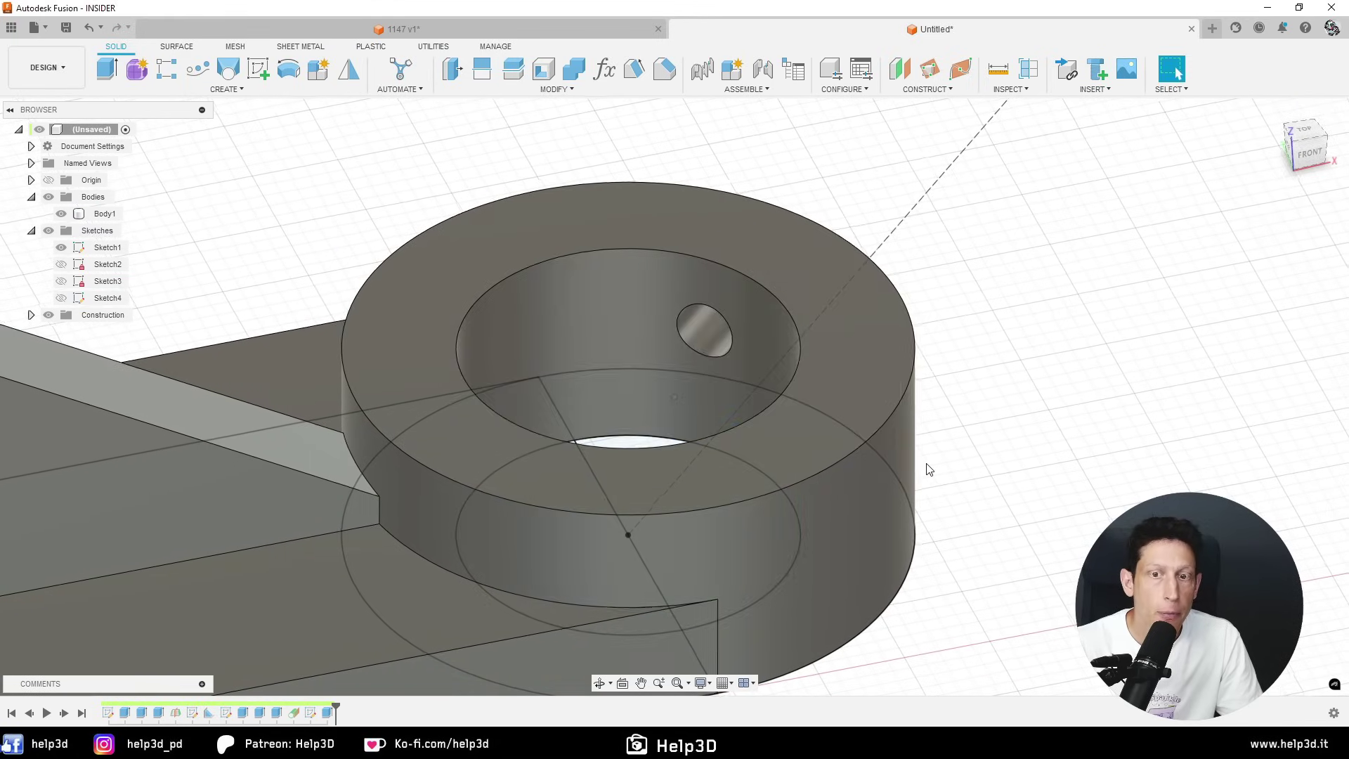
{"action": "mouse_move", "coordinate": [924, 467]}
{"action": "middle_mouse_down", "text": "shift"}
{"action": "mouse_move", "coordinate": [796, 322]}
{"action": "mouse_move", "coordinate": [924, 281]}
{"action": "mouse_move", "coordinate": [608, 260]}
{"action": "middle_mouse_up", "text": "shift"}
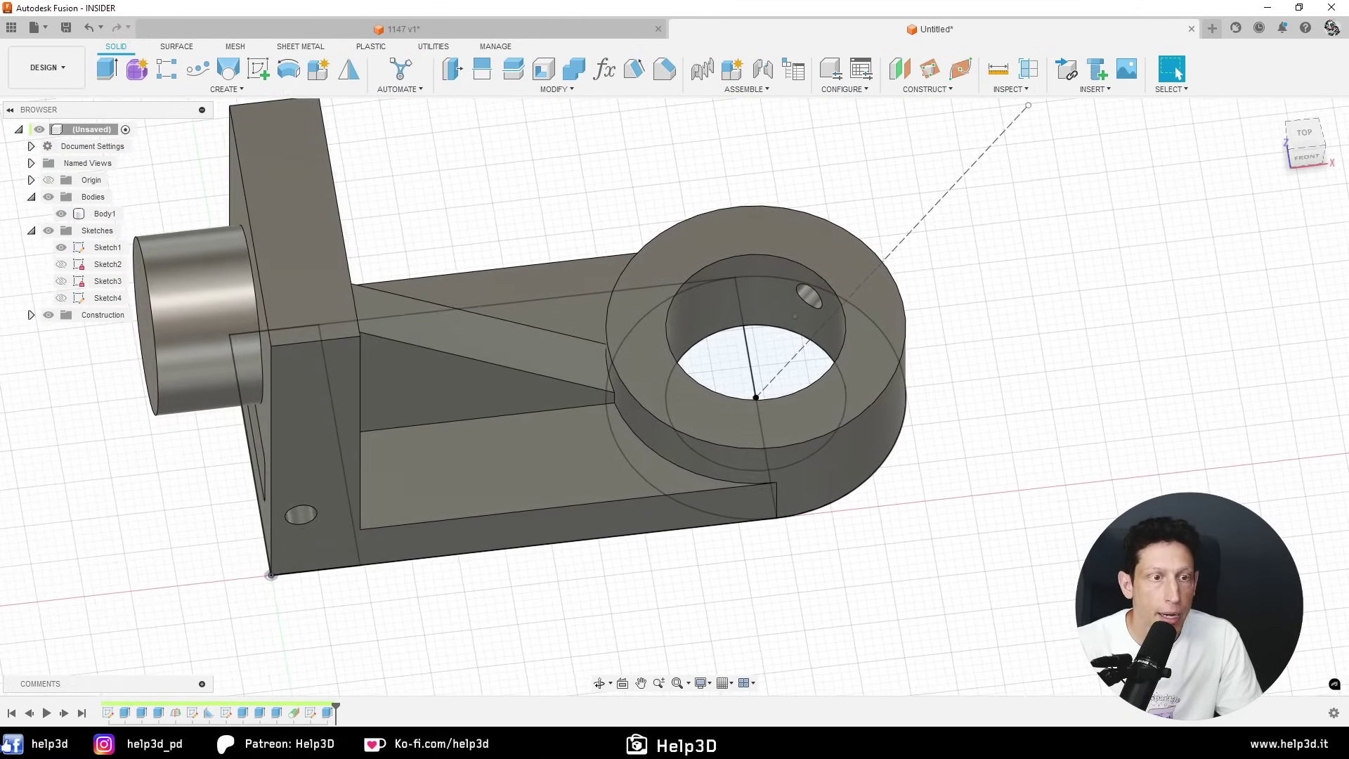
- Show Plane1 instead of Plane2 and orbit around the ring boss
{"action": "left_click", "coordinate": [61, 348]}
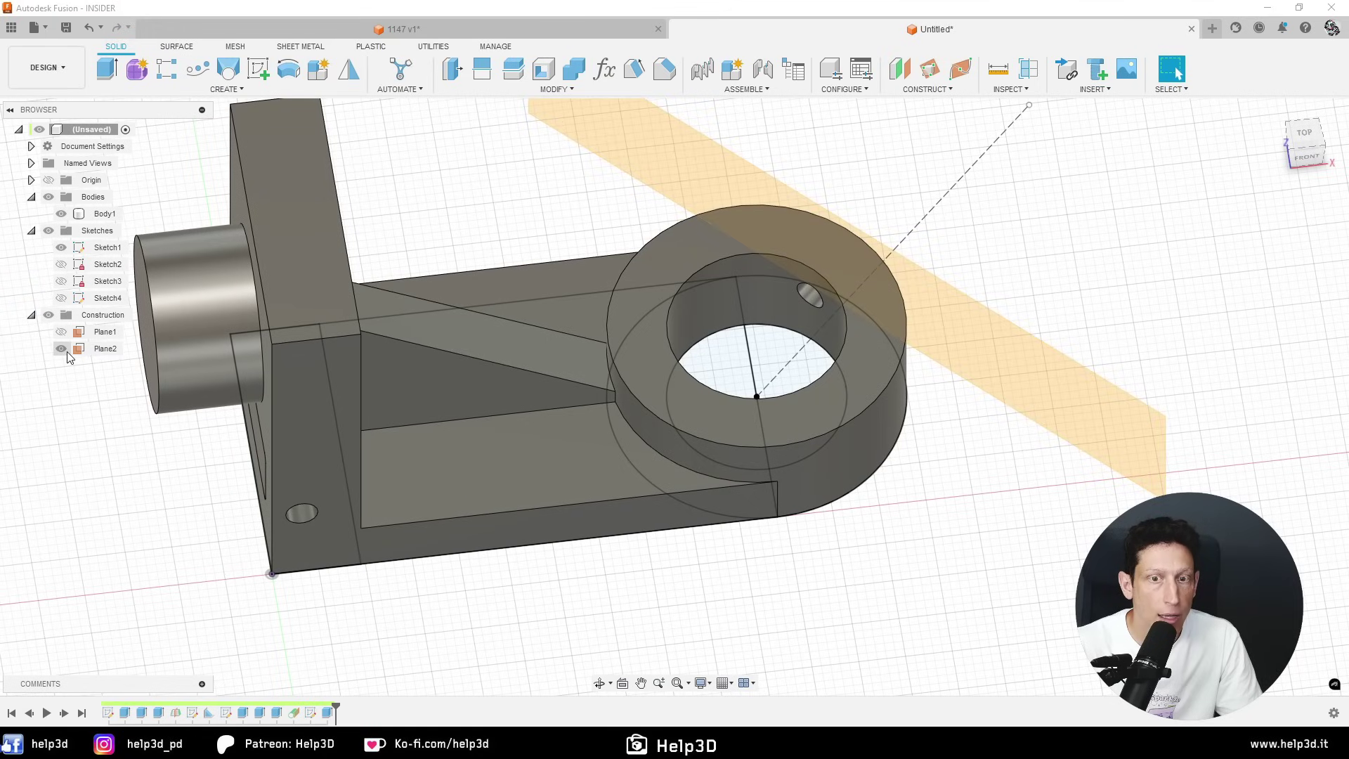
{"action": "left_click", "coordinate": [62, 349]}
{"action": "middle_click_drag", "start_coordinate": [492, 210], "coordinate": [1047, 329], "text": "shift"}
{"action": "scroll", "coordinate": [1047, 329], "scroll_direction": "up", "scroll_amount": 5}
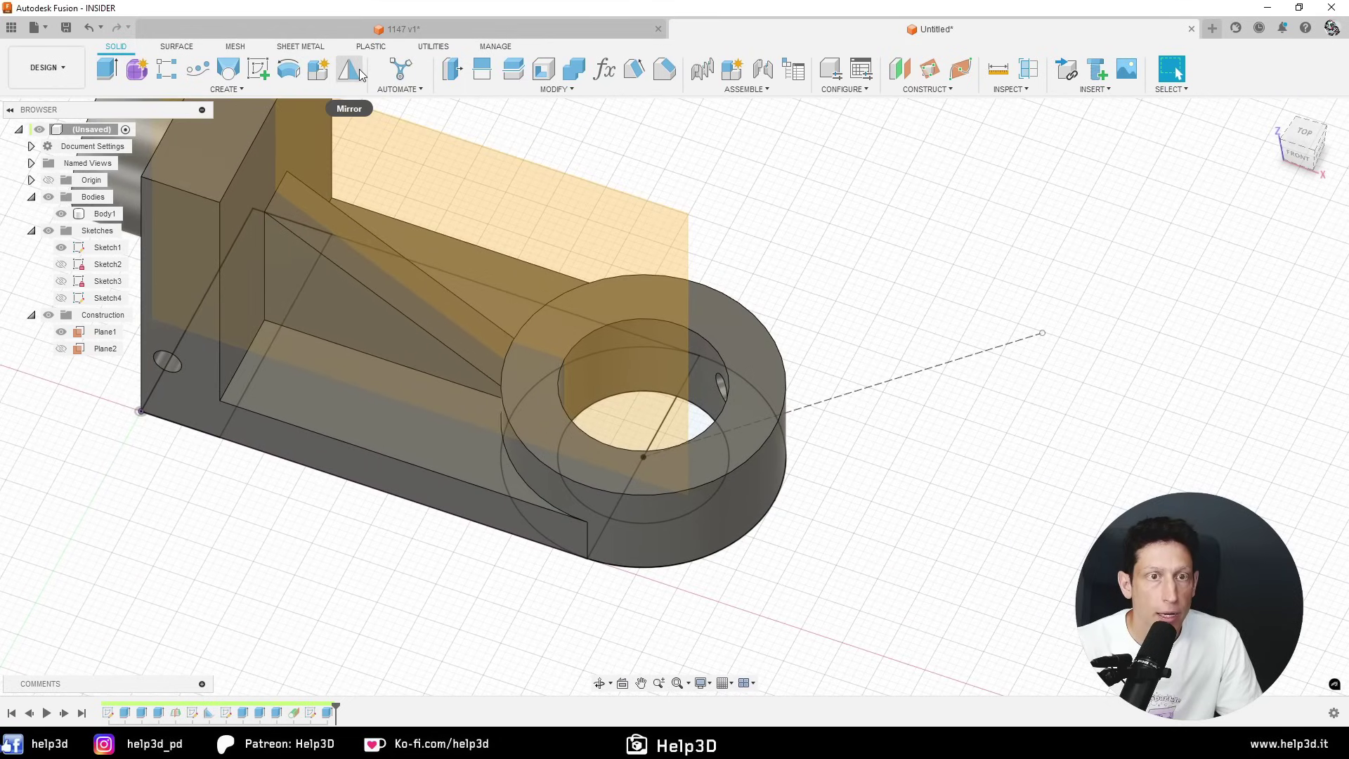
- Mirror the hole cut feature across Plane1 to the opposite side of the boss
{"action": "left_click", "coordinate": [360, 69]}
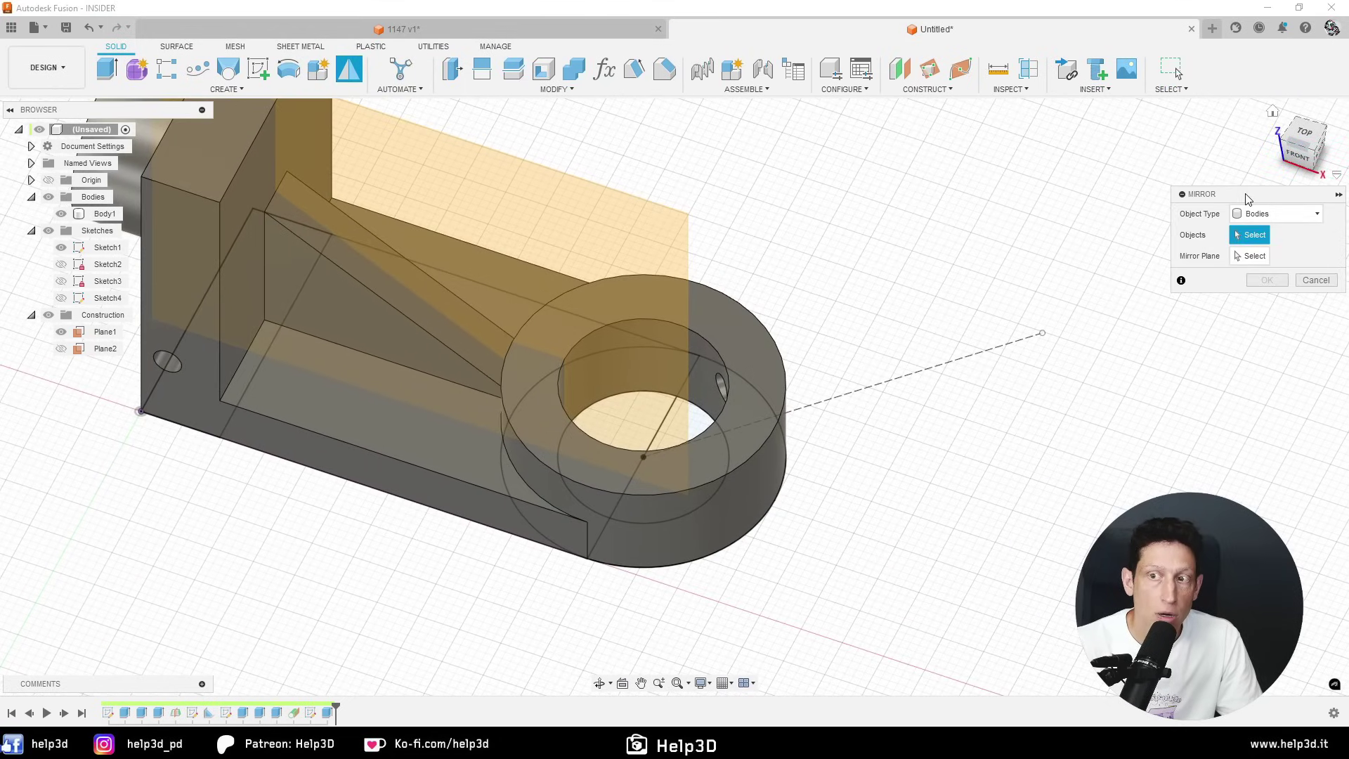
{"action": "left_click_drag", "start_coordinate": [1254, 193], "coordinate": [894, 118]}
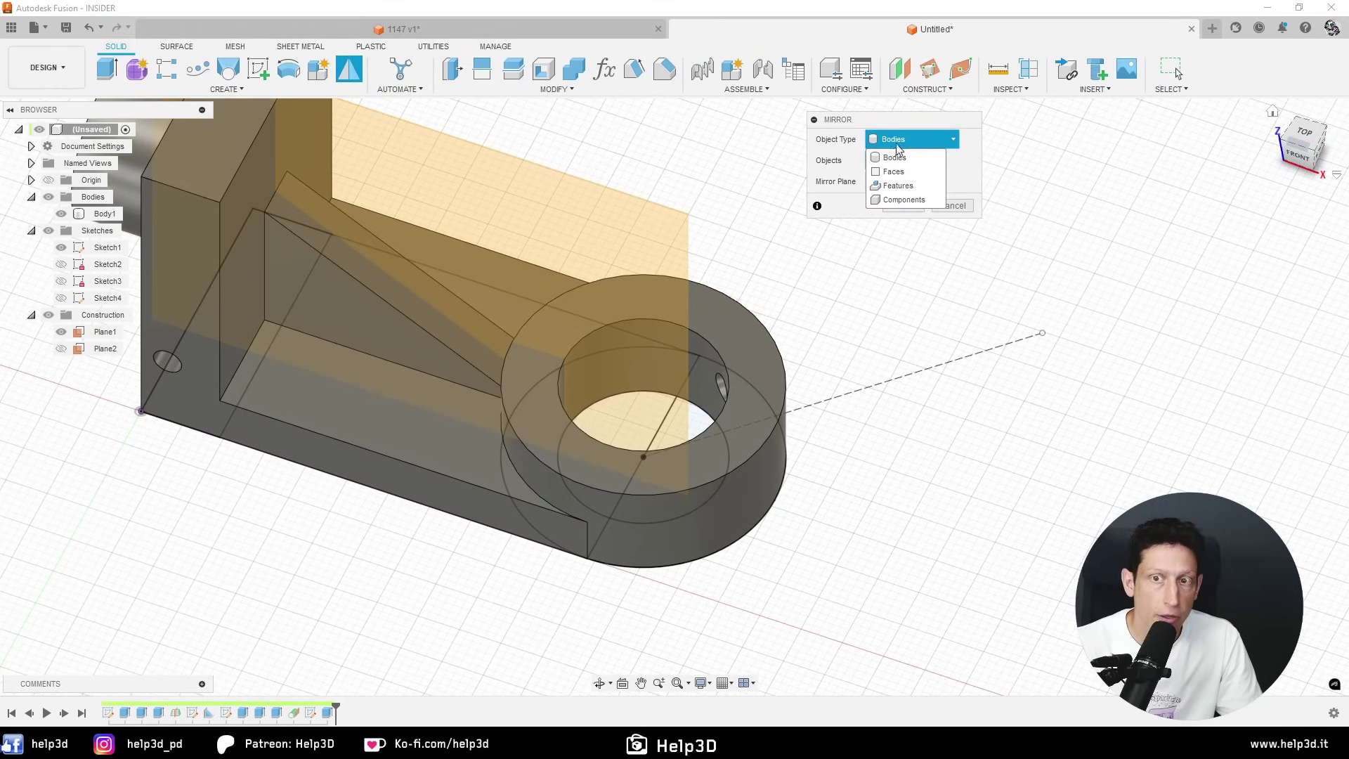
{"action": "left_click", "coordinate": [904, 186]}
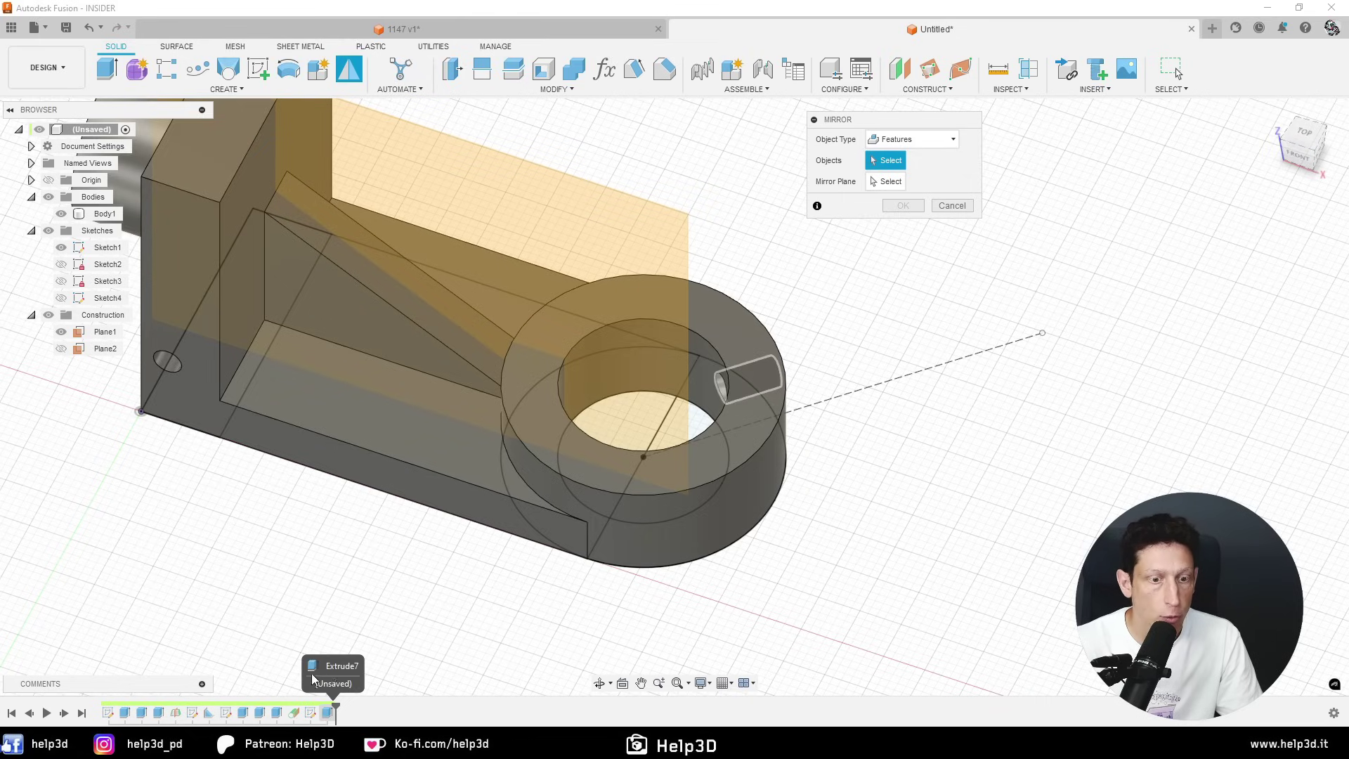
{"action": "left_click", "coordinate": [325, 720]}
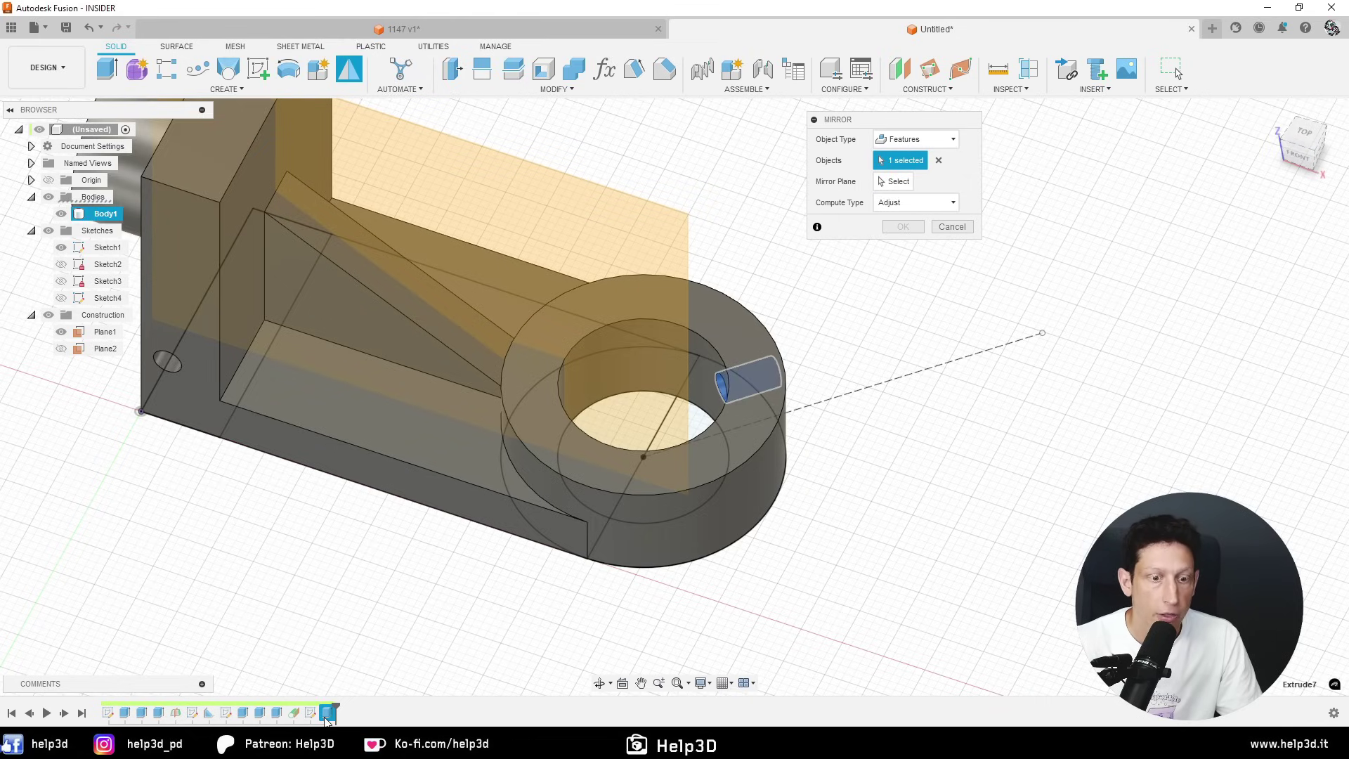
{"action": "left_click", "coordinate": [898, 182]}
{"action": "middle_click_drag", "start_coordinate": [737, 239], "coordinate": [600, 233], "text": "shift"}
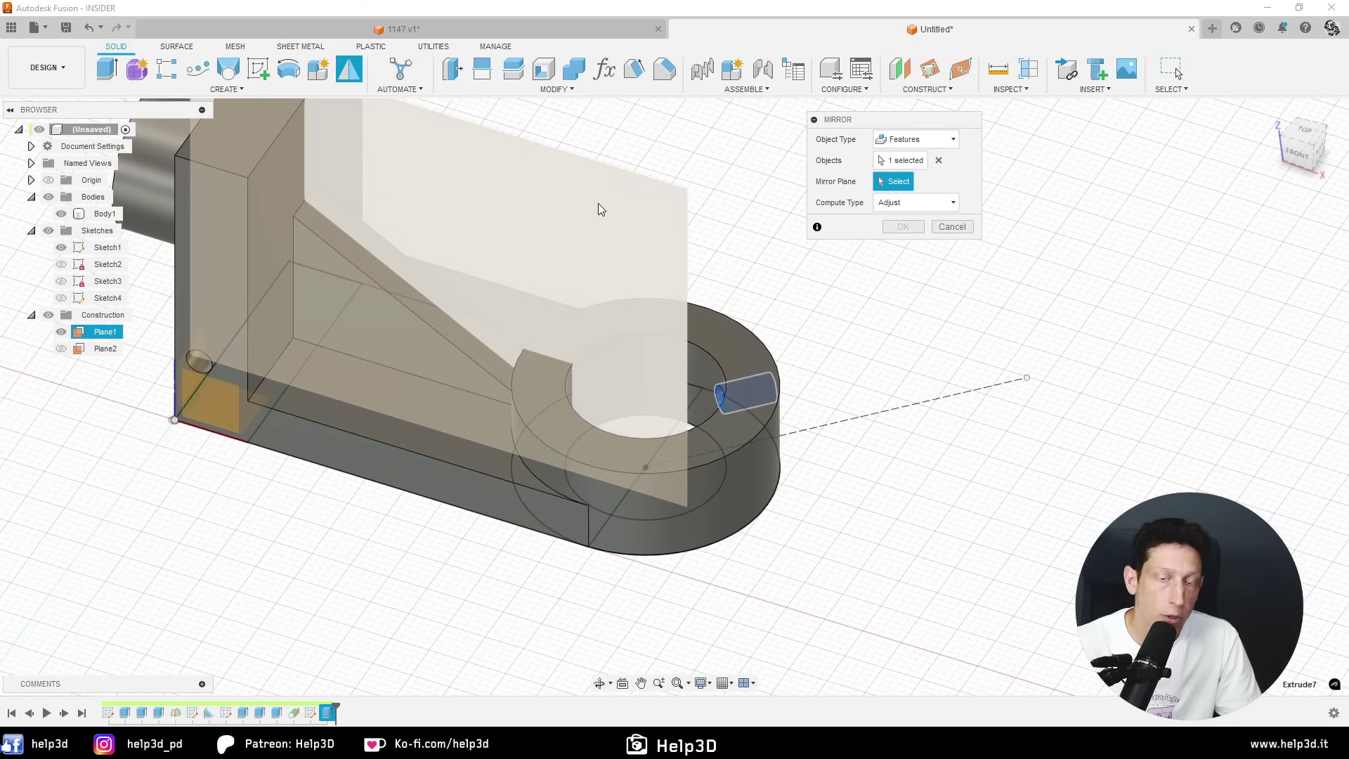
{"action": "left_click", "coordinate": [597, 206]}
{"action": "middle_click_drag", "start_coordinate": [780, 400], "coordinate": [728, 475], "text": "shift"}
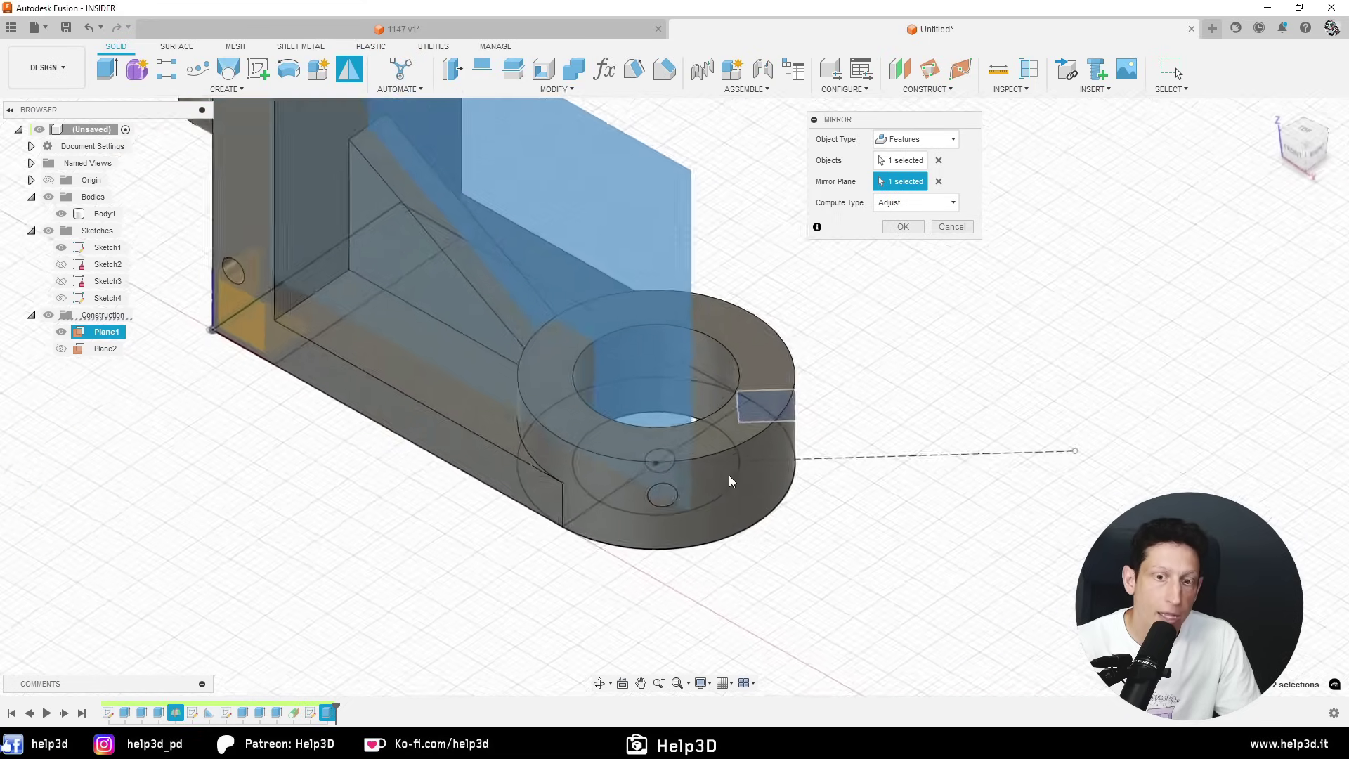
{"action": "scroll", "coordinate": [728, 475], "scroll_direction": "up", "scroll_amount": 3}
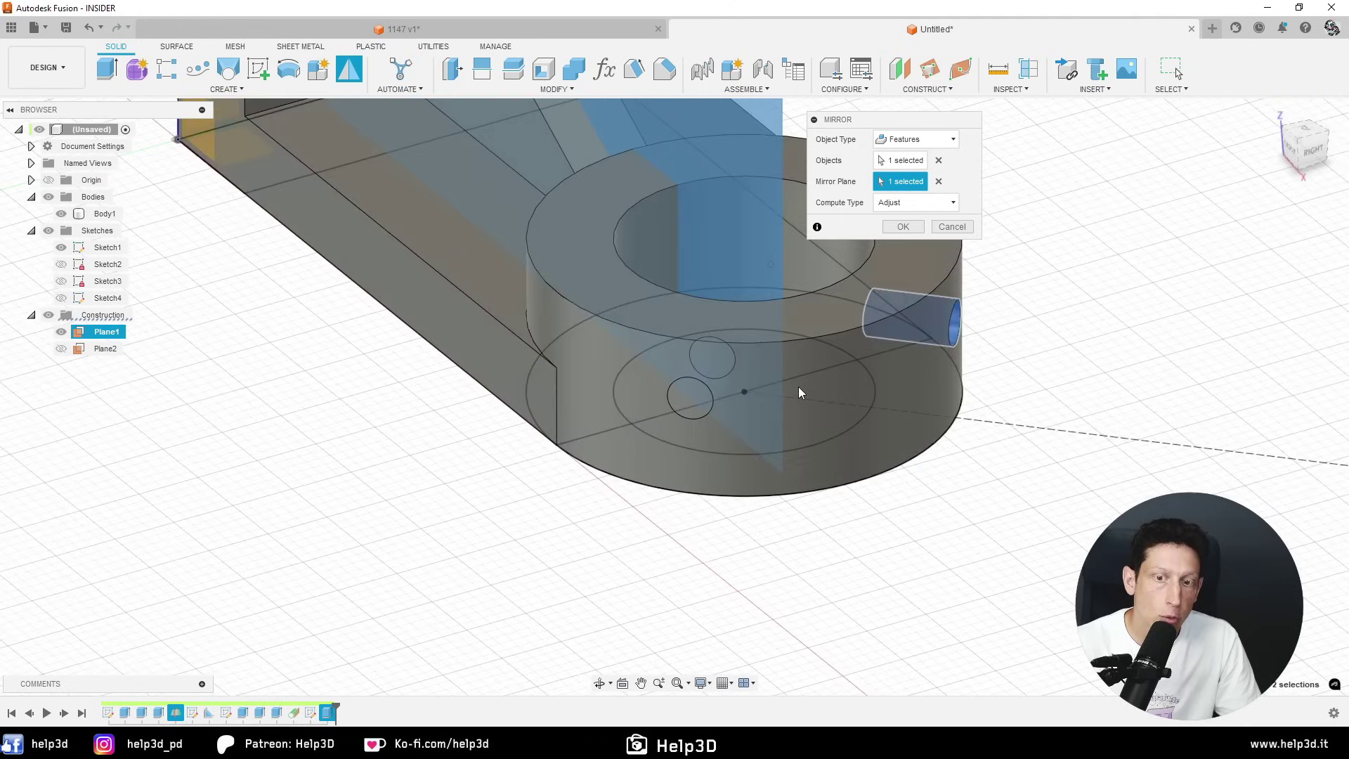
{"action": "left_click", "coordinate": [902, 226]}
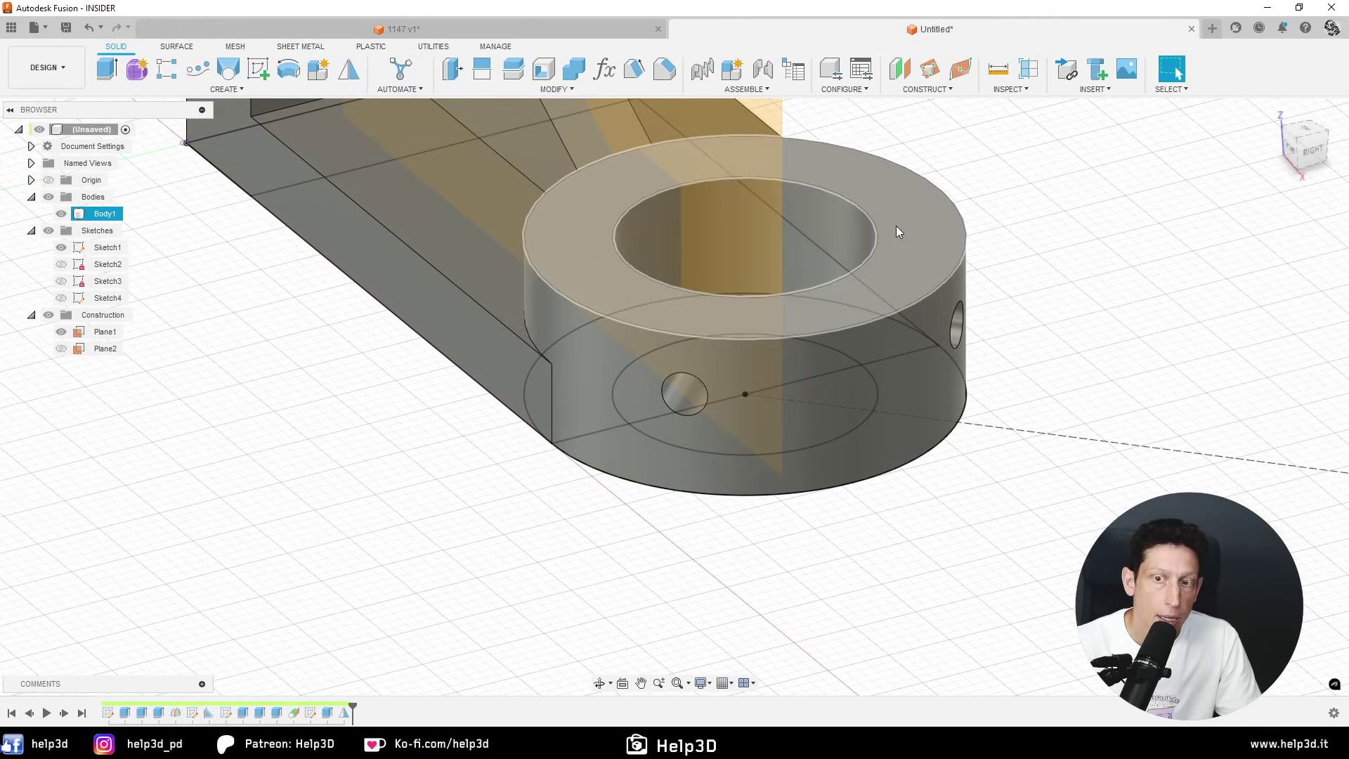
{"action": "left_click", "coordinate": [658, 374]}
{"action": "scroll", "coordinate": [773, 385], "scroll_direction": "down", "scroll_amount": 2}
- Hide Plane1 and Sketch2 and orbit the bracket to an isometric view
{"action": "middle_click_drag", "start_coordinate": [773, 385], "coordinate": [798, 377], "text": "shift"}
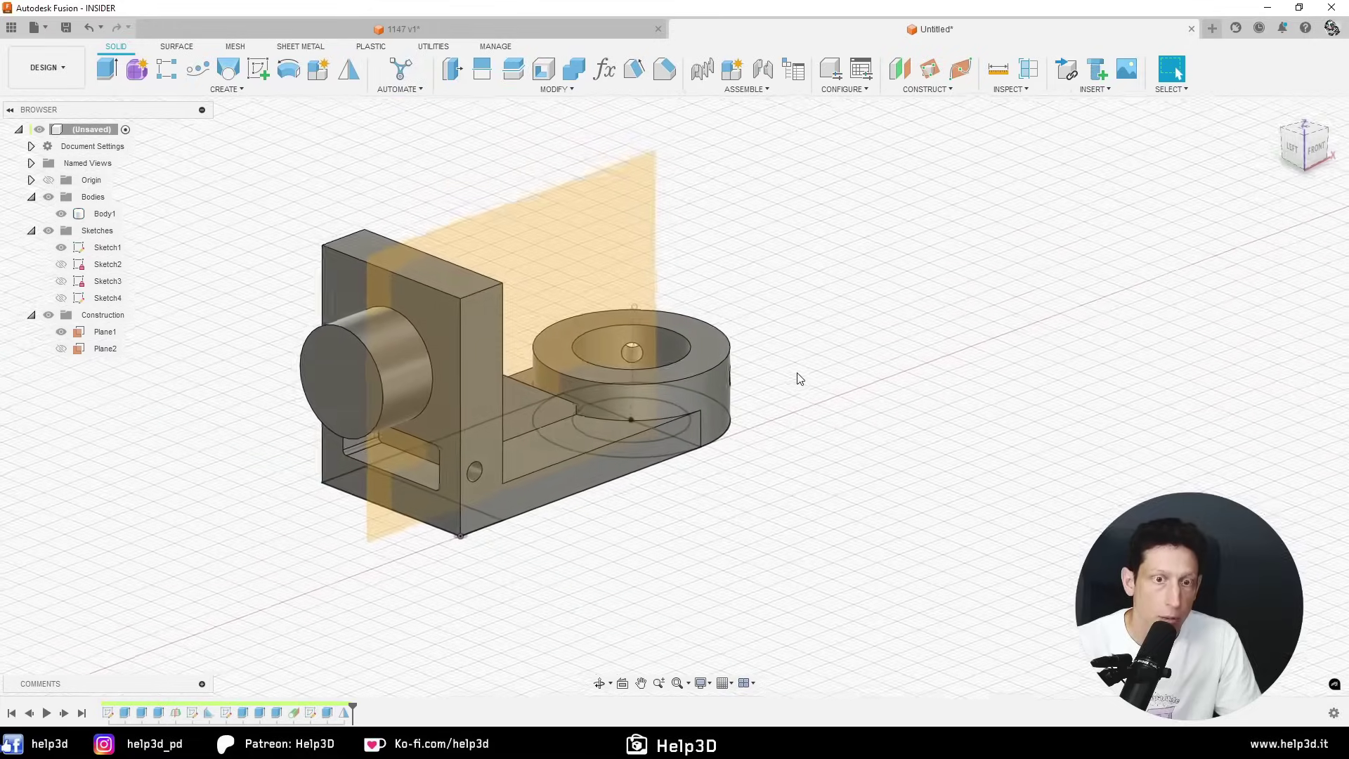
{"action": "left_click", "coordinate": [61, 332]}
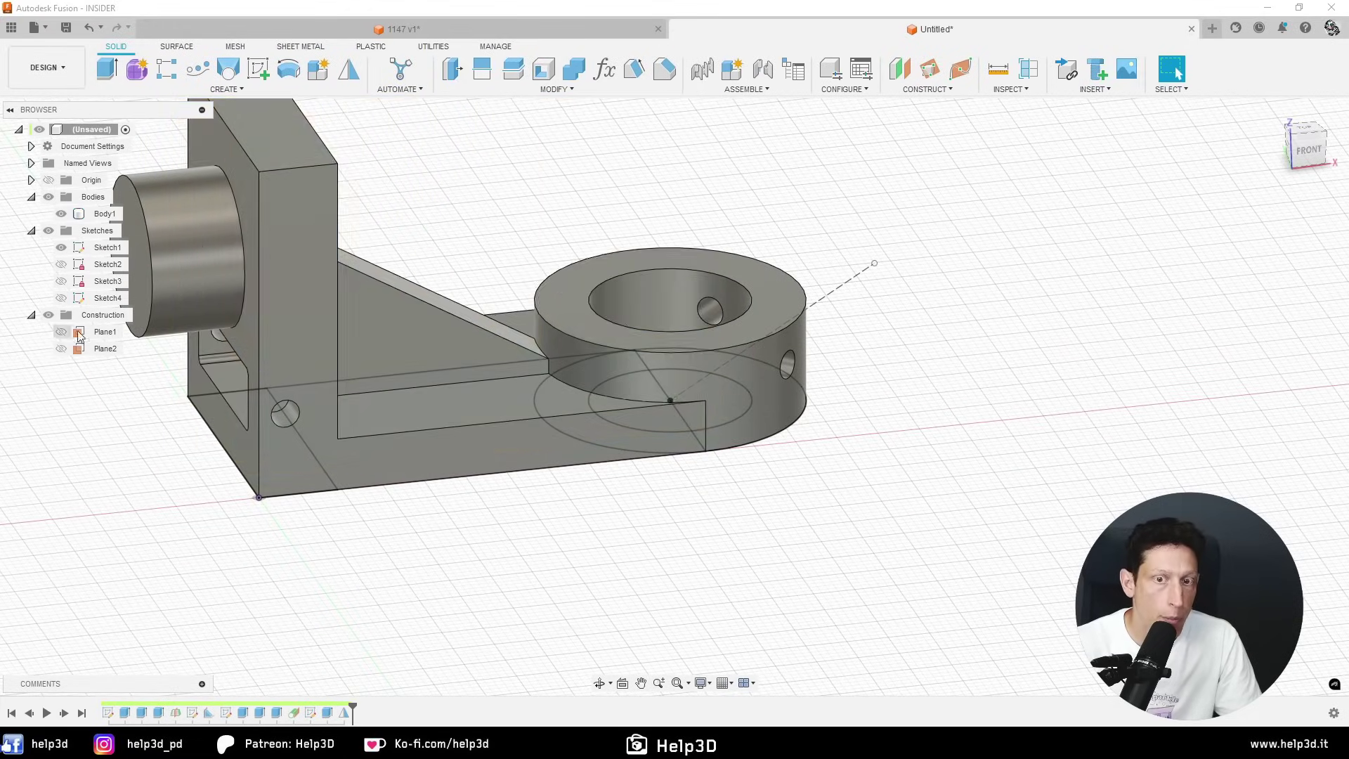
{"action": "left_click", "coordinate": [61, 264]}
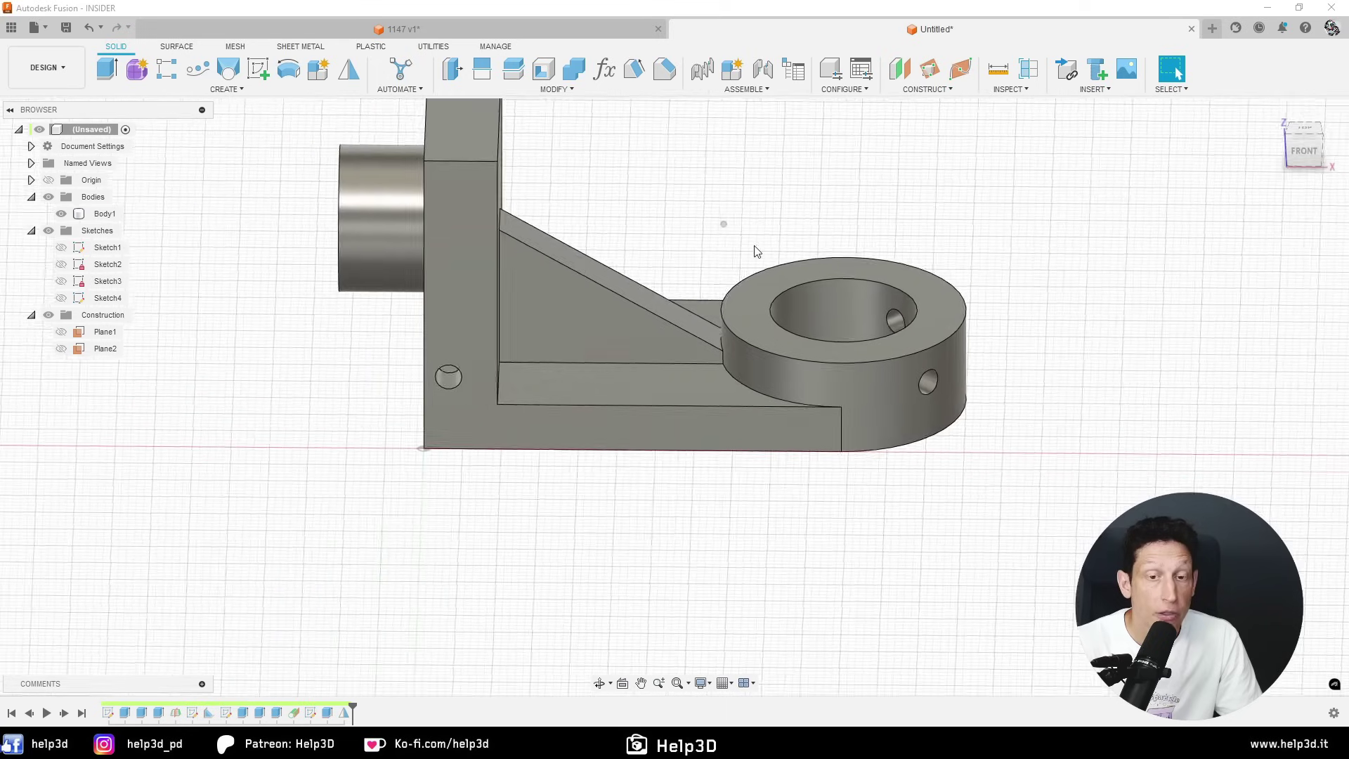
{"action": "mouse_move", "coordinate": [581, 211]}
{"action": "middle_mouse_down", "text": "shift"}
{"action": "mouse_move", "coordinate": [840, 257]}
{"action": "mouse_move", "coordinate": [822, 254]}
{"action": "middle_mouse_up", "text": "shift"}
{"action": "scroll", "coordinate": [818, 252], "scroll_direction": "up", "scroll_amount": 3}
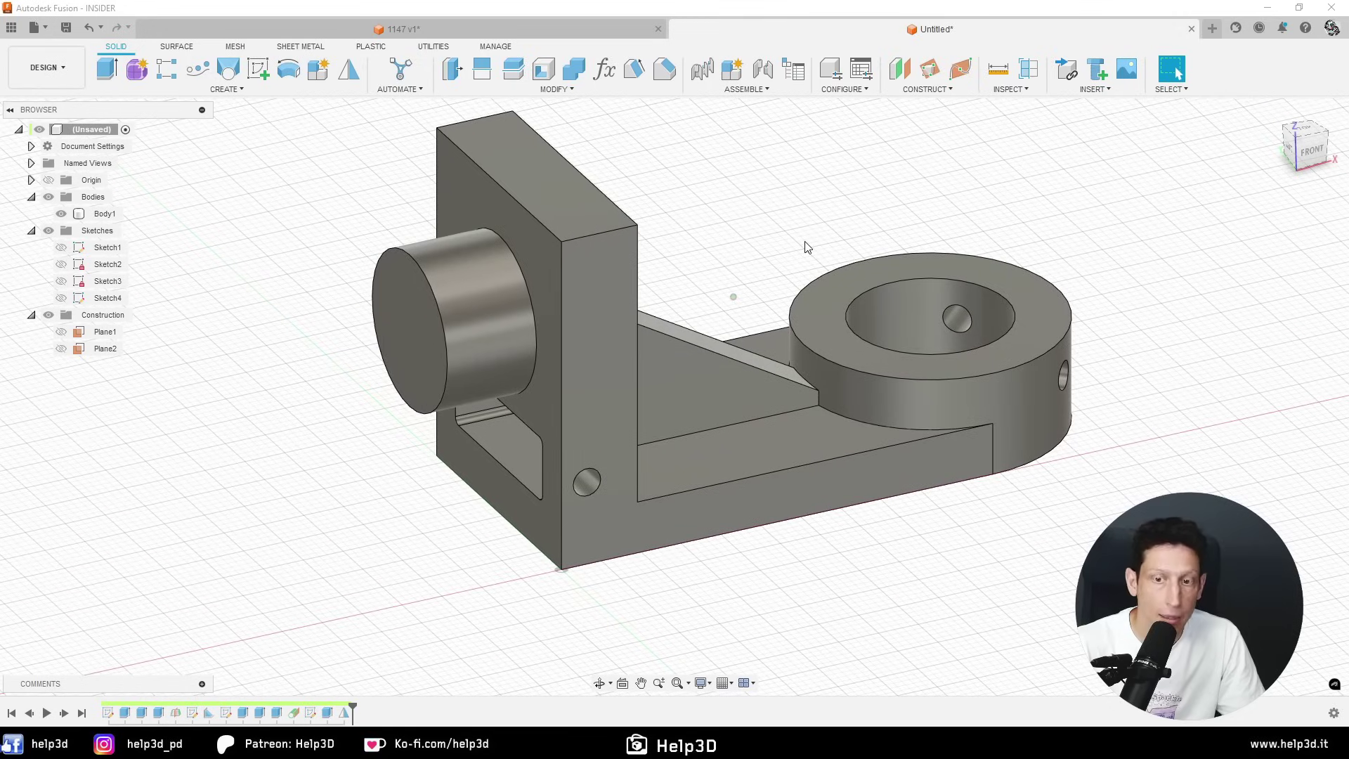
- Fillet the sloped rib's top edge at 2.5 mm, after checking R2.5 on the drawing
{"action": "key", "text": "f"}
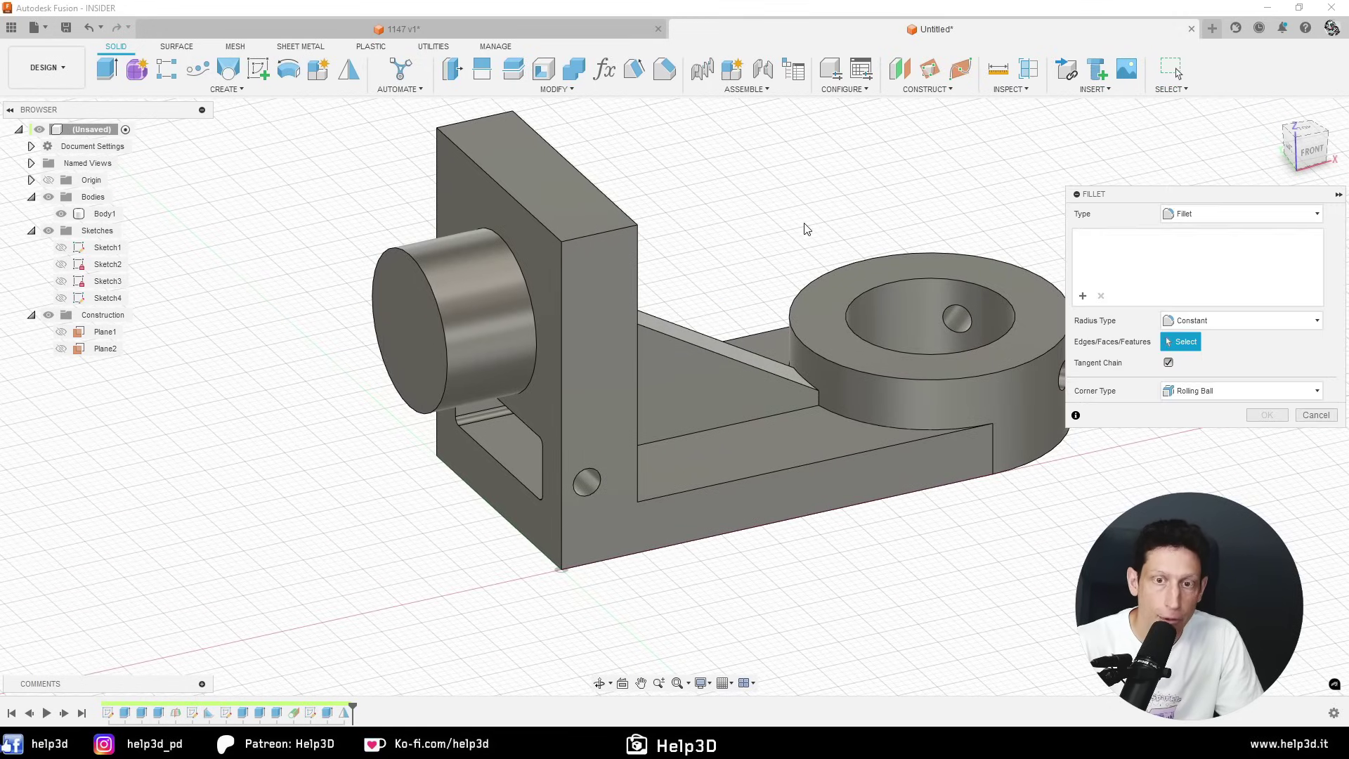
{"action": "middle_click_drag", "start_coordinate": [848, 381], "coordinate": [666, 370]}
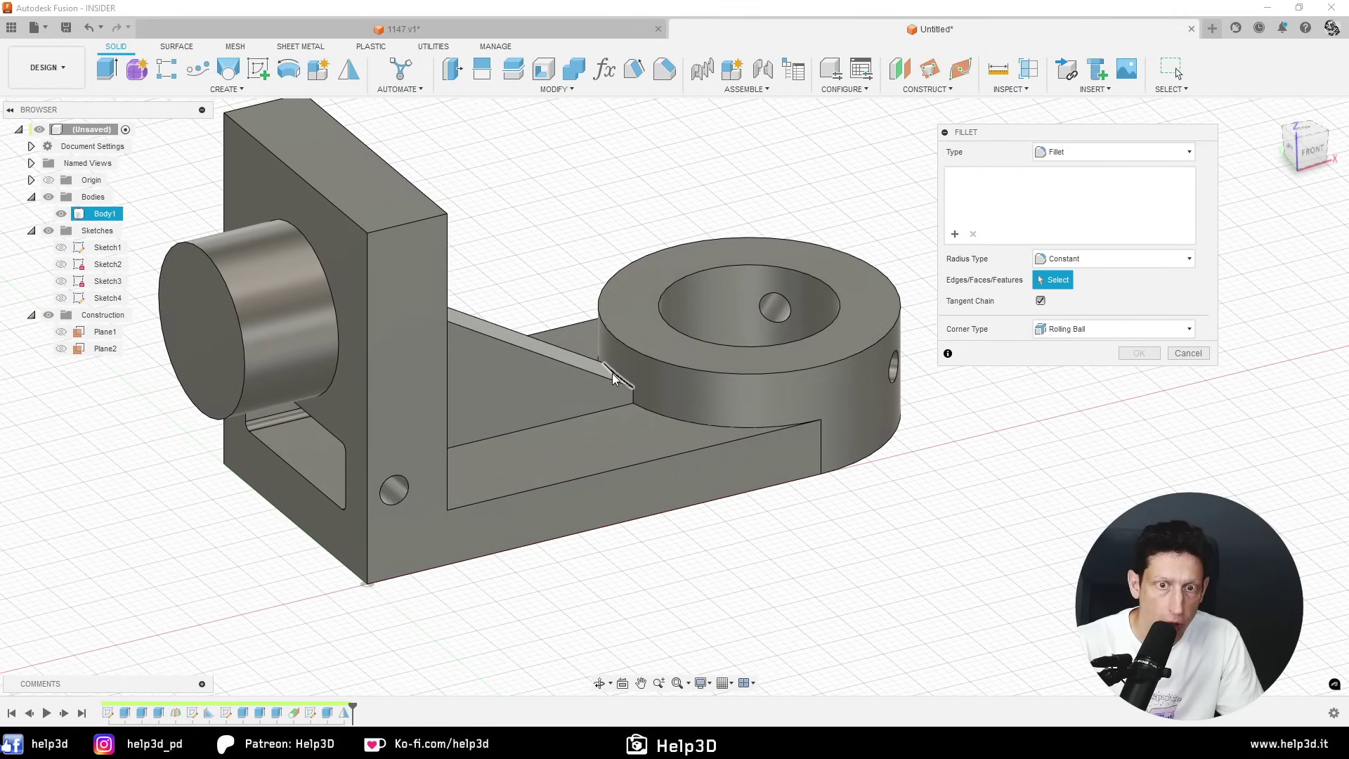
{"action": "left_click", "coordinate": [611, 378]}
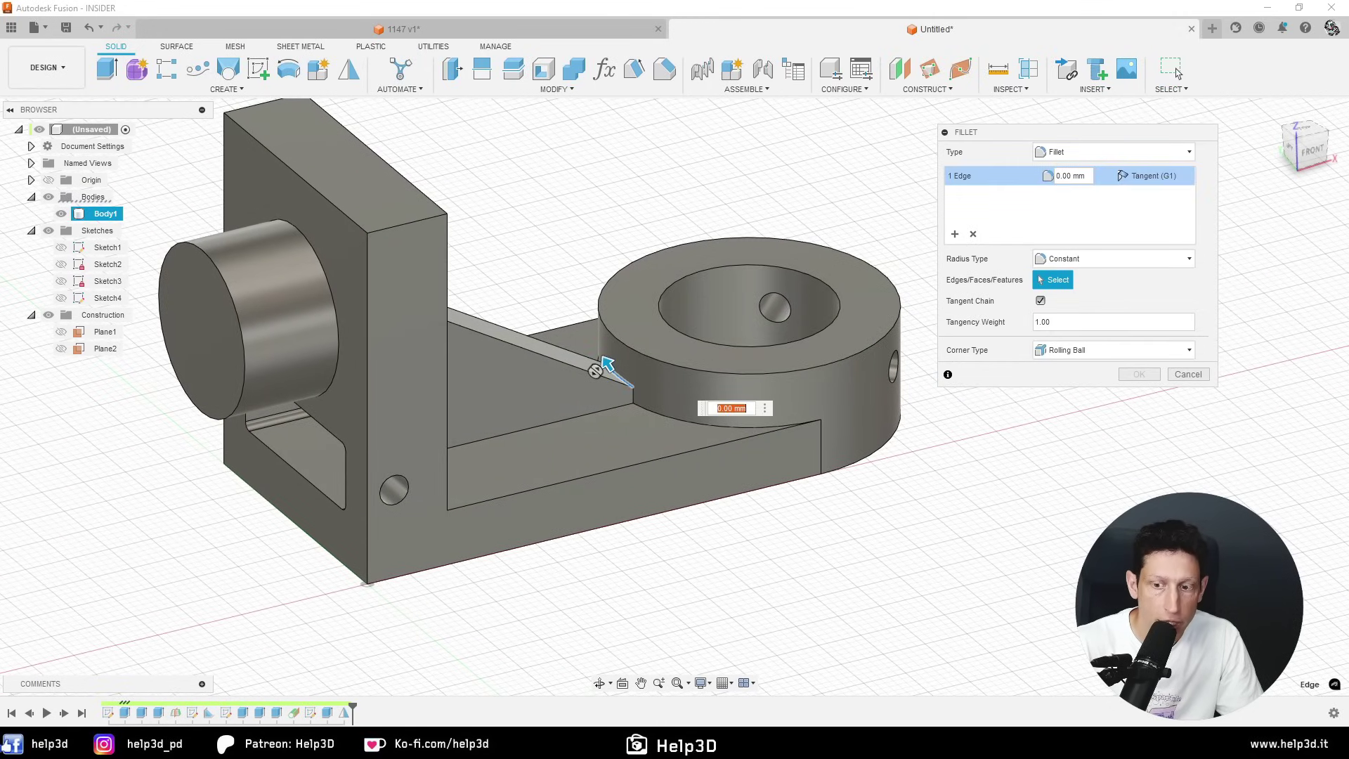
{"action": "key", "text": "alt+Tab"}
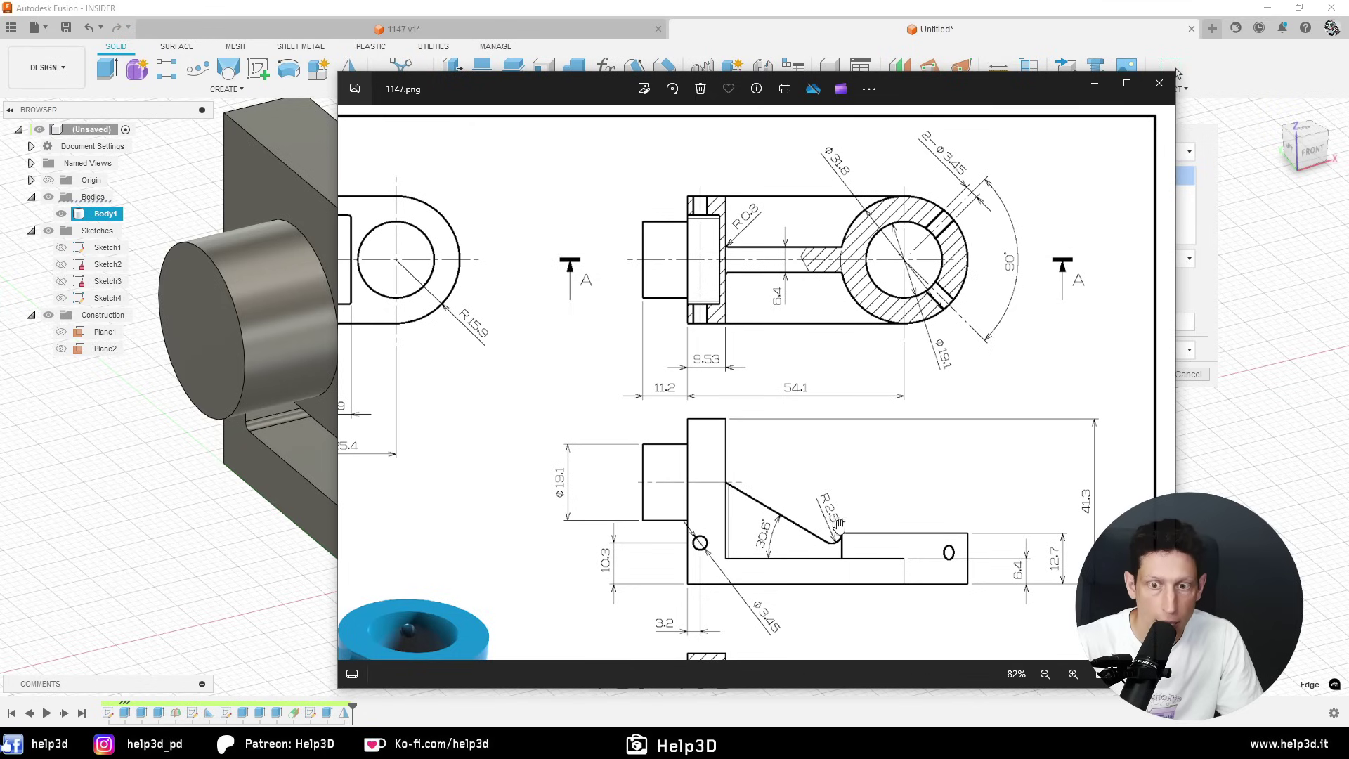
{"action": "scroll", "coordinate": [840, 523], "scroll_direction": "down", "scroll_amount": 2}
{"action": "scroll", "coordinate": [840, 524], "scroll_direction": "up", "scroll_amount": 2}
{"action": "scroll", "coordinate": [878, 422], "scroll_direction": "up", "scroll_amount": 2}
{"action": "scroll", "coordinate": [906, 321], "scroll_direction": "up", "scroll_amount": 1}
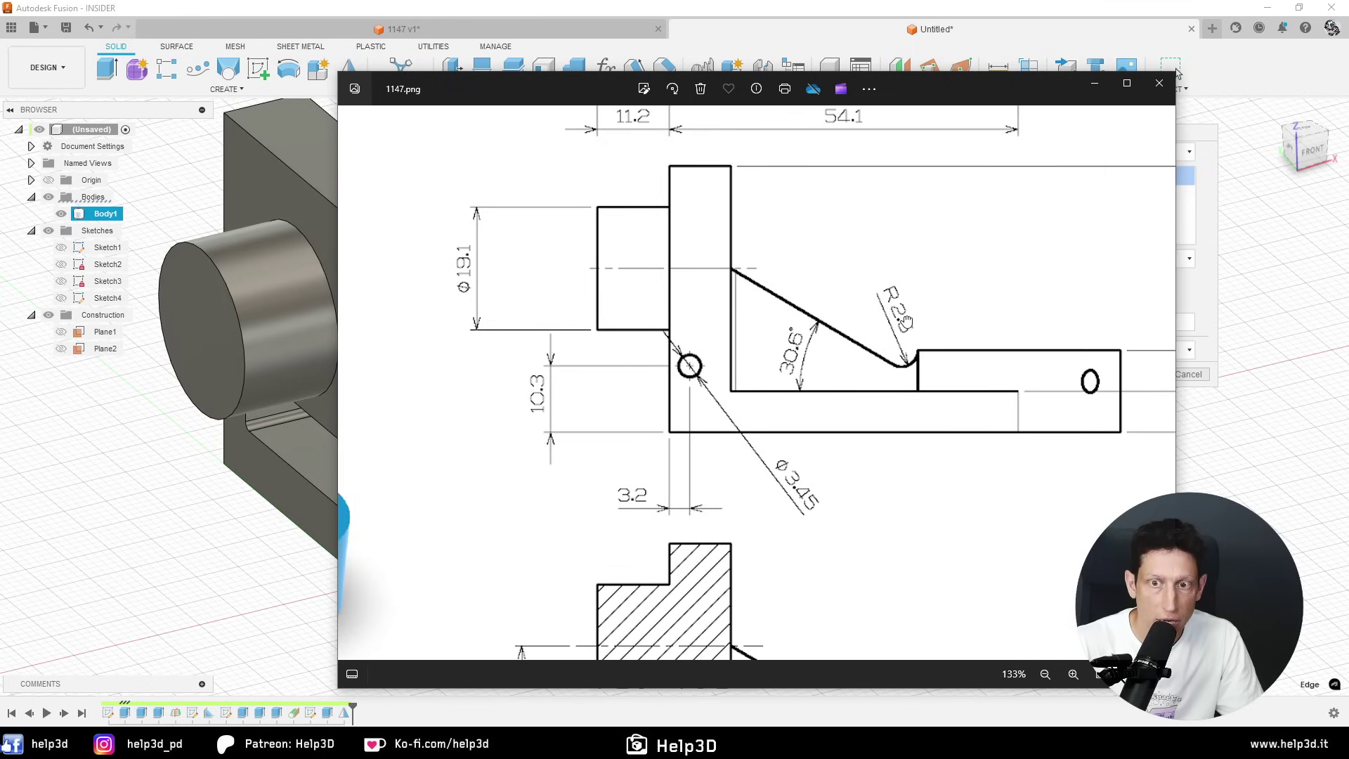
{"action": "scroll", "coordinate": [904, 316], "scroll_direction": "down", "scroll_amount": 1}
{"action": "scroll", "coordinate": [905, 316], "scroll_direction": "down", "scroll_amount": 1}
{"action": "key", "text": "alt+Tab"}
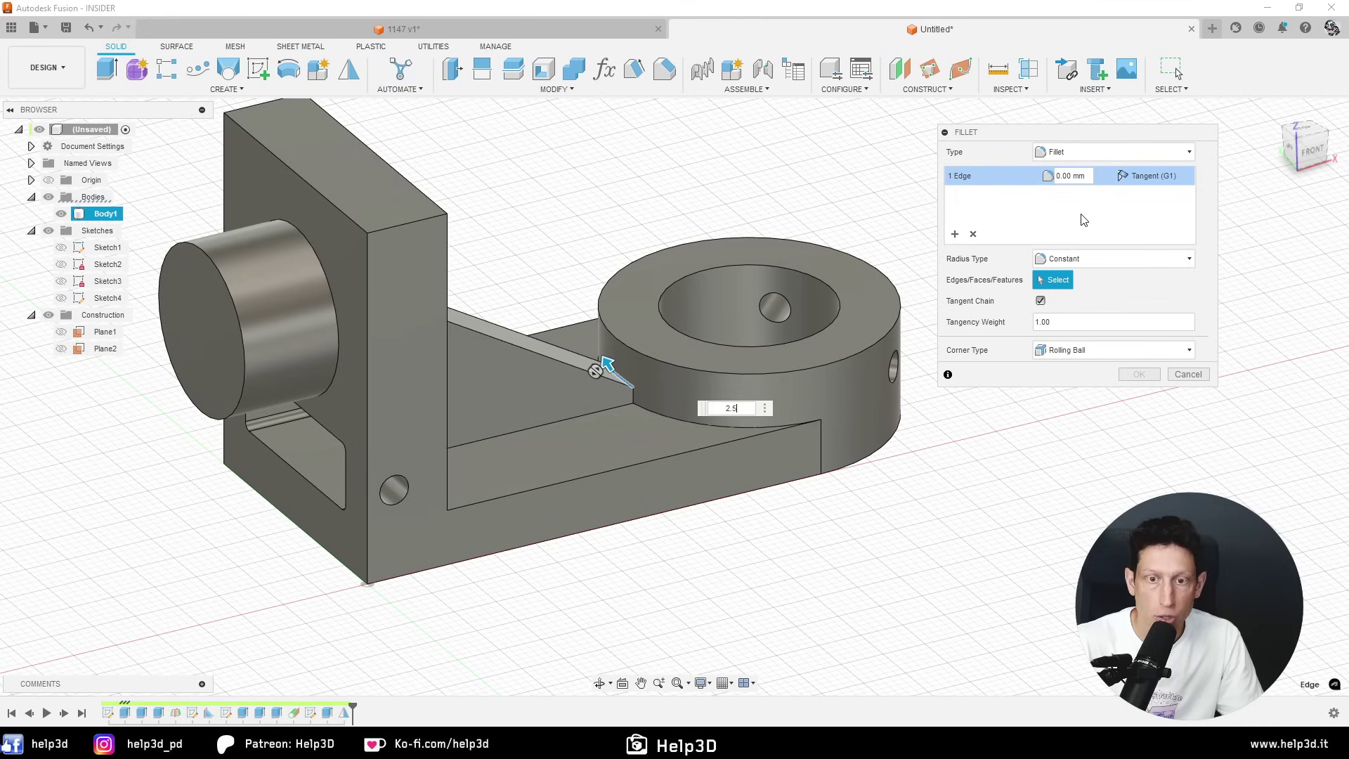
{"action": "key", "text": "Return"}
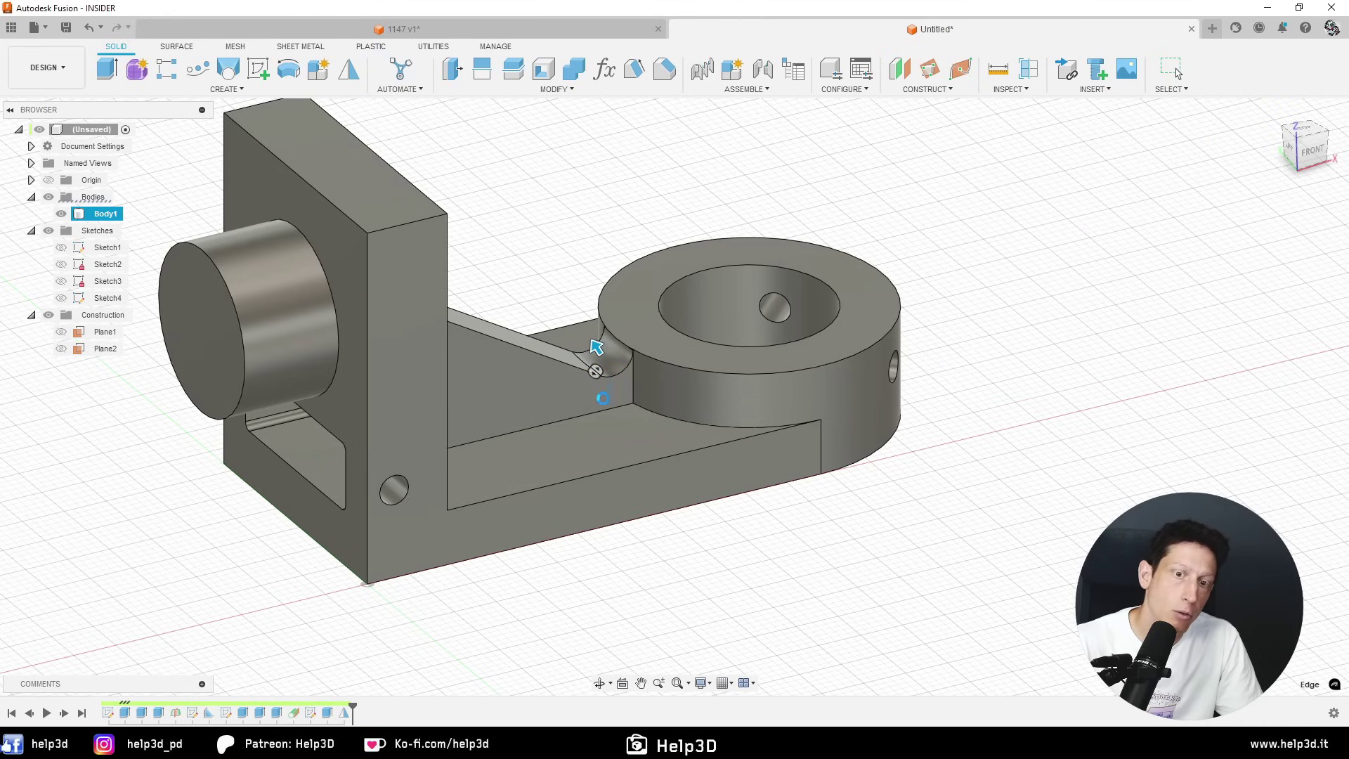
{"action": "middle_click_drag", "start_coordinate": [605, 343], "coordinate": [647, 310], "text": "shift"}
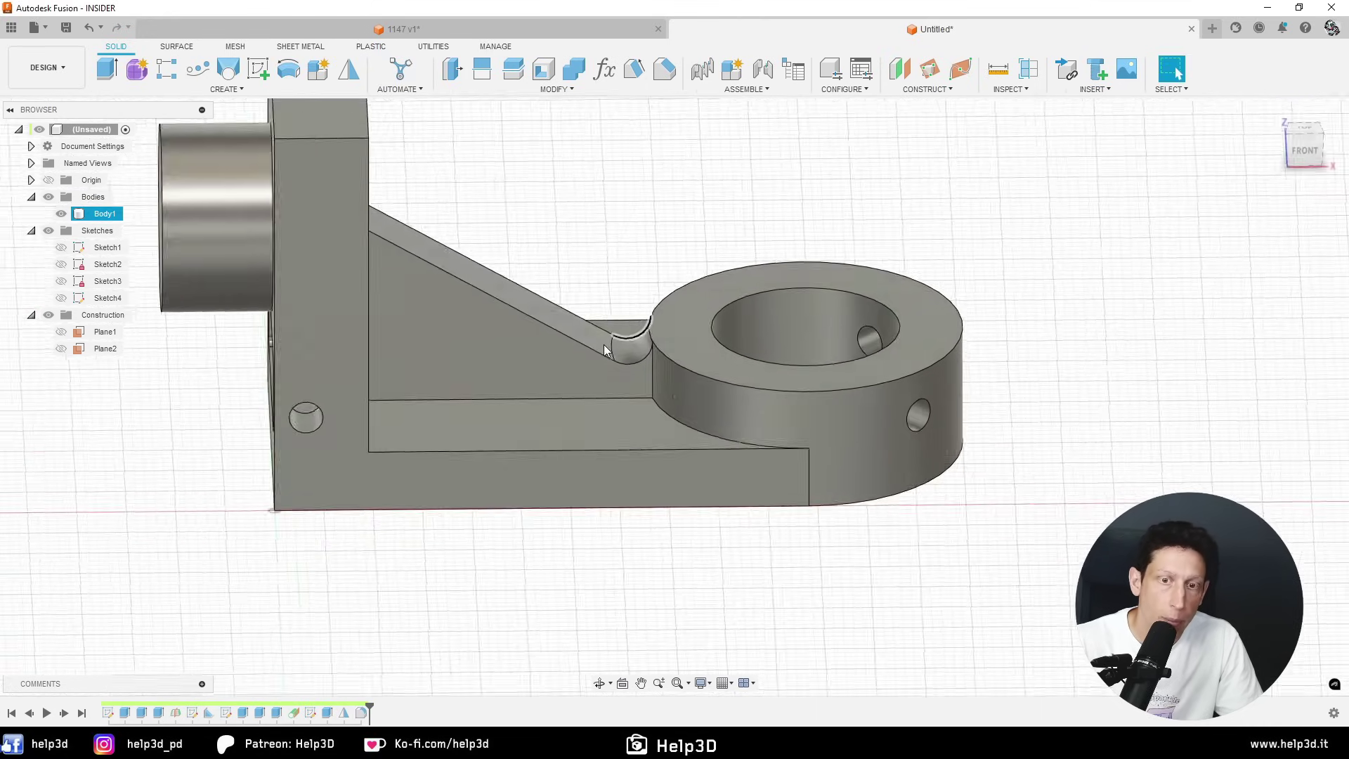
{"action": "key", "text": "alt+Tab"}
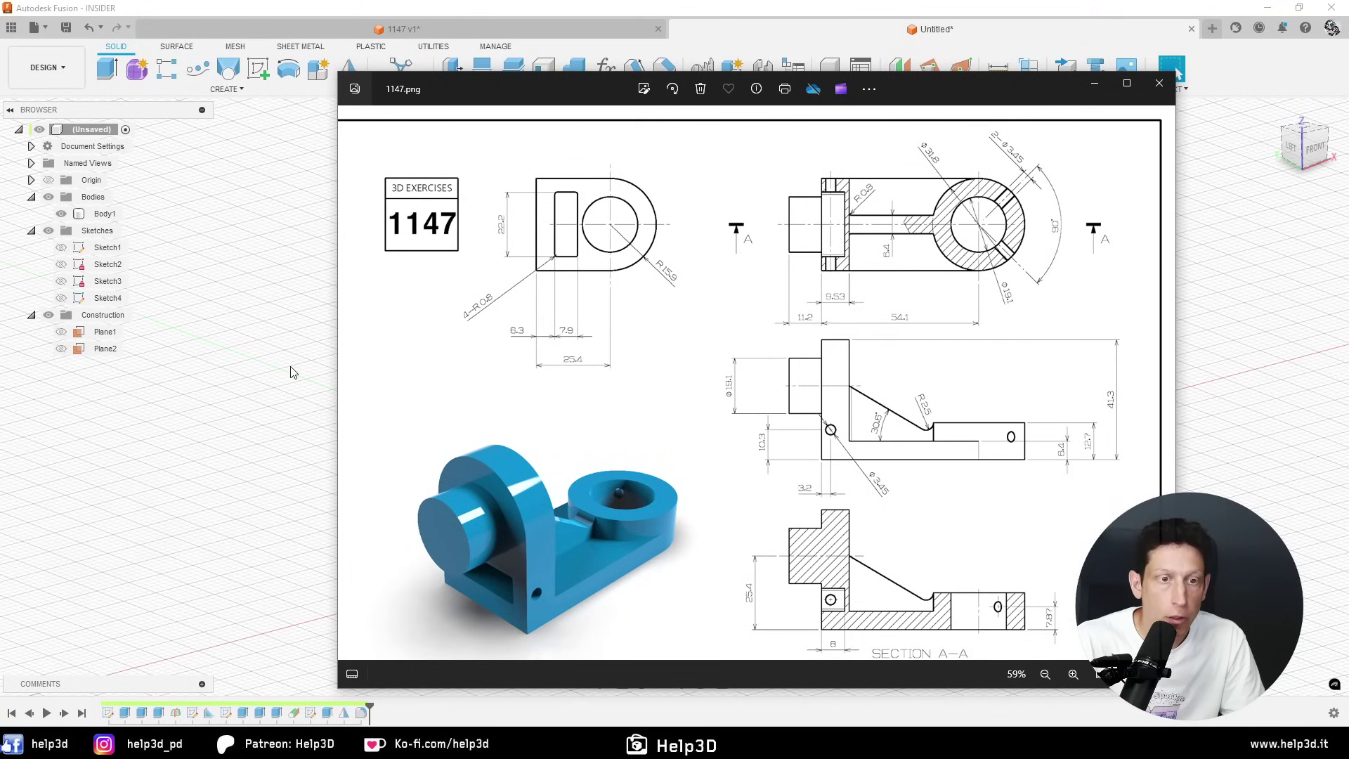
{"action": "scroll", "coordinate": [462, 329], "scroll_direction": "up", "scroll_amount": 2}
{"action": "scroll", "coordinate": [687, 262], "scroll_direction": "up", "scroll_amount": 2}
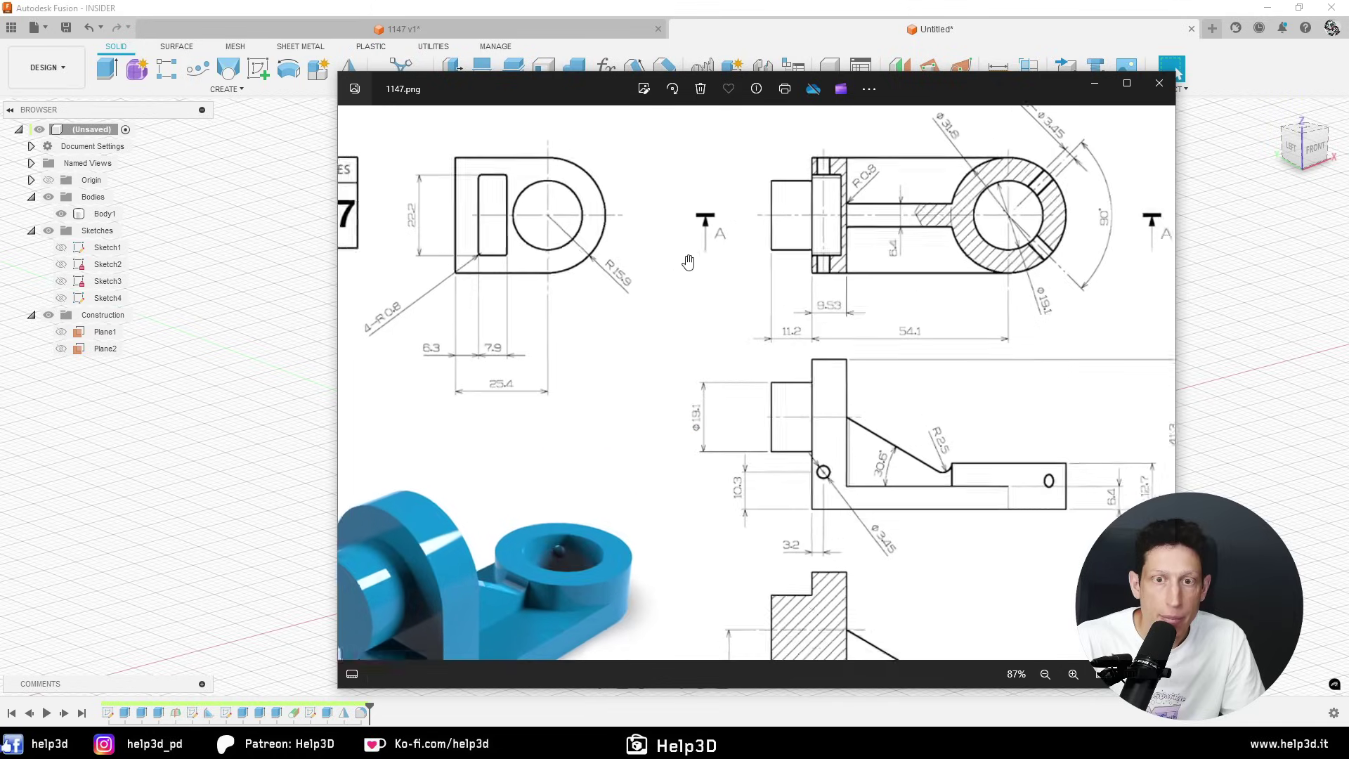
{"action": "scroll", "coordinate": [525, 298], "scroll_direction": "up", "scroll_amount": 2}
{"action": "mouse_move", "coordinate": [555, 260]}
{"action": "left_mouse_down"}
{"action": "mouse_move", "coordinate": [663, 333]}
{"action": "mouse_move", "coordinate": [591, 330]}
{"action": "left_mouse_up"}
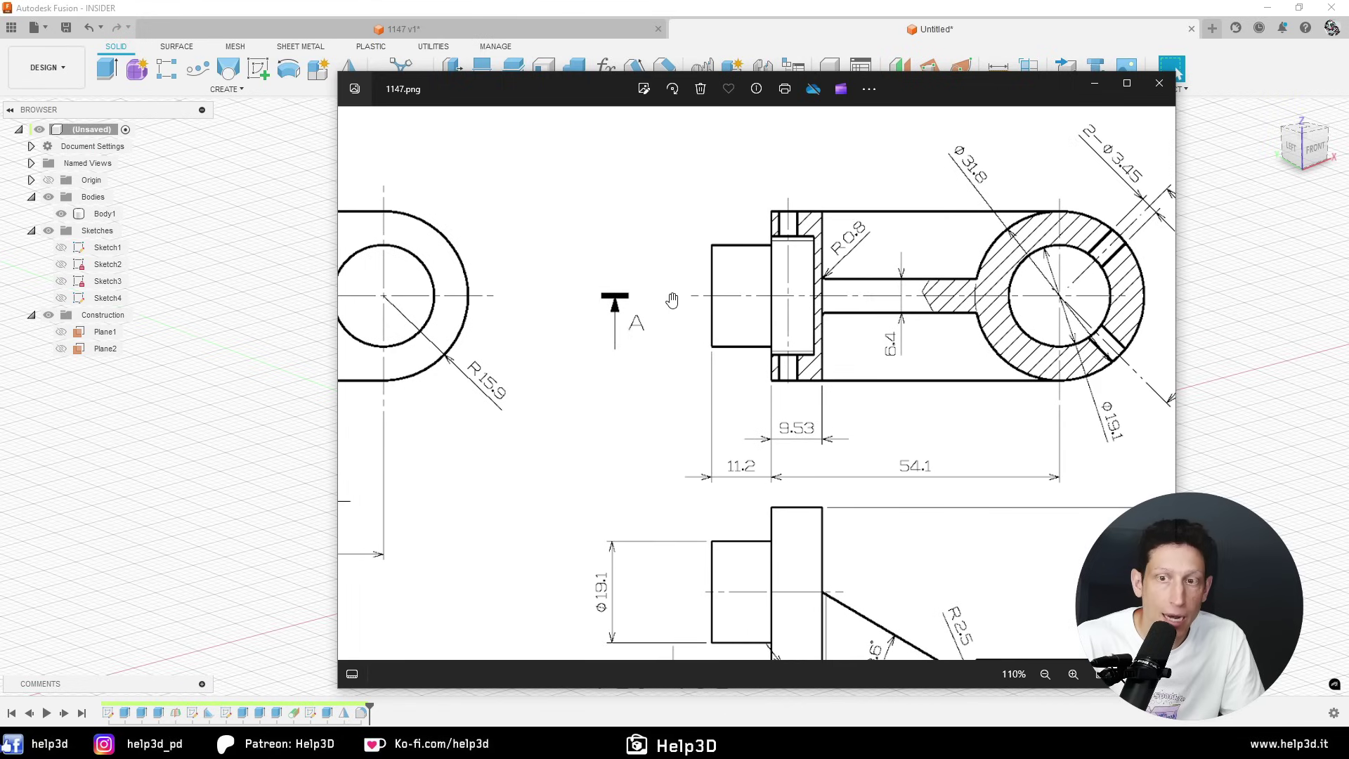
{"action": "scroll", "coordinate": [675, 201], "scroll_direction": "down", "scroll_amount": 2}
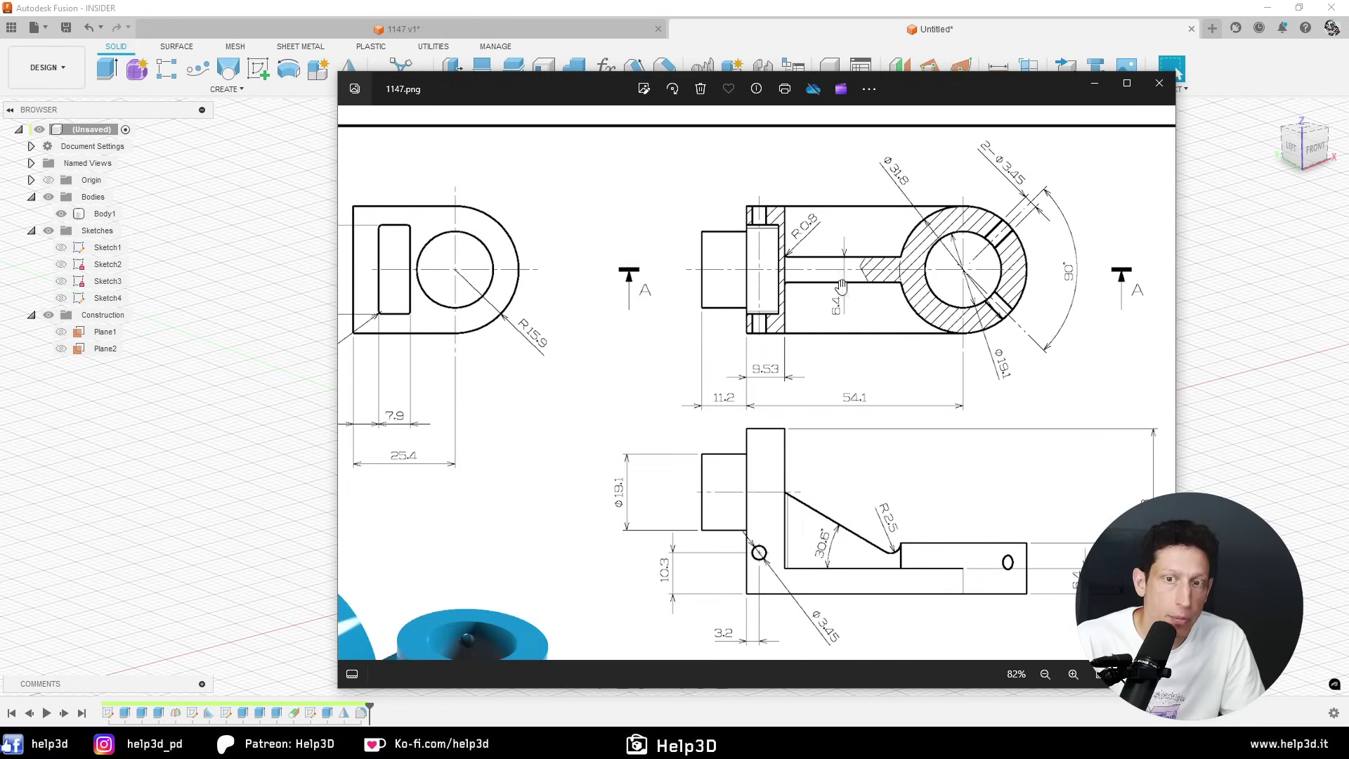
{"action": "left_click", "coordinate": [322, 421]}
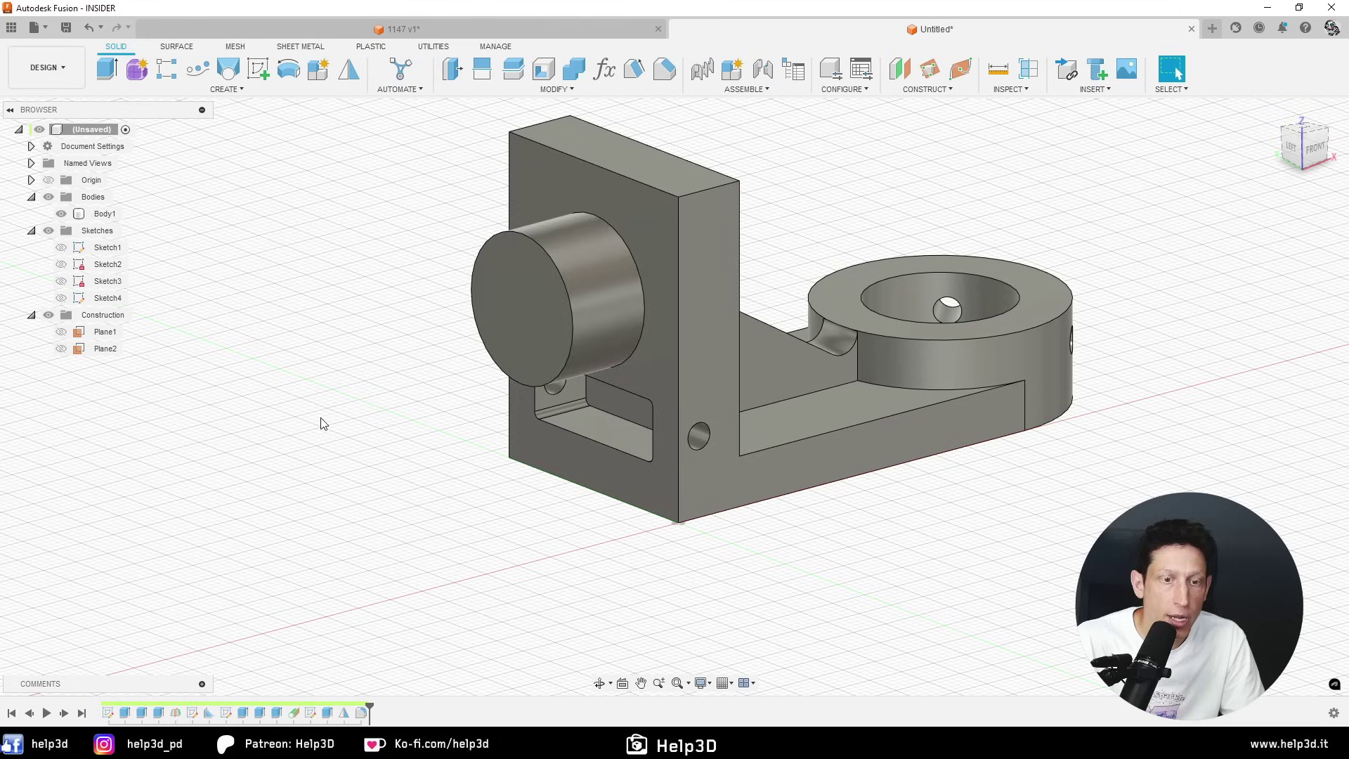
{"action": "key", "text": "f"}
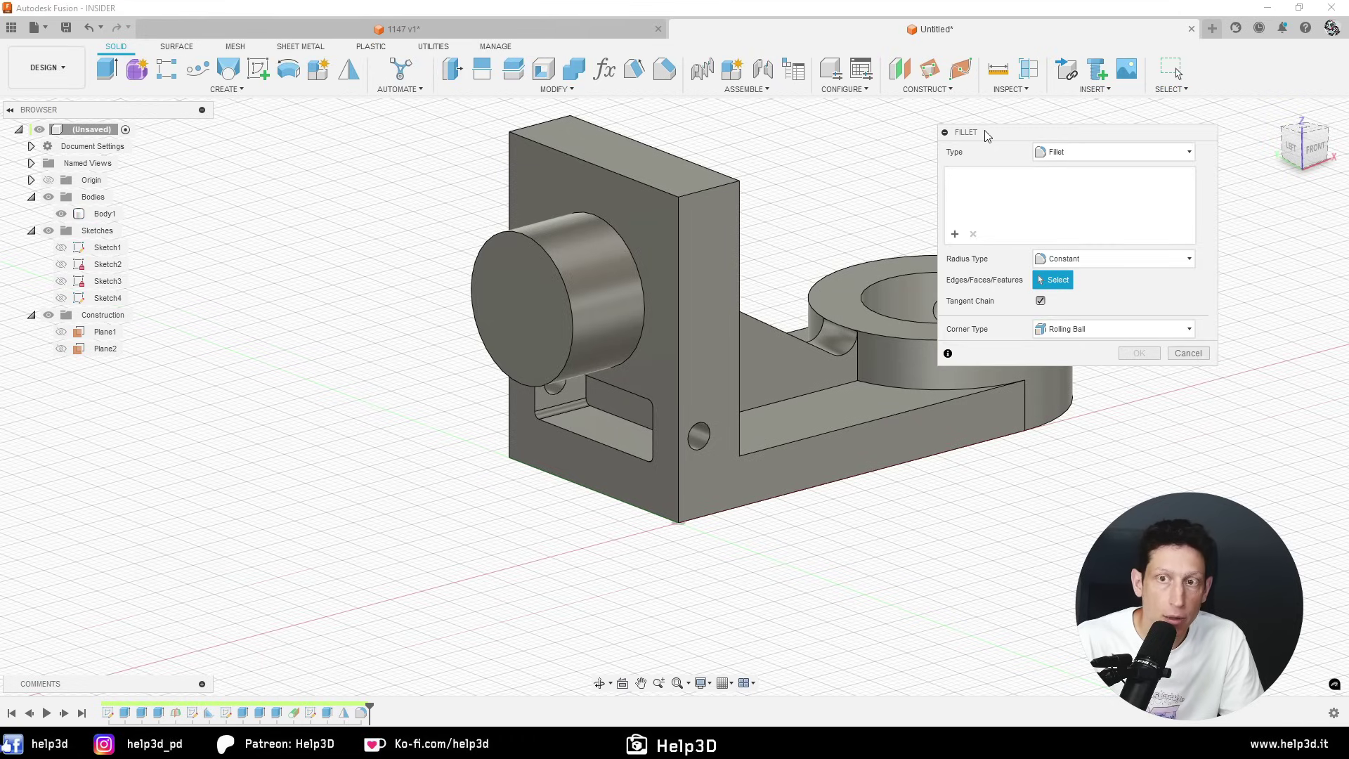
{"action": "left_click_drag", "start_coordinate": [986, 136], "coordinate": [934, 140]}
{"action": "left_click", "coordinate": [1143, 359]}
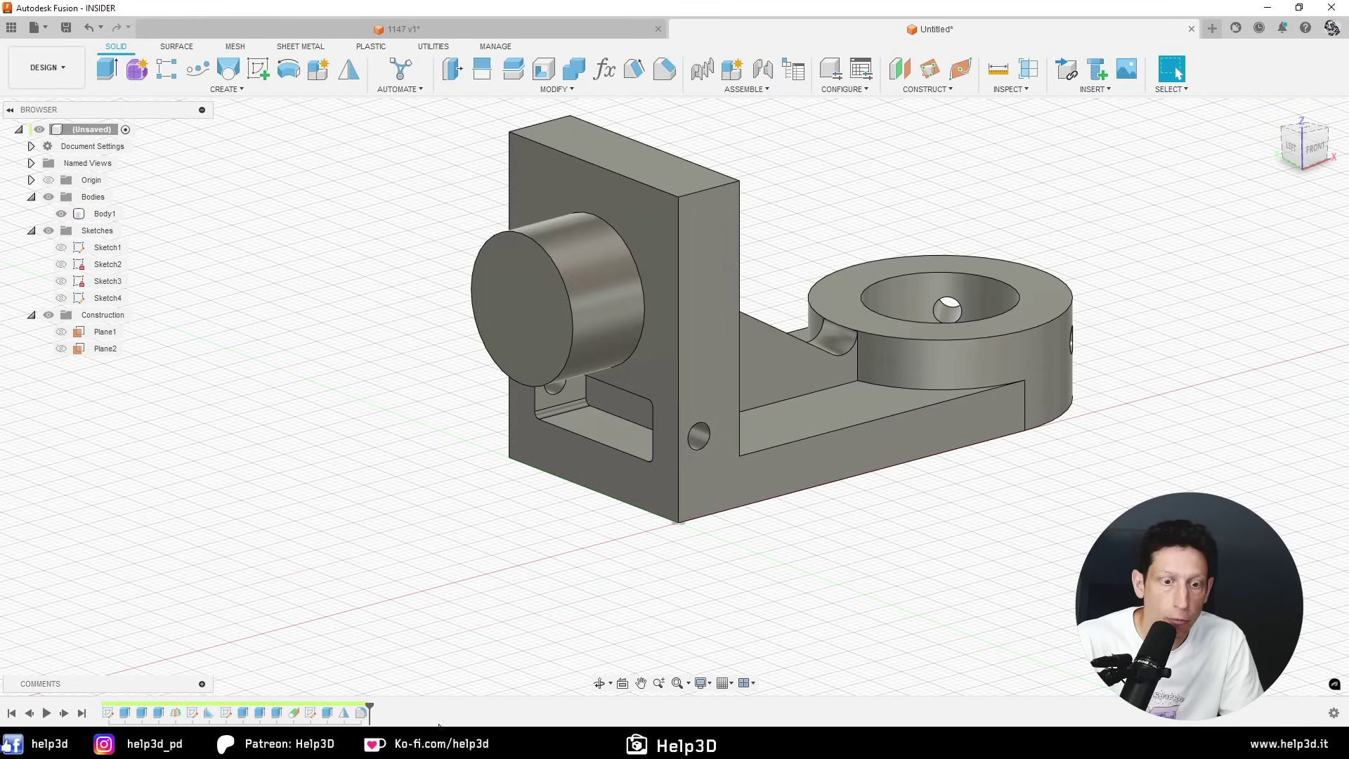
{"action": "double_click", "coordinate": [366, 712]}
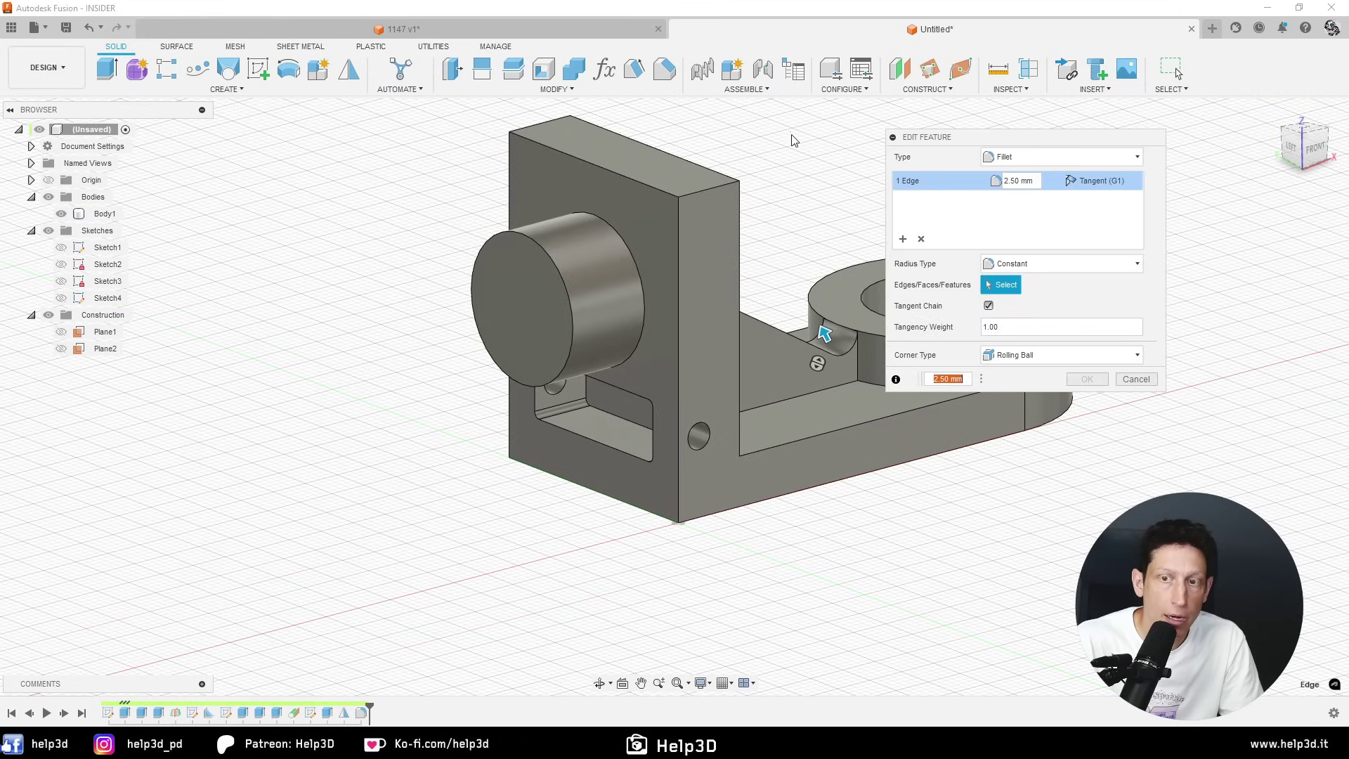
{"action": "left_click", "coordinate": [901, 240]}
{"action": "left_click", "coordinate": [714, 196]}
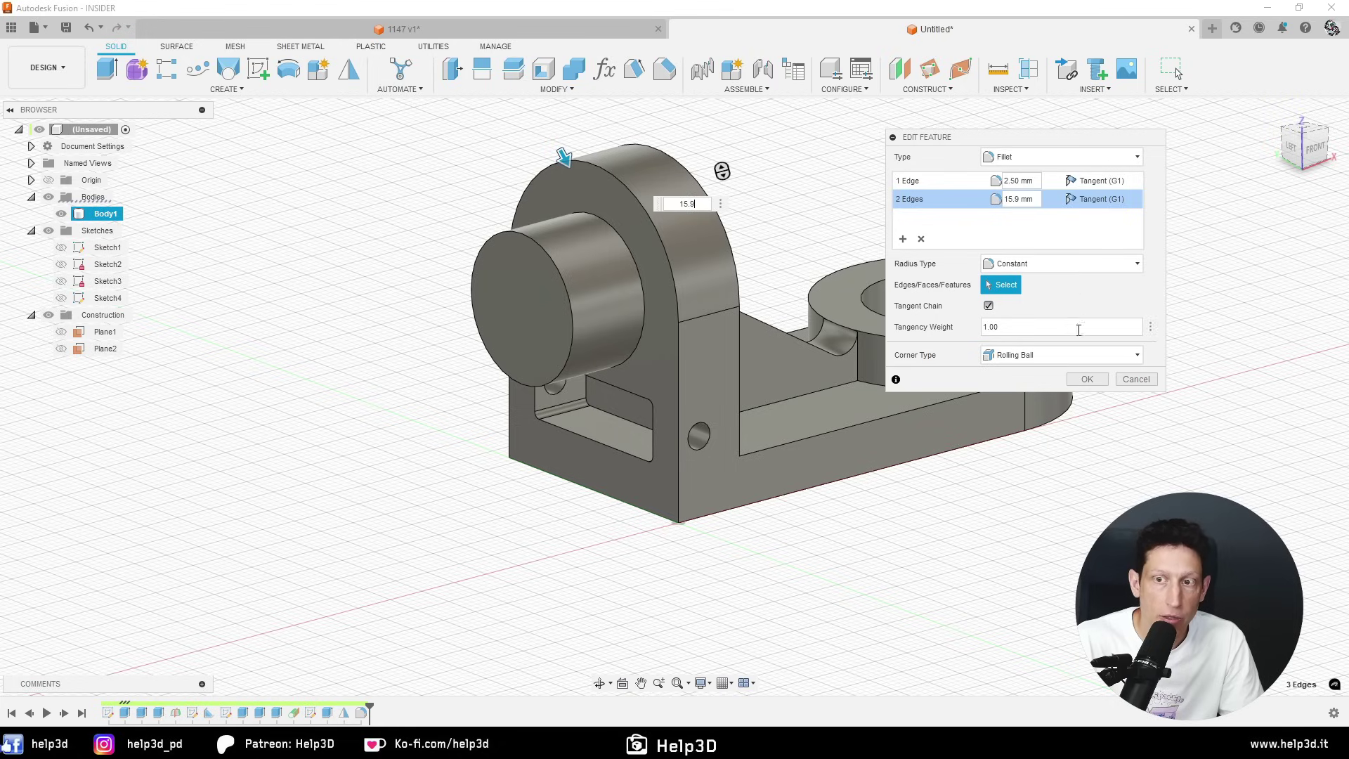
{"action": "left_click", "coordinate": [1129, 380]}
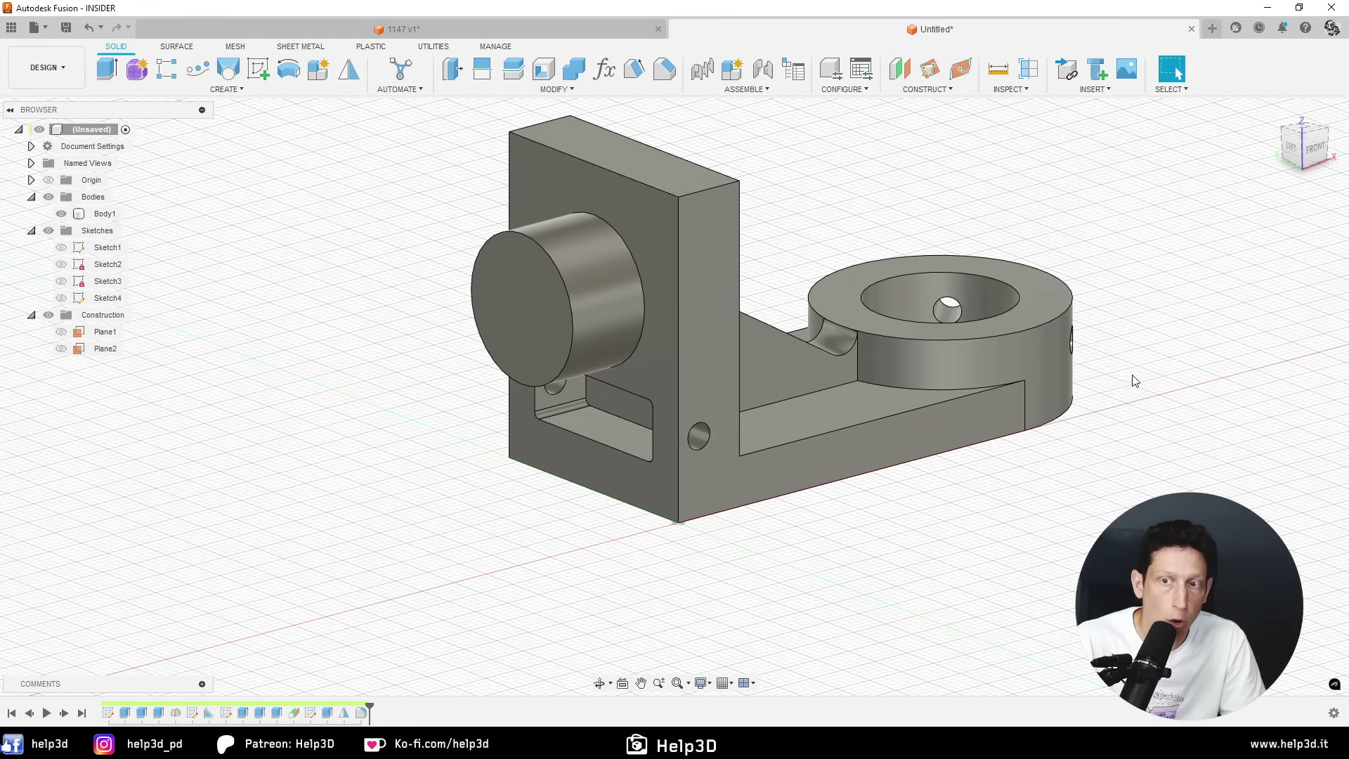
- Review Sketch1's 31.80 rectangle dimension and the 2.50 mm fillet feature settings
{"action": "double_click", "coordinate": [107, 712]}
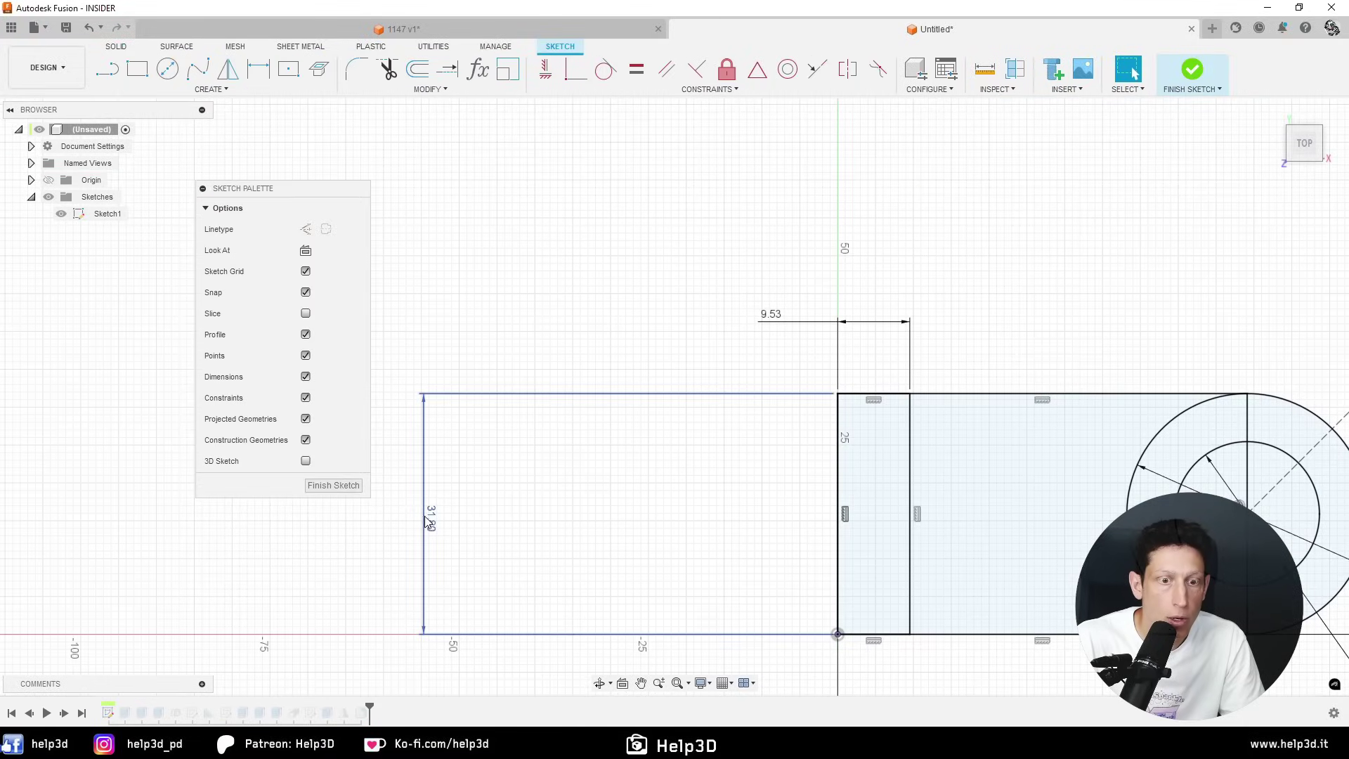
{"action": "left_click", "coordinate": [434, 525]}
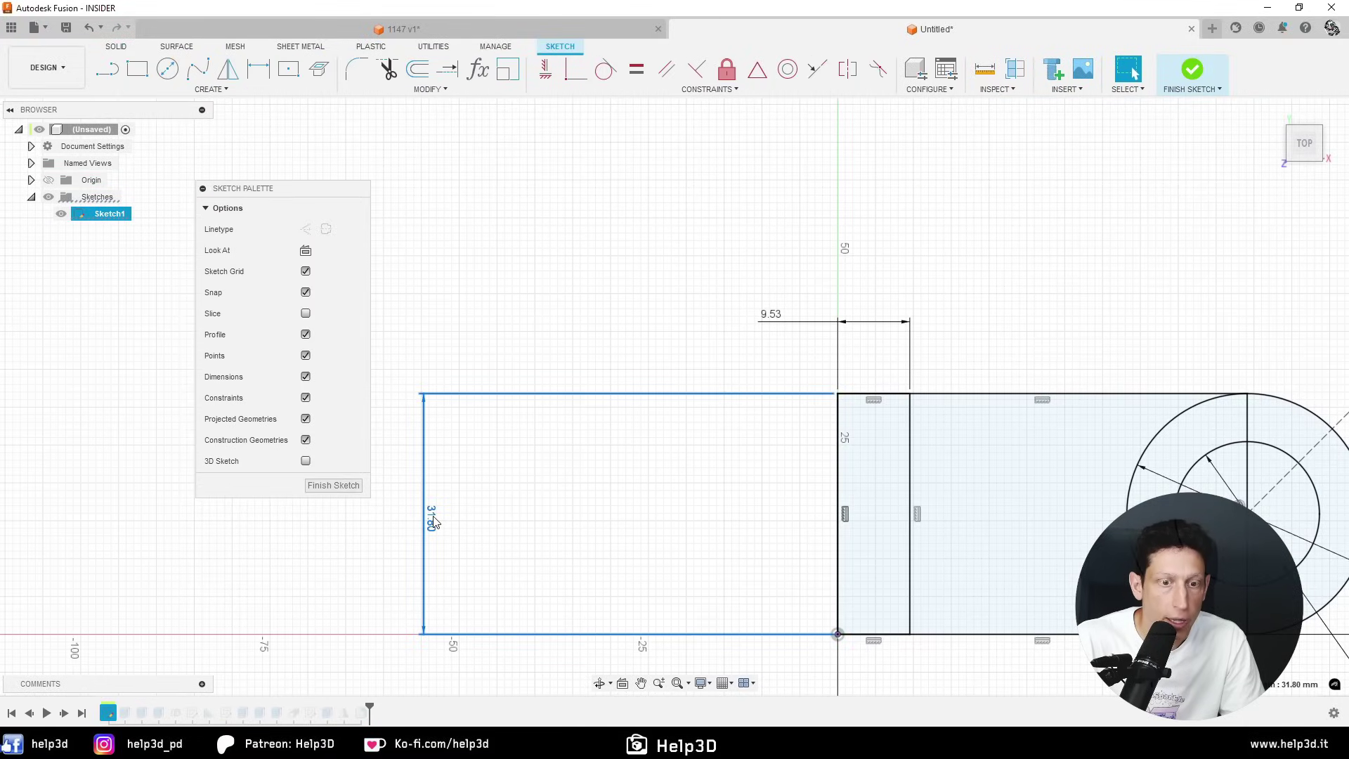
{"action": "left_click", "coordinate": [1191, 73]}
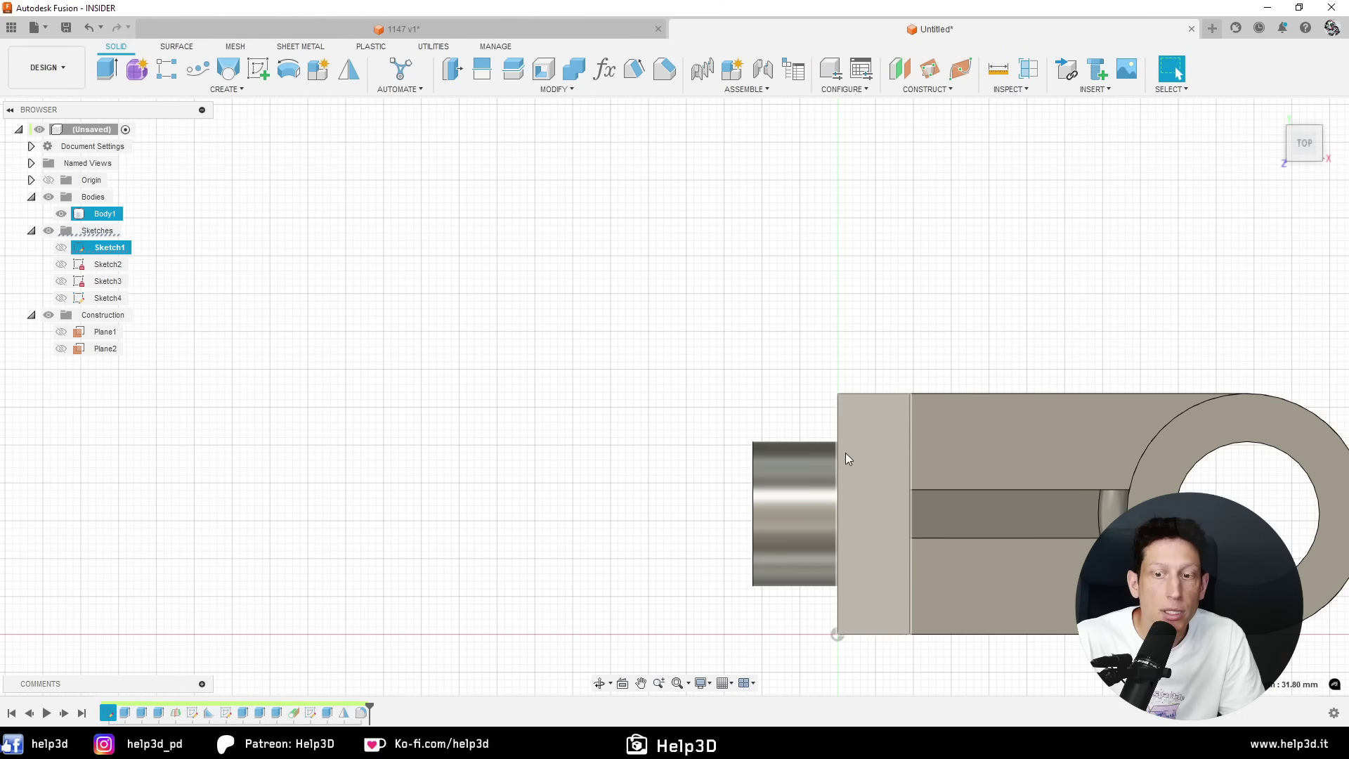
{"action": "double_click", "coordinate": [887, 362]}
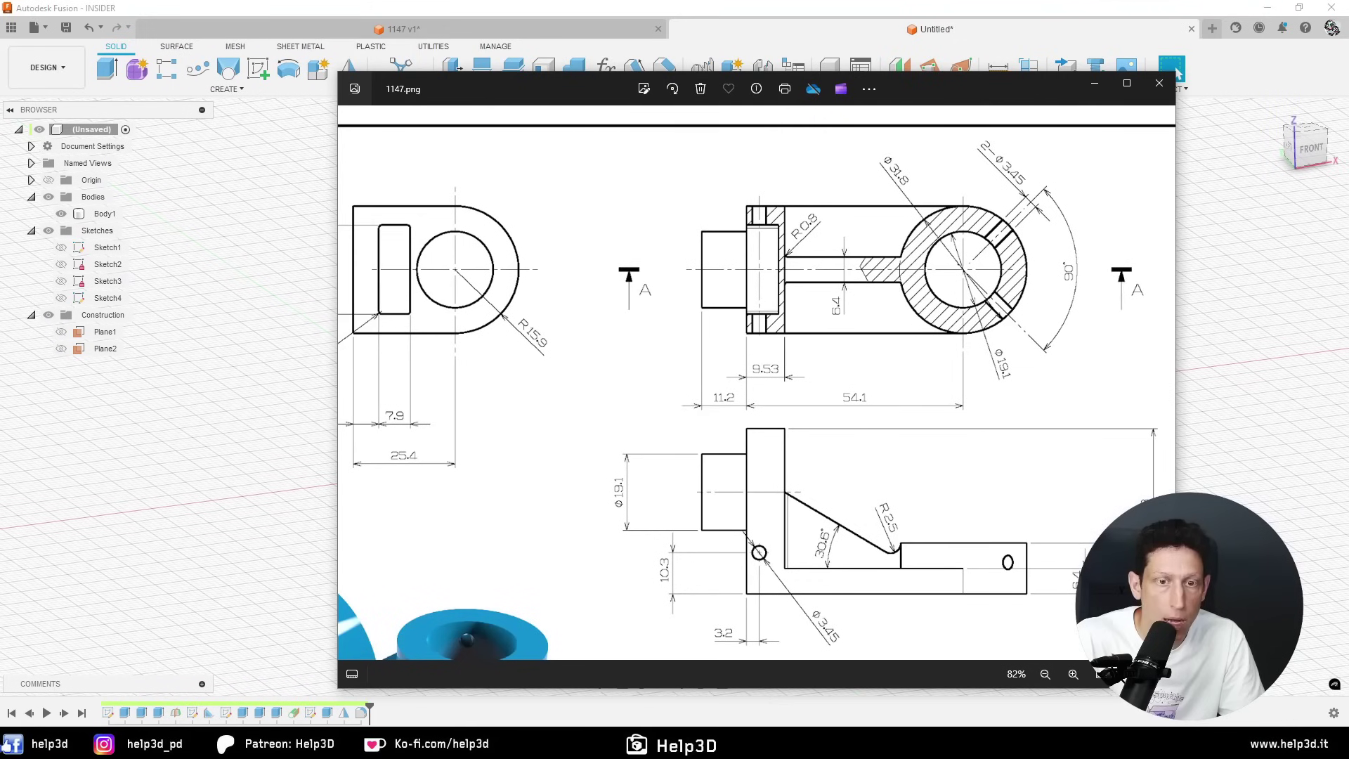
{"action": "scroll", "coordinate": [785, 283], "scroll_direction": "down", "scroll_amount": 2}
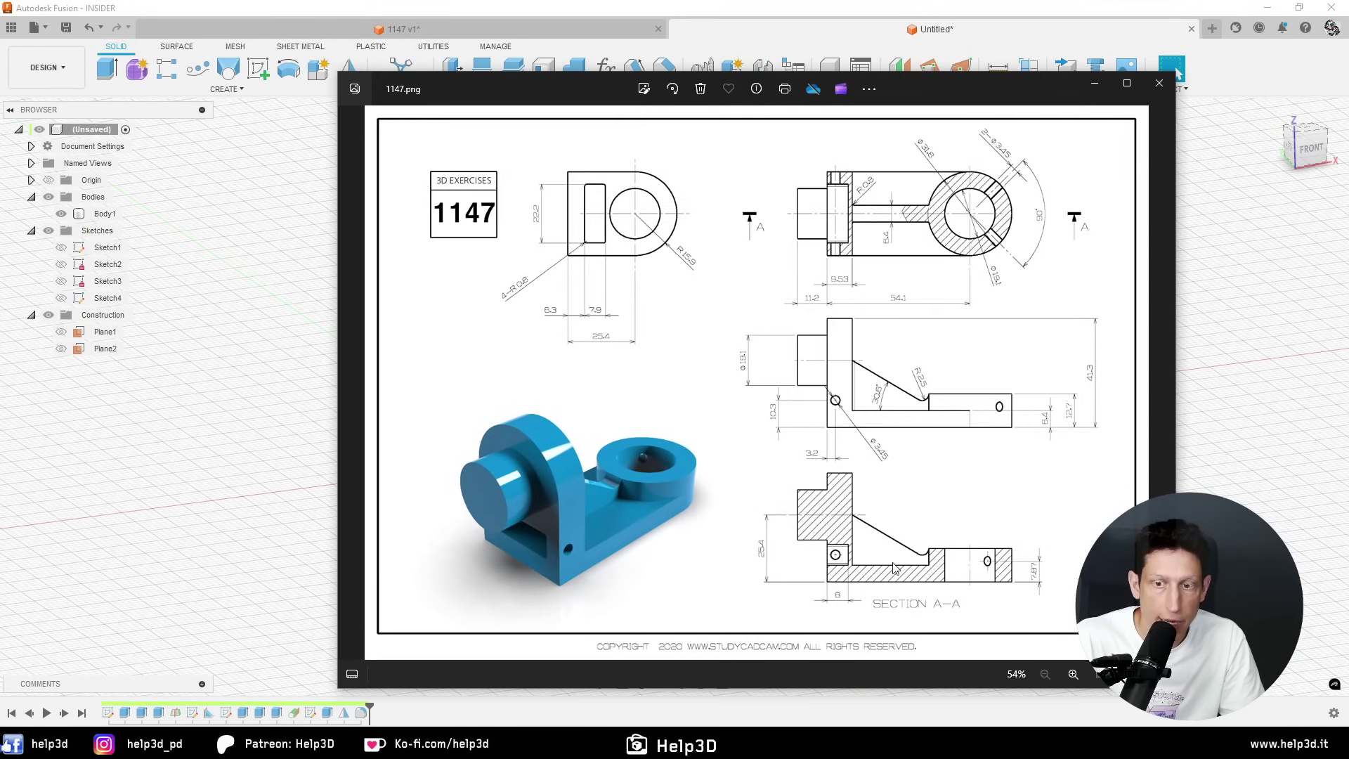
{"action": "left_click", "coordinate": [1161, 91]}
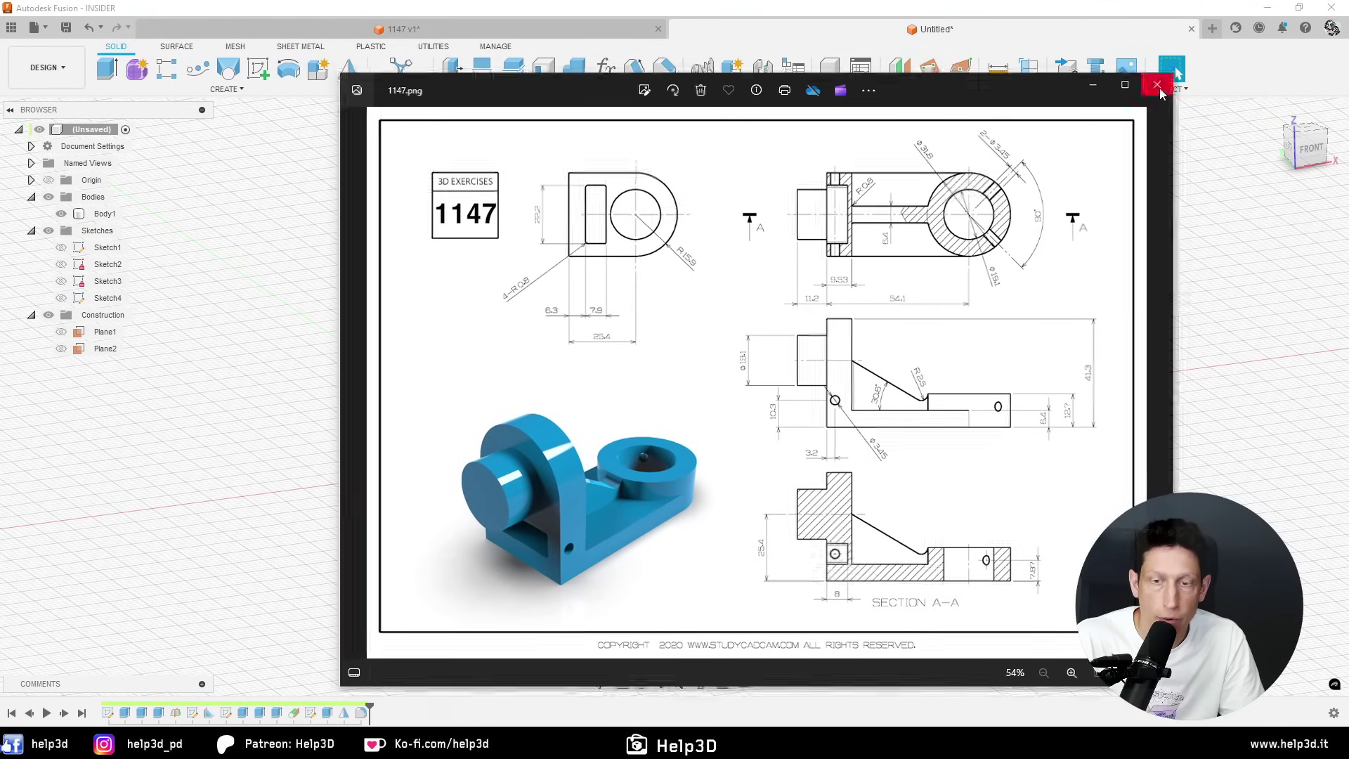